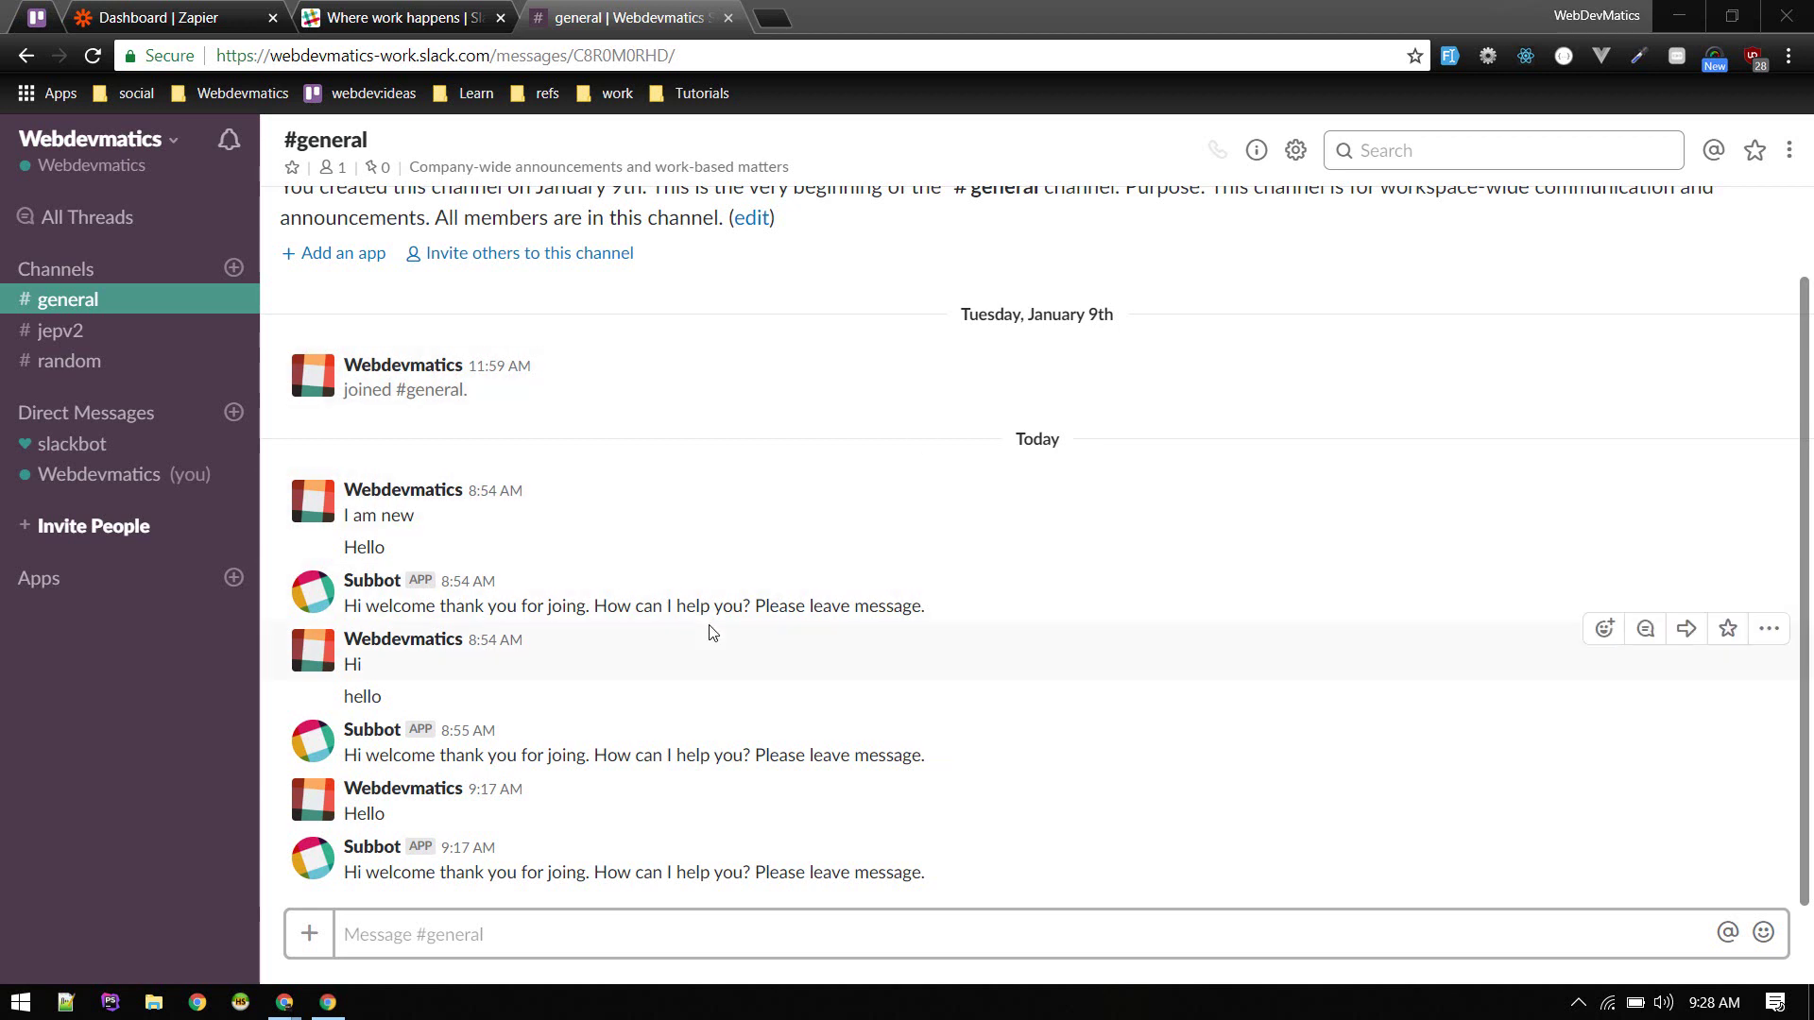
Look through the jepv2, random and general channels, ending back in #general
left_click(401, 936)
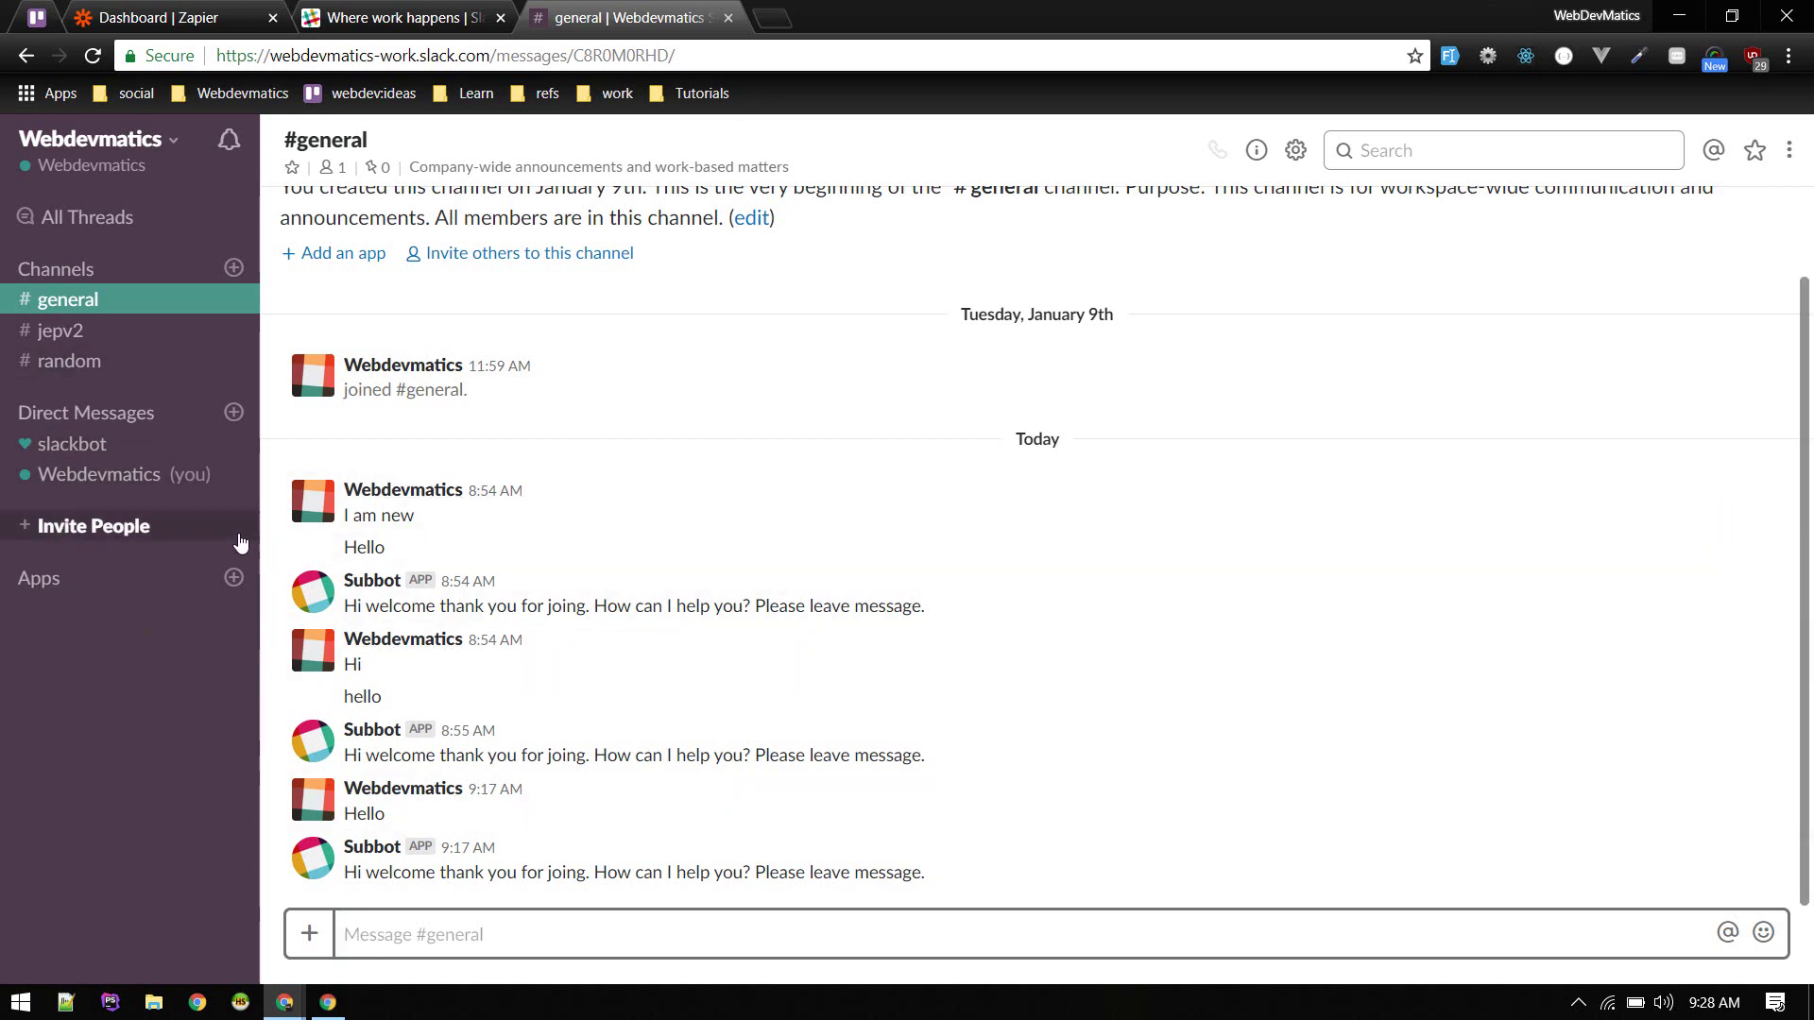
left_click(73, 330)
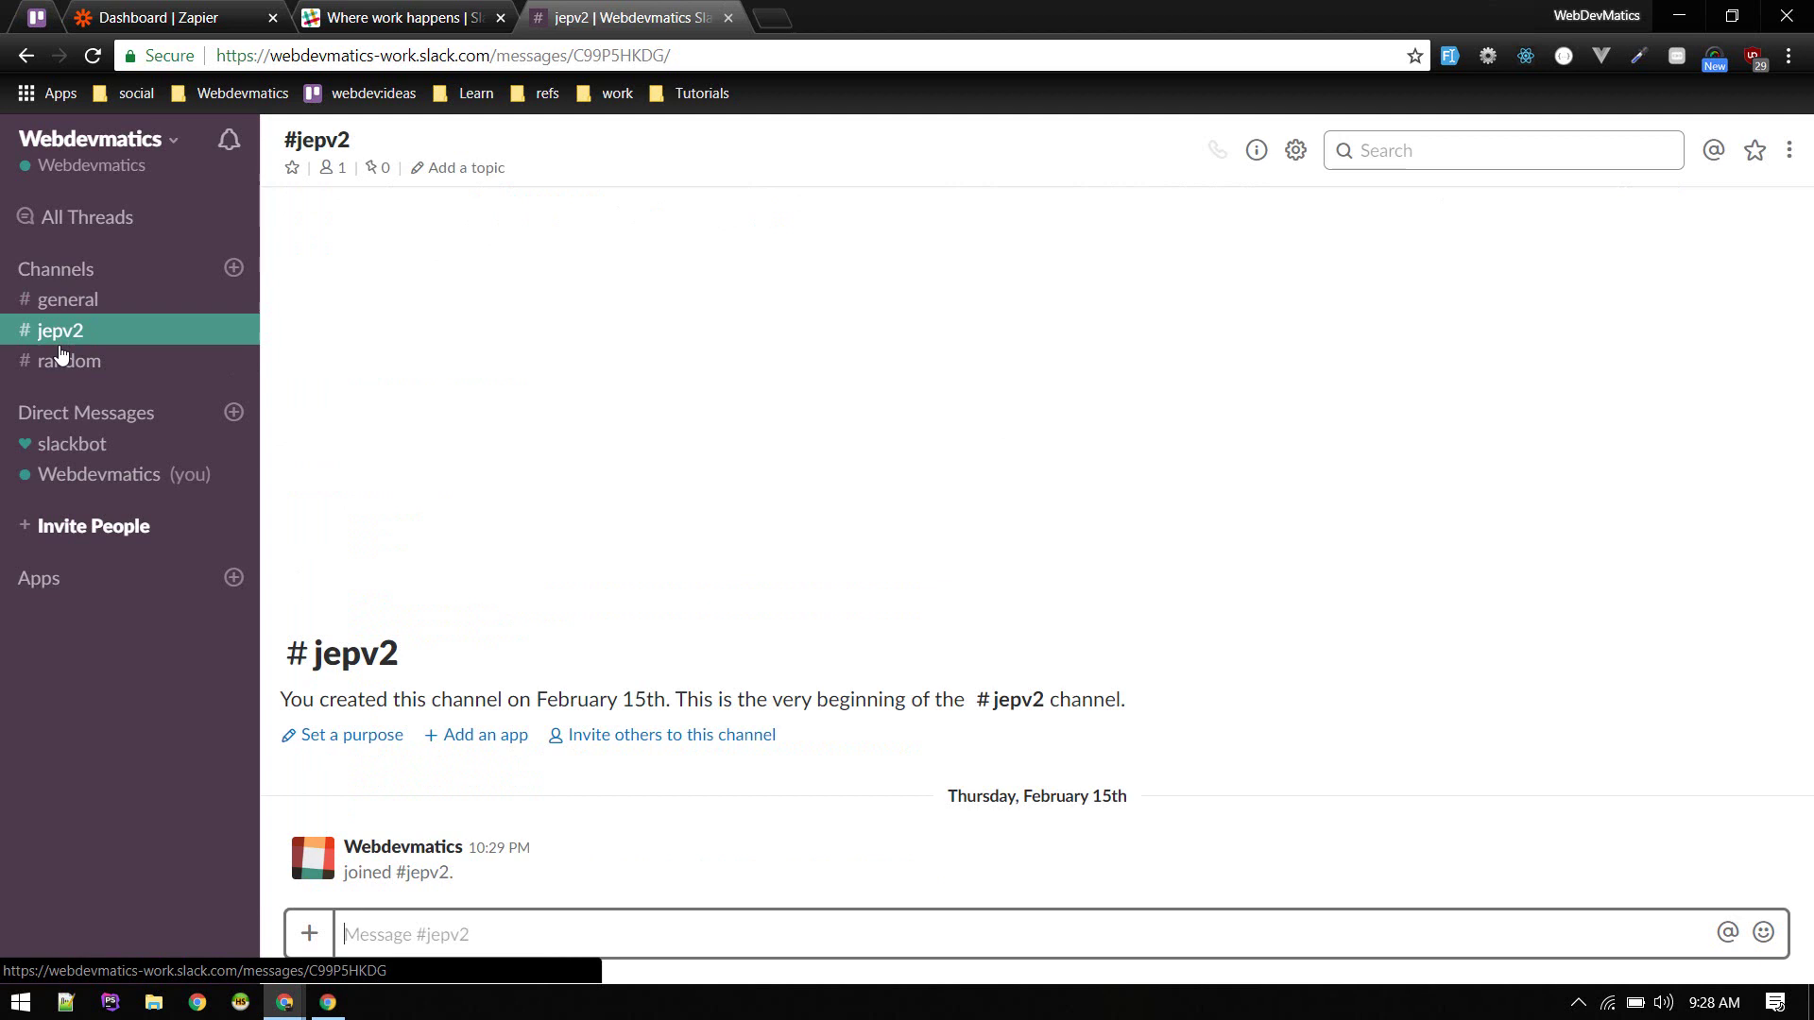
left_click(65, 360)
left_click(73, 331)
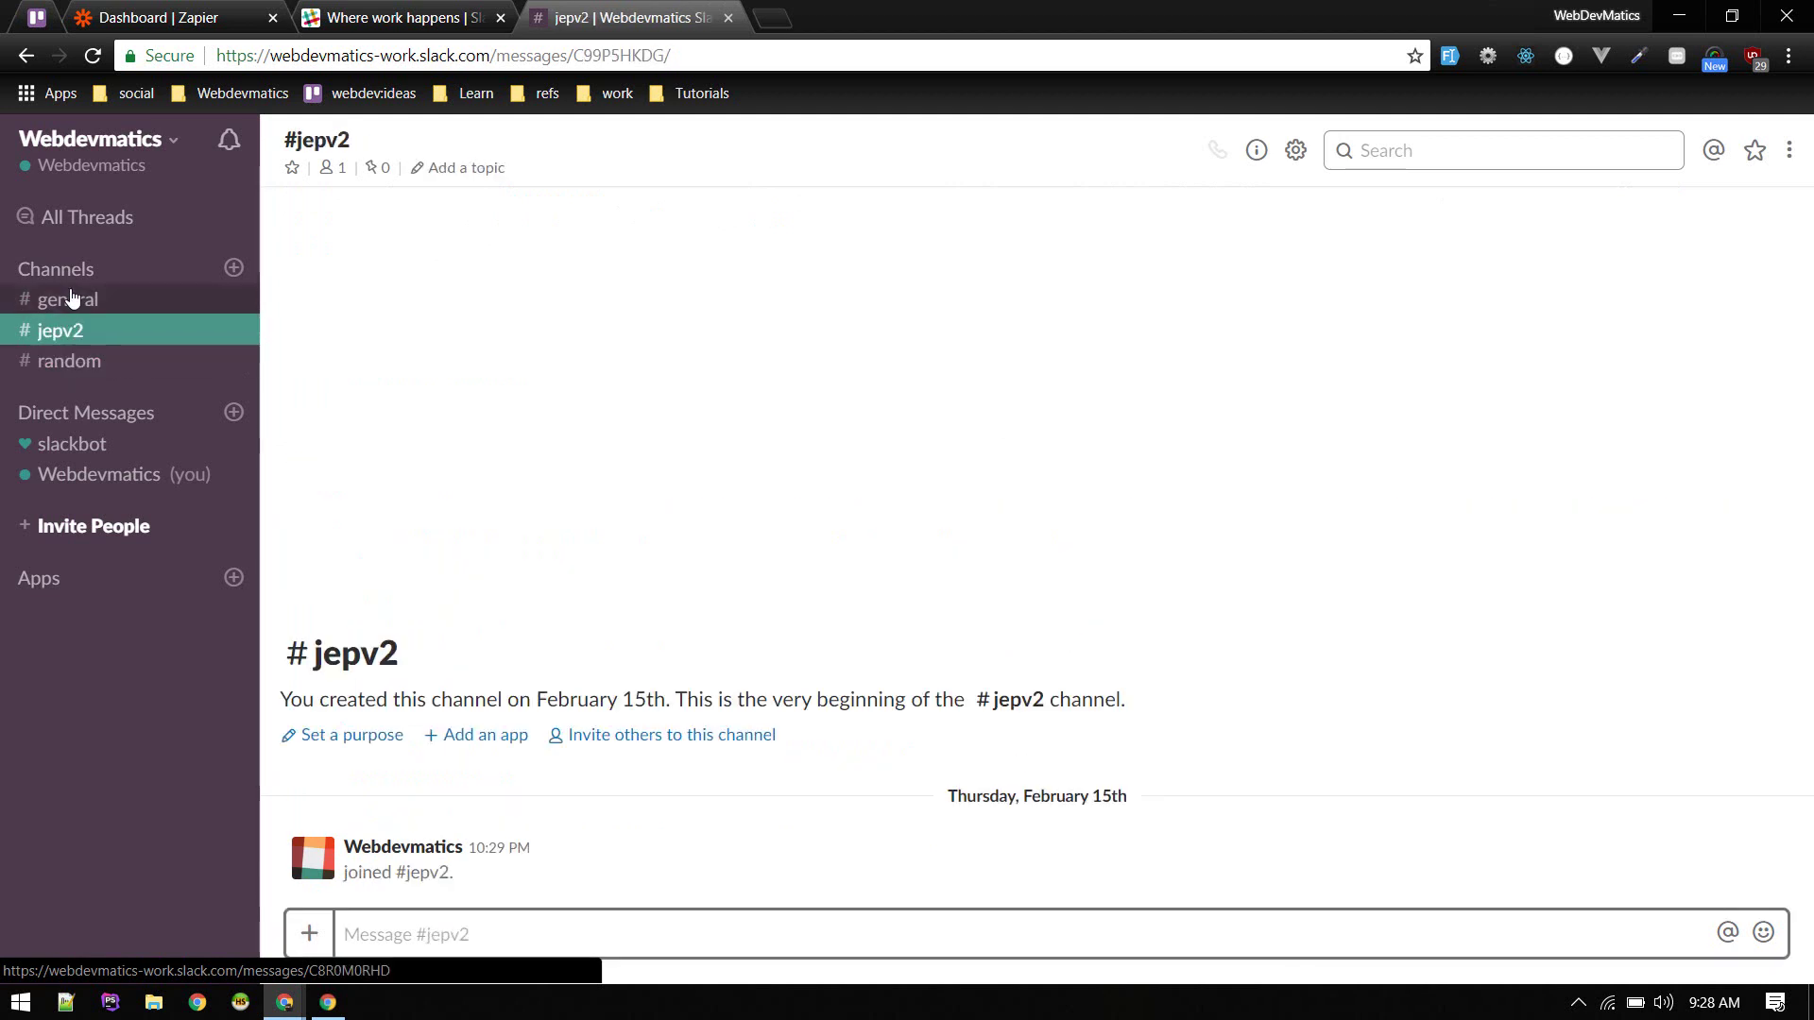
left_click(73, 298)
left_click(66, 331)
left_click(68, 360)
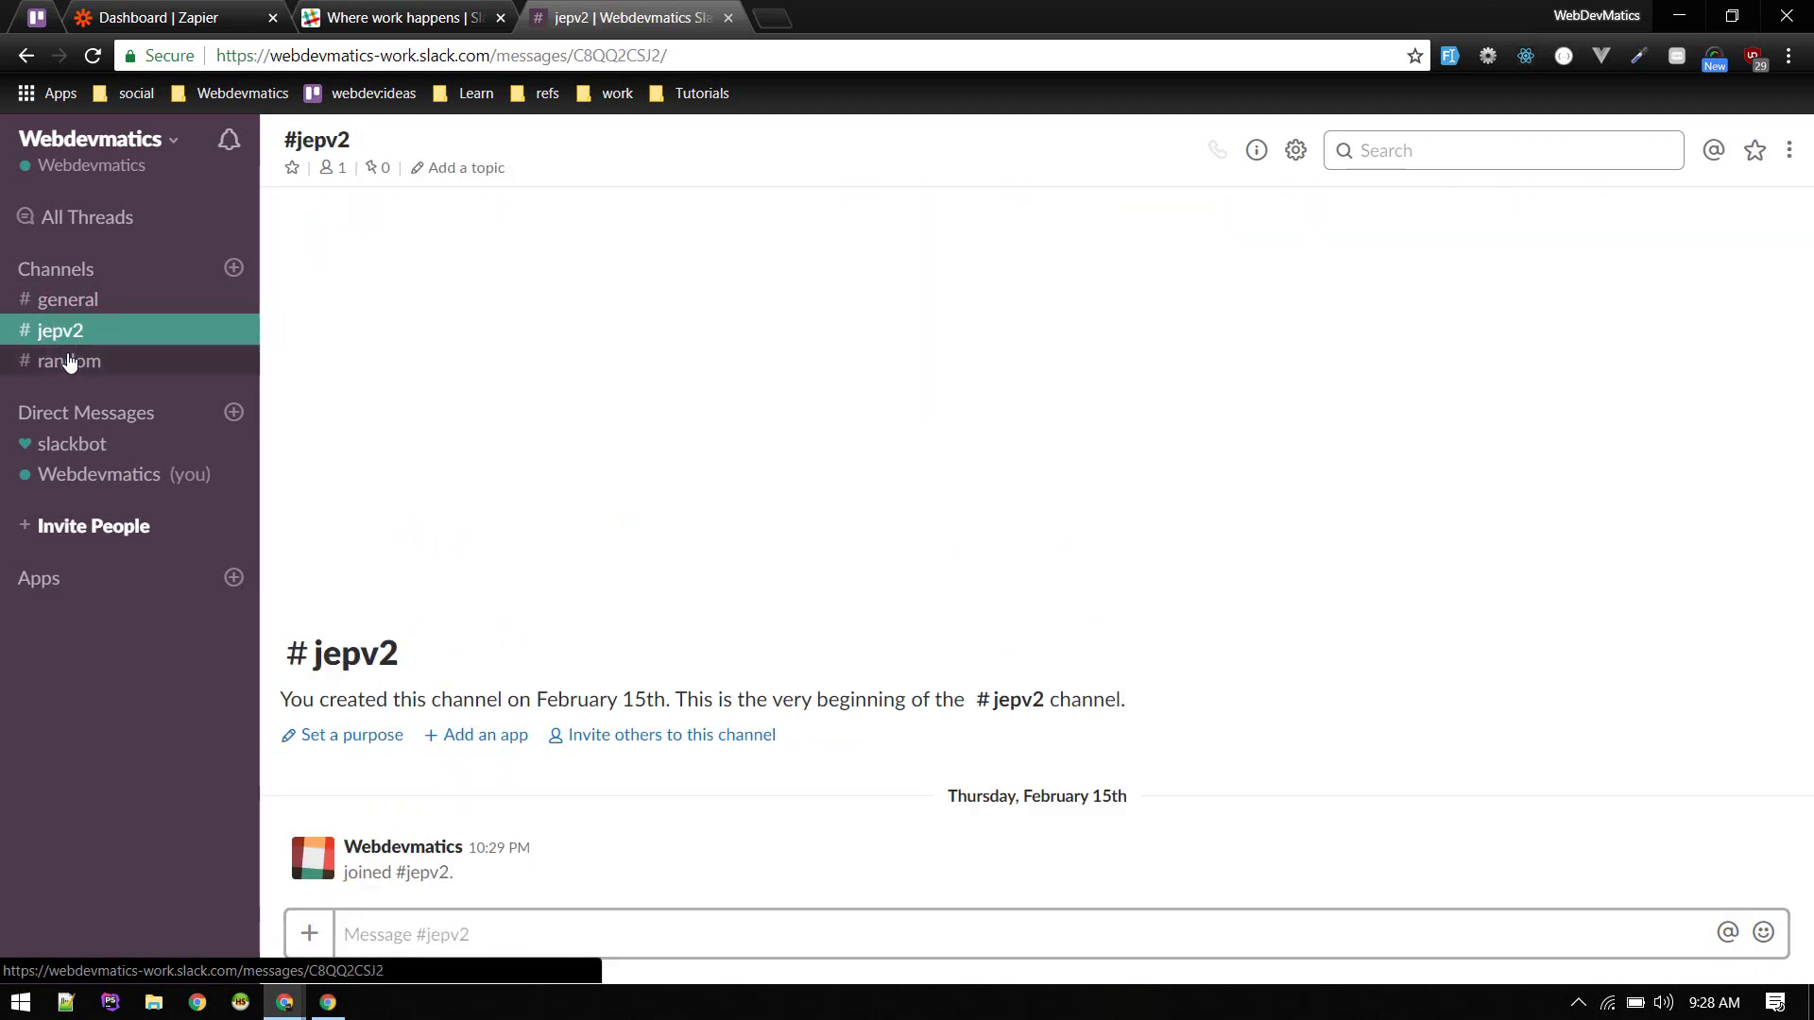
left_click(68, 360)
left_click(69, 330)
left_click(66, 299)
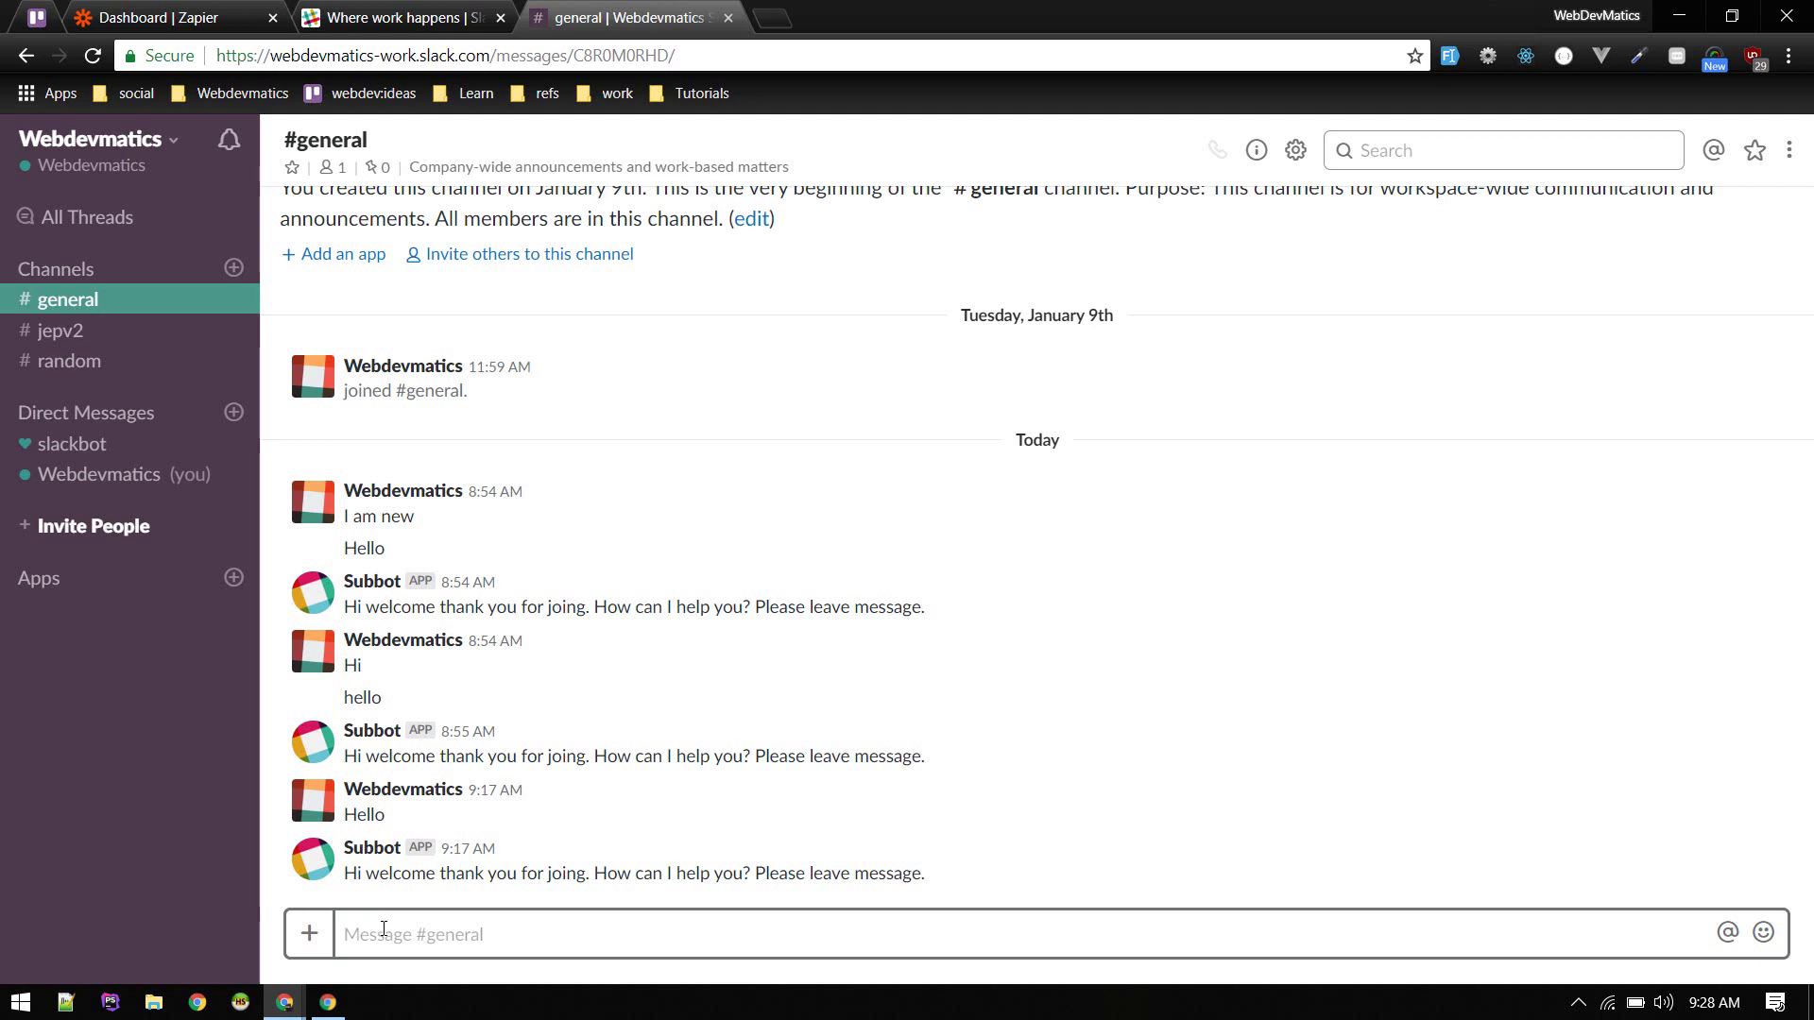
Post 'hello' in #general, then open zapier.com in a new tab
type("hello")
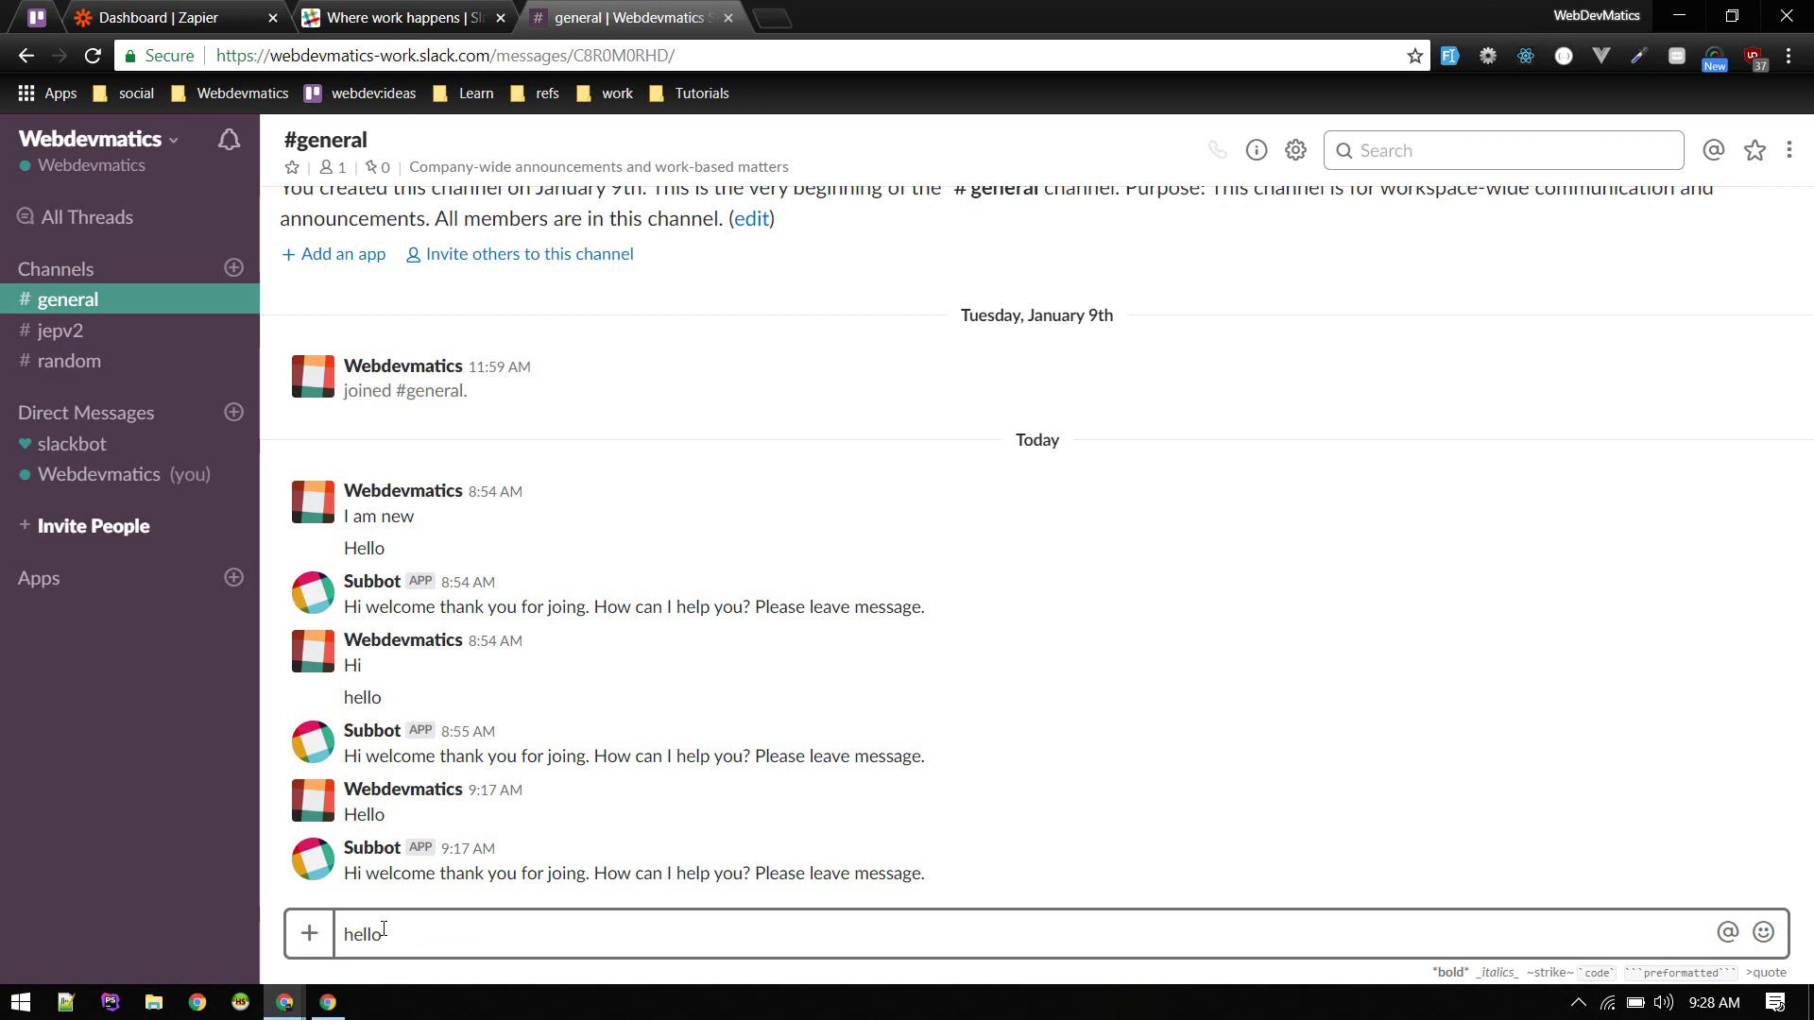
key("Return")
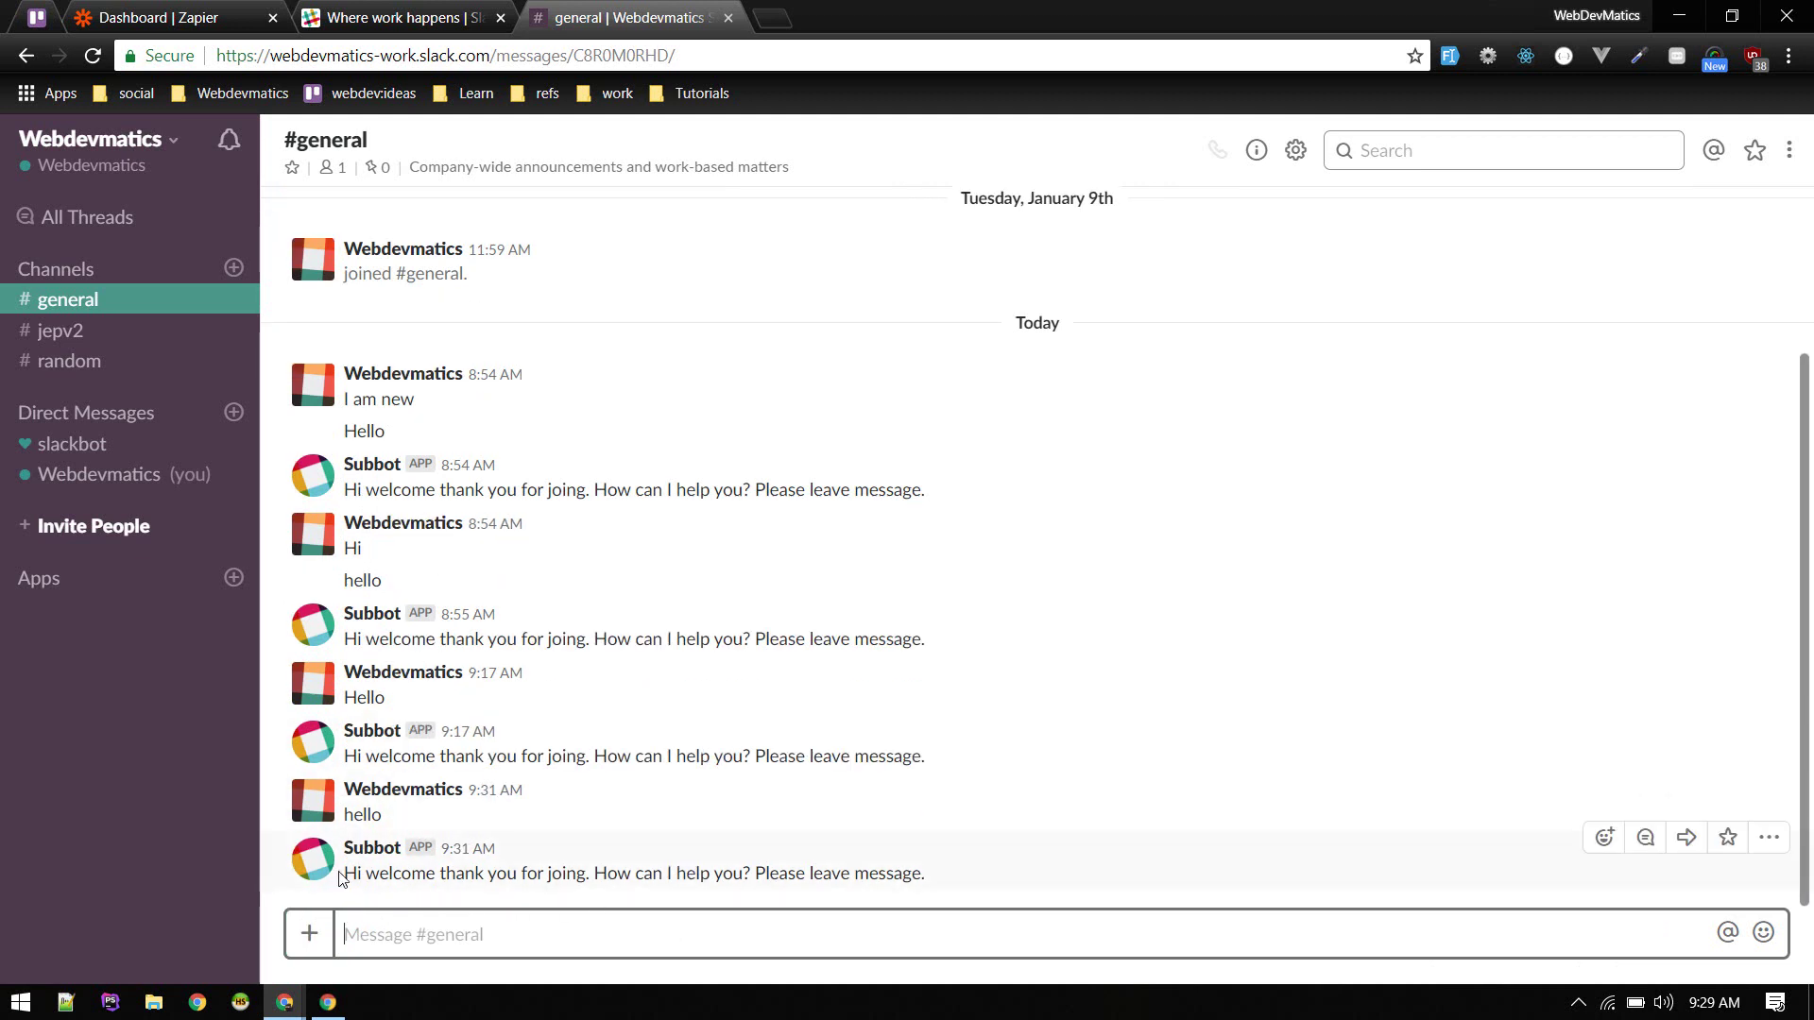
left_click(523, 868)
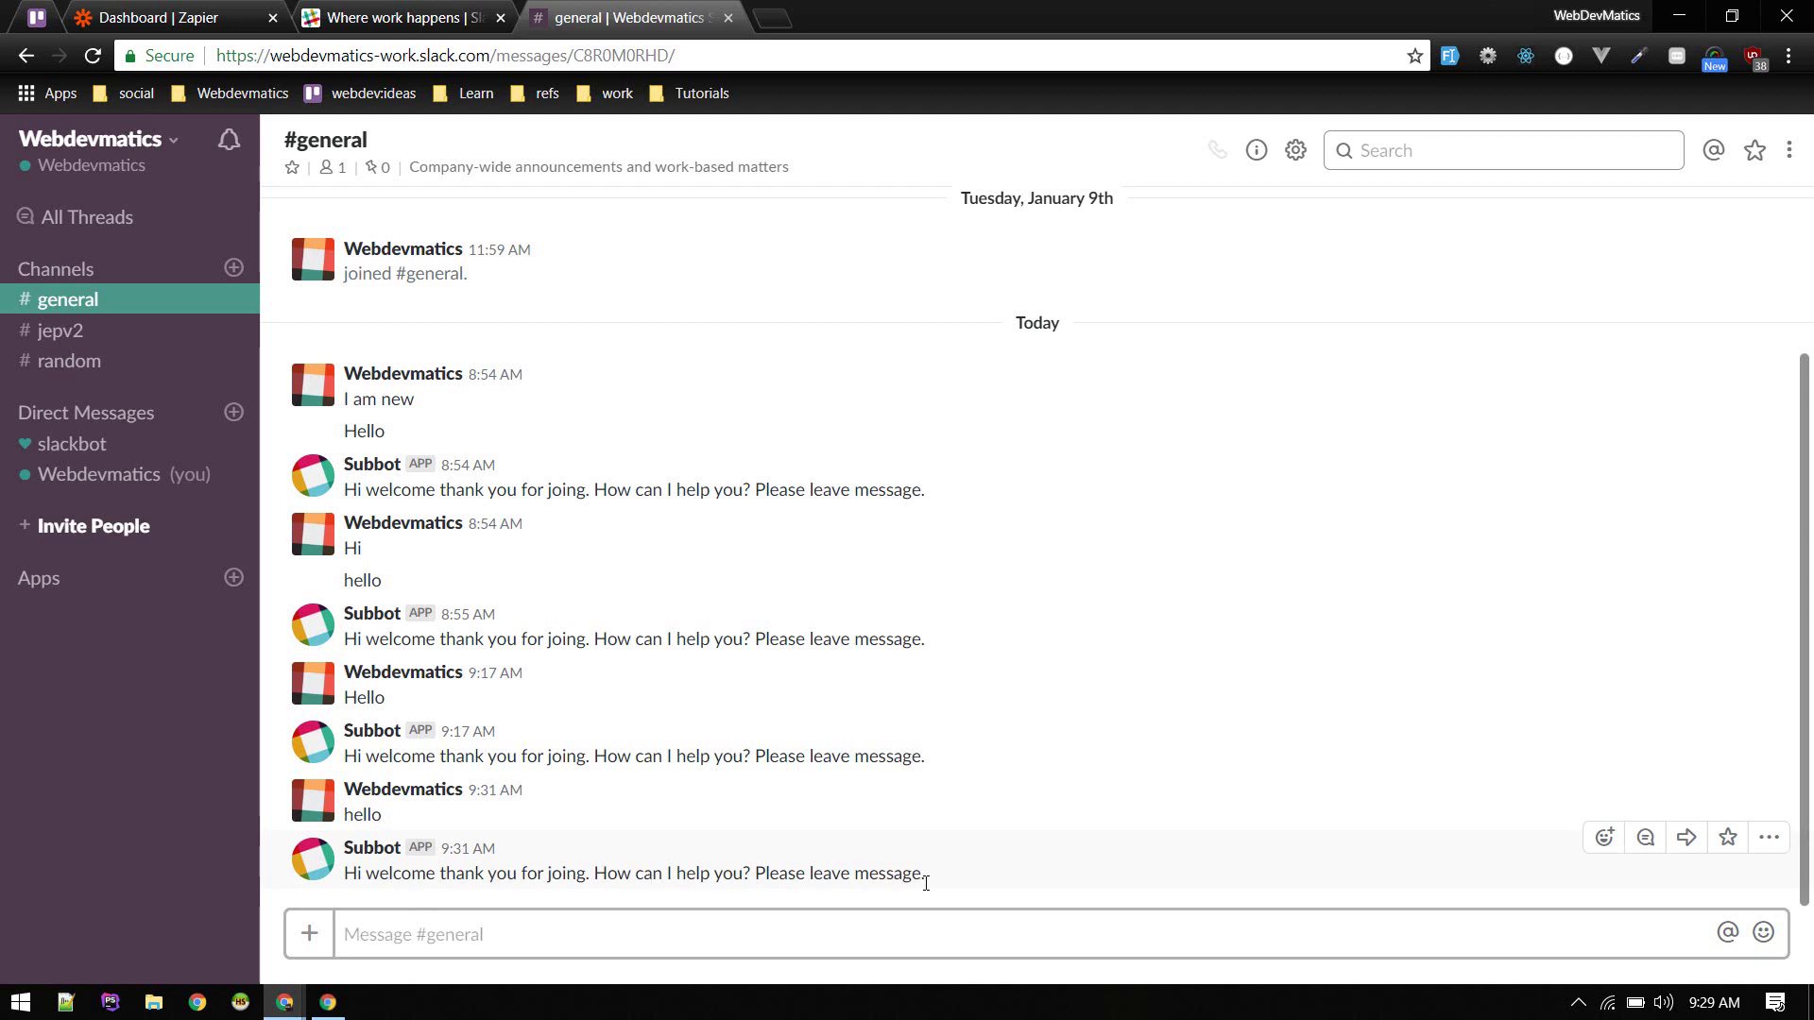
left_click(733, 950)
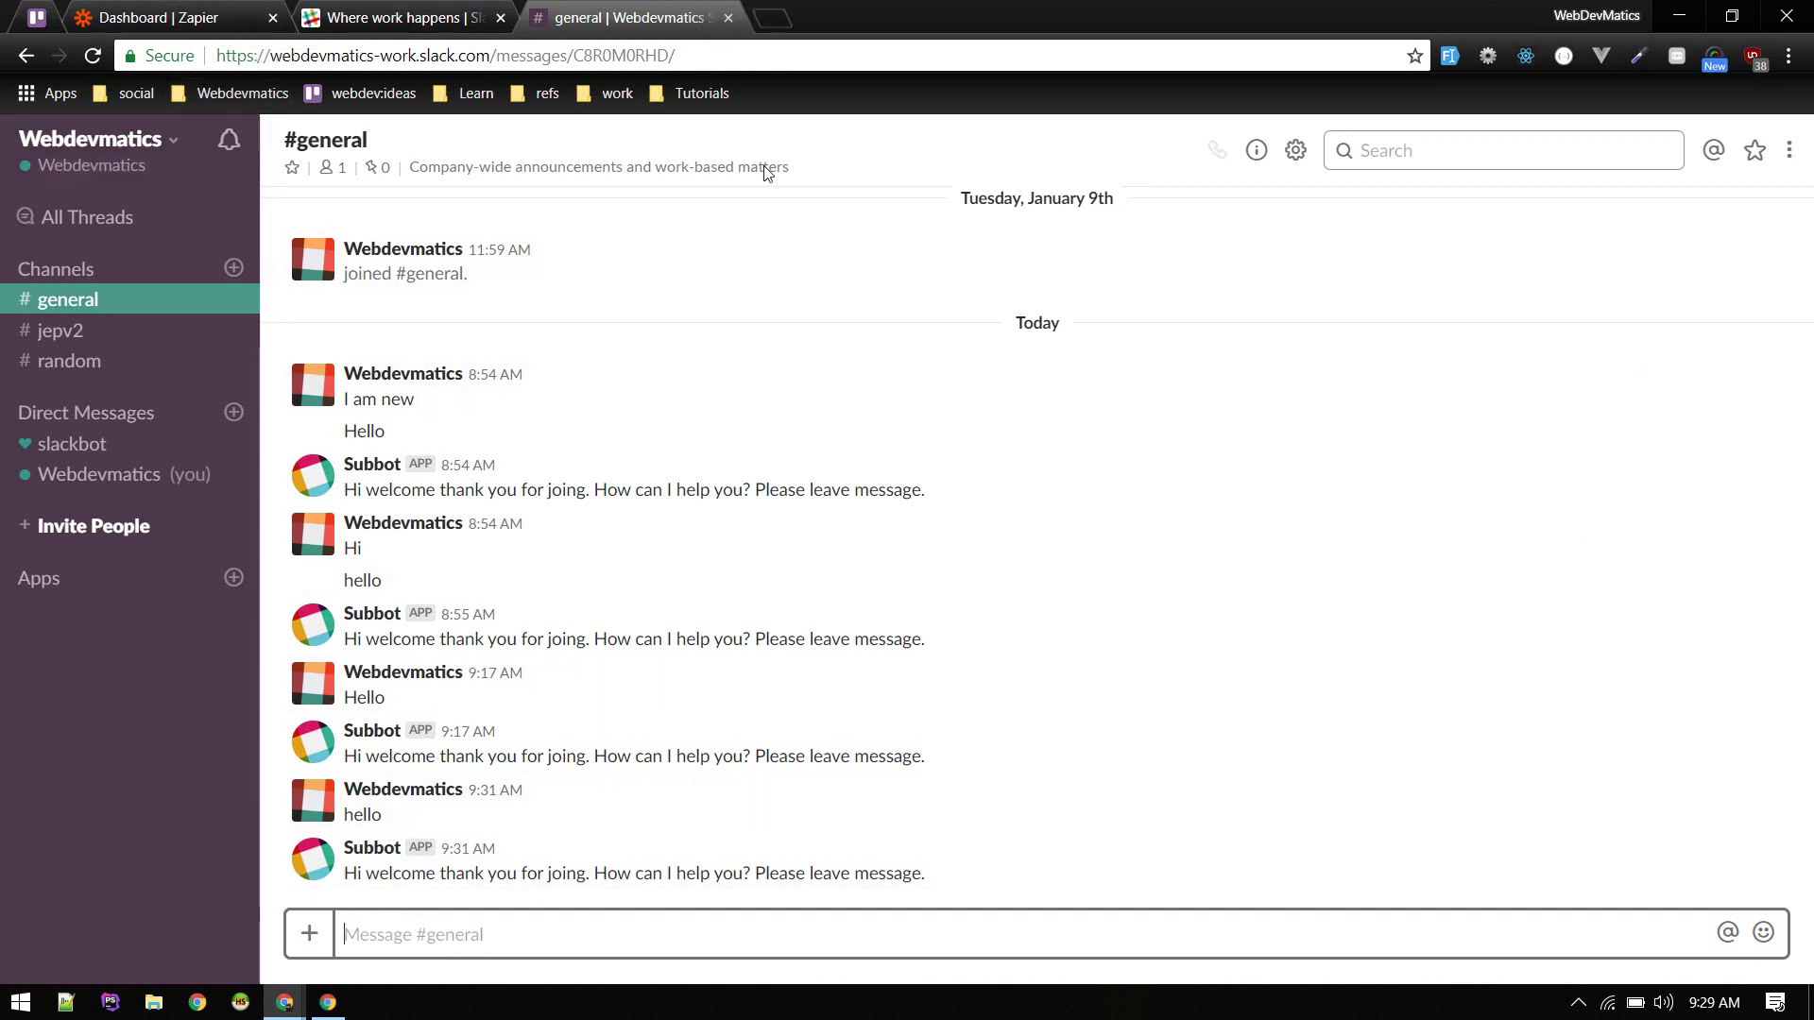
key("ctrl+t")
type("zapier.com")
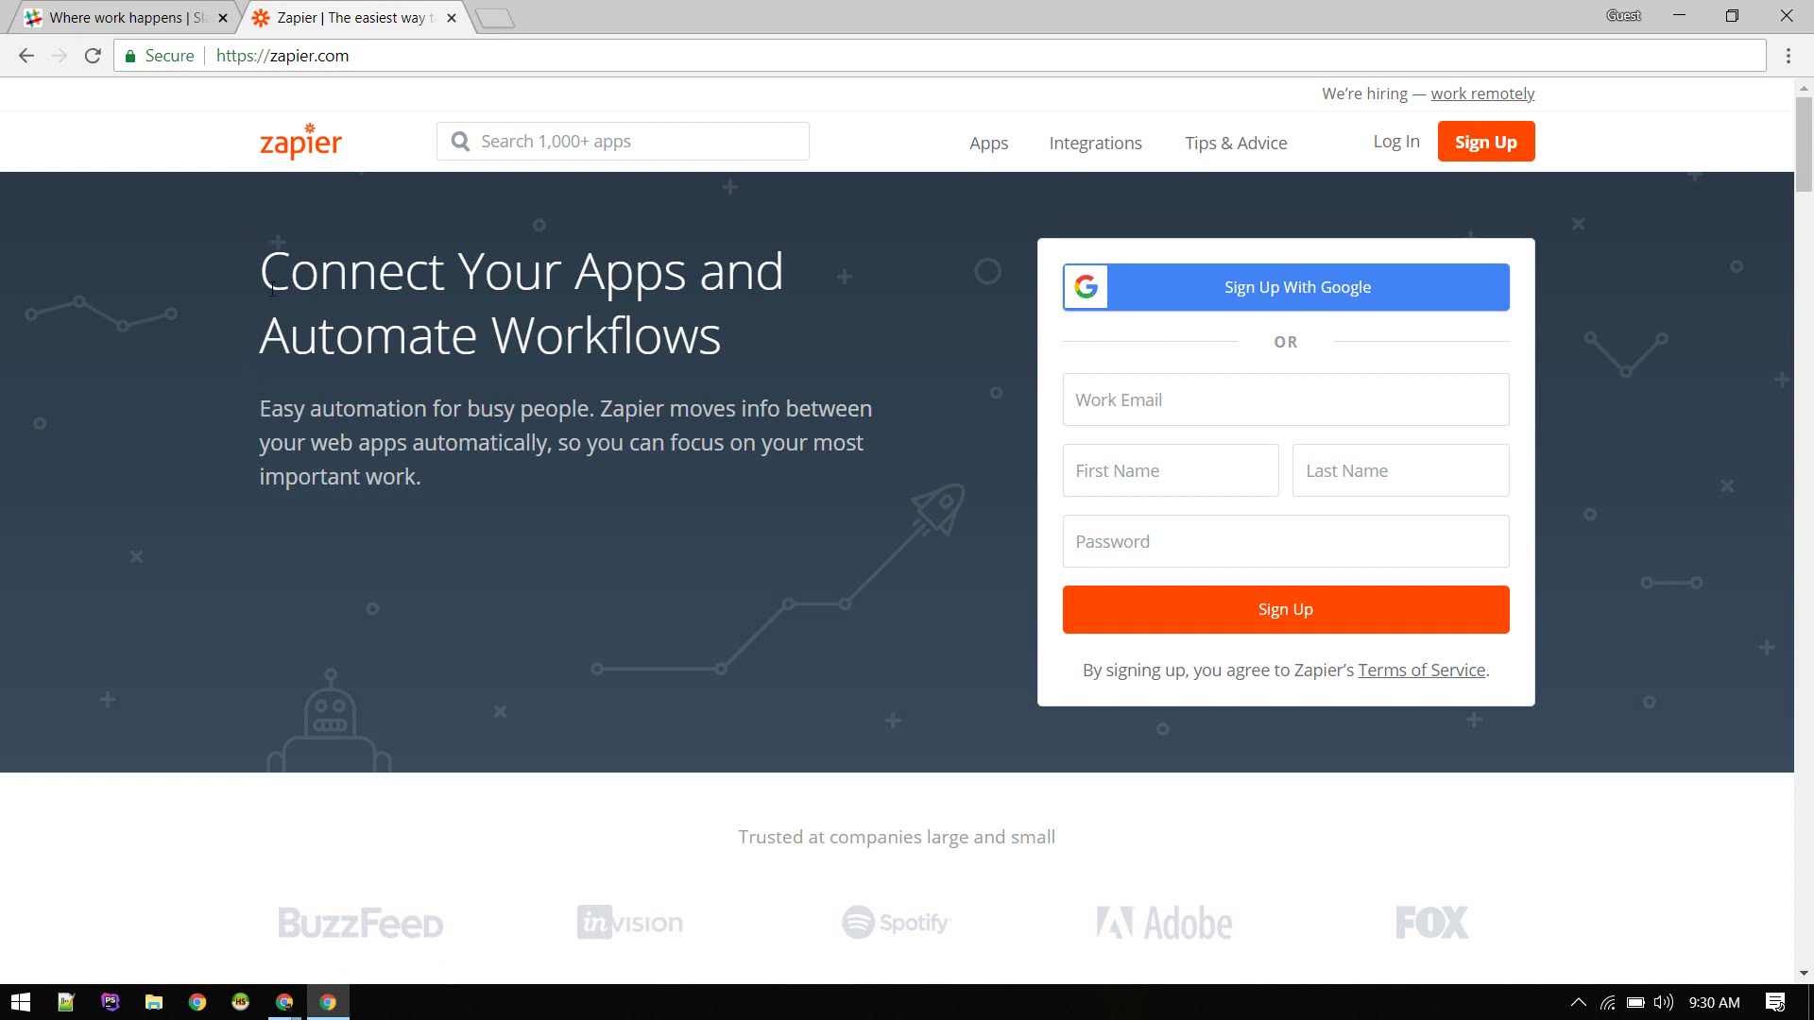
Highlight Zapier's 'Connect Your Apps and Automate Workflows' heading, then switch to the Slack homepage
left_click_drag(273, 260, 730, 336)
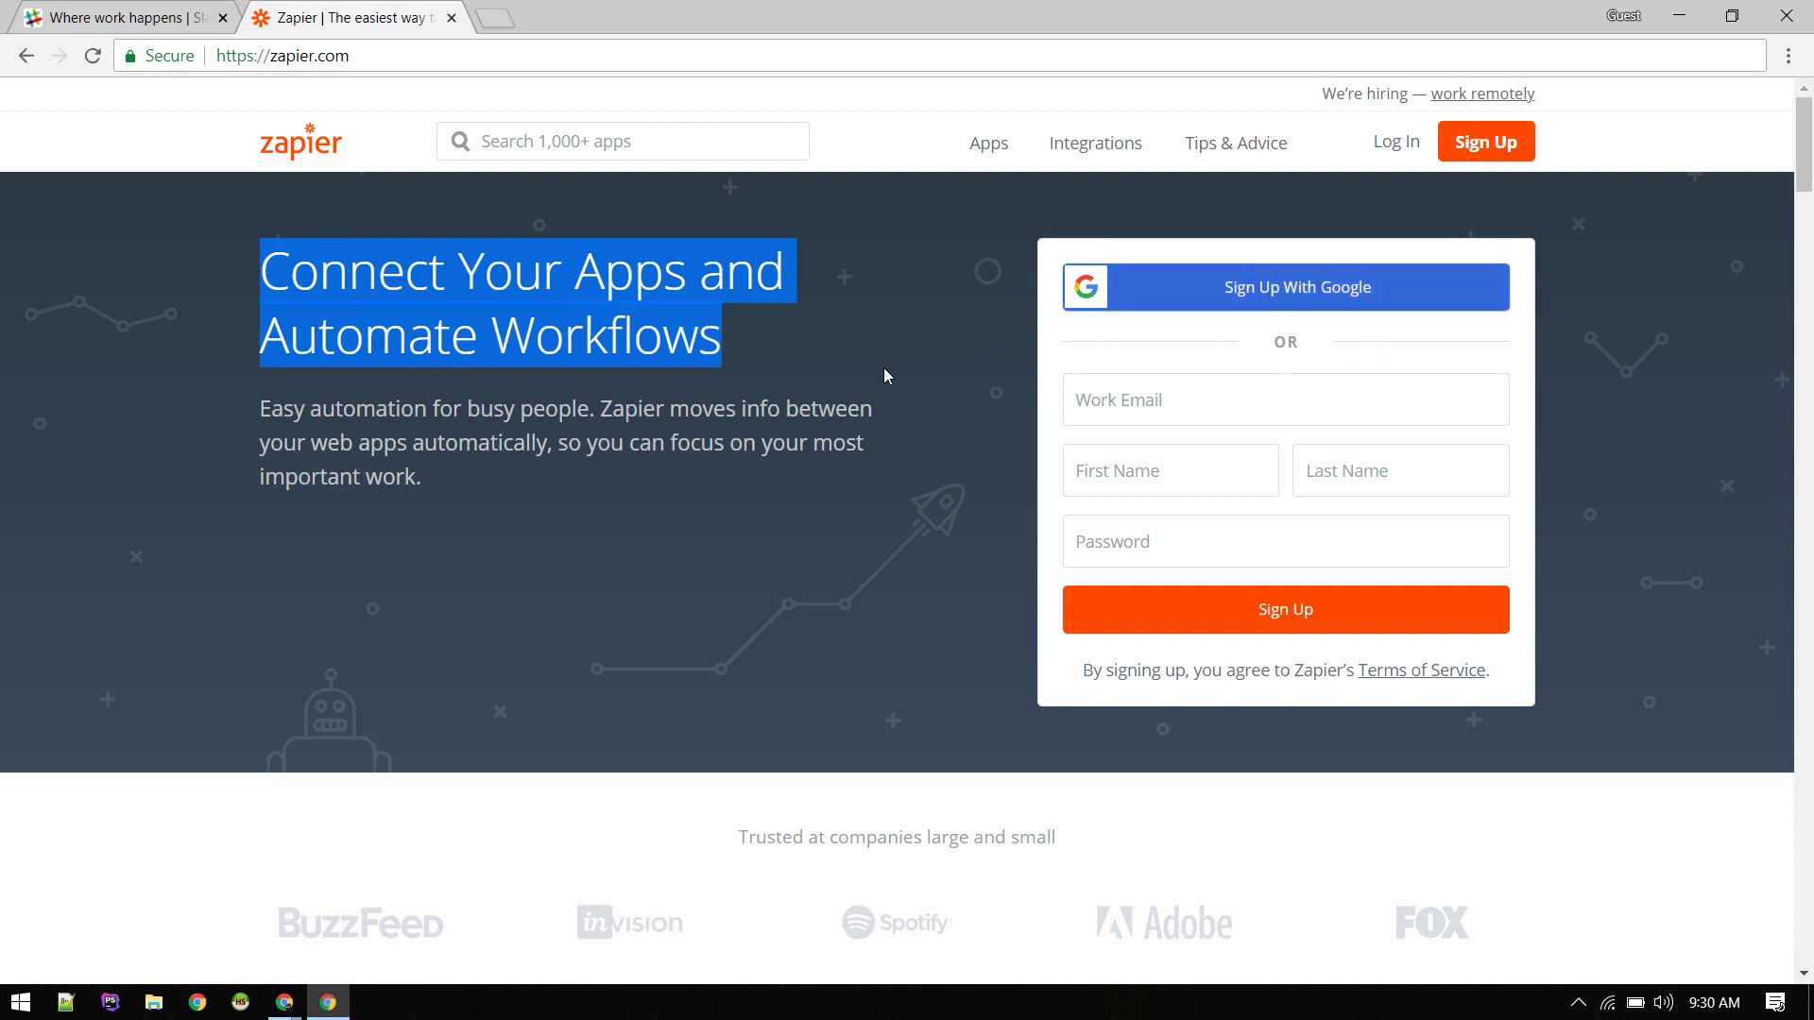
left_click(131, 18)
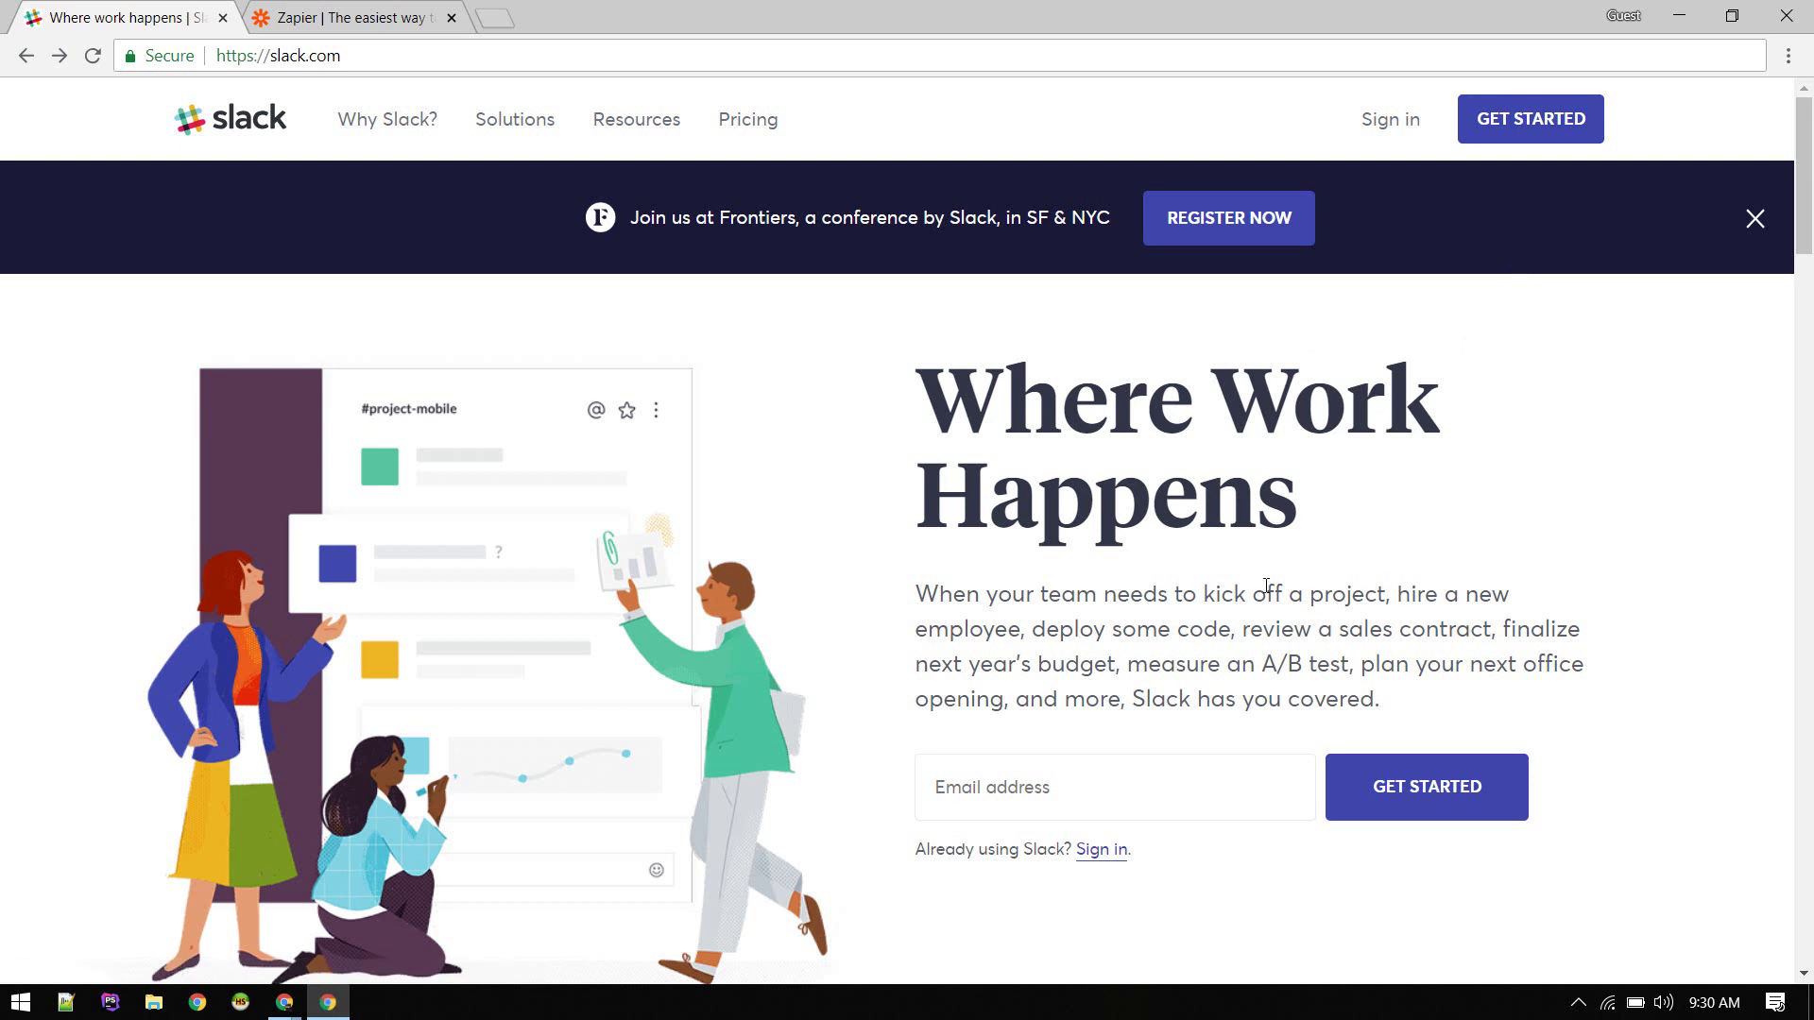
Visit Slack's get-started page, then close the Slack tab so only Zapier remains
left_click(1531, 118)
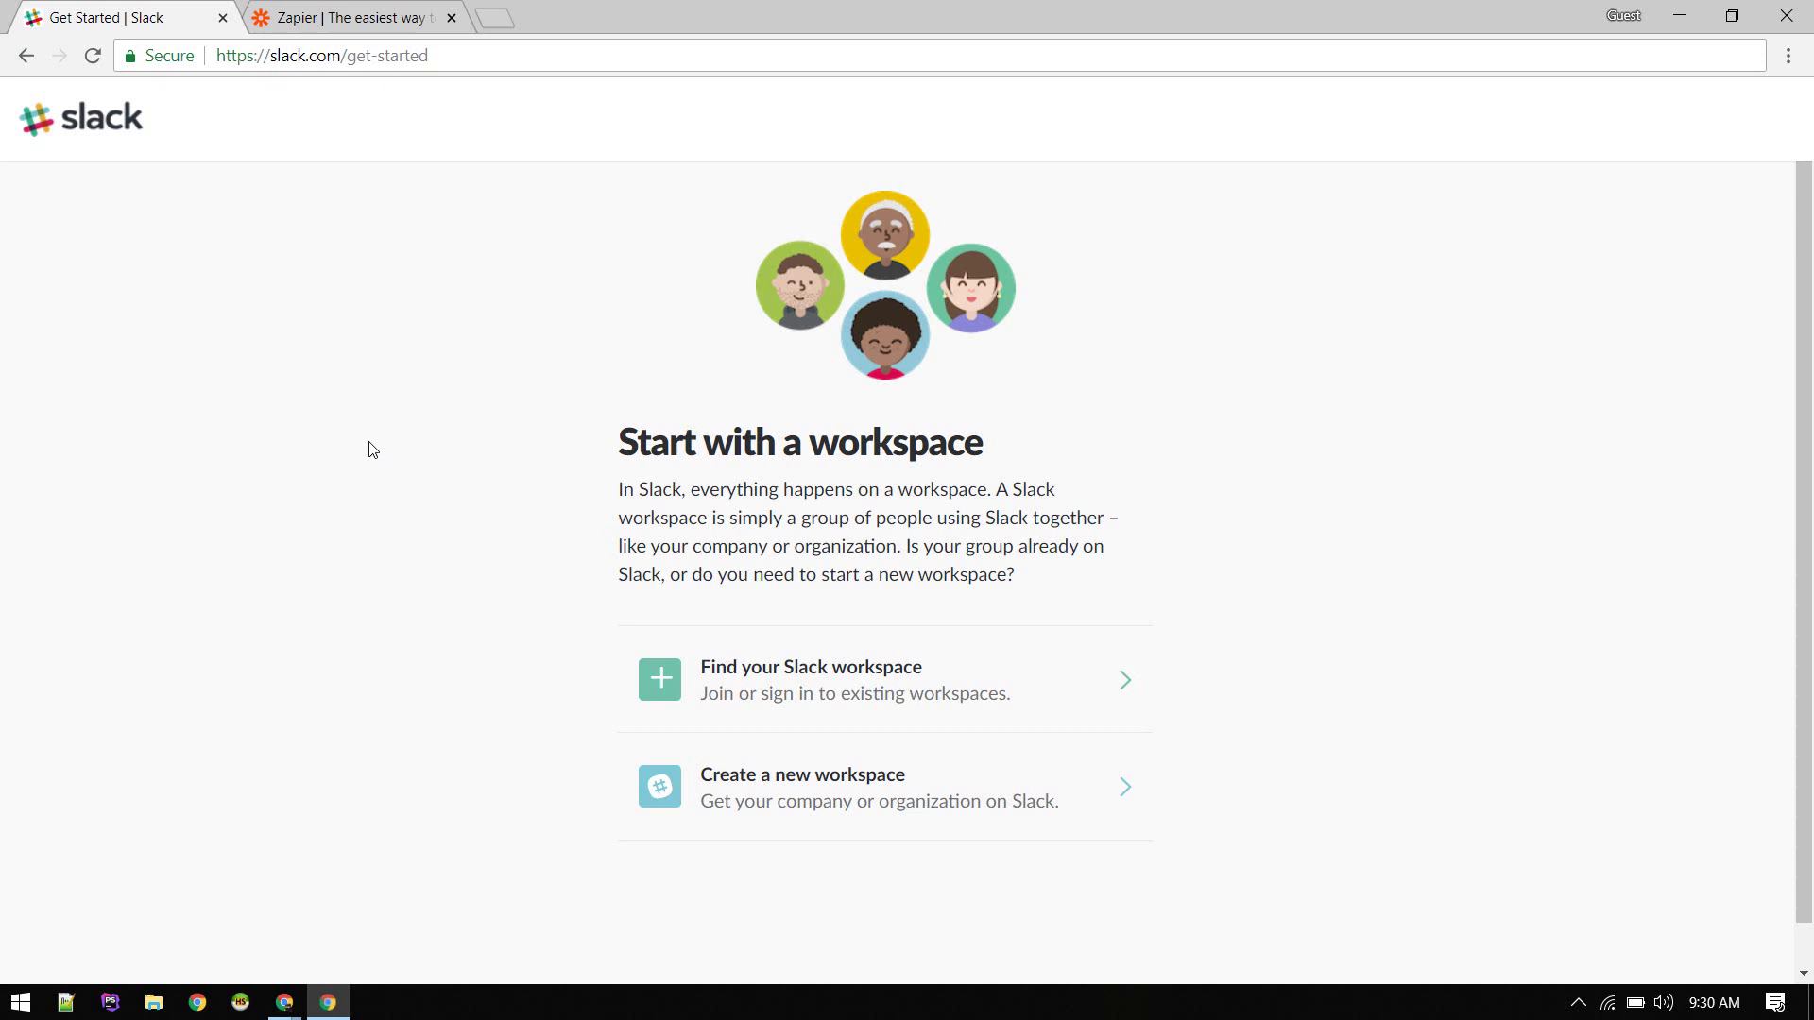
key("ctrl+w")
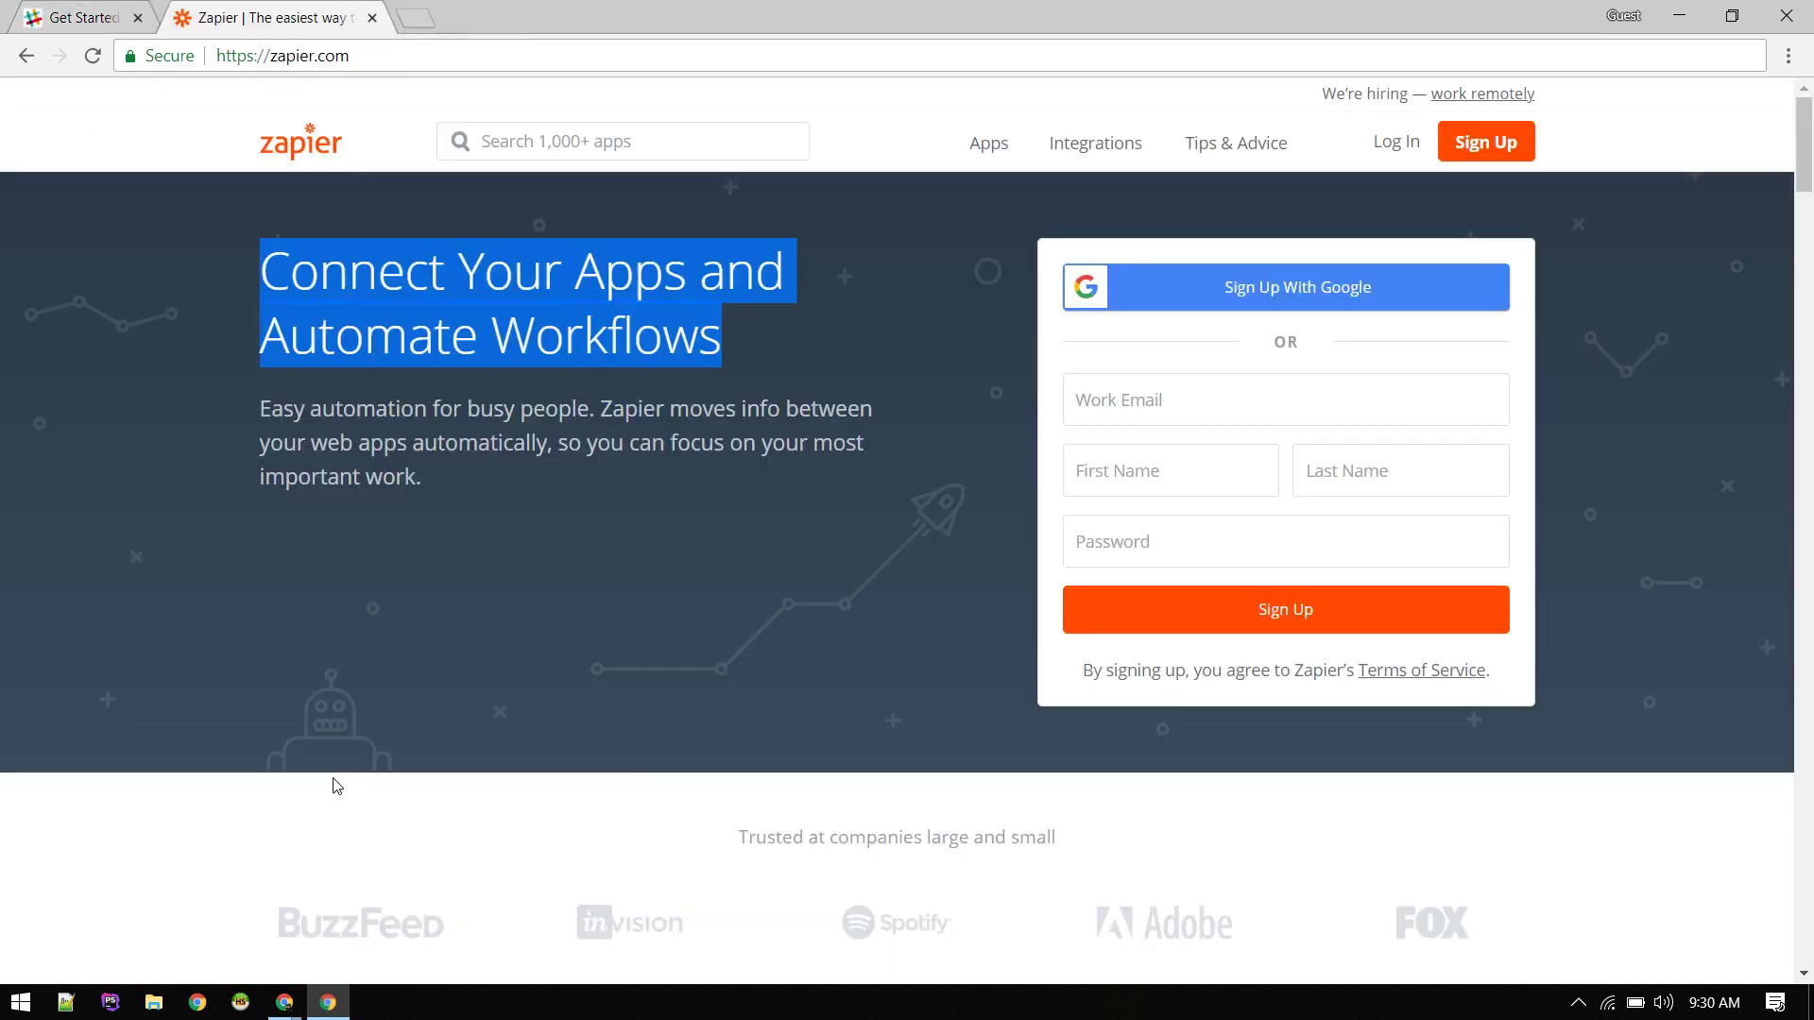
left_click(434, 522)
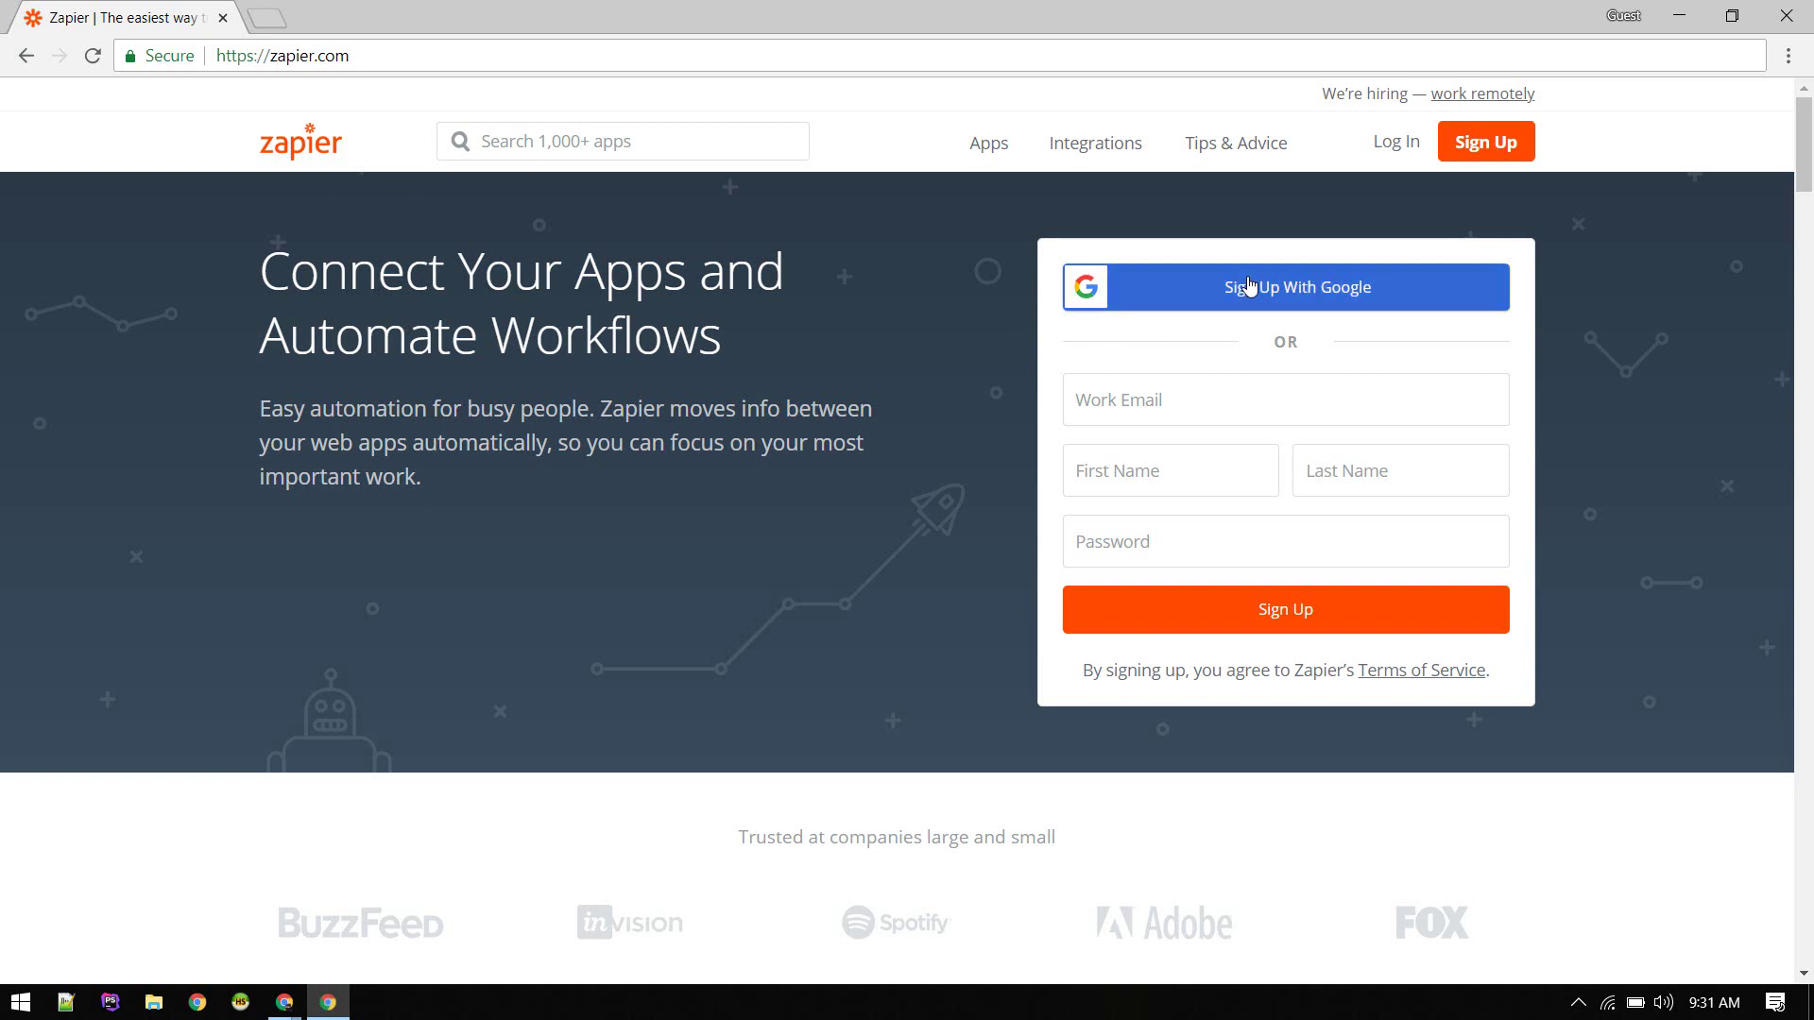
Close the guest window and browse Popular Zaps on the signed-in Explore page
left_click(1679, 16)
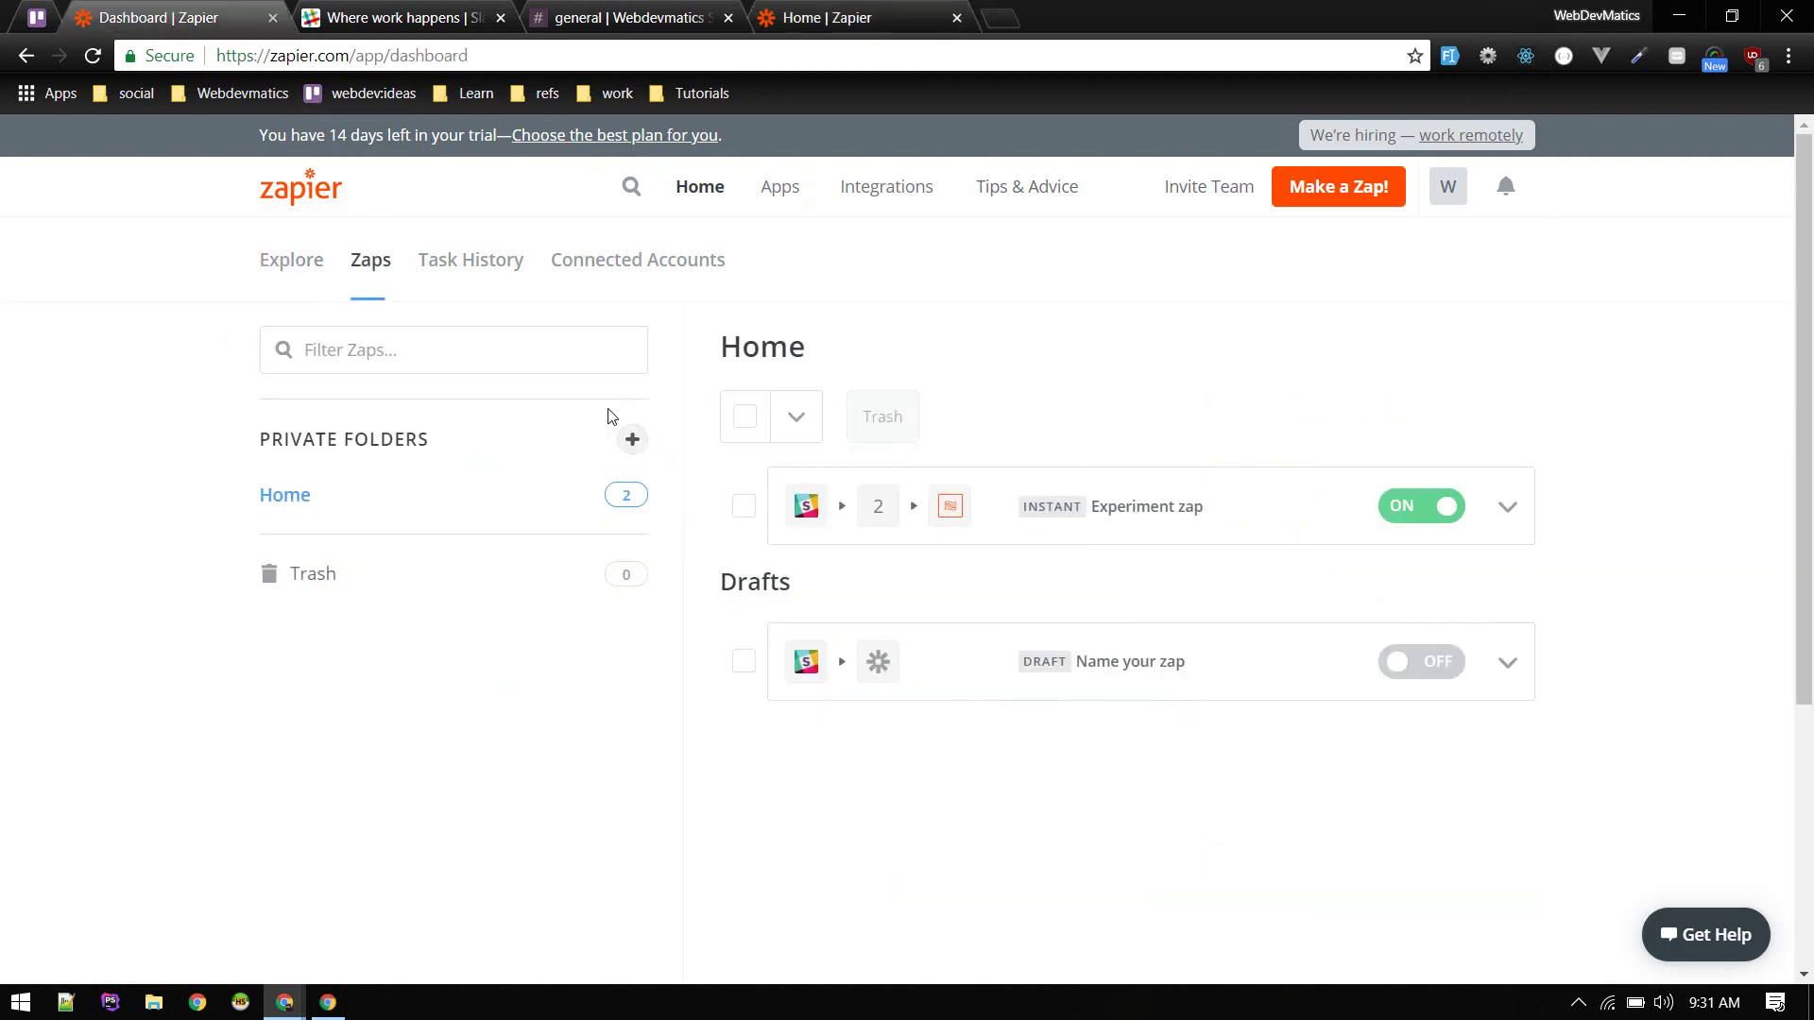
left_click(722, 180)
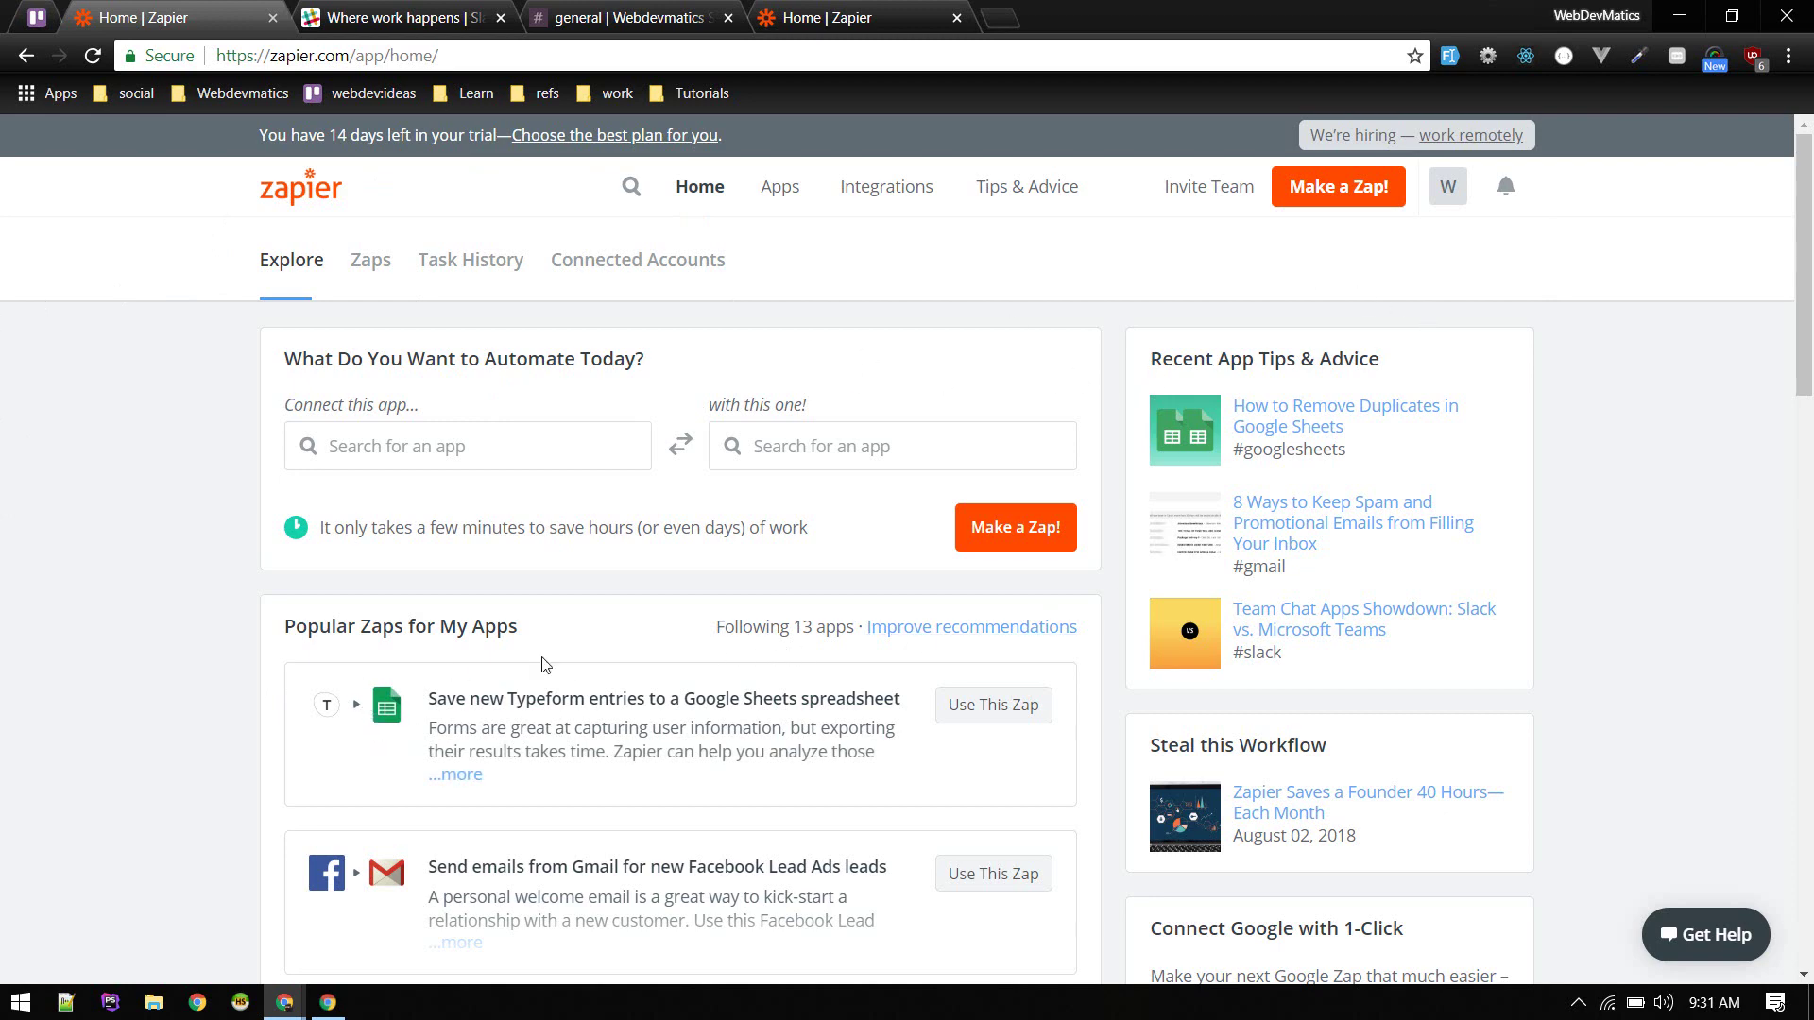
scroll(378, 746, "down", 2)
scroll(366, 747, "down", 2)
scroll(357, 729, "up", 2)
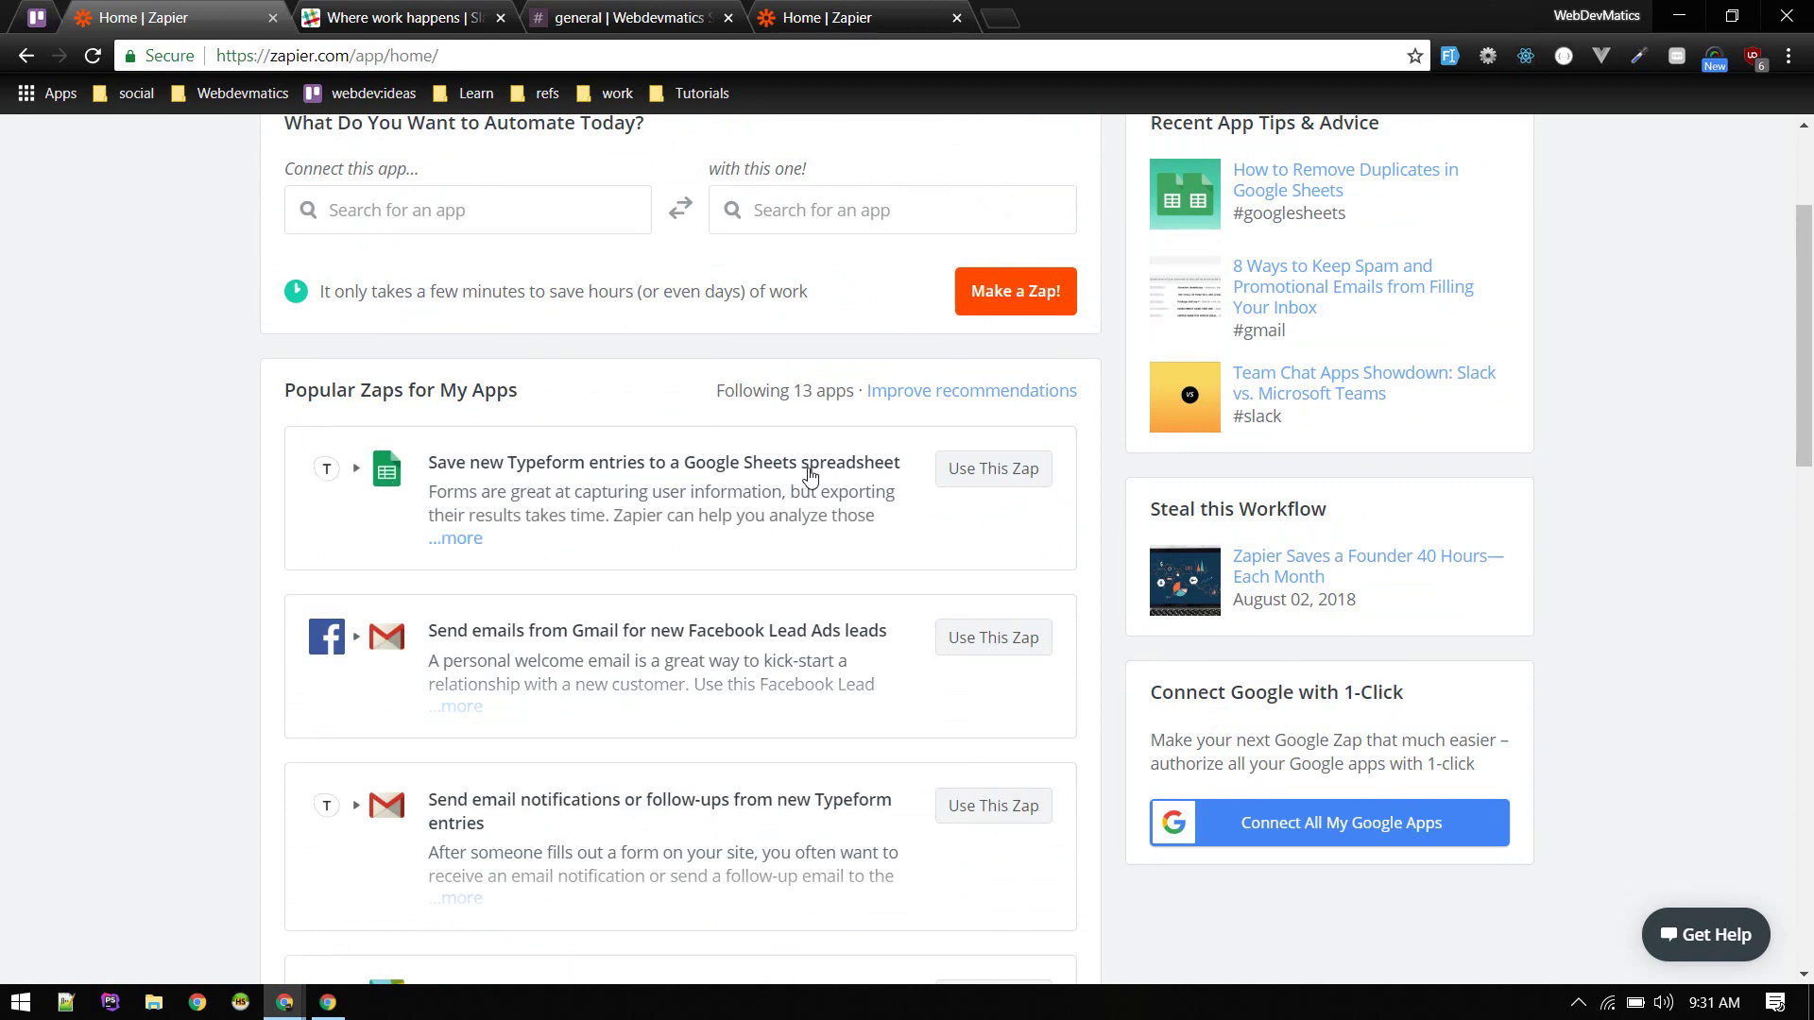
scroll(548, 715, "down", 4)
scroll(548, 715, "up", 2)
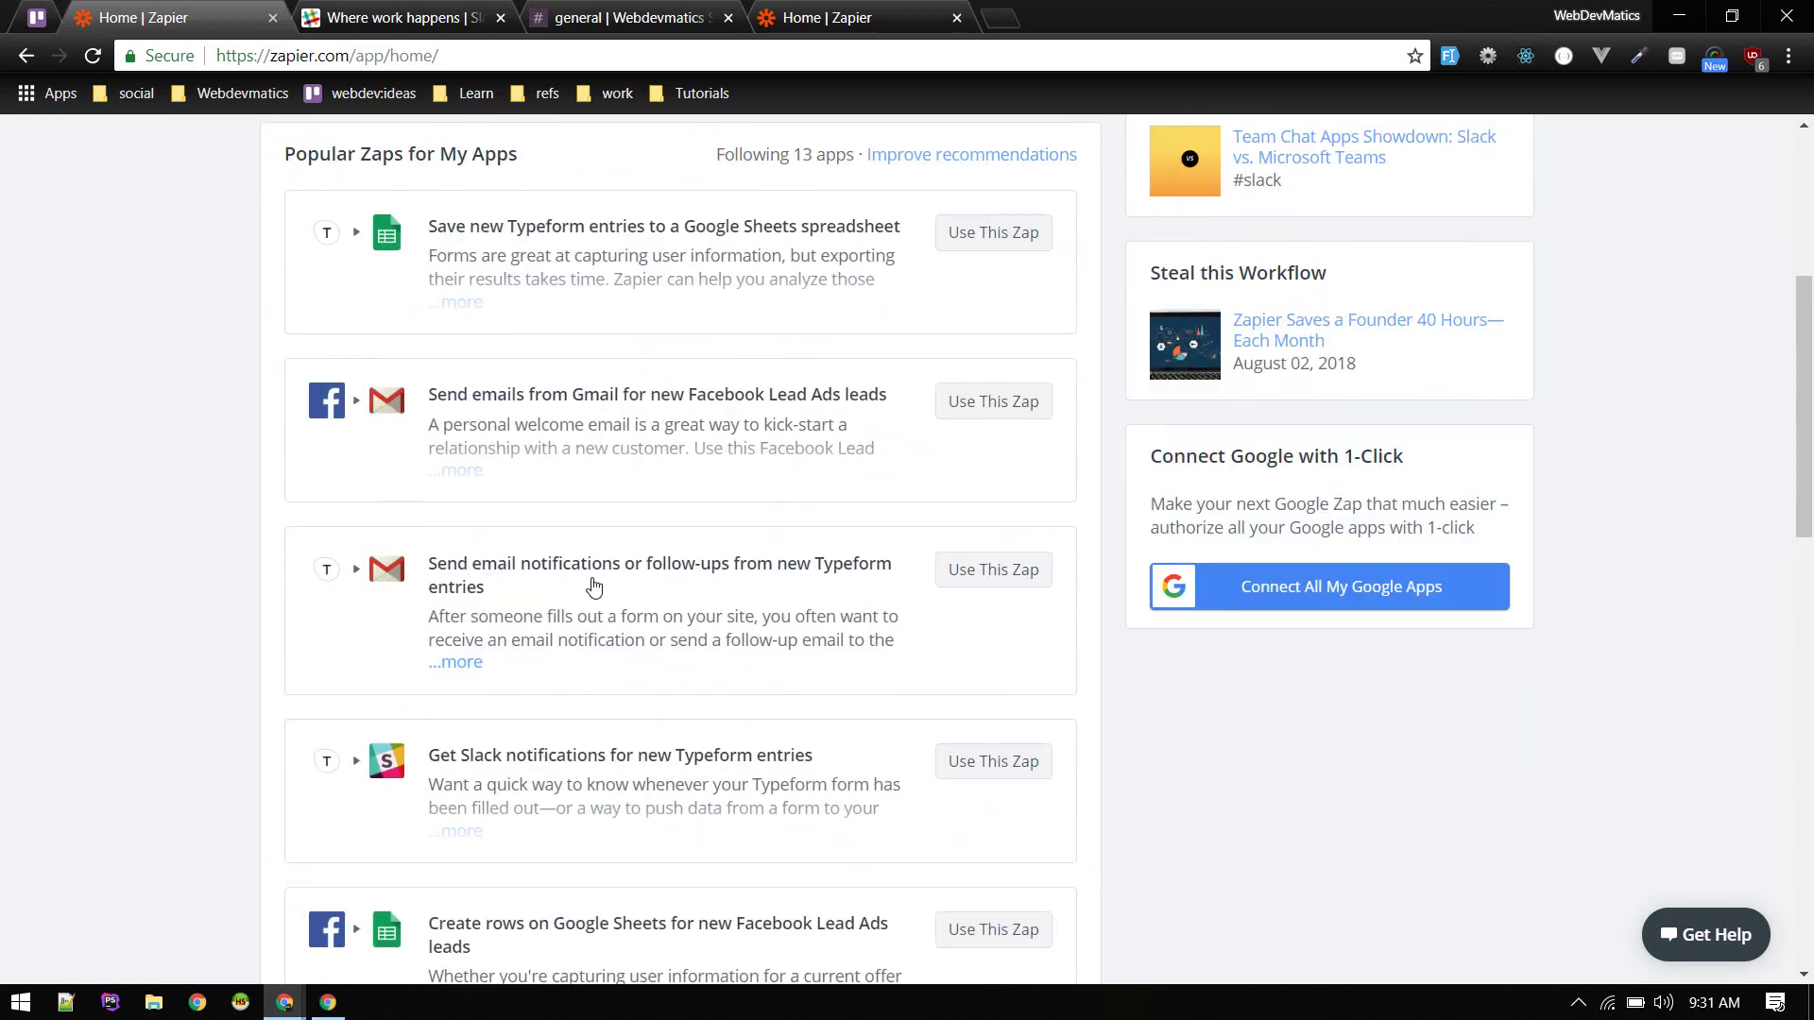
scroll(500, 591, "up", 2)
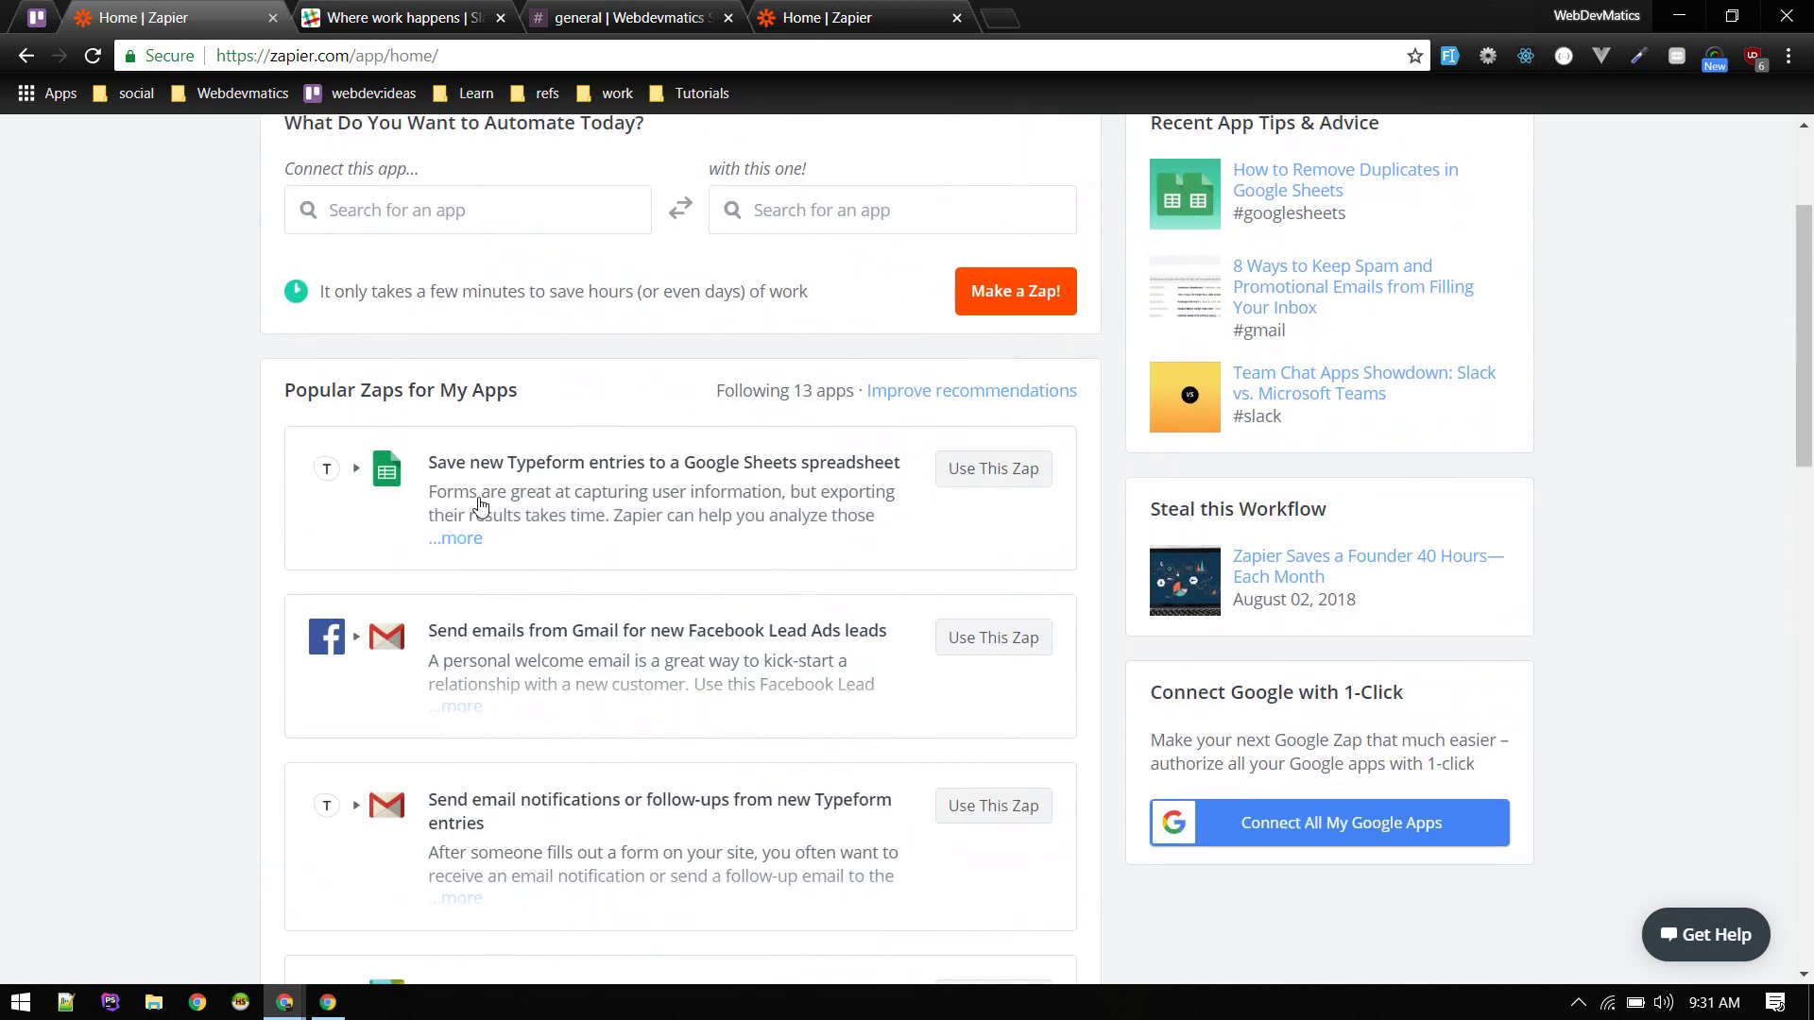
scroll(689, 733, "down", 4)
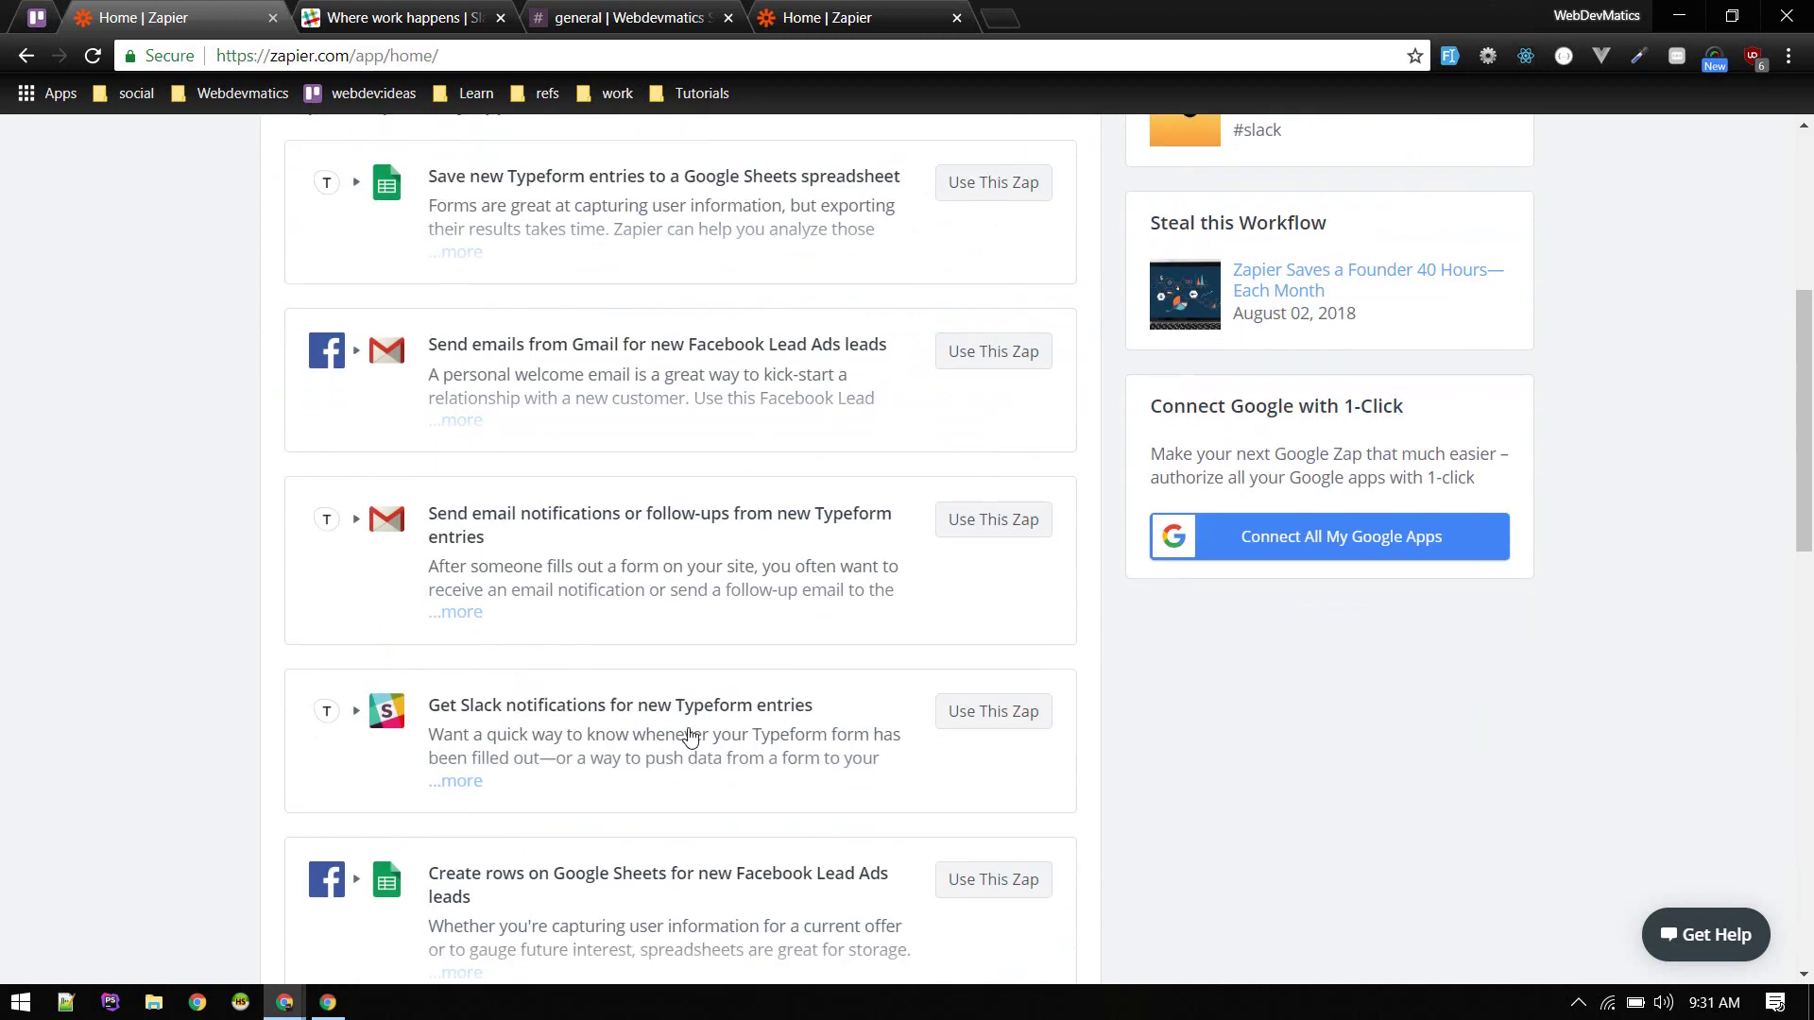
scroll(542, 668, "up", 3)
scroll(541, 668, "up", 3)
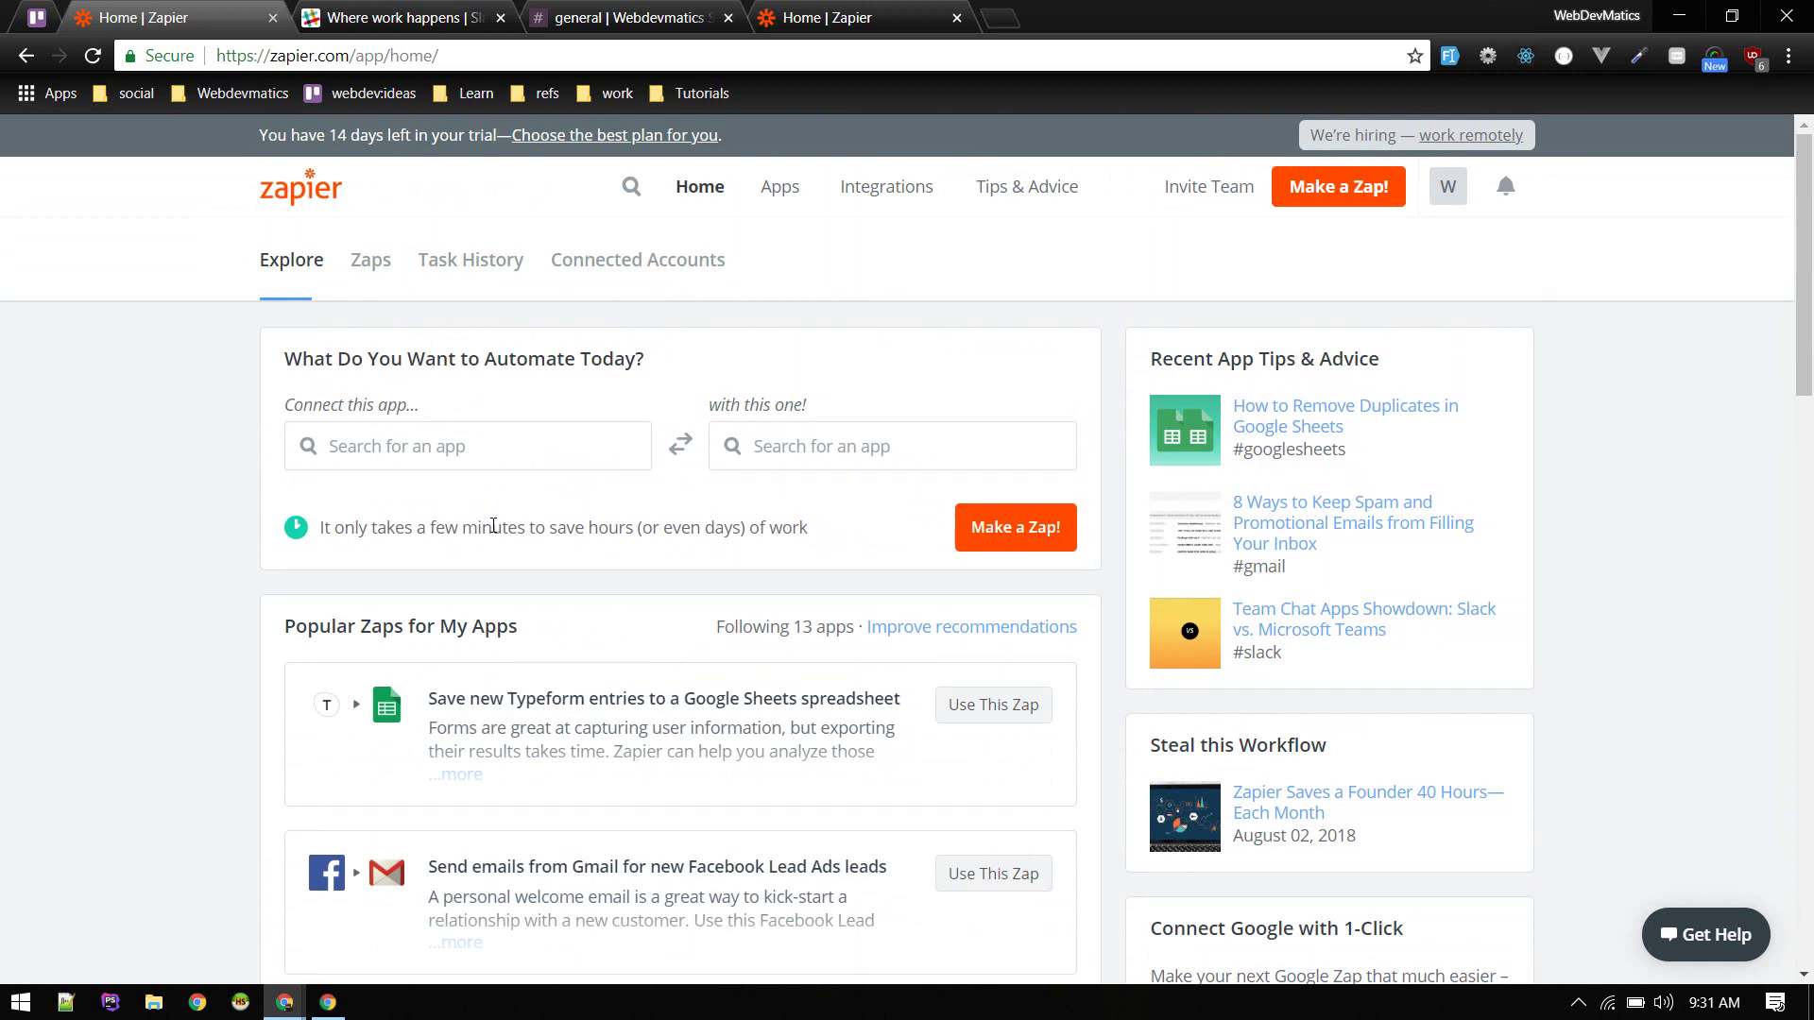
Start a new zap and choose Slack from the trigger app list
left_click(1351, 192)
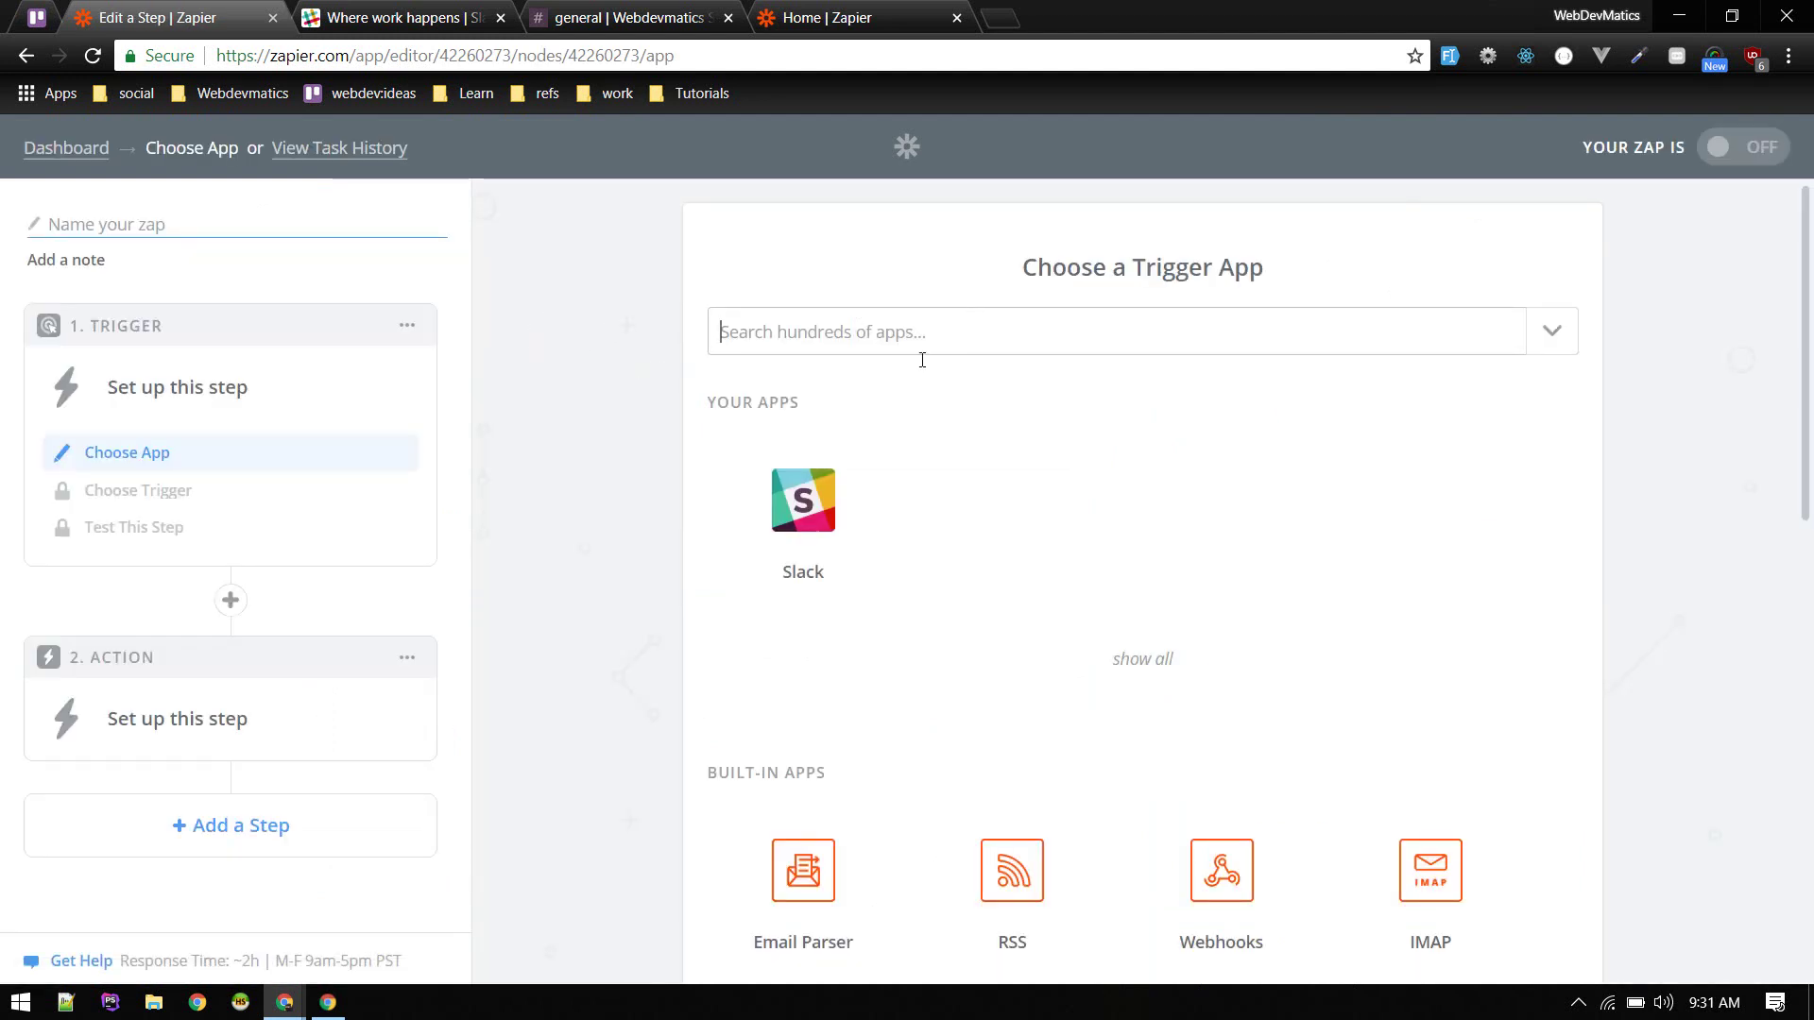
scroll(891, 708, "down", 6)
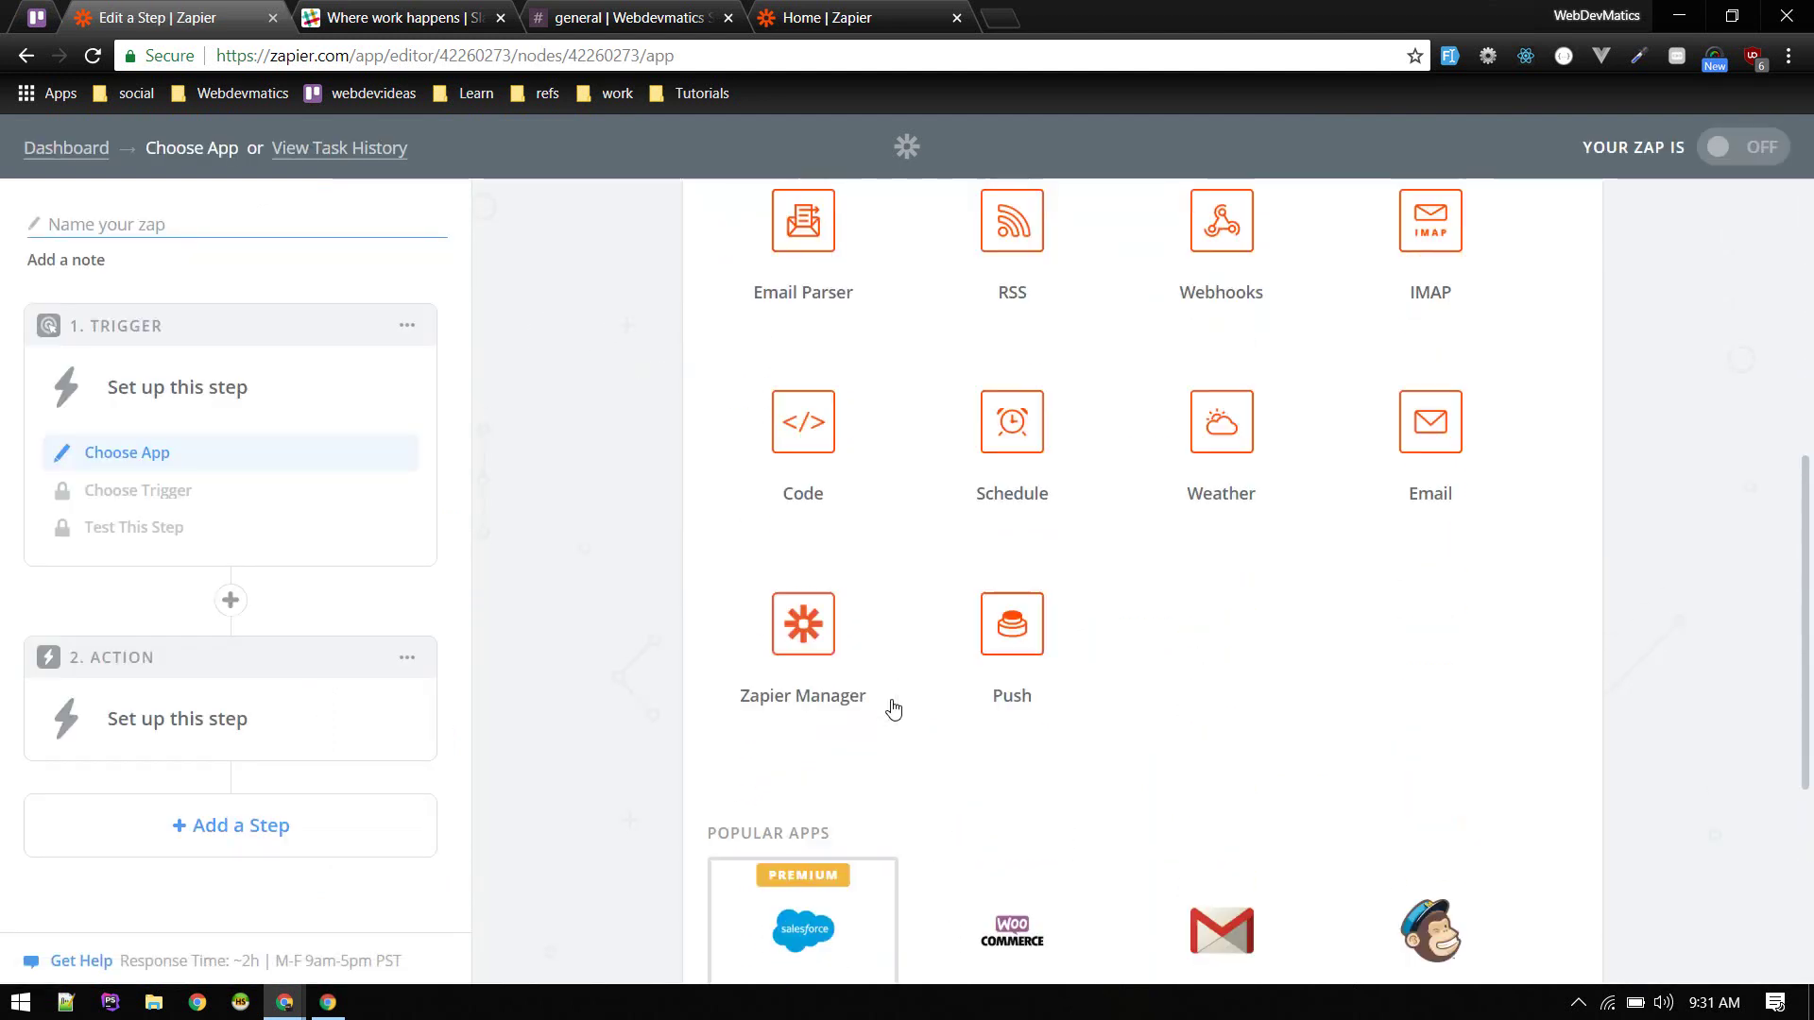
scroll(892, 708, "up", 6)
left_click(882, 335)
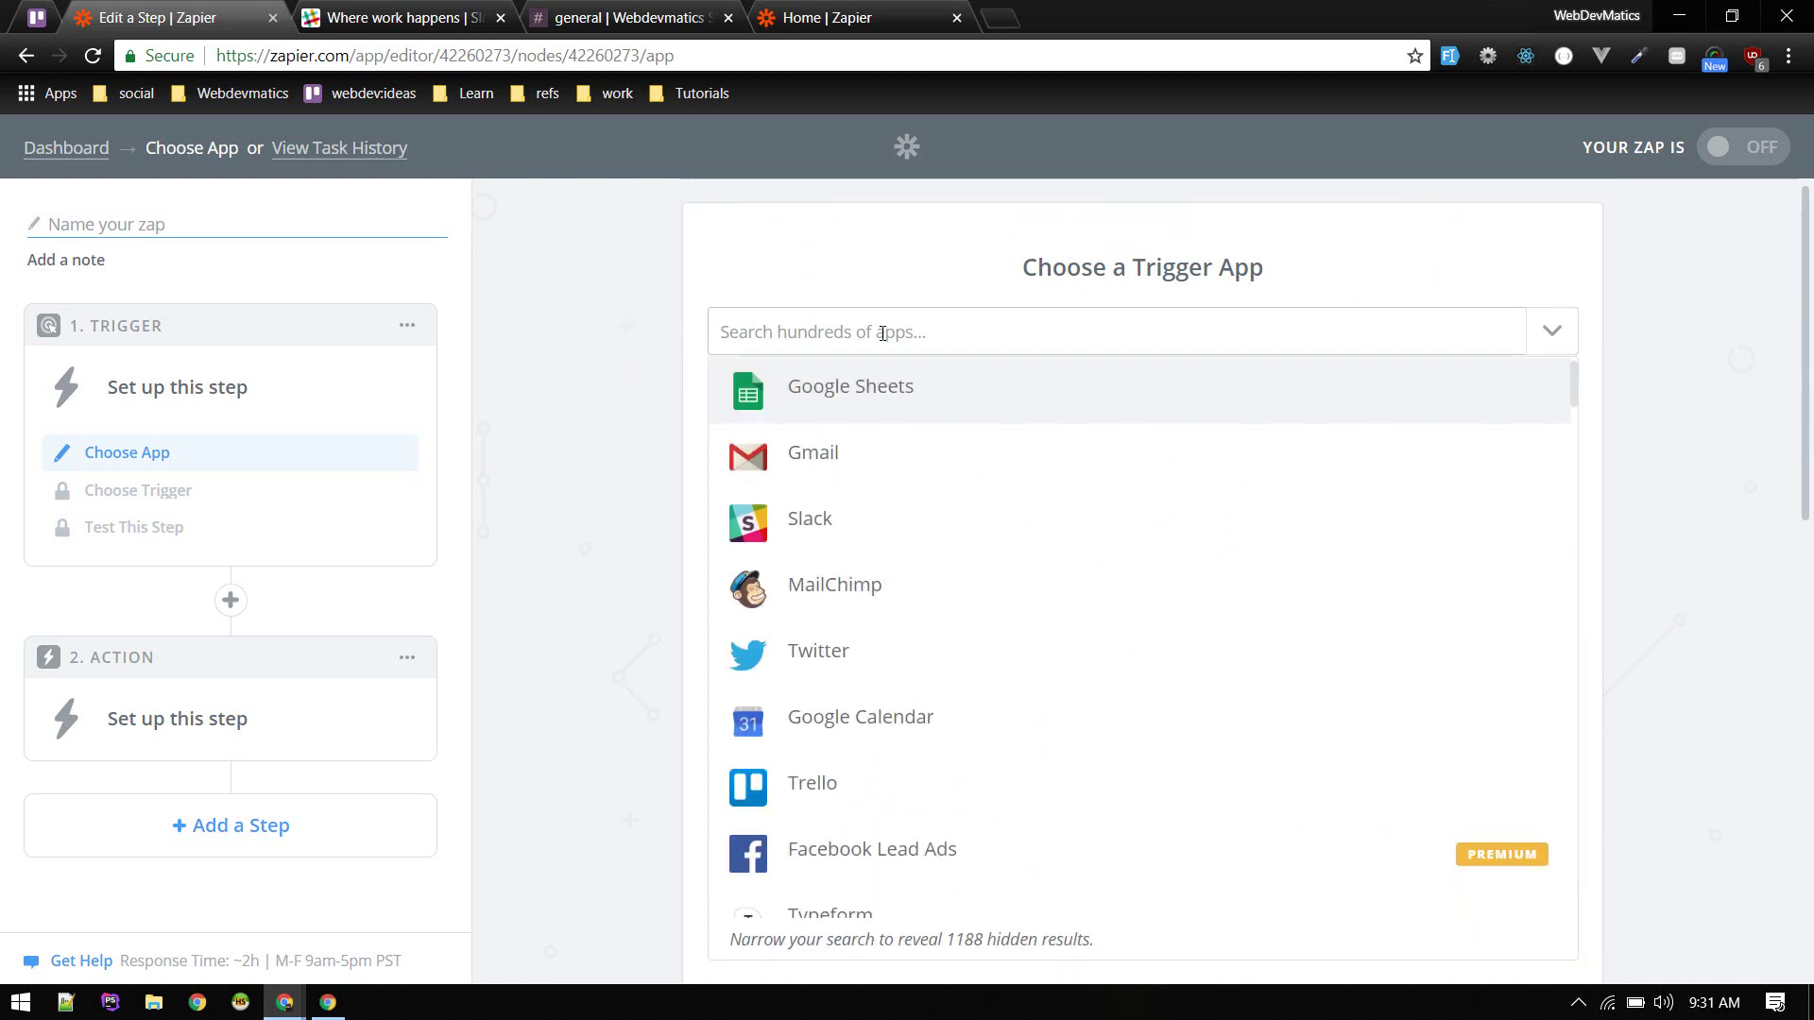
scroll(915, 636, "down", 5)
scroll(913, 639, "up", 5)
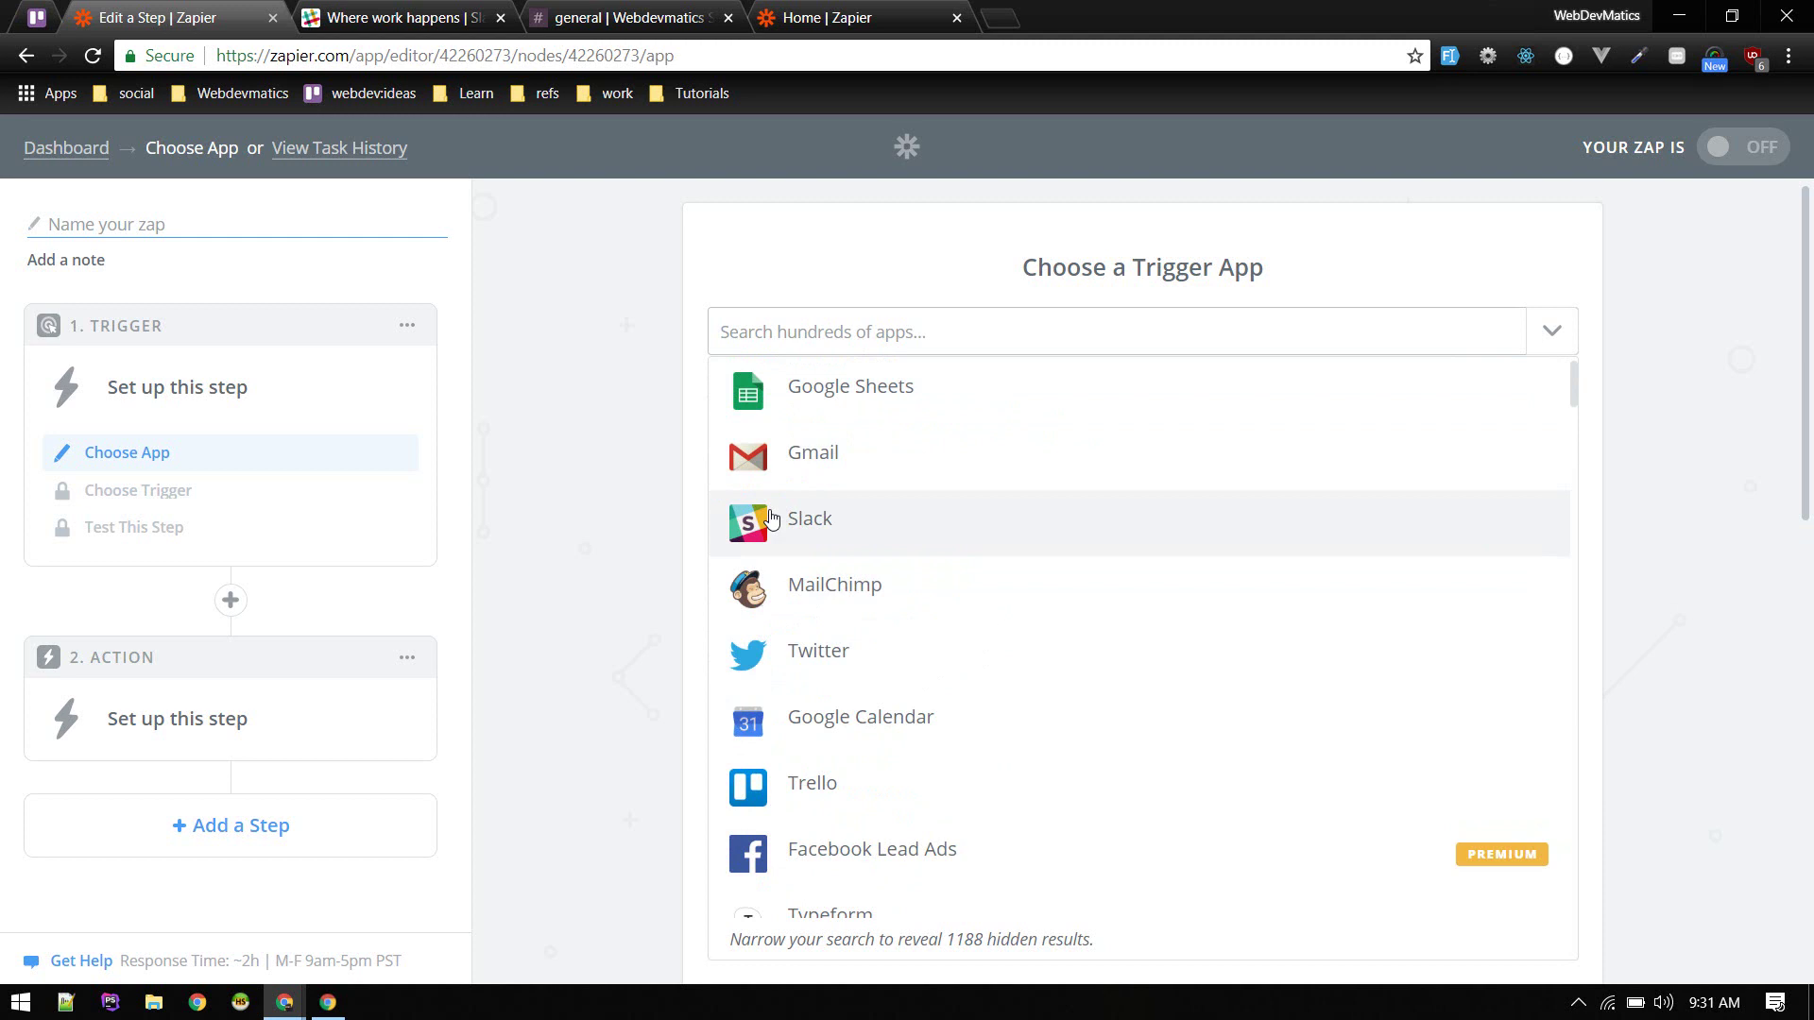
left_click(822, 523)
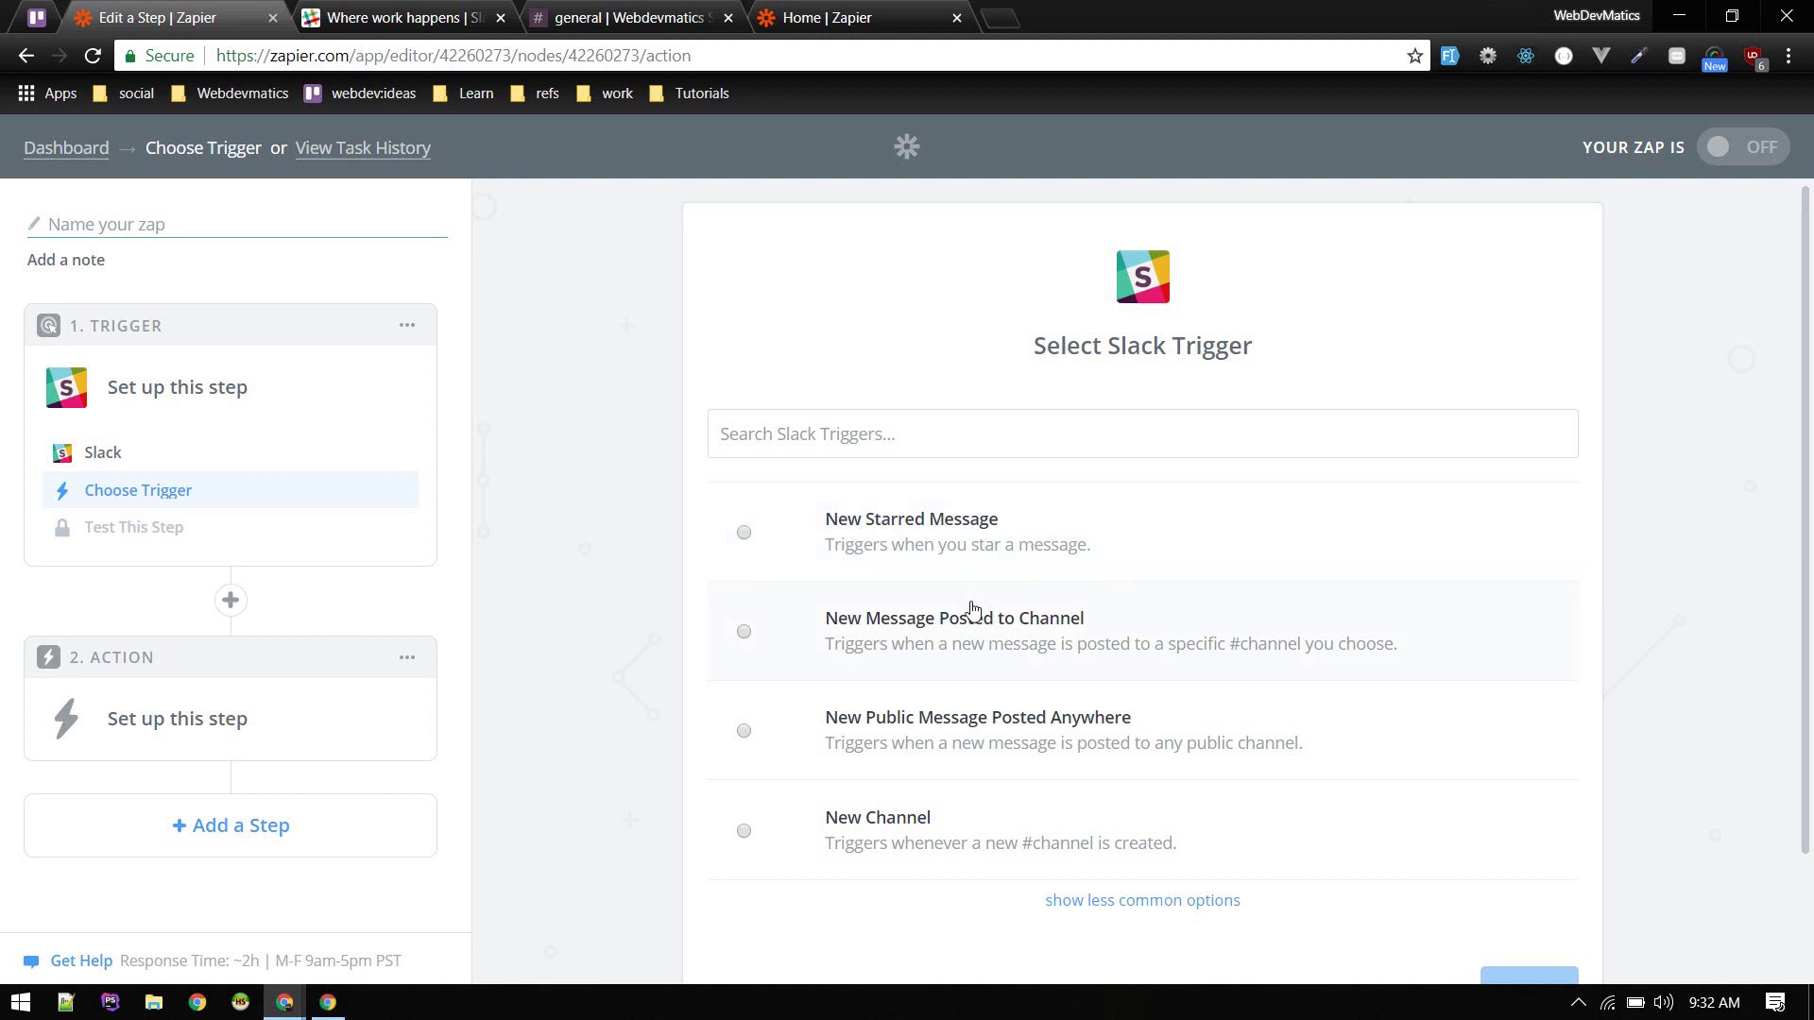
Reveal the less common Slack triggers and select New Public Message Posted Anywhere
scroll(972, 609, "down", 1)
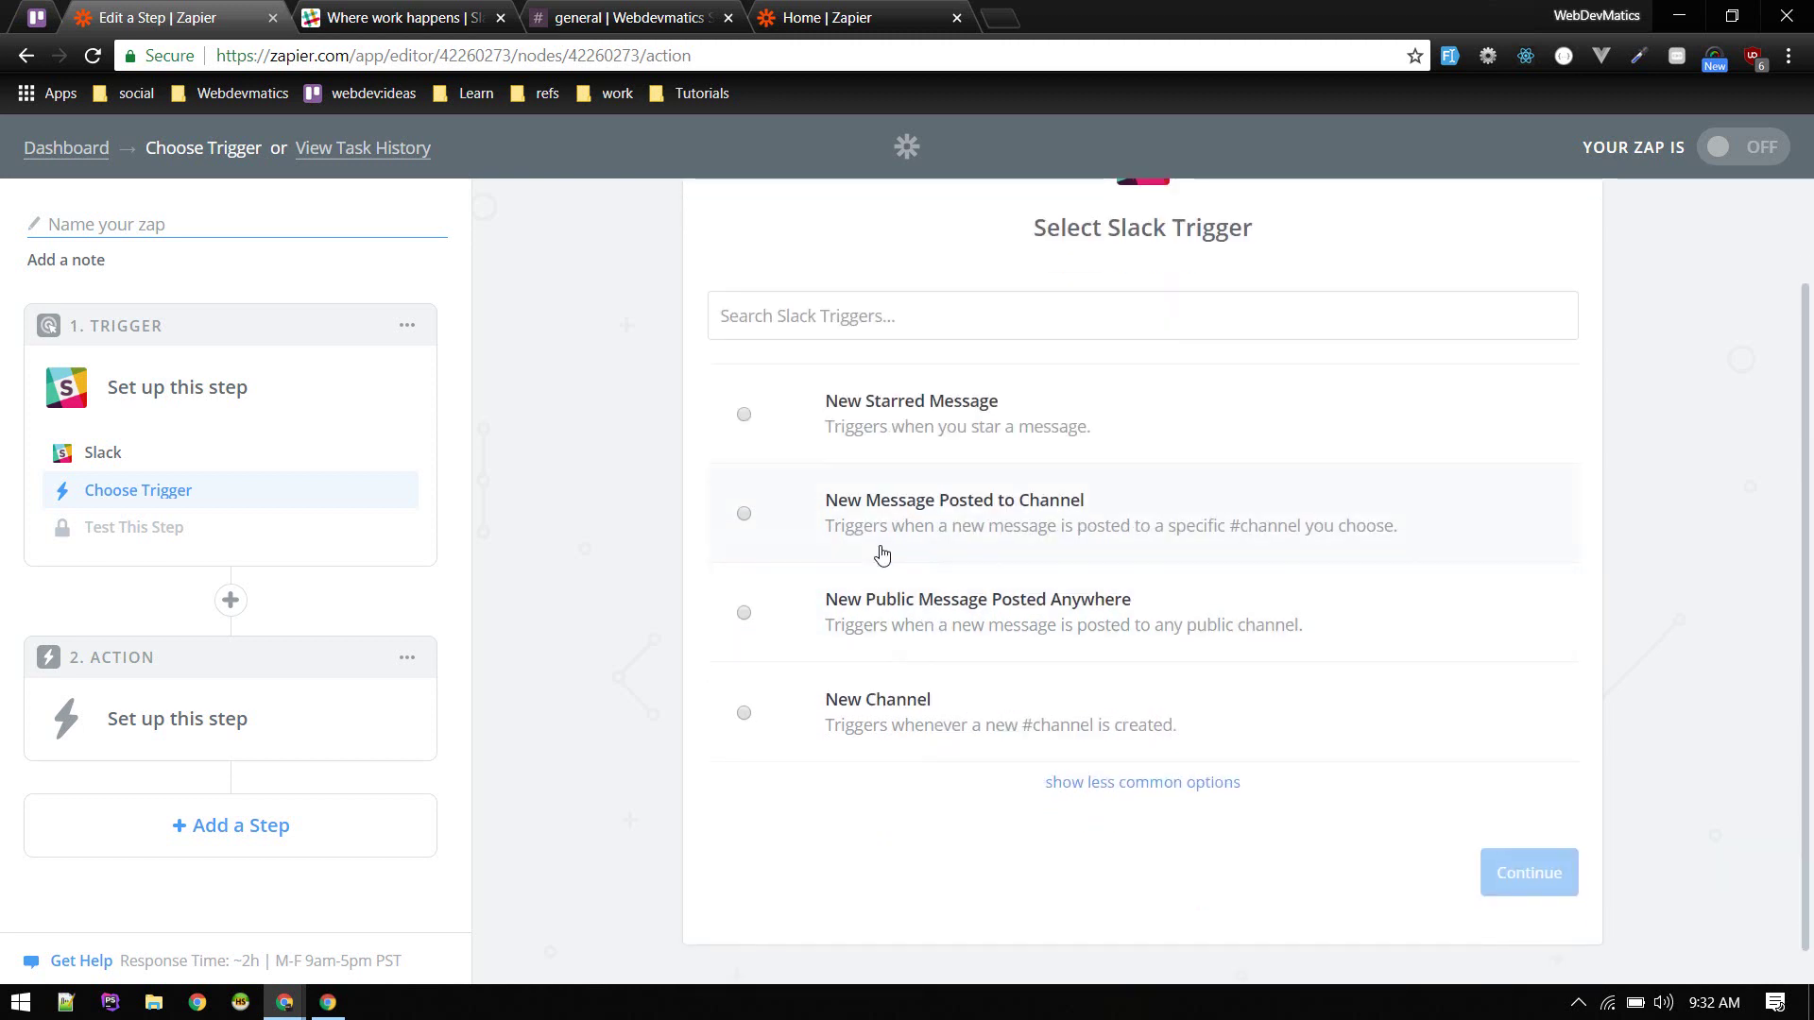
left_click(1110, 784)
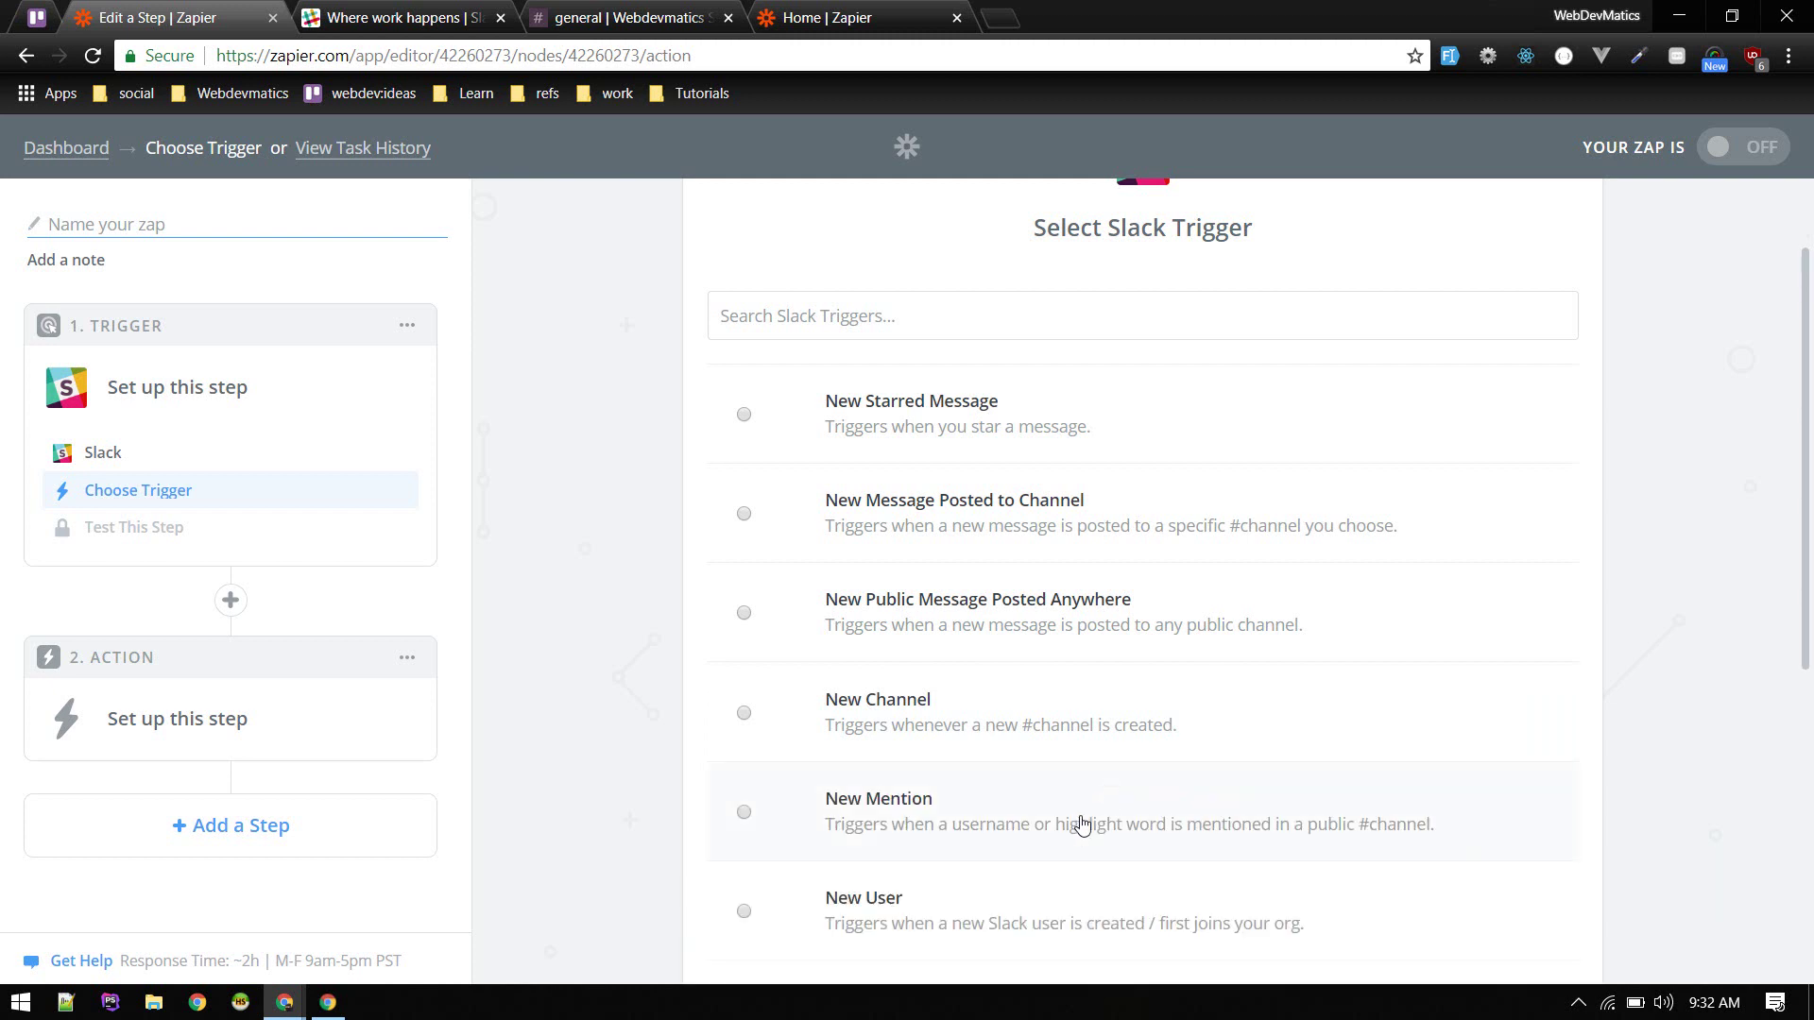
scroll(1013, 850, "down", 6)
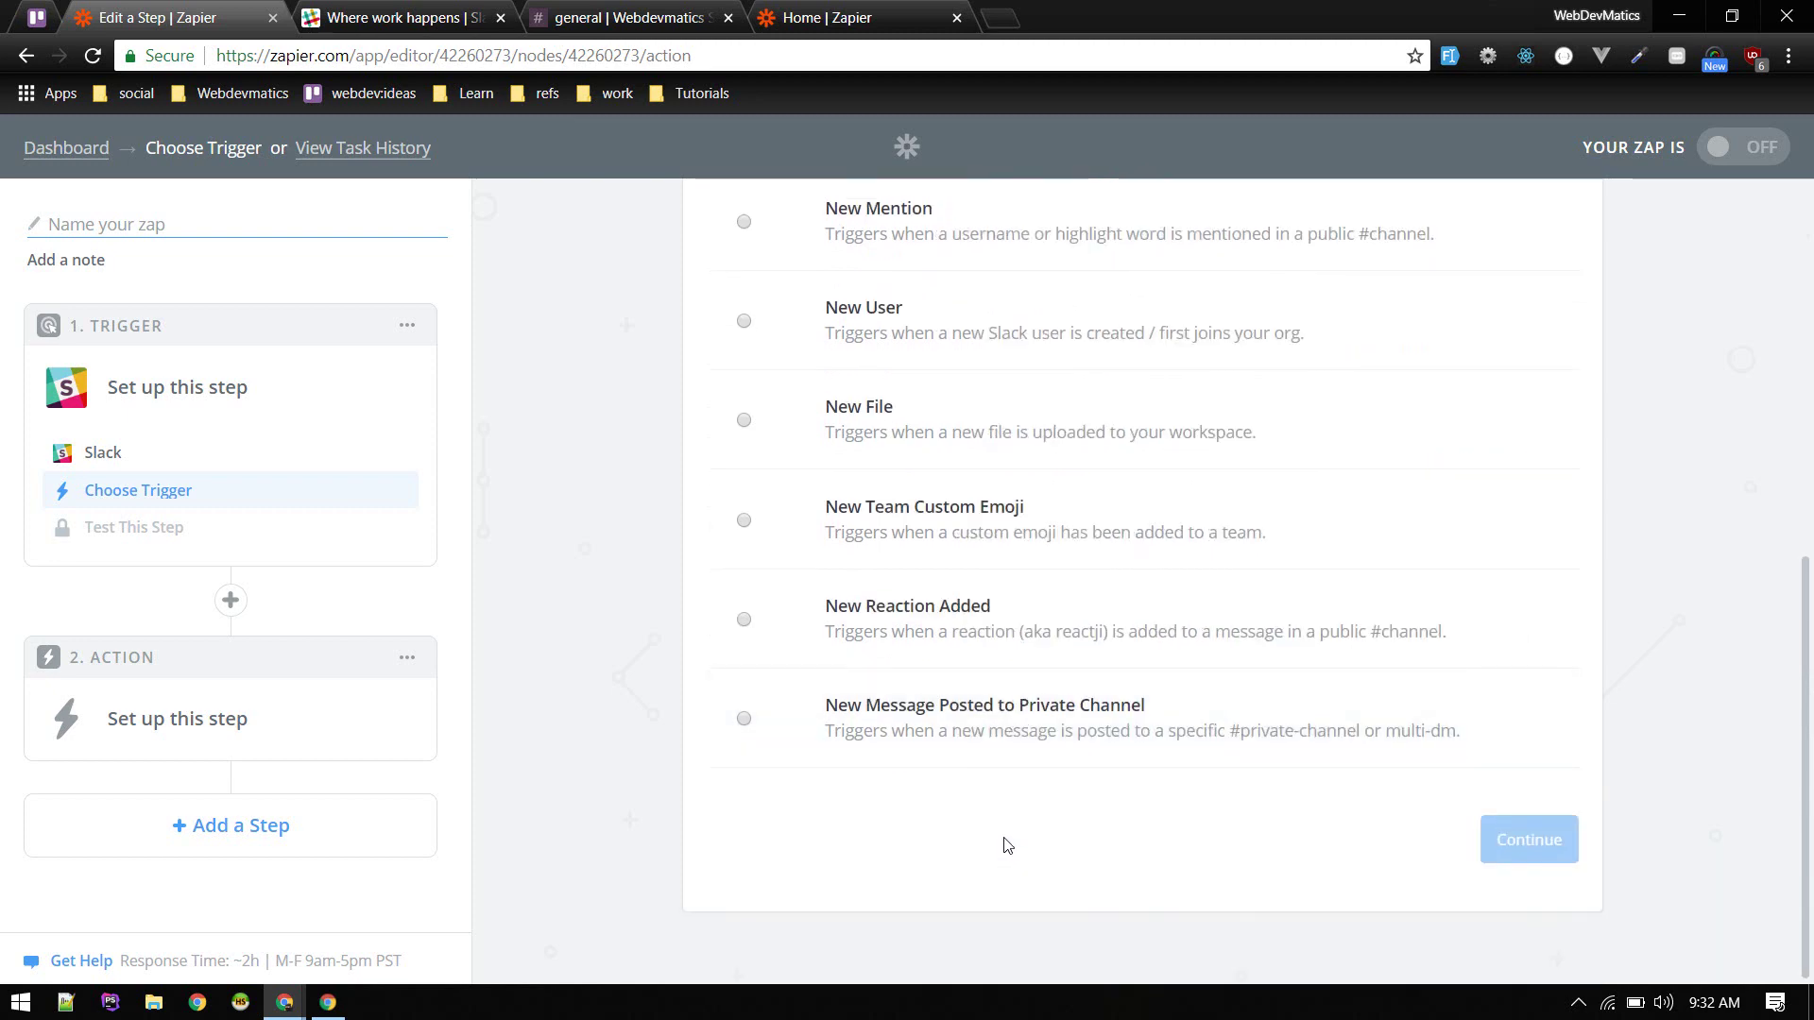
scroll(1005, 848, "up", 5)
scroll(1003, 848, "down", 3)
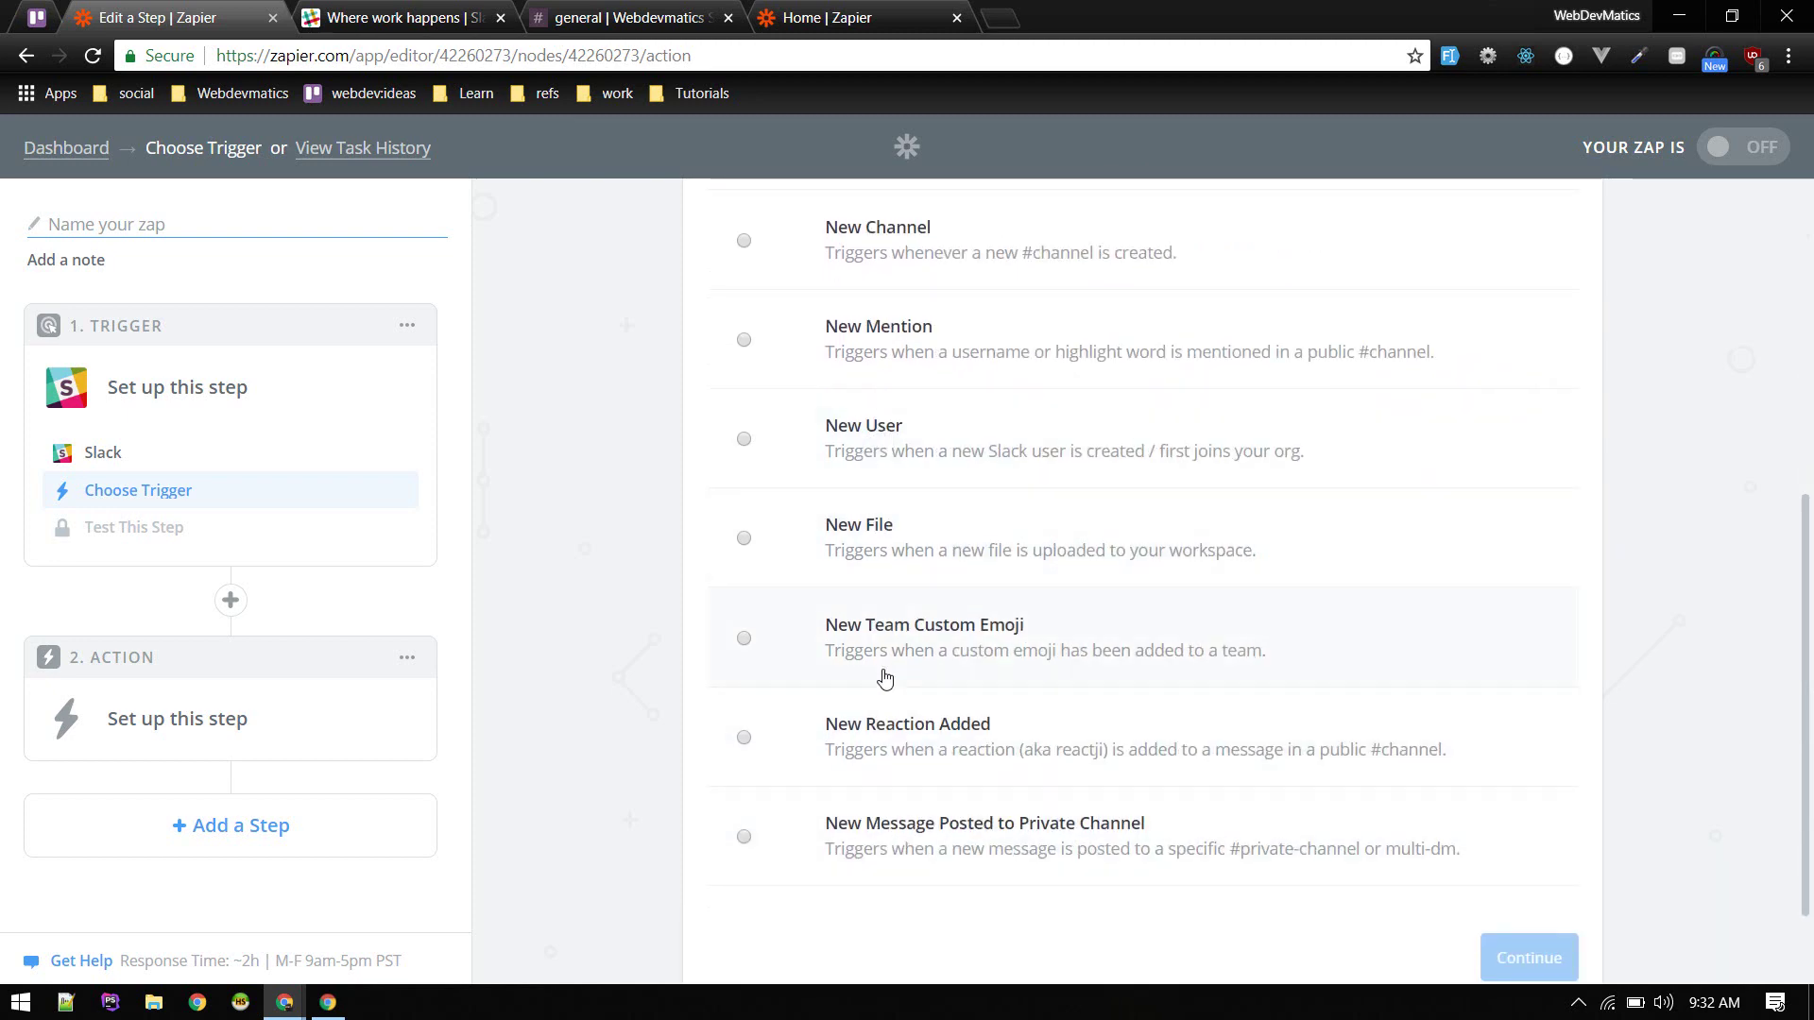
scroll(882, 523, "up", 6)
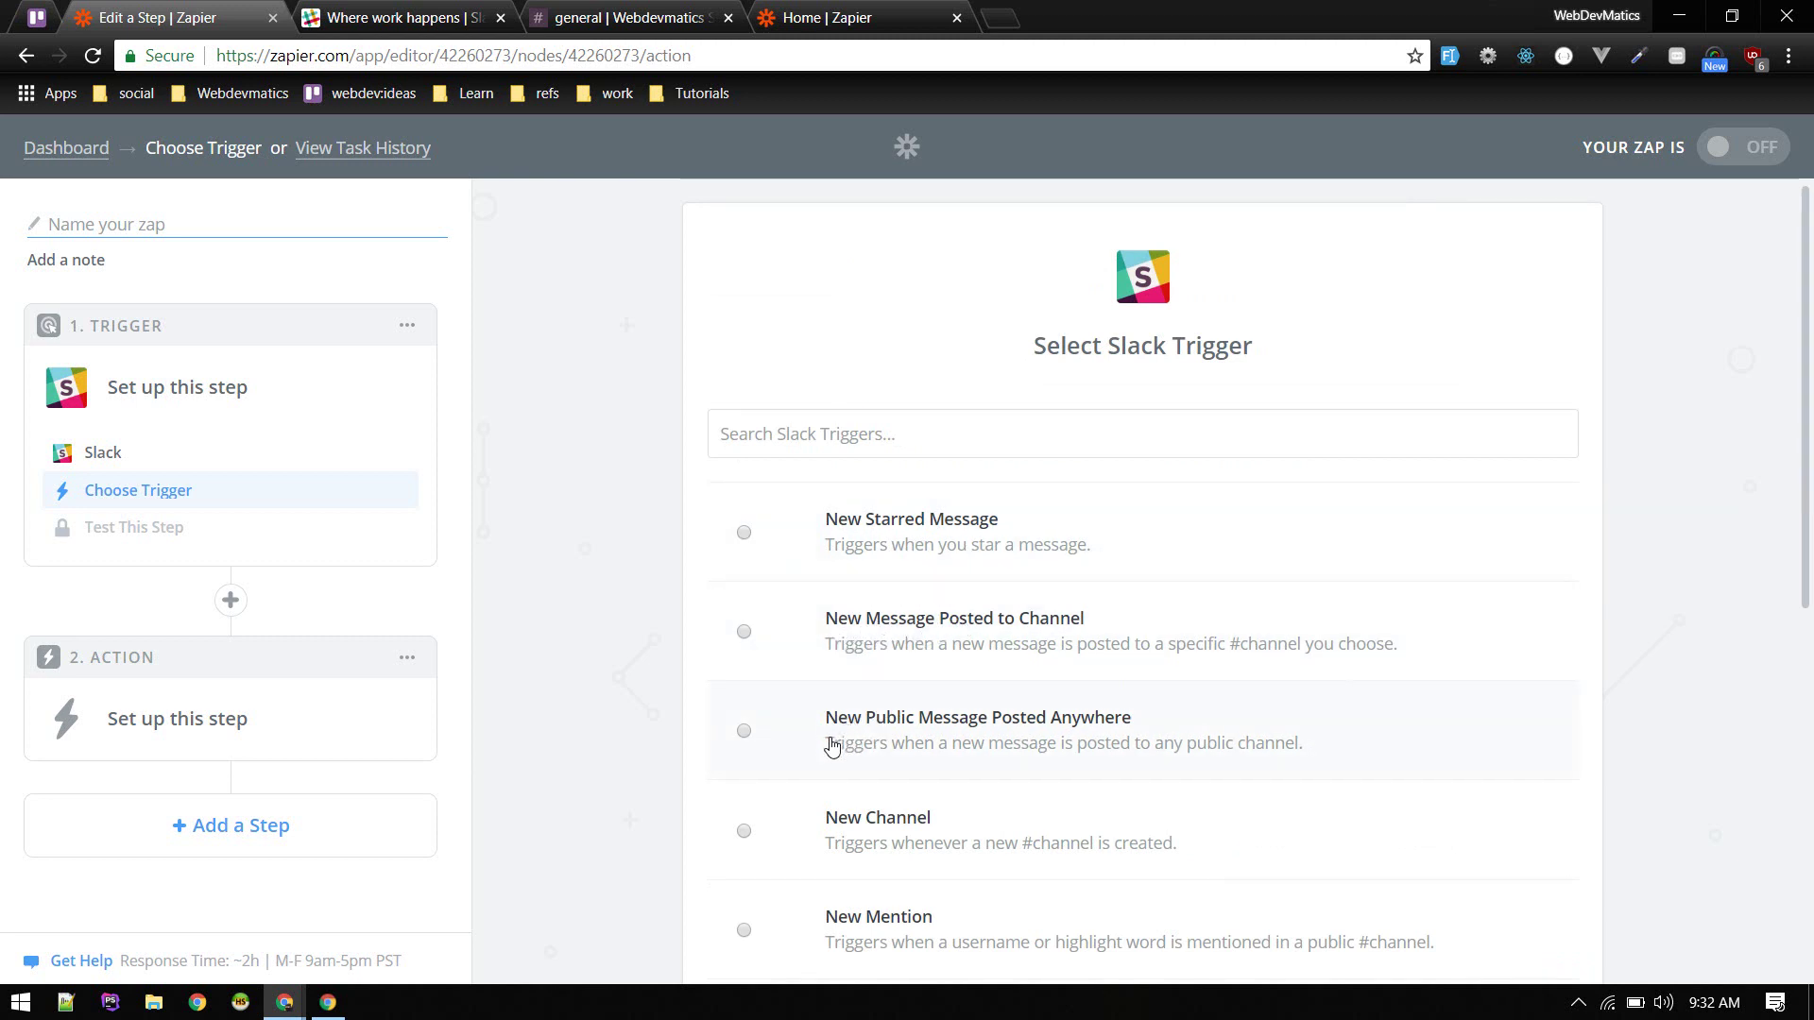
scroll(838, 696, "down", 4)
scroll(751, 624, "up", 3)
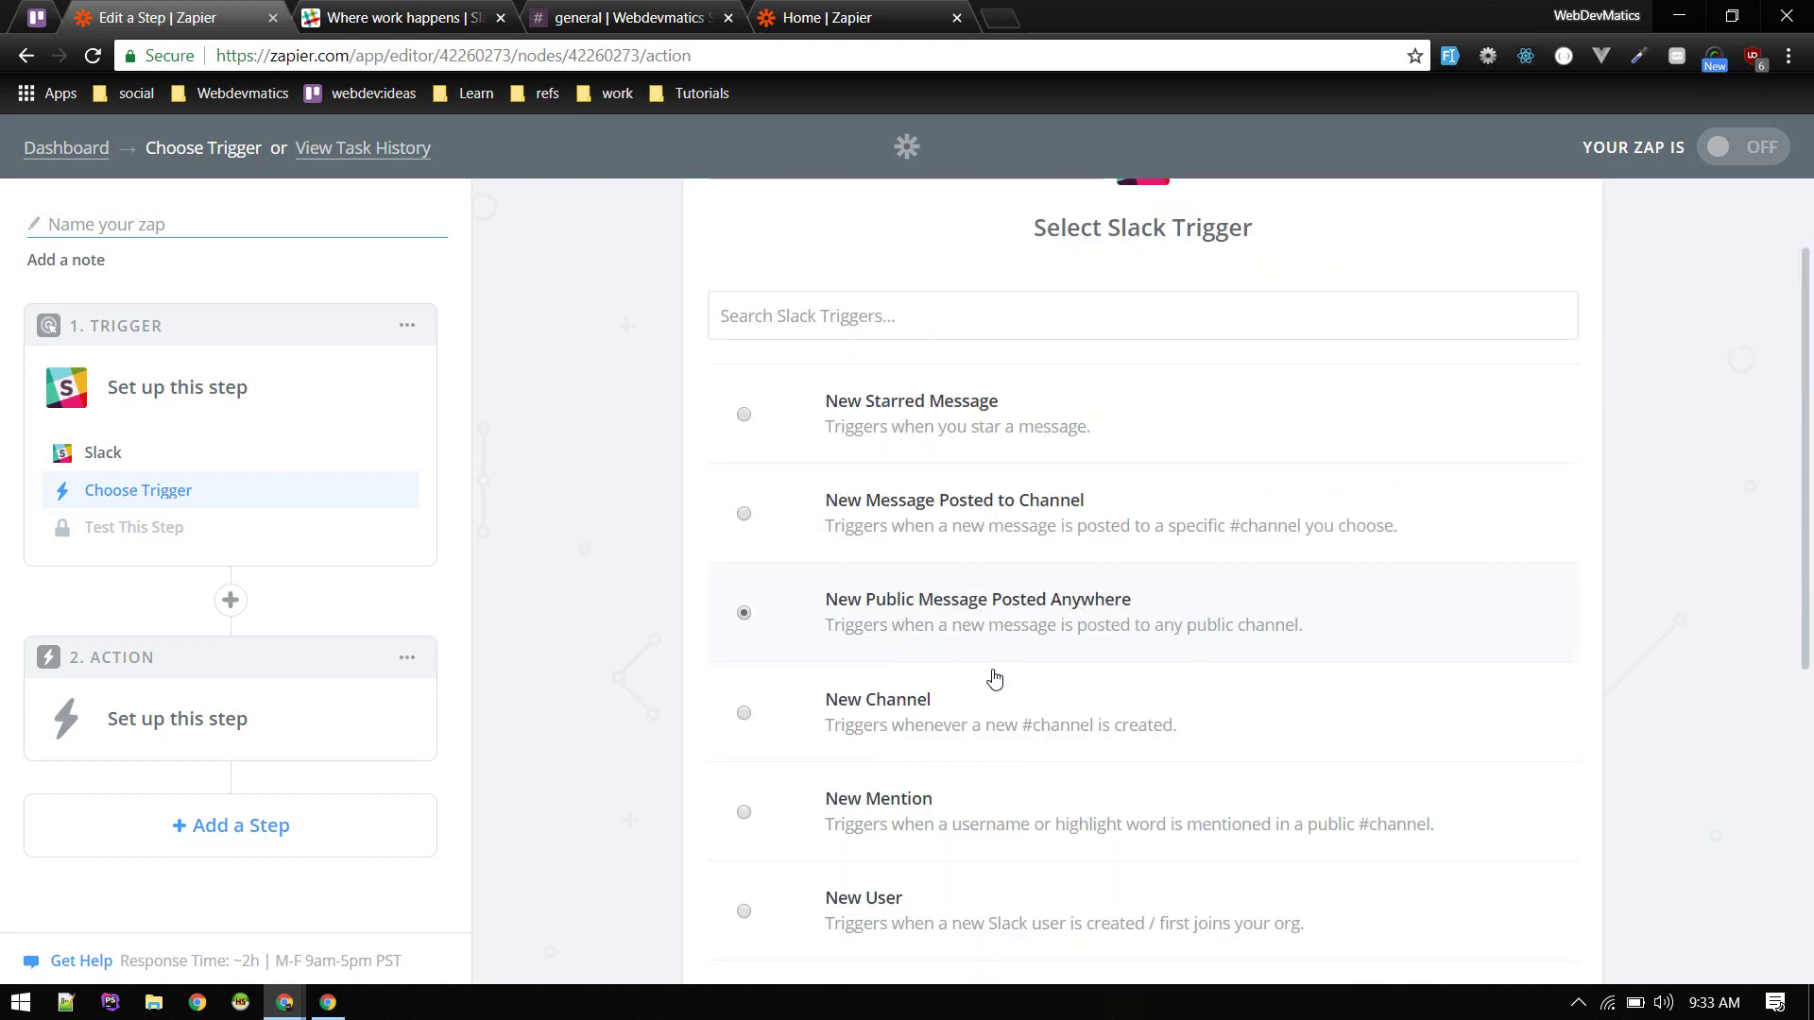
scroll(1087, 661, "down", 6)
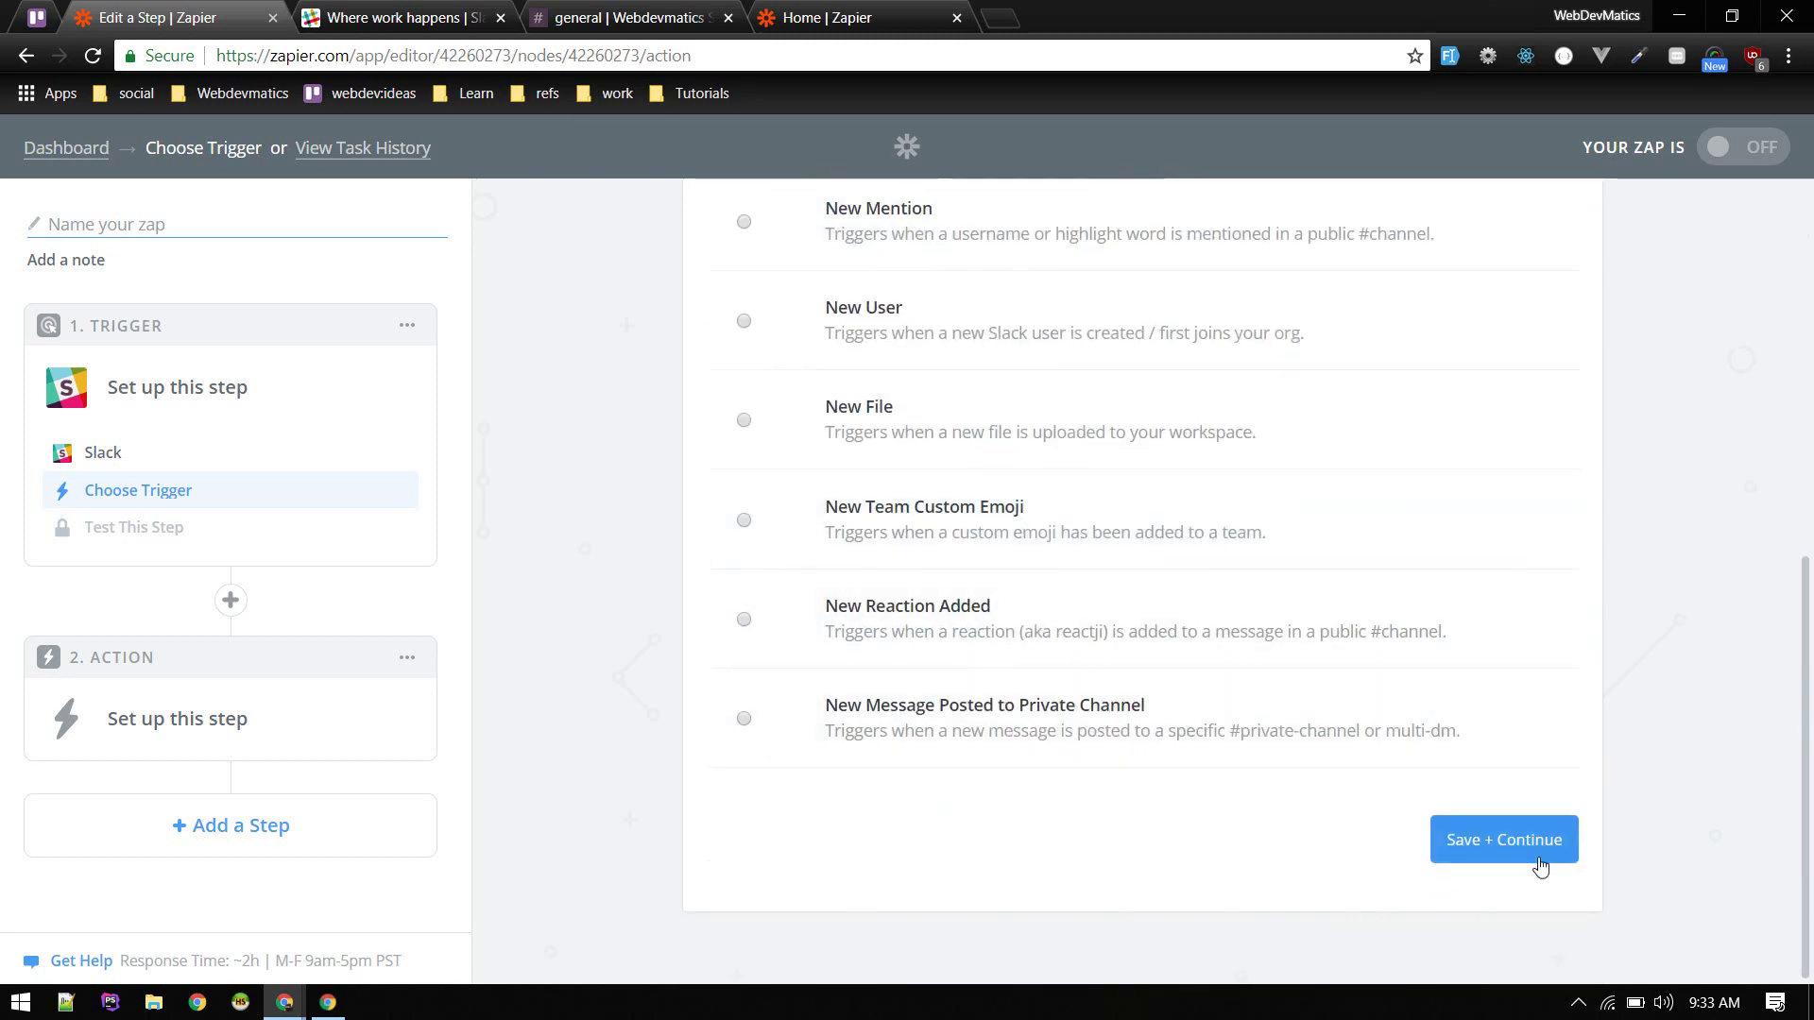
Save the trigger and keep the existing Webdevmatics Slack account connected to it
left_click(1507, 840)
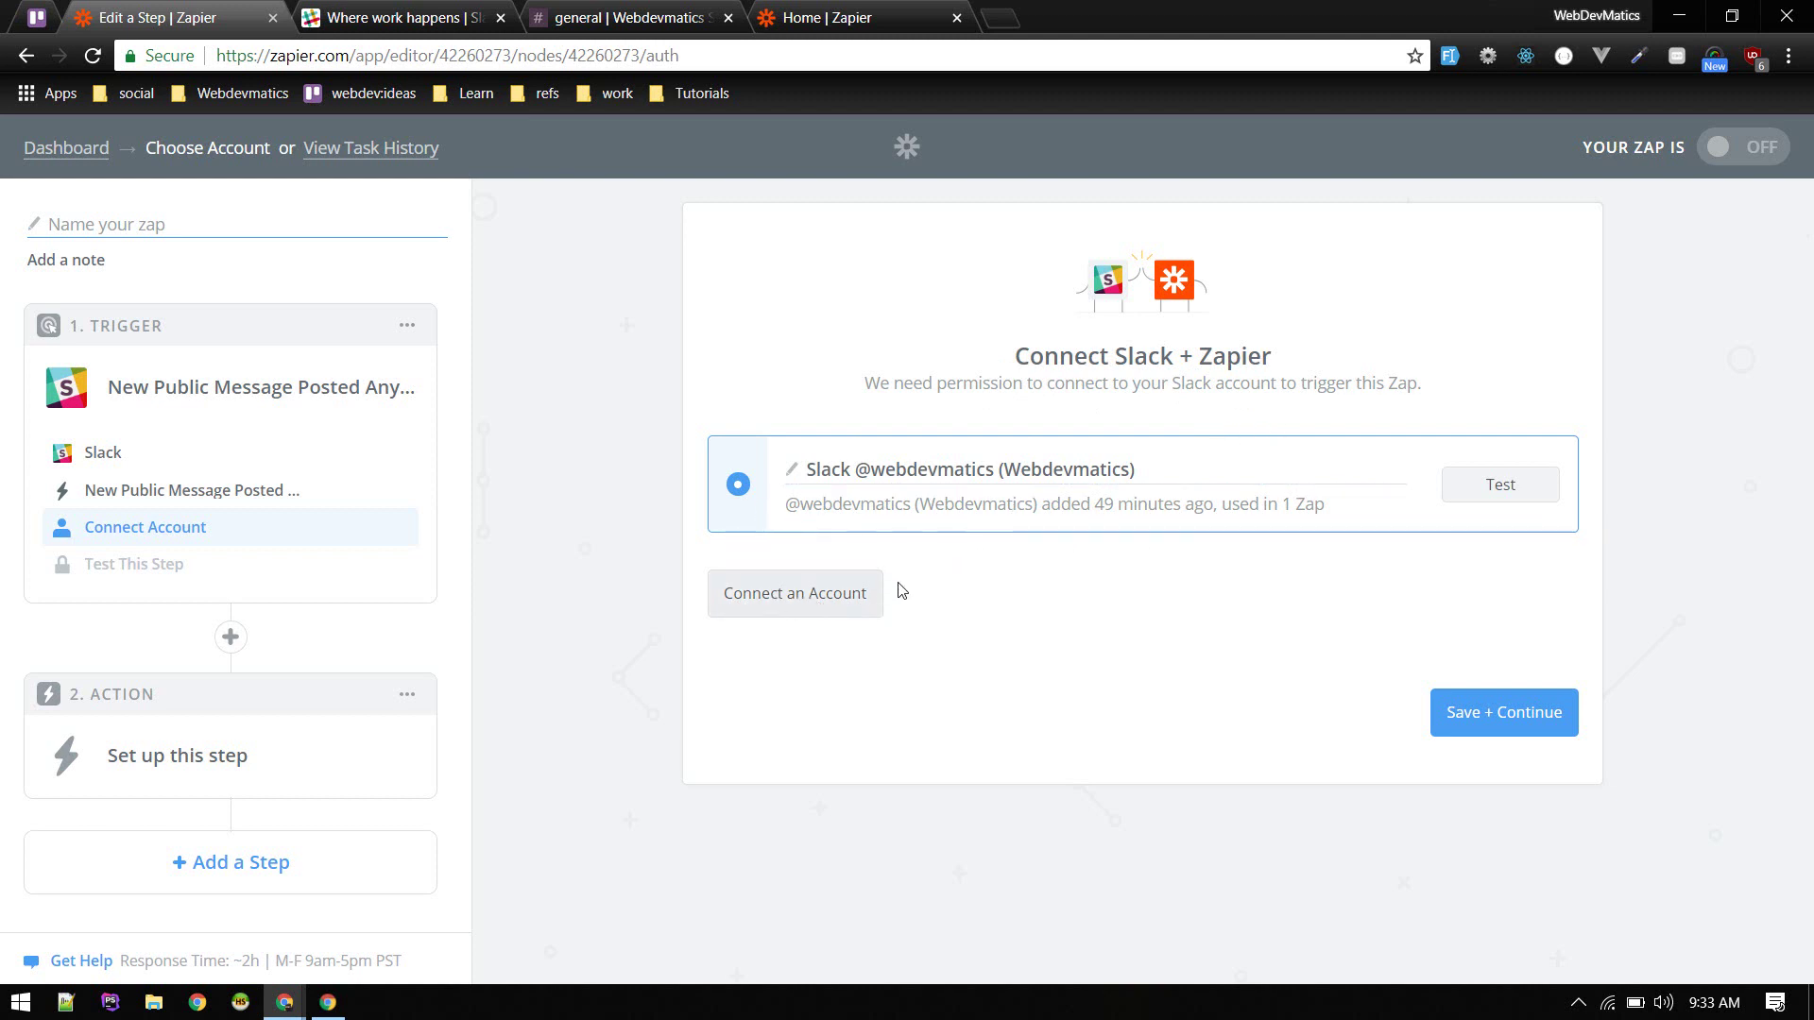
left_click(809, 595)
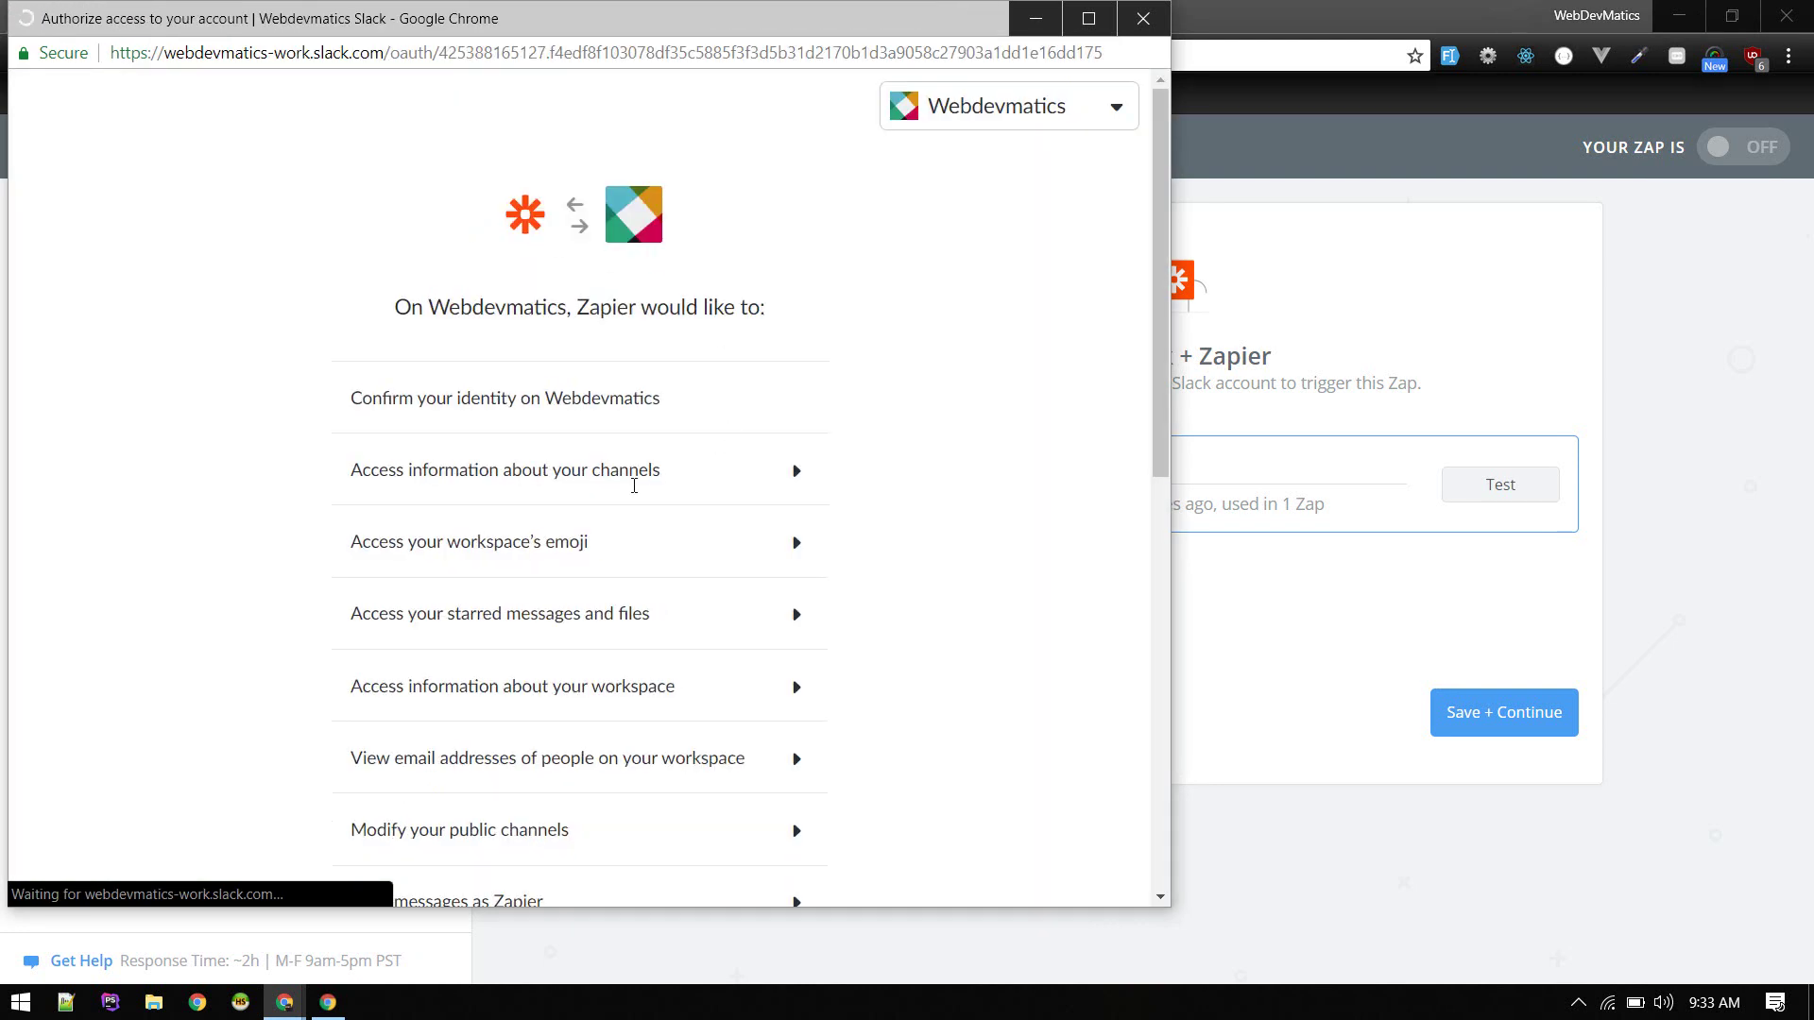
left_click(1101, 113)
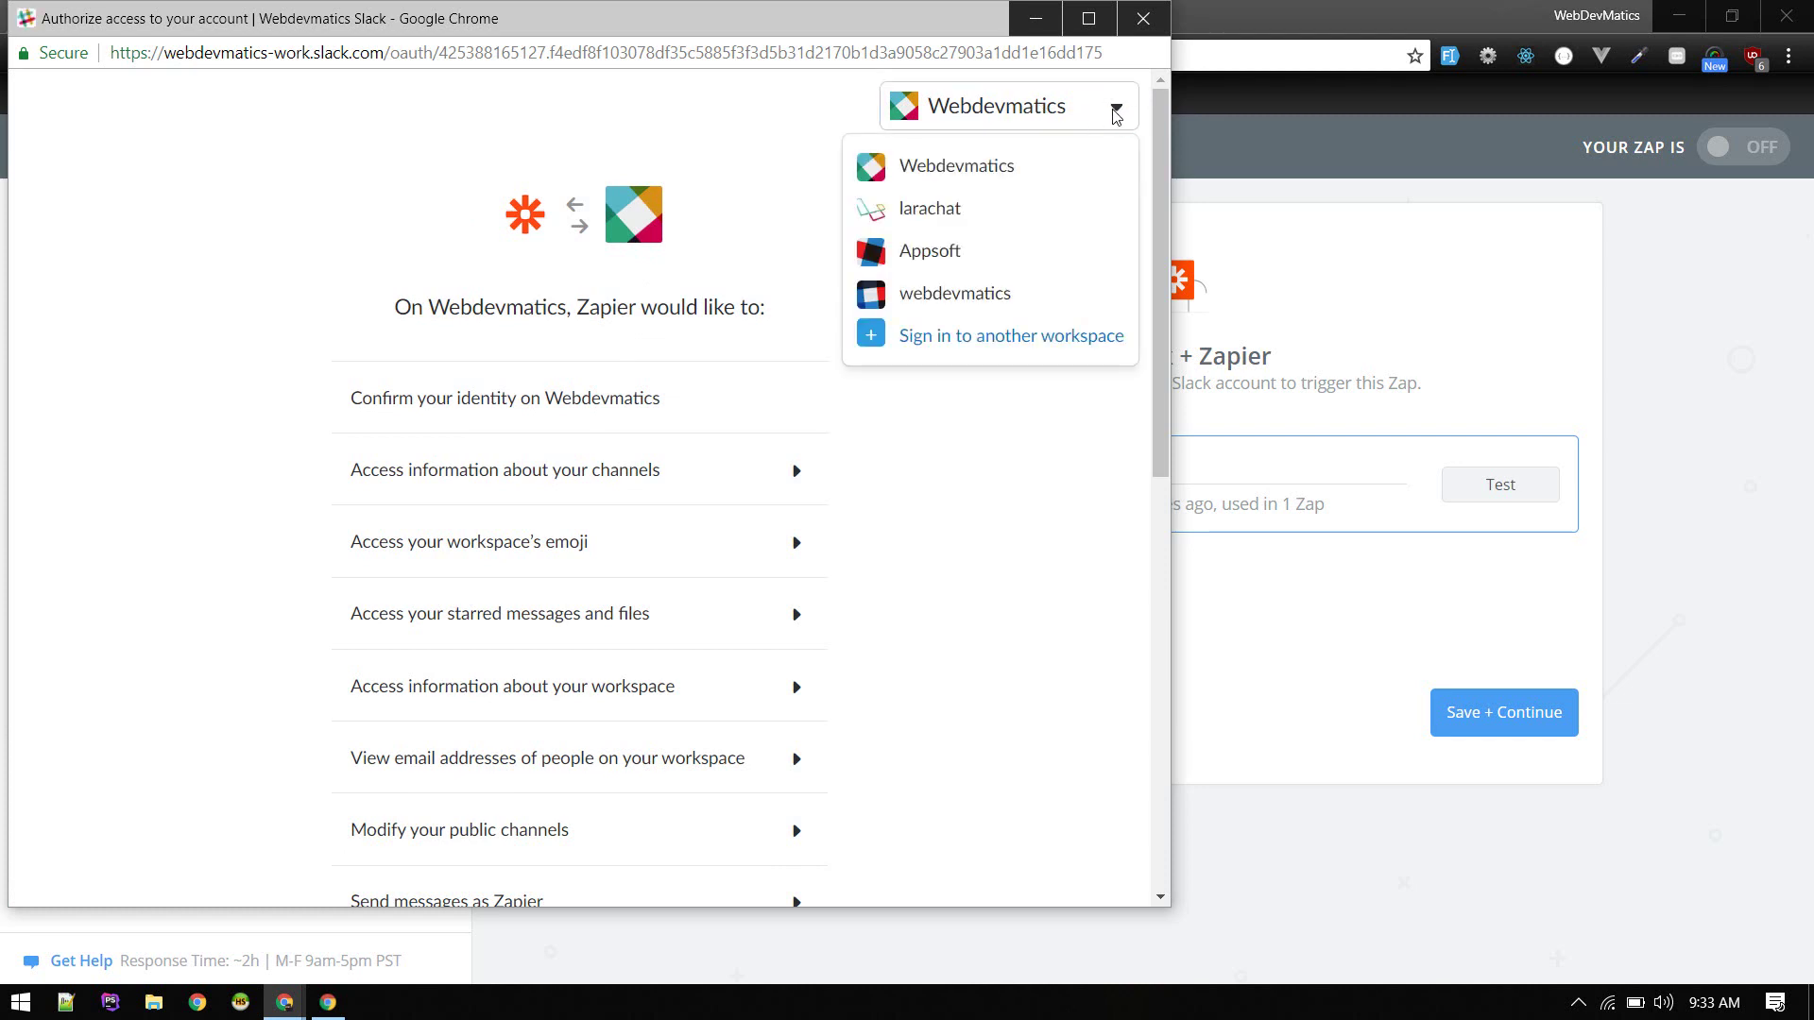
left_click(1116, 114)
scroll(609, 756, "down", 9)
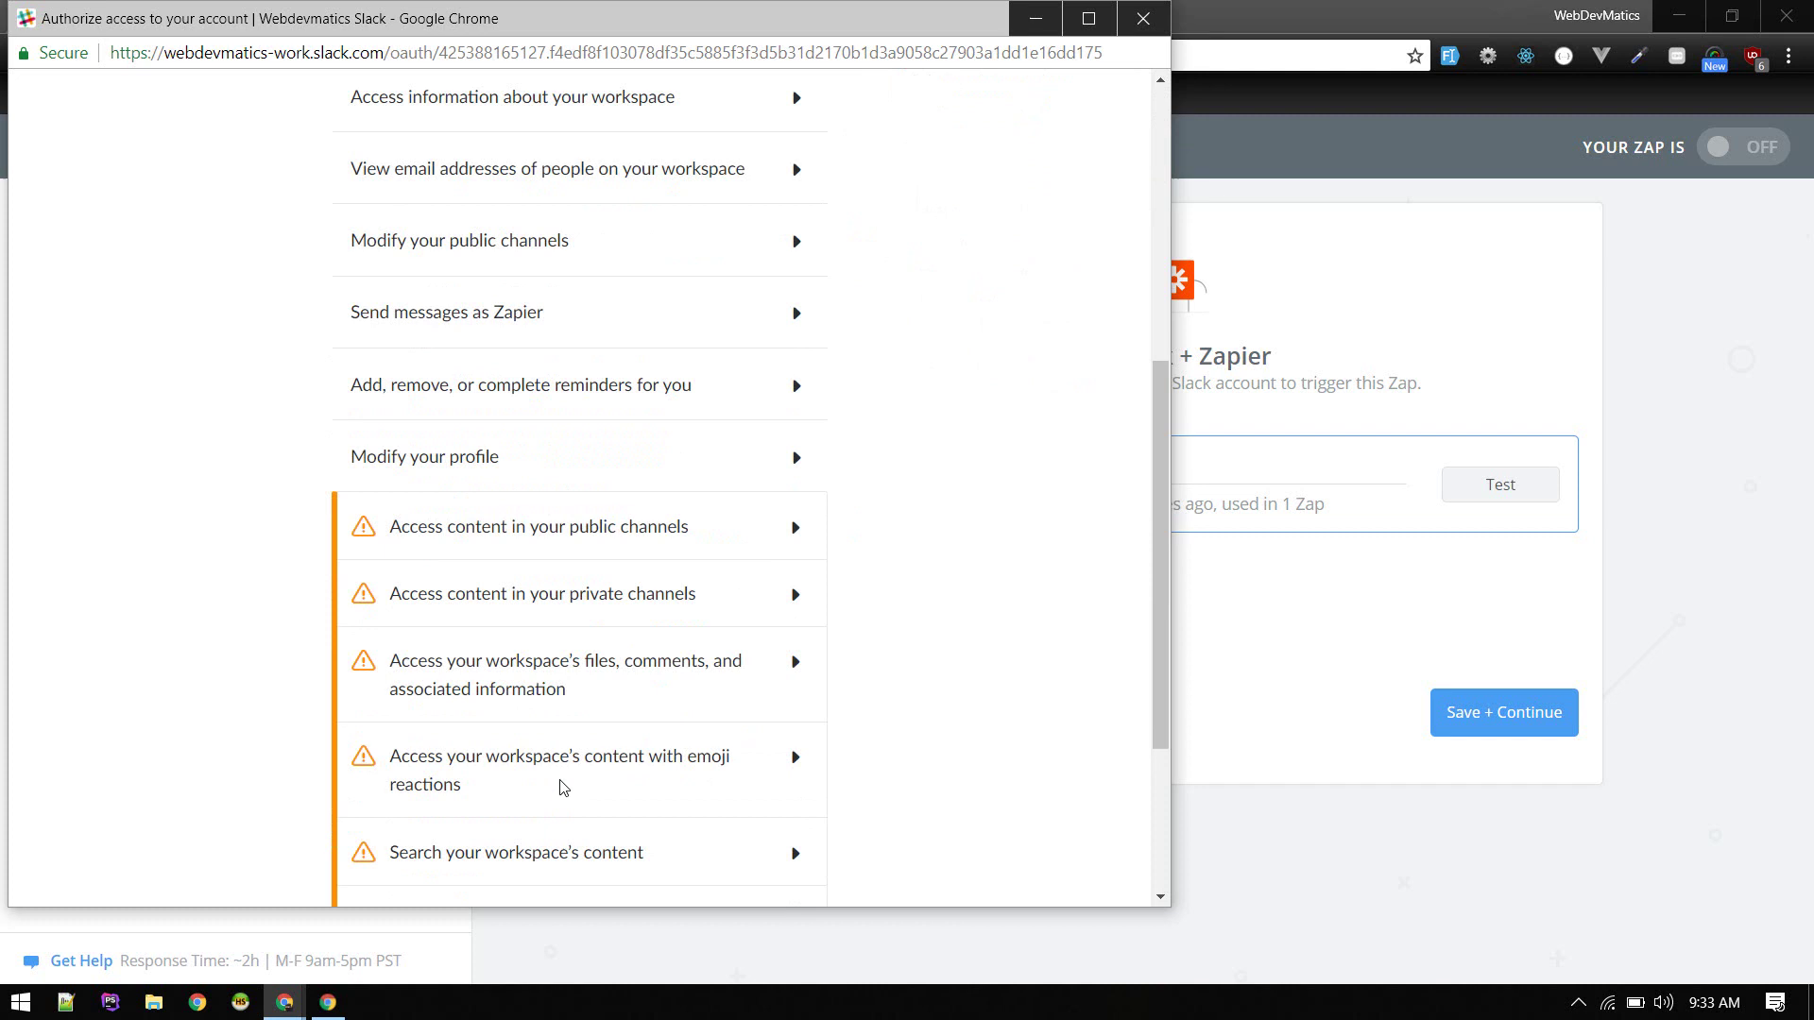
scroll(677, 734, "up", 8)
left_click(1143, 19)
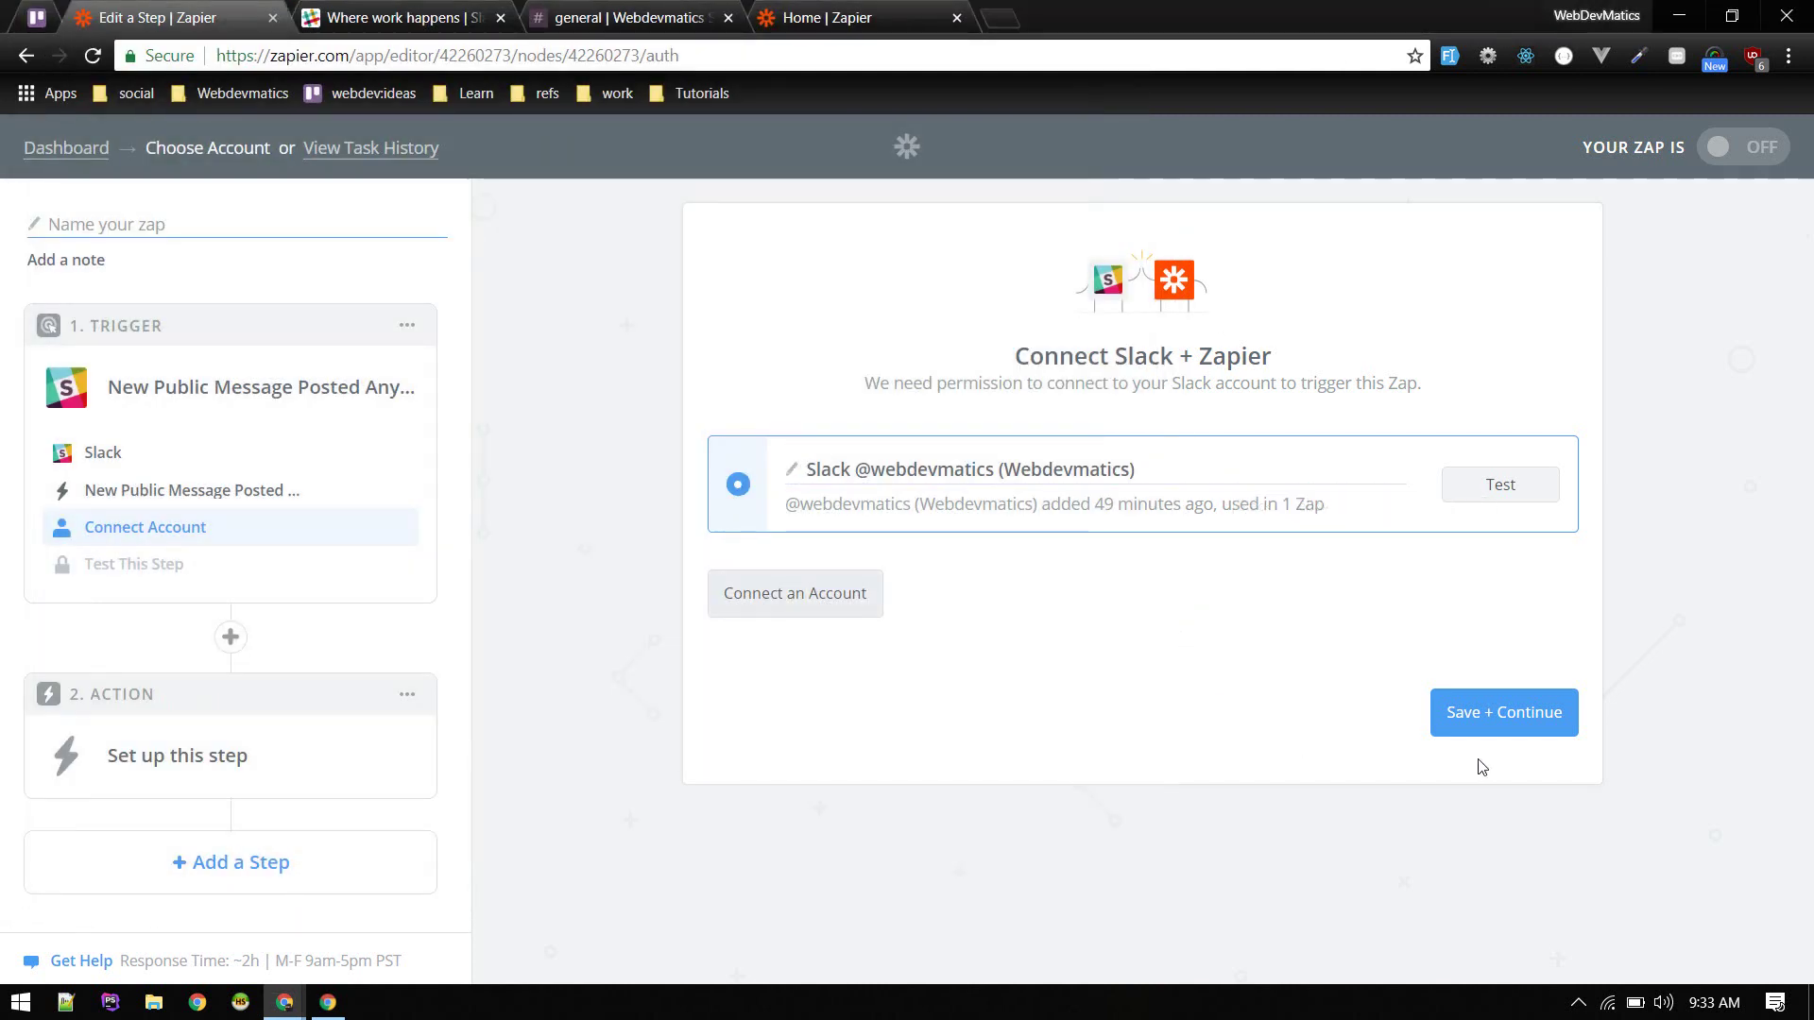
left_click(1487, 710)
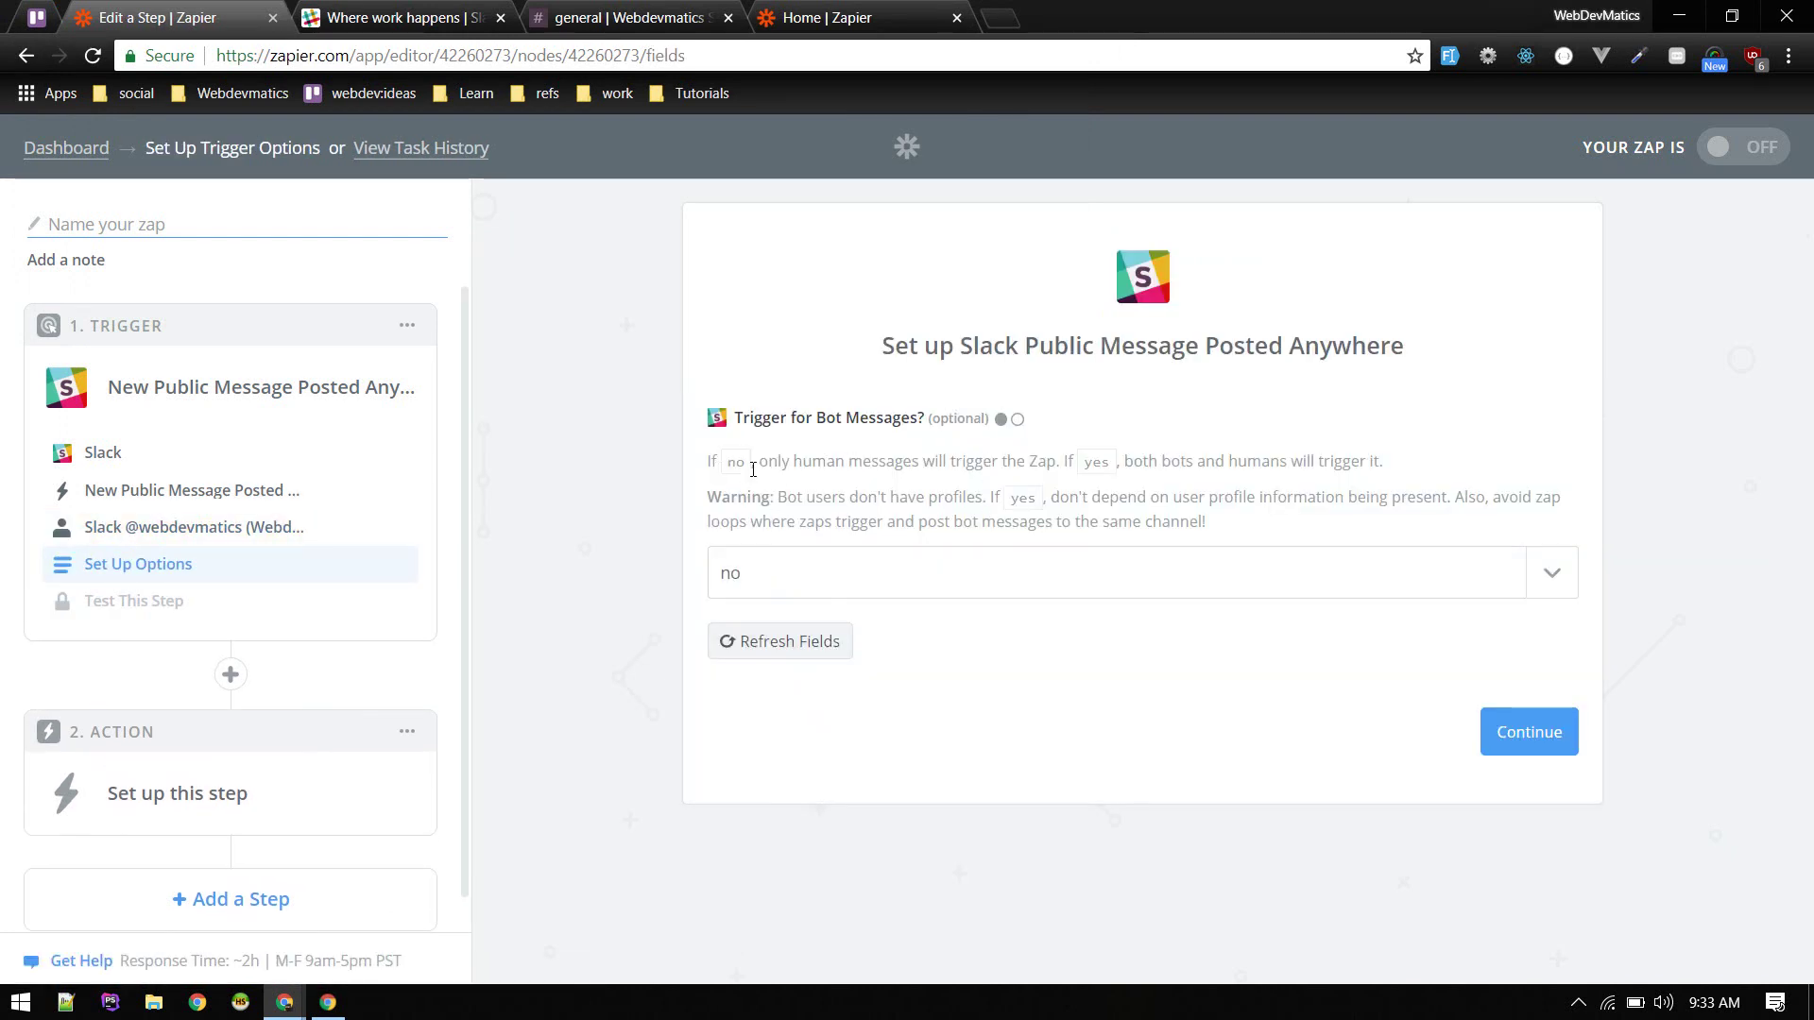
Leave Trigger for Bot Messages at 'no' and save the trigger options
left_click_drag(903, 463, 1405, 464)
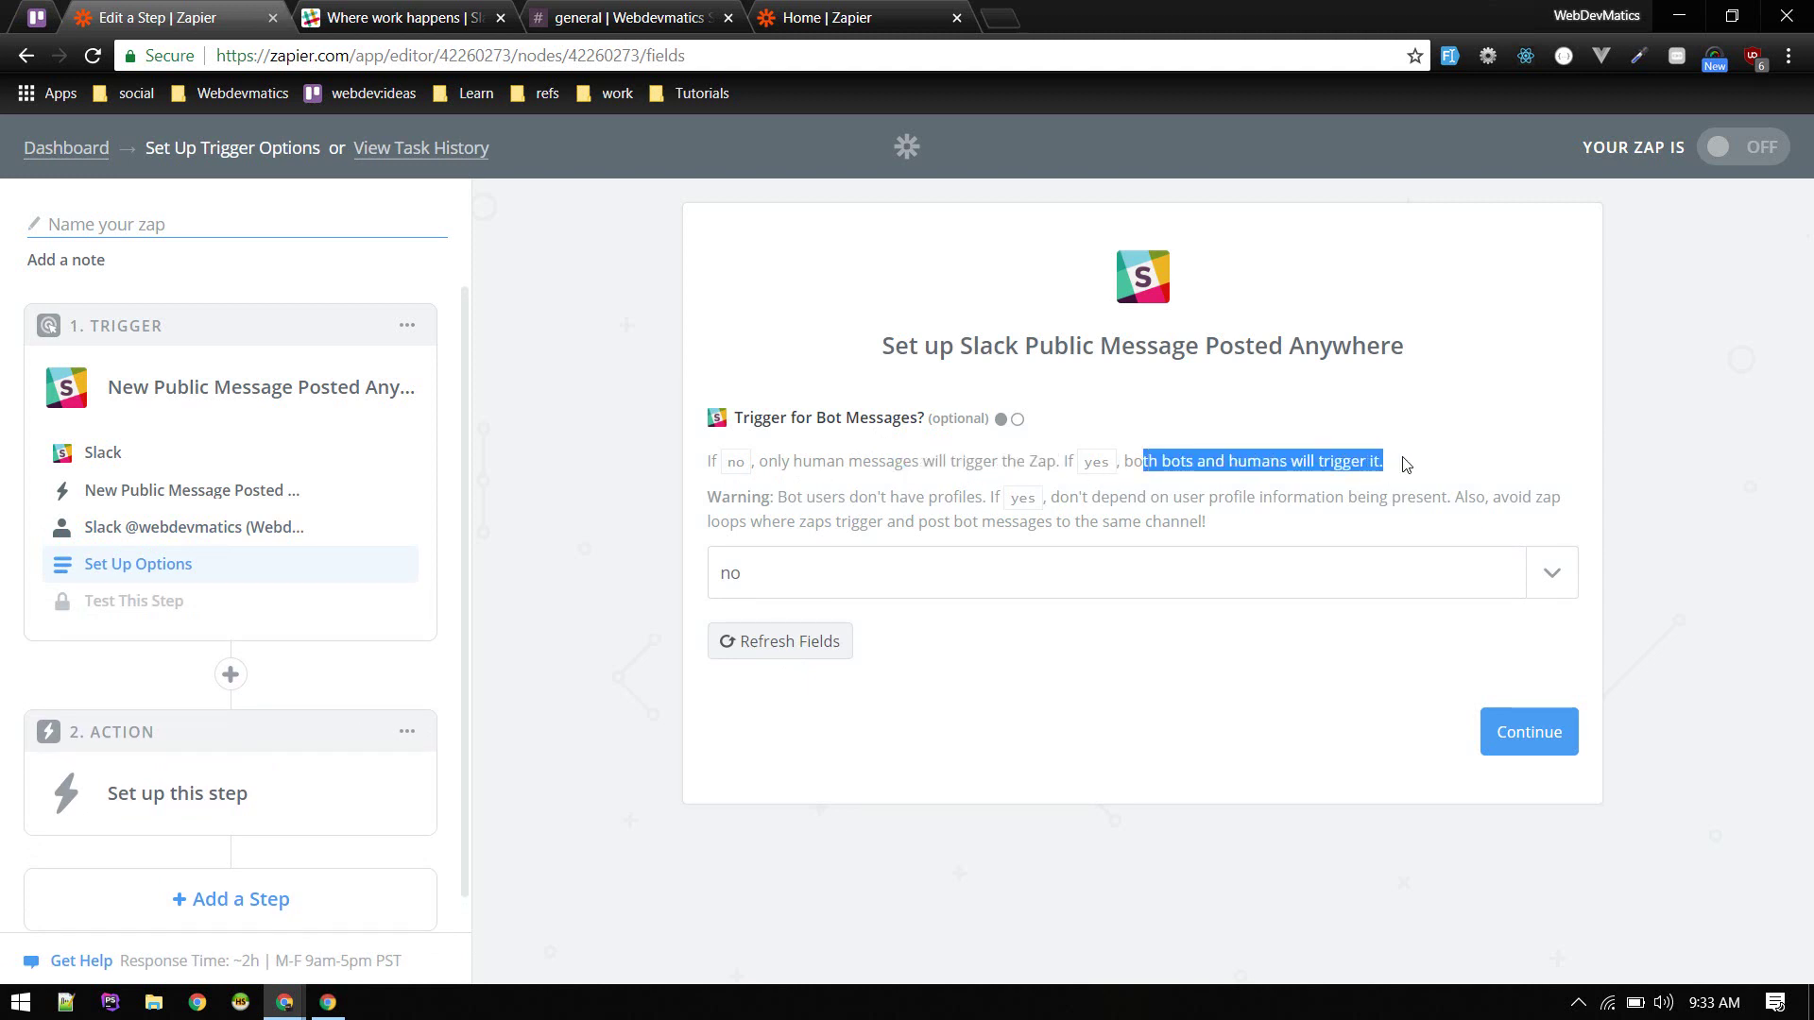
left_click(1280, 542)
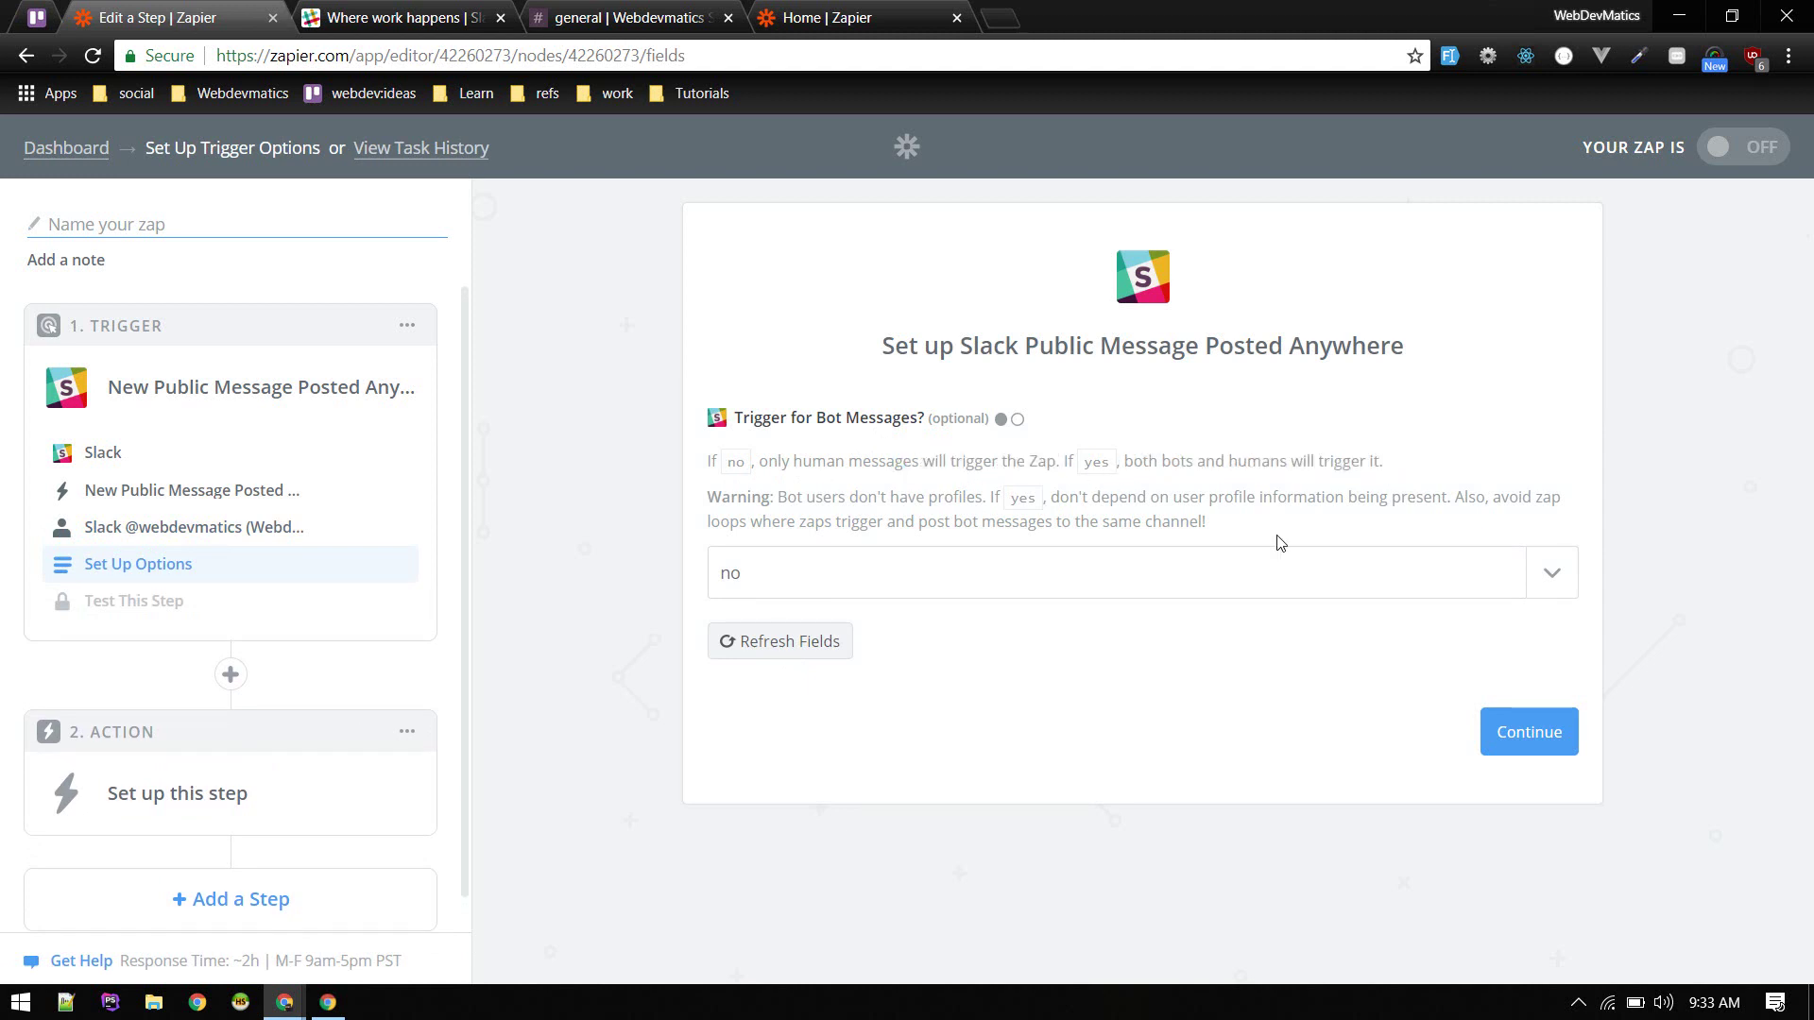
left_click(797, 577)
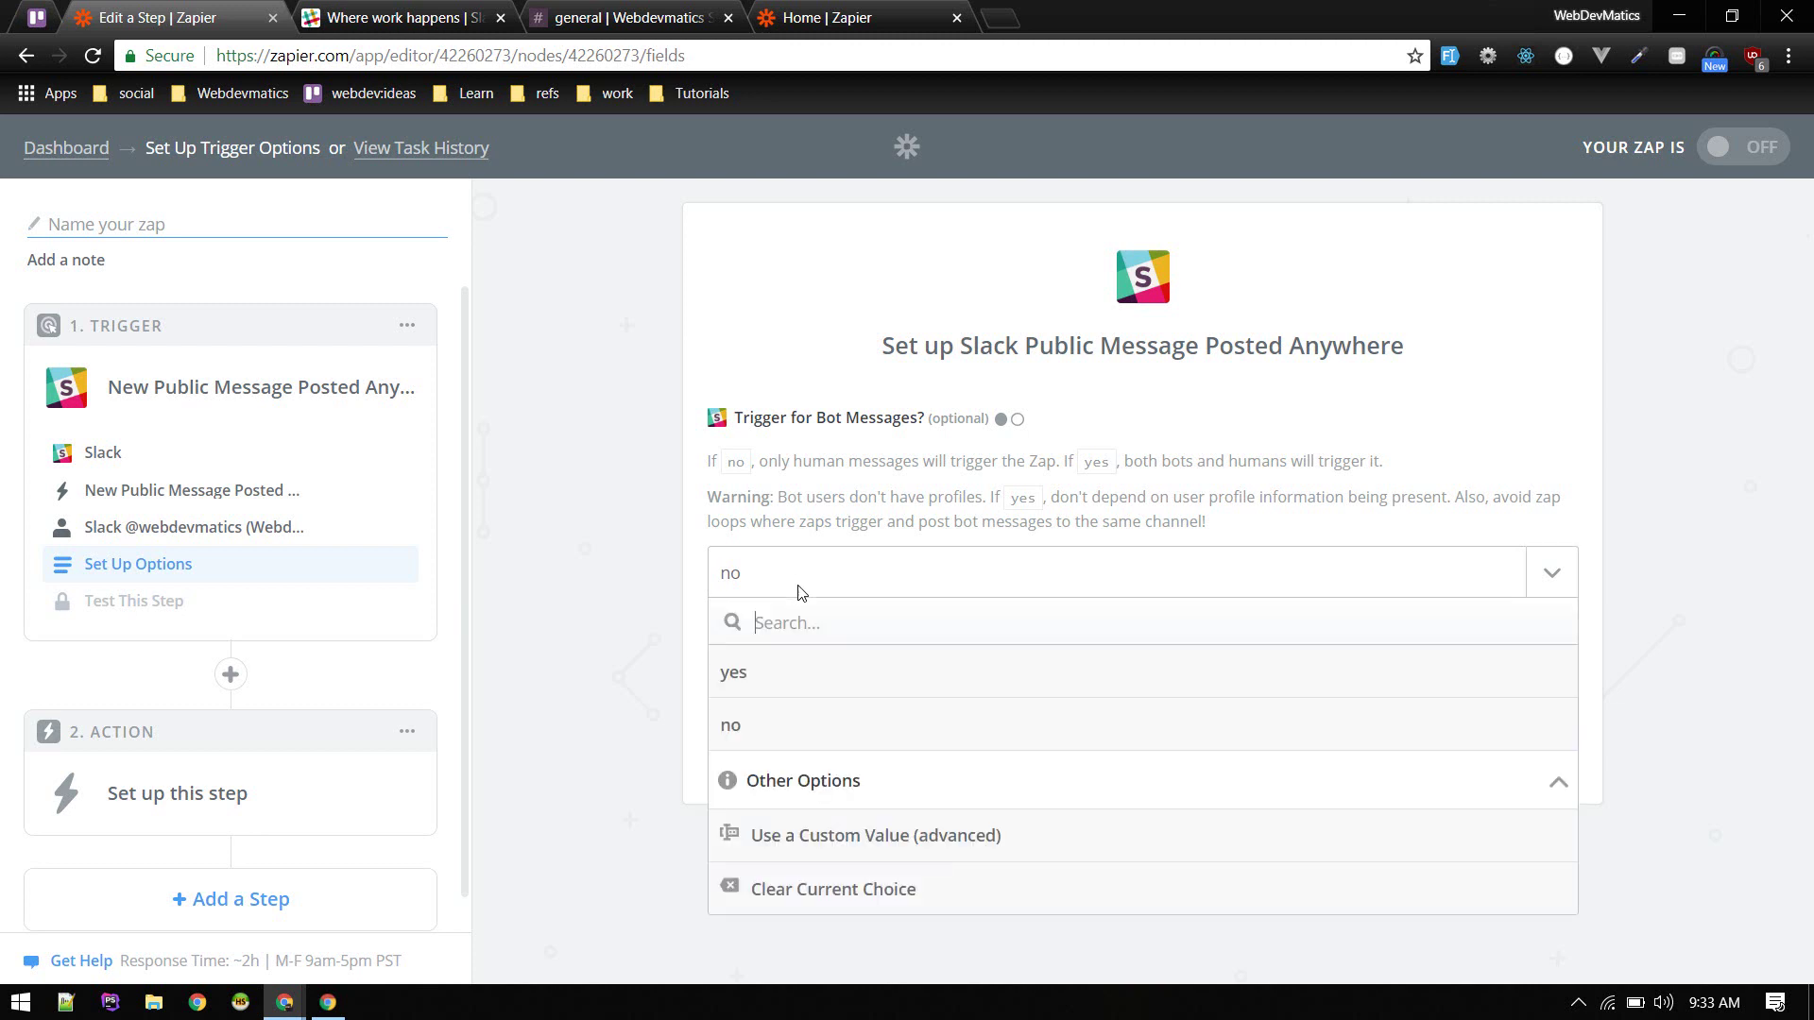
left_click(749, 737)
left_click_drag(730, 463, 982, 460)
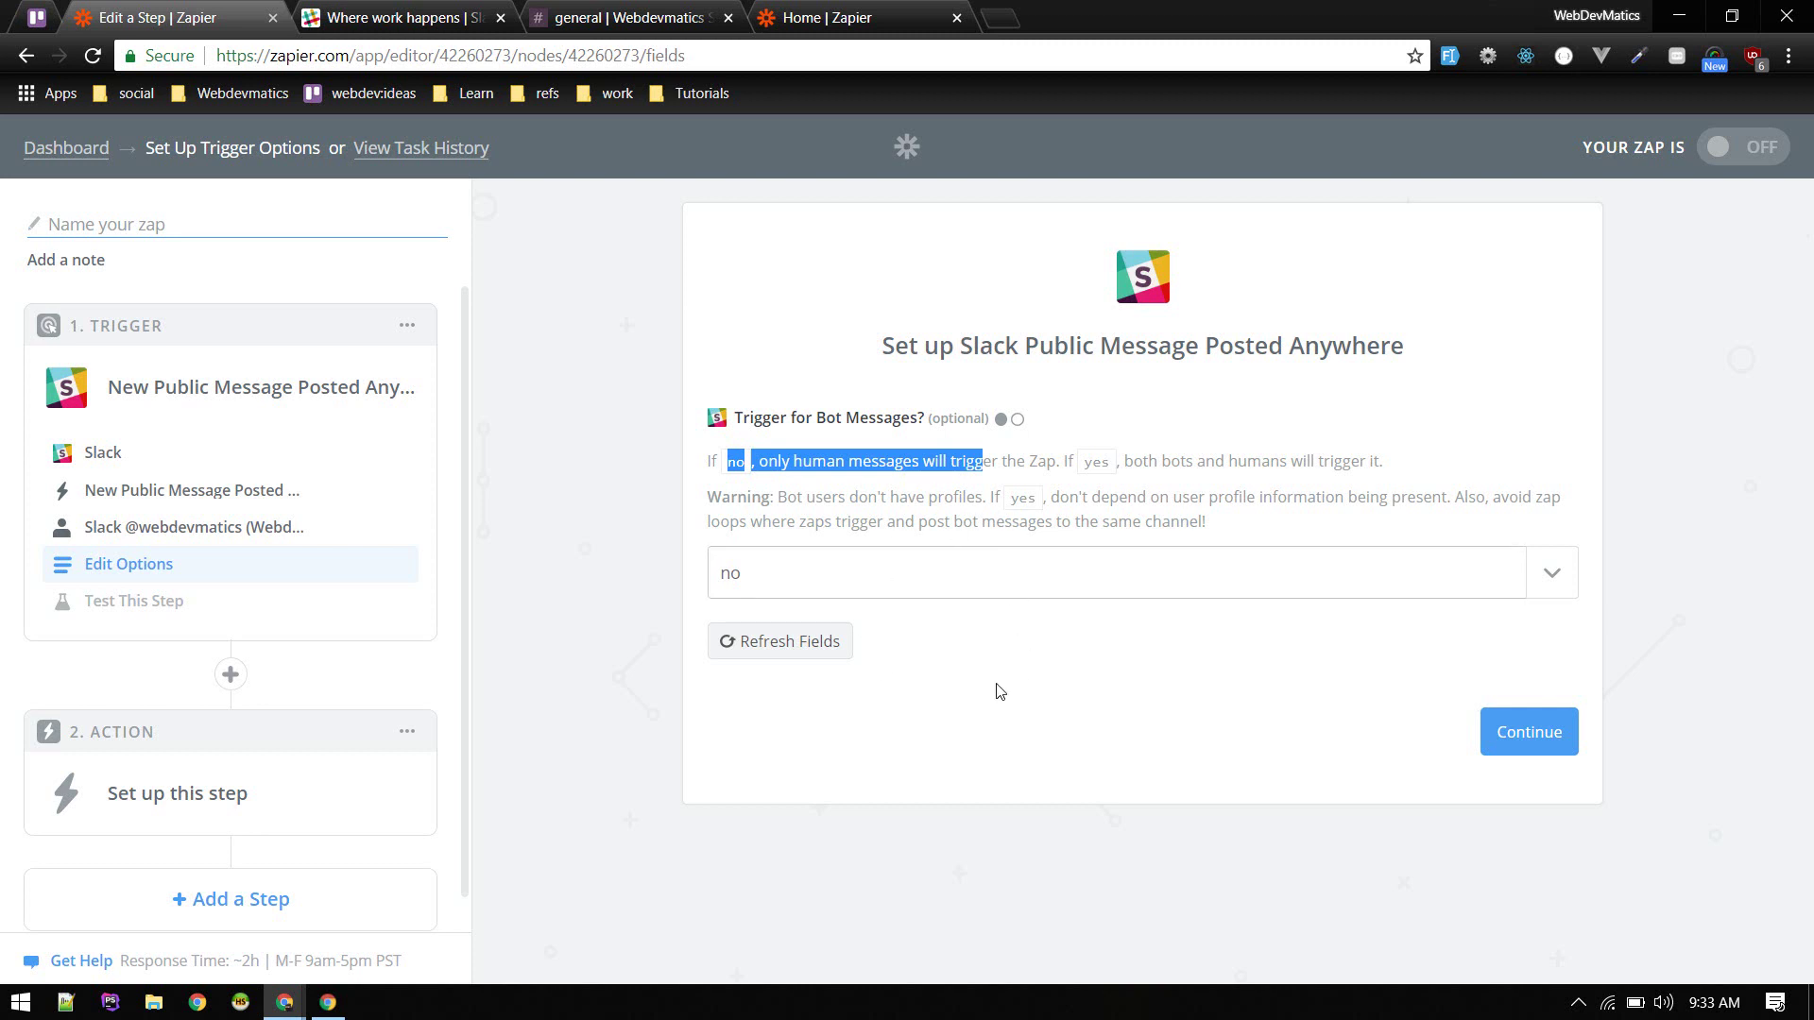
left_click(1511, 732)
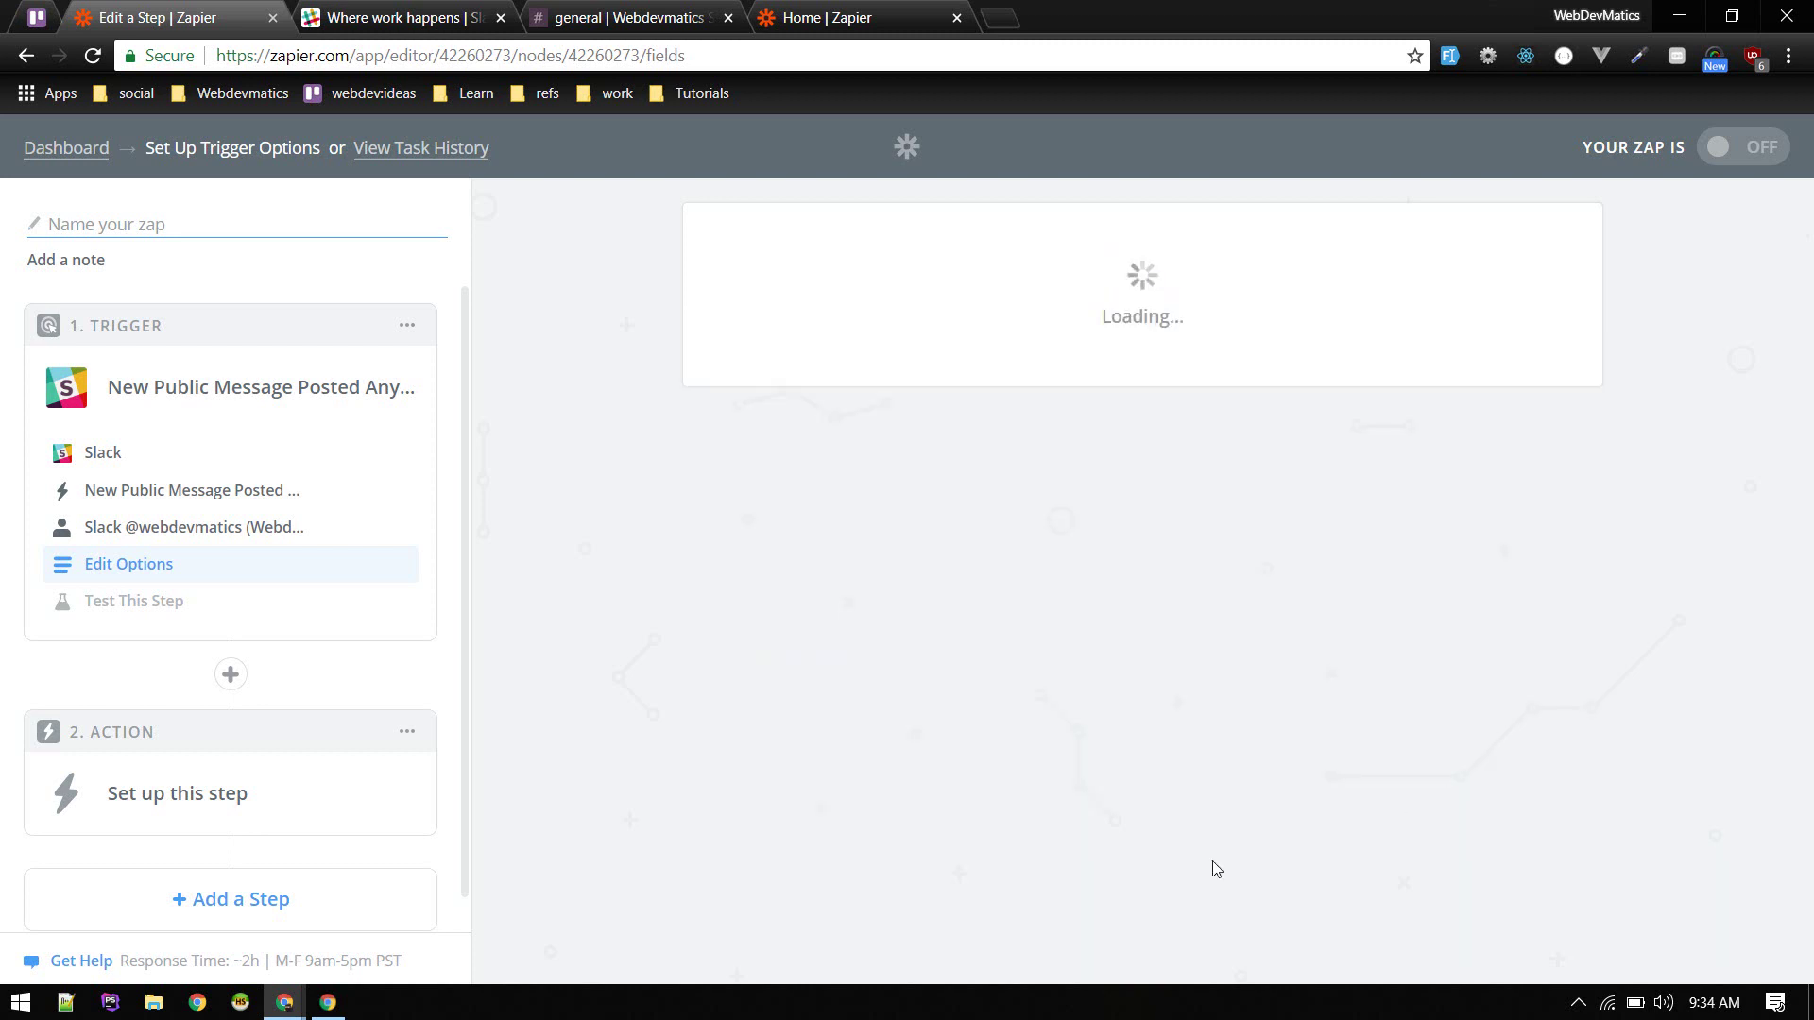
Run the Slack trigger test and continue once it reports success
scroll(983, 767, "down", 2)
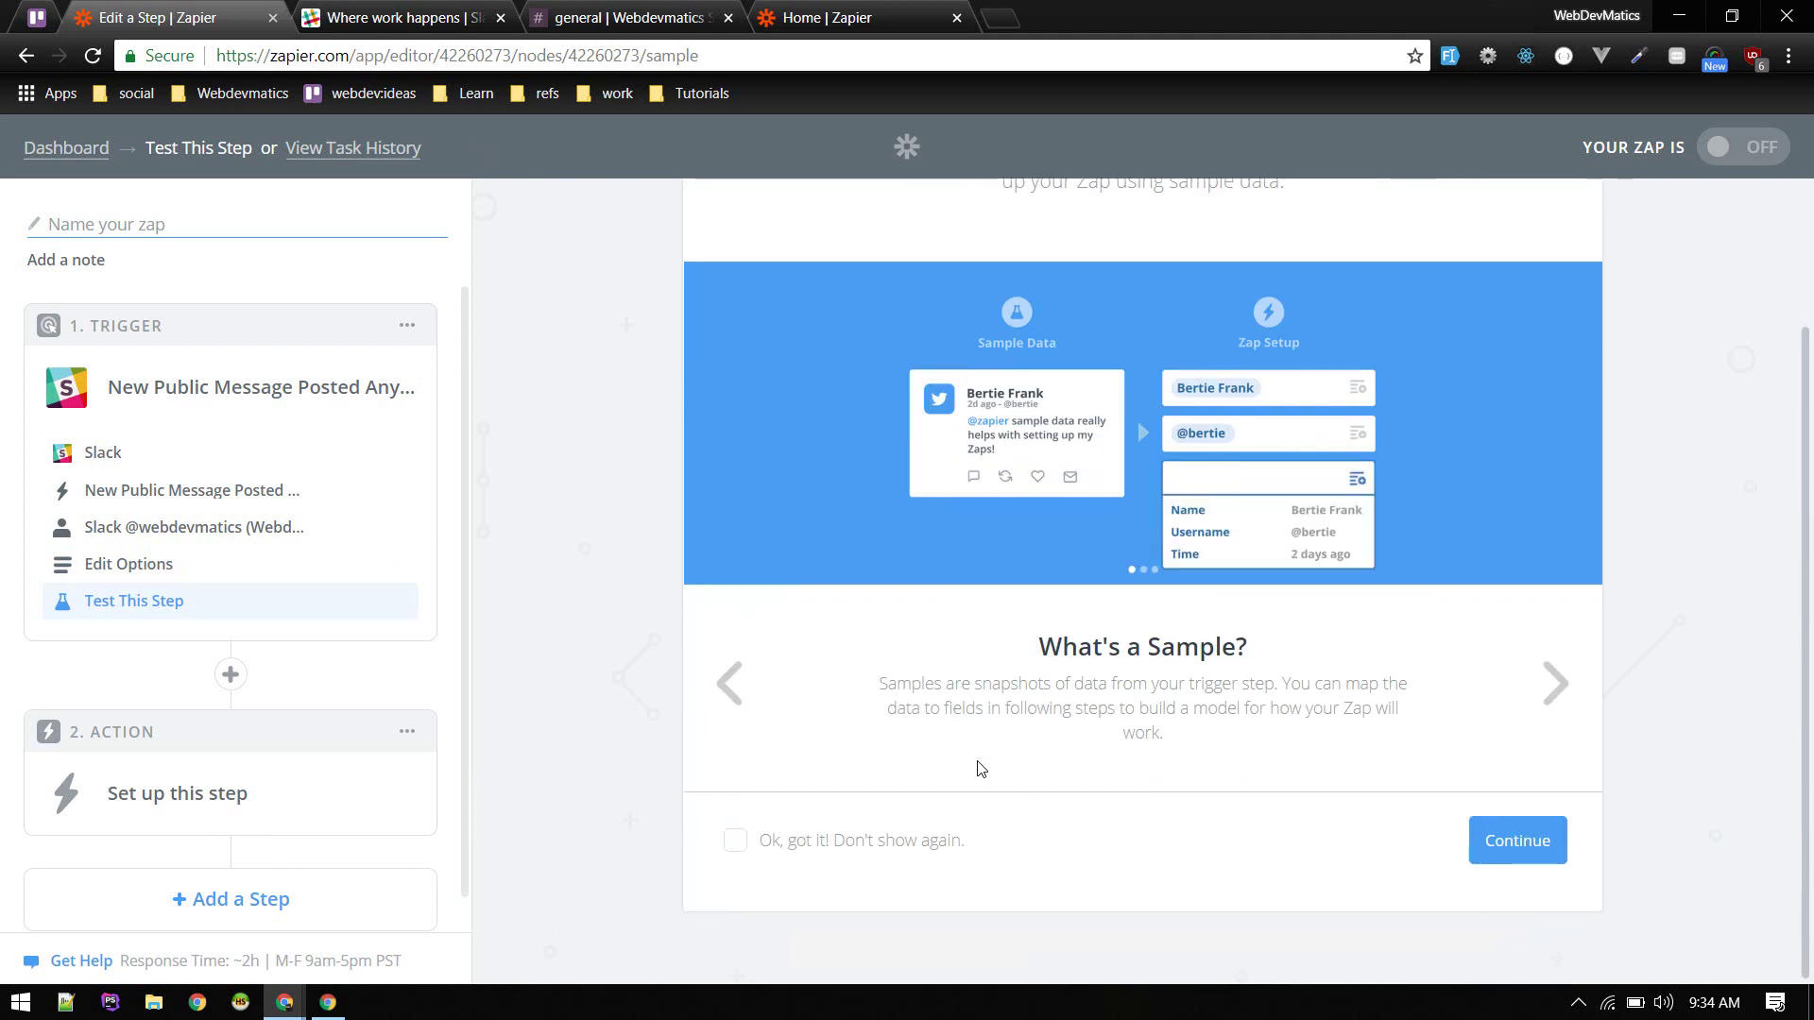
left_click(1513, 856)
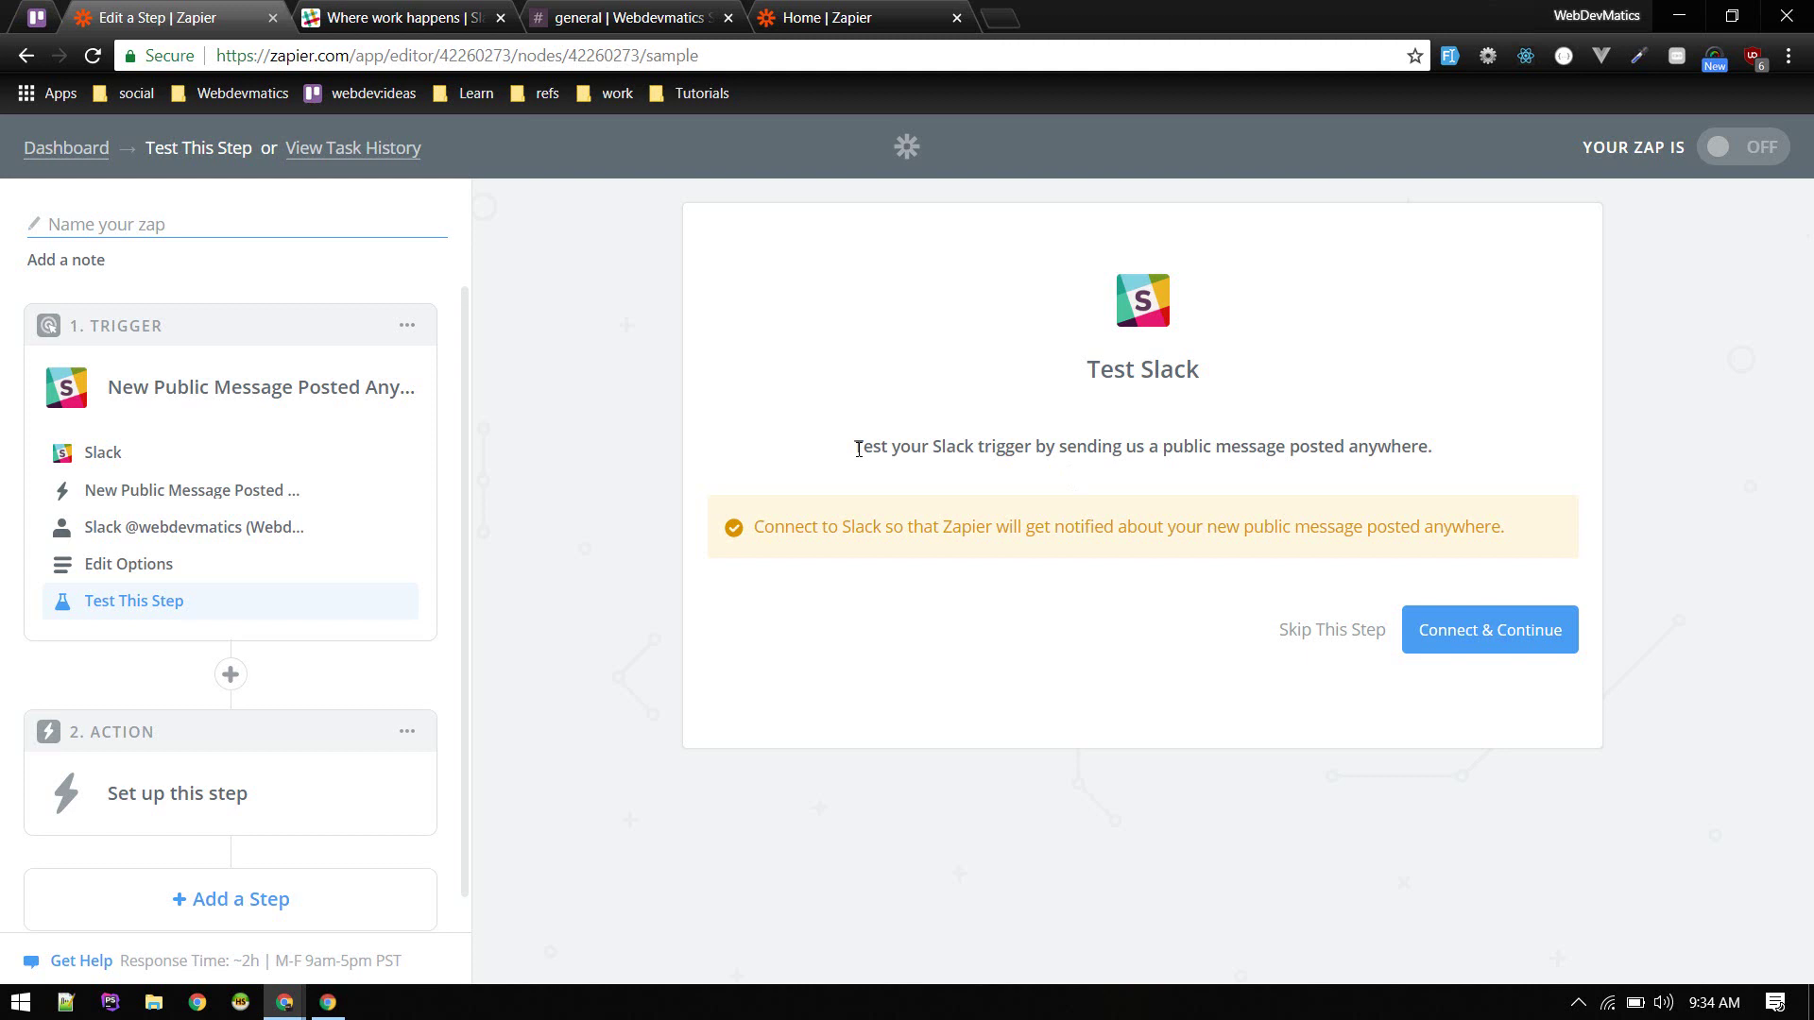
left_click(1511, 642)
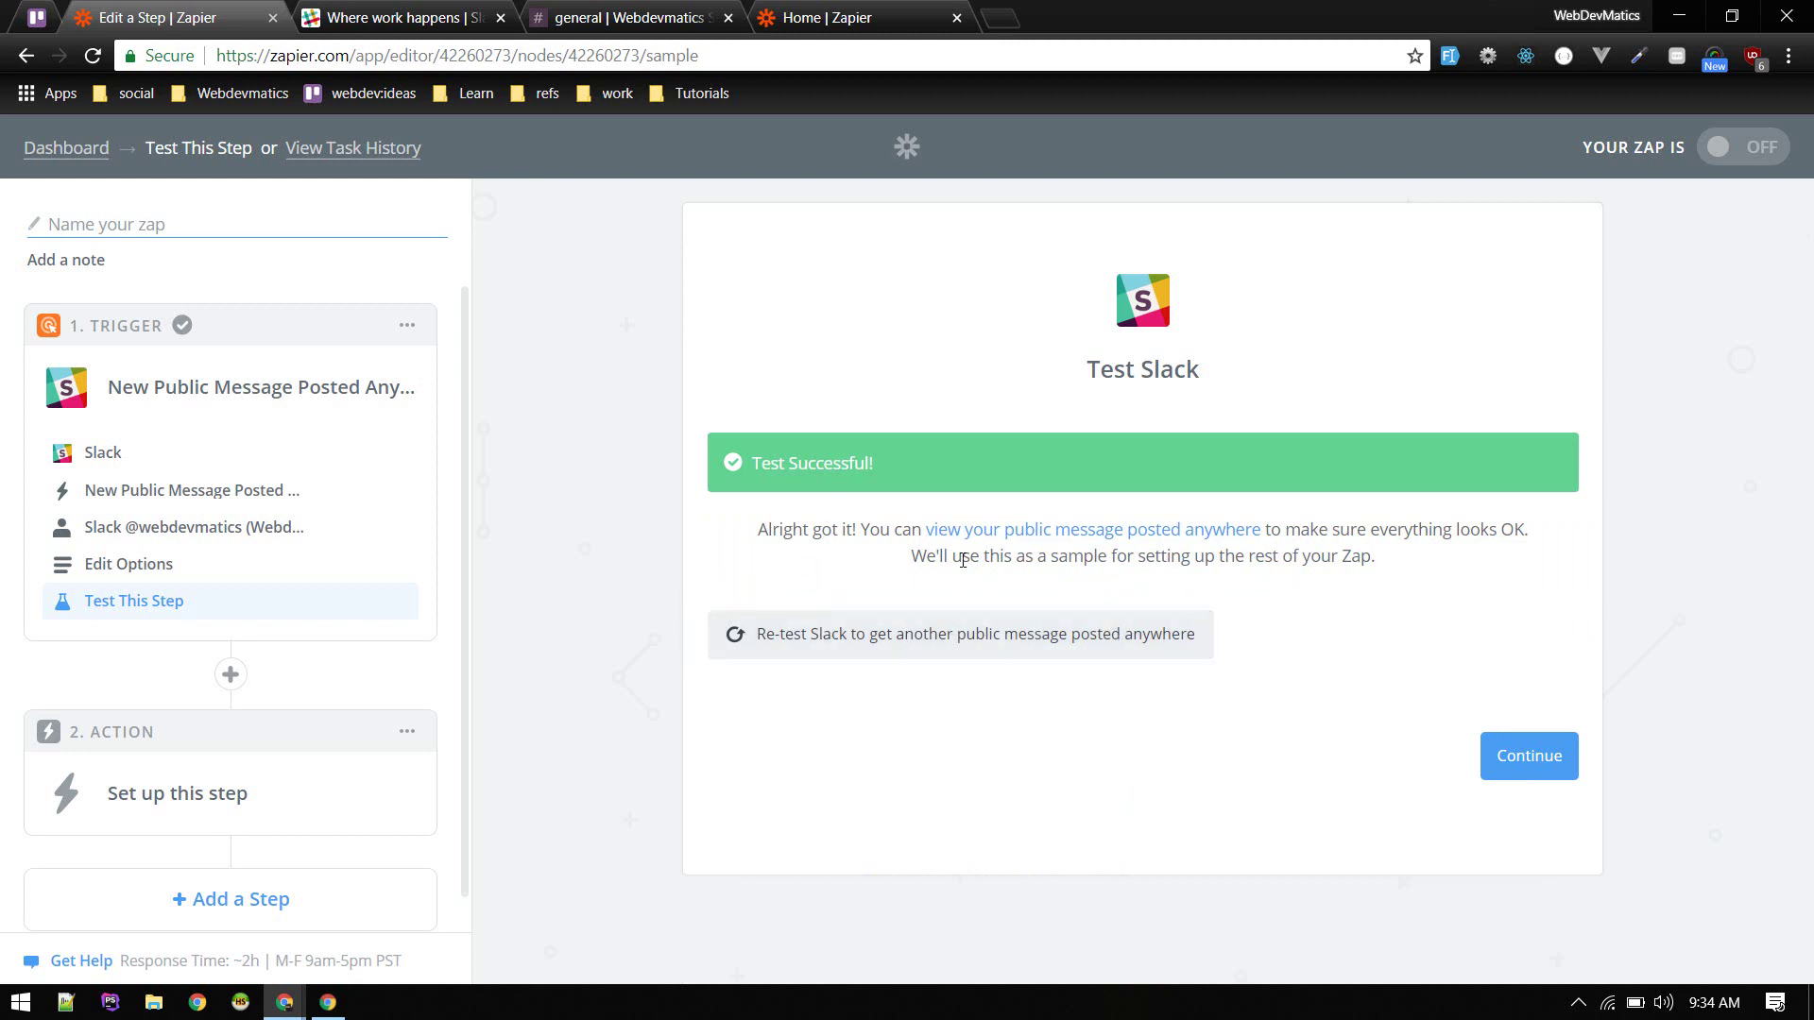
left_click(1526, 759)
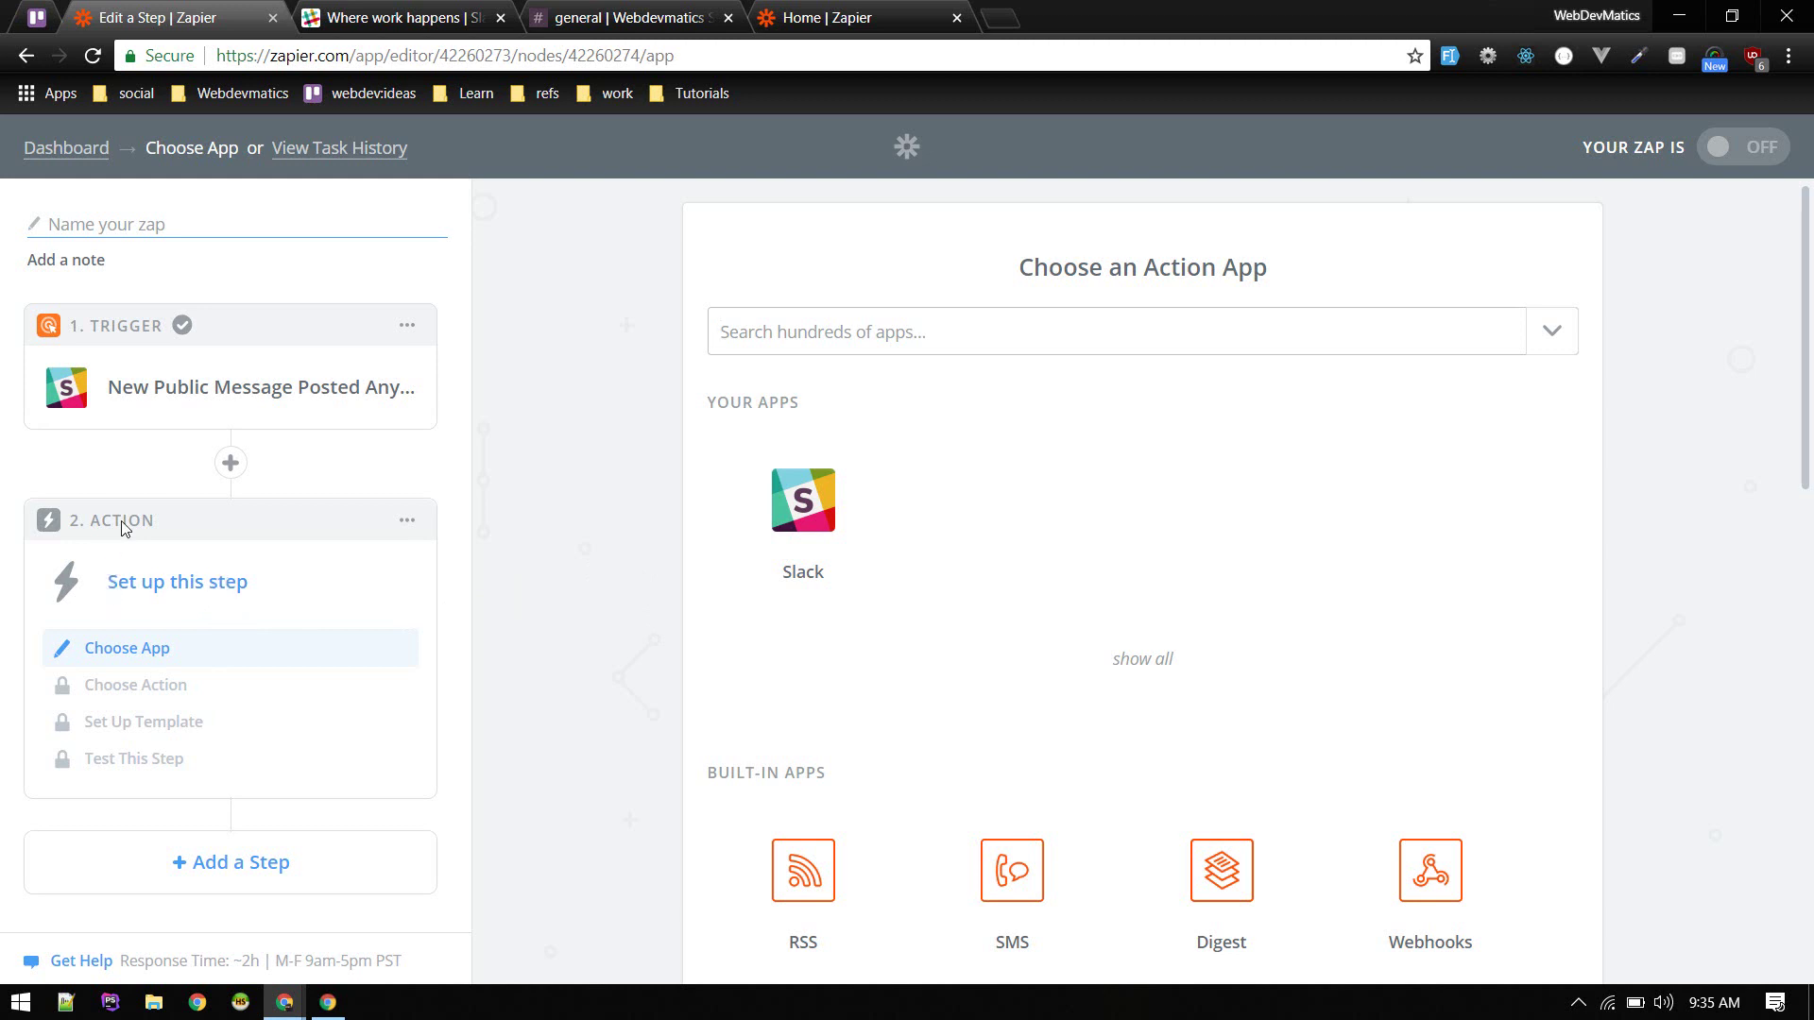
Pick Slack as the action app with Send Channel Message, and save the choice
left_click(149, 580)
left_click(820, 505)
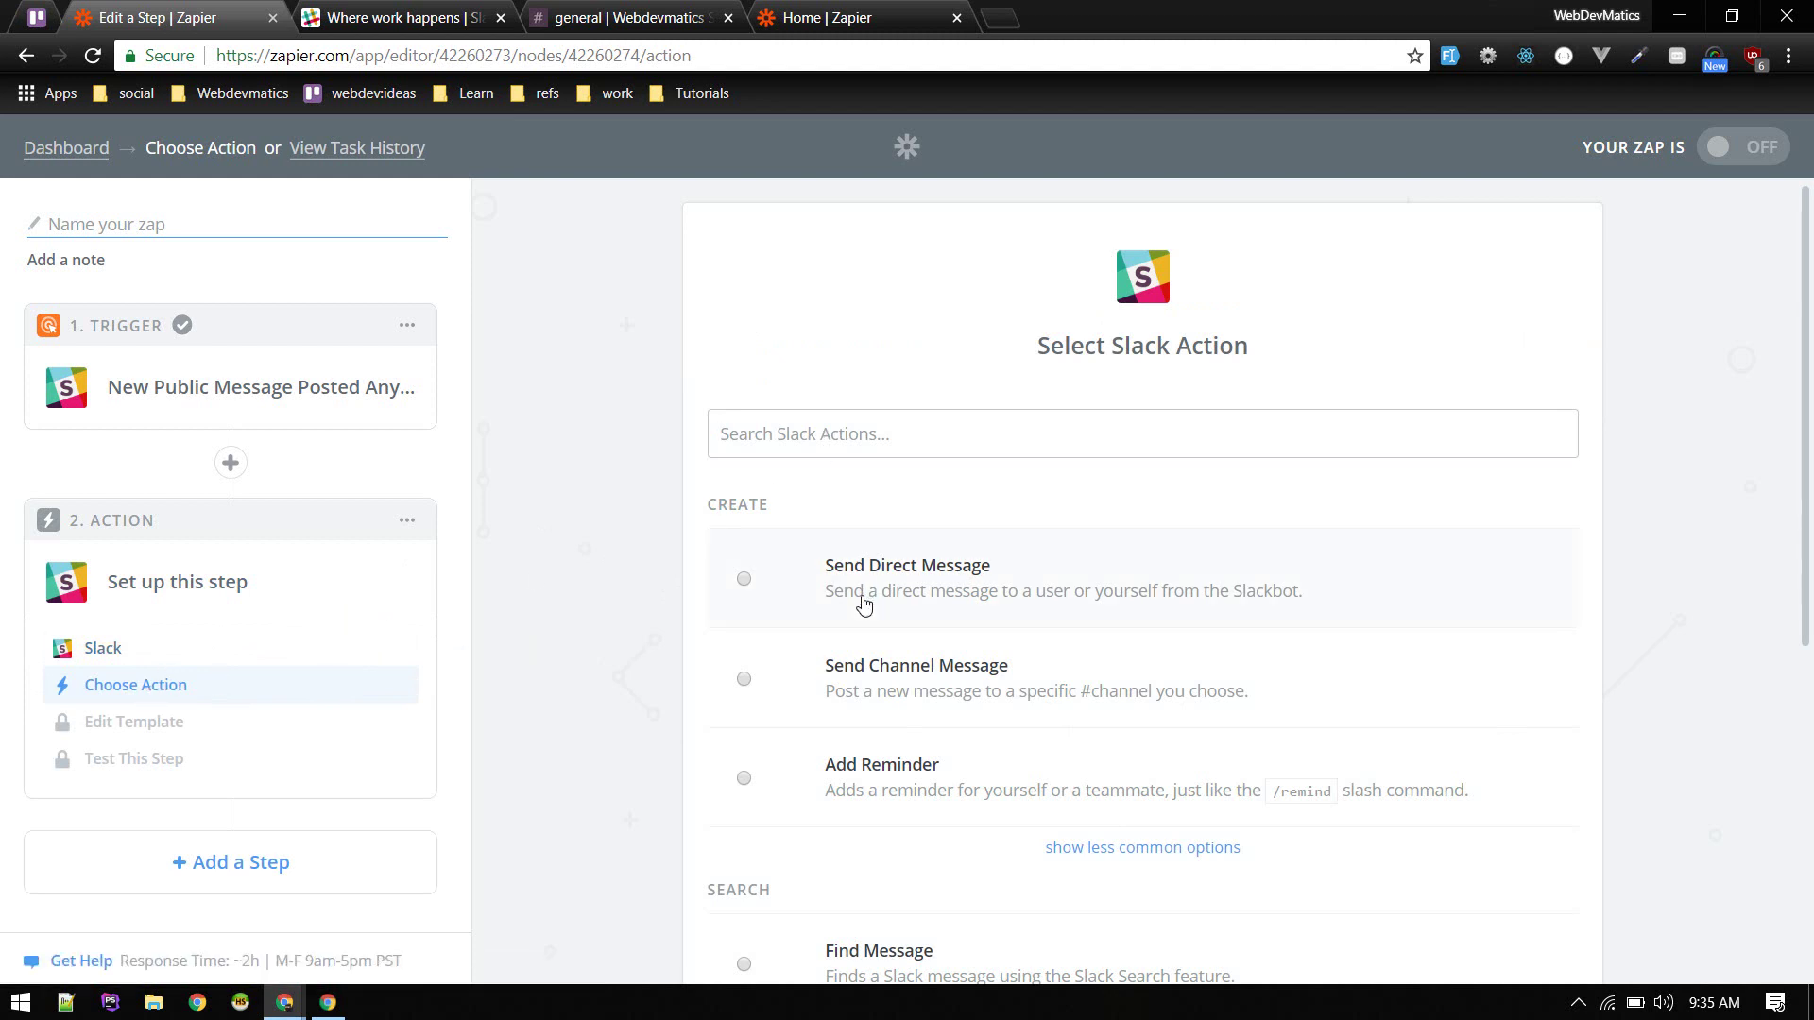
left_click(744, 579)
scroll(862, 652, "down", 2)
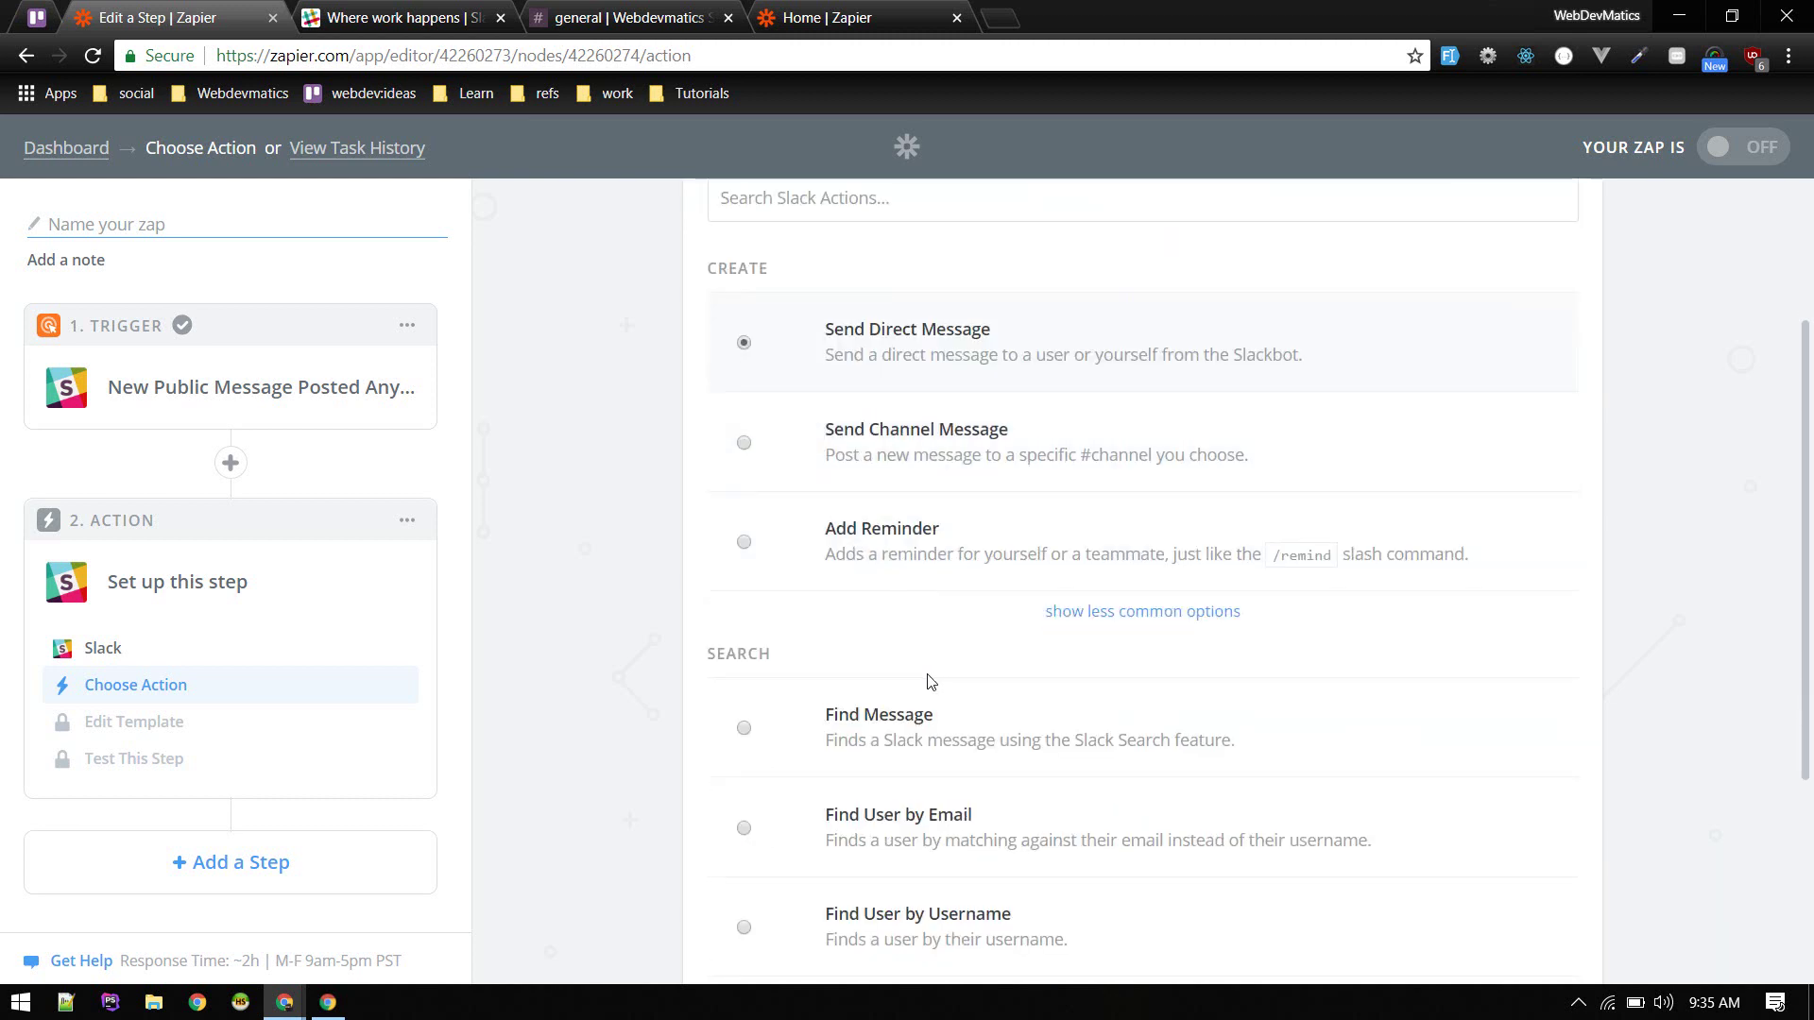
scroll(879, 659, "up", 2)
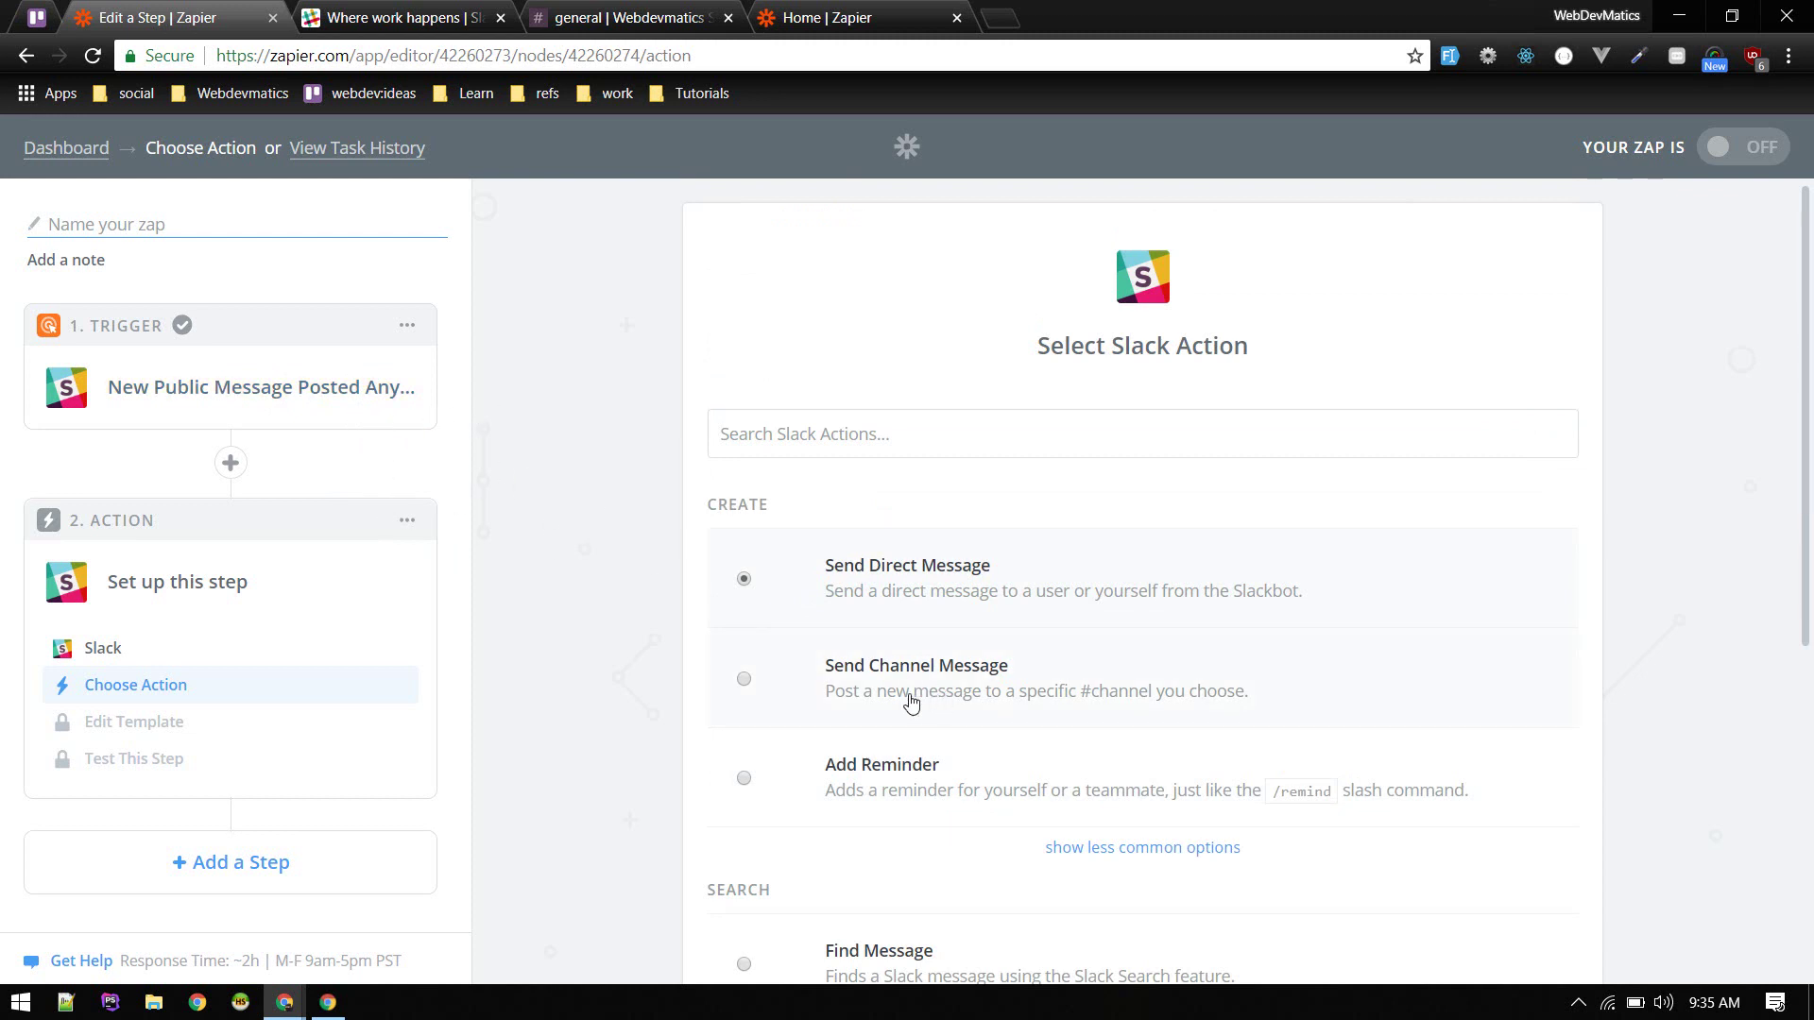
left_click(869, 678)
scroll(1039, 718, "down", 1)
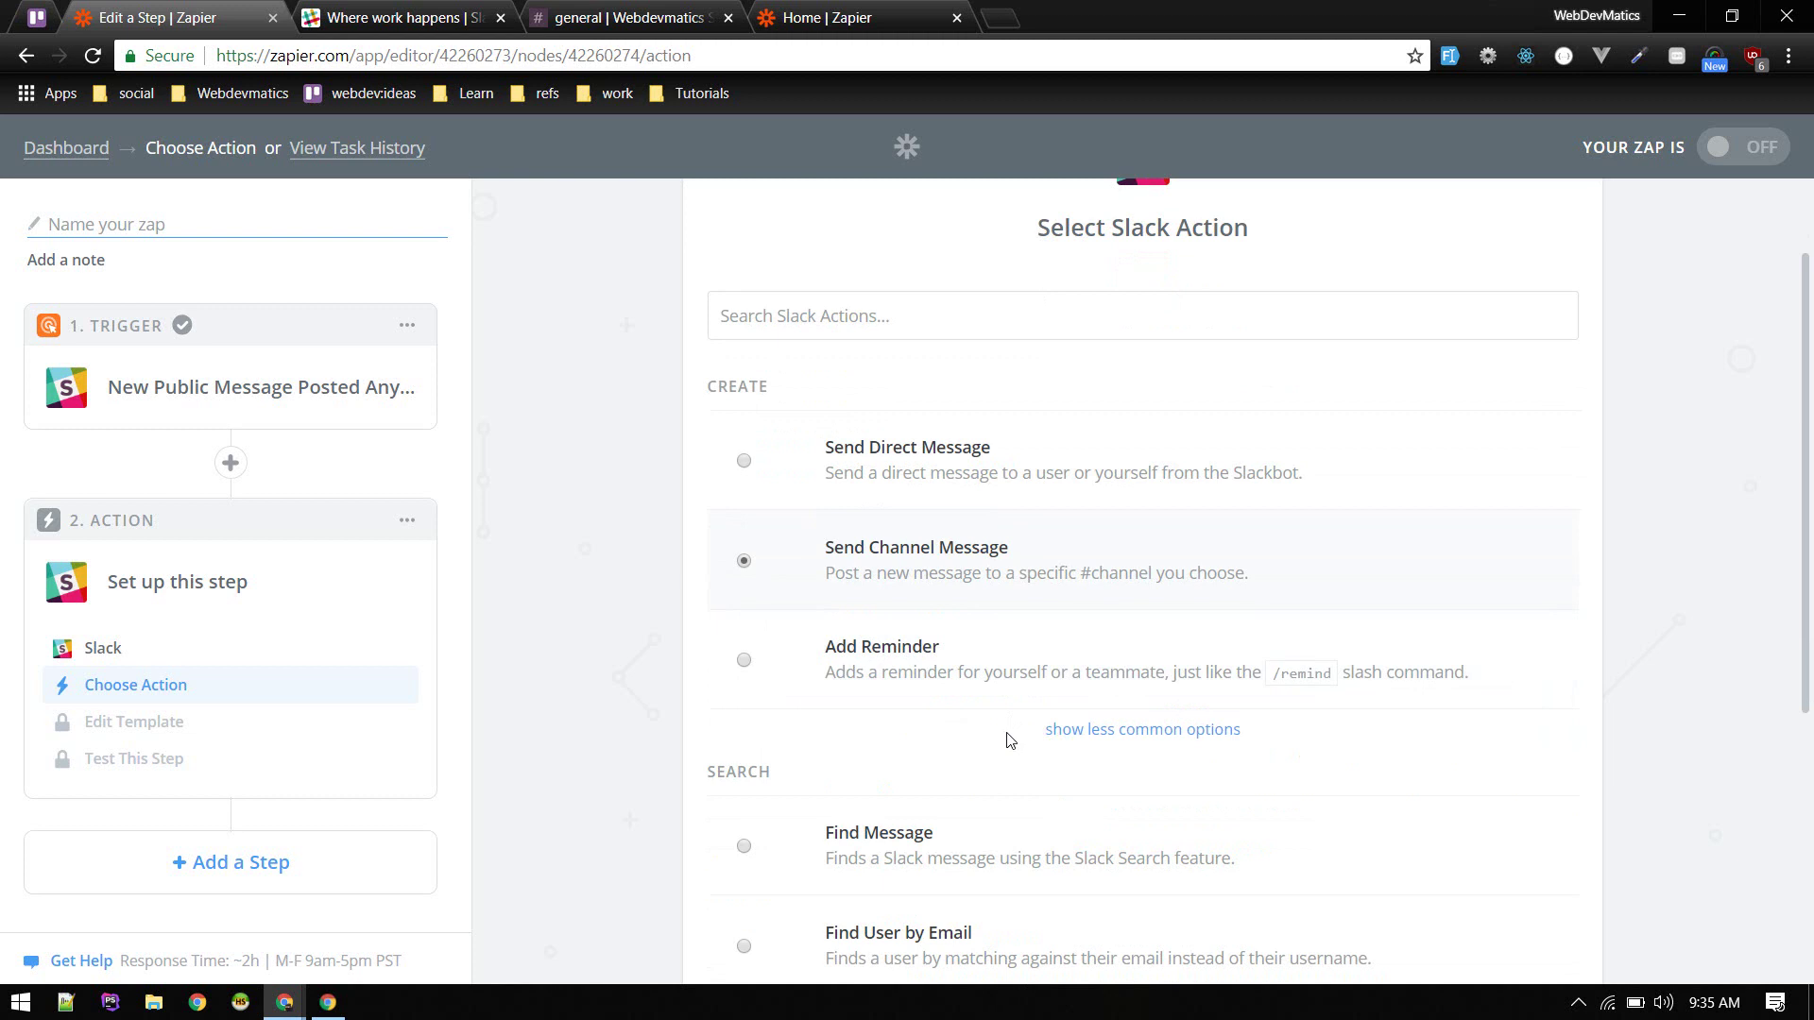
scroll(1008, 741, "down", 4)
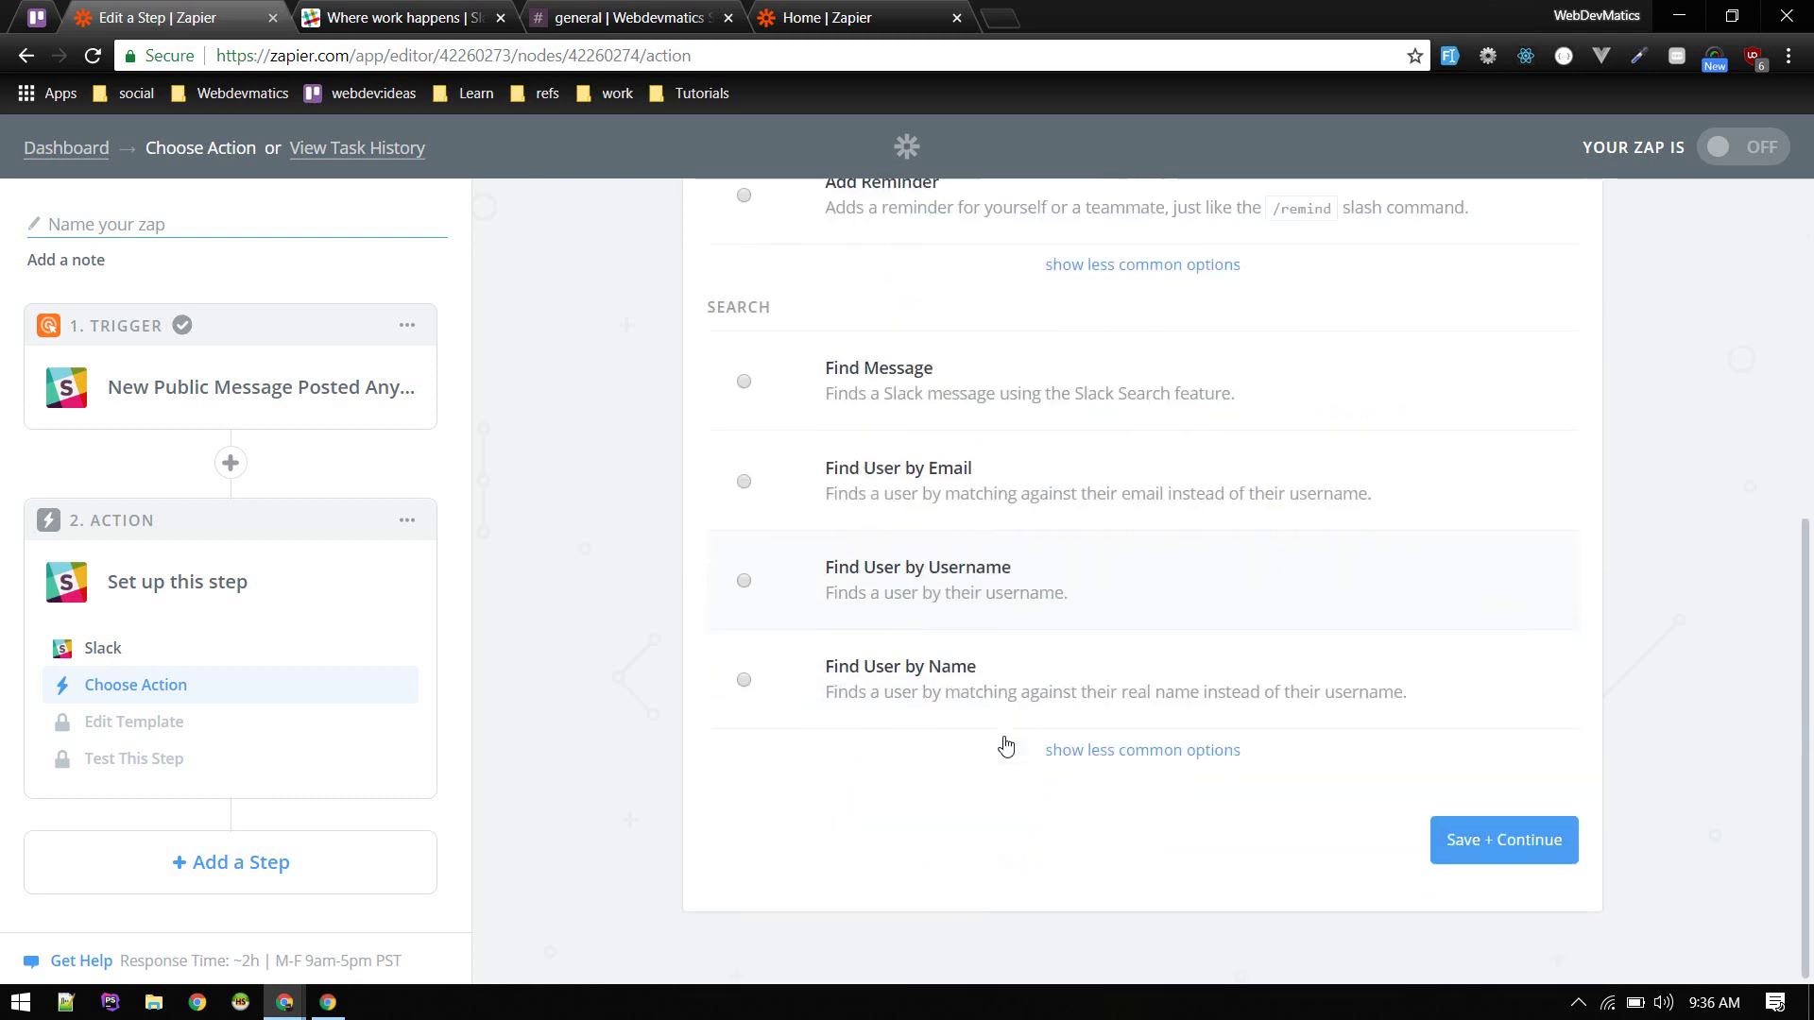
left_click(1512, 844)
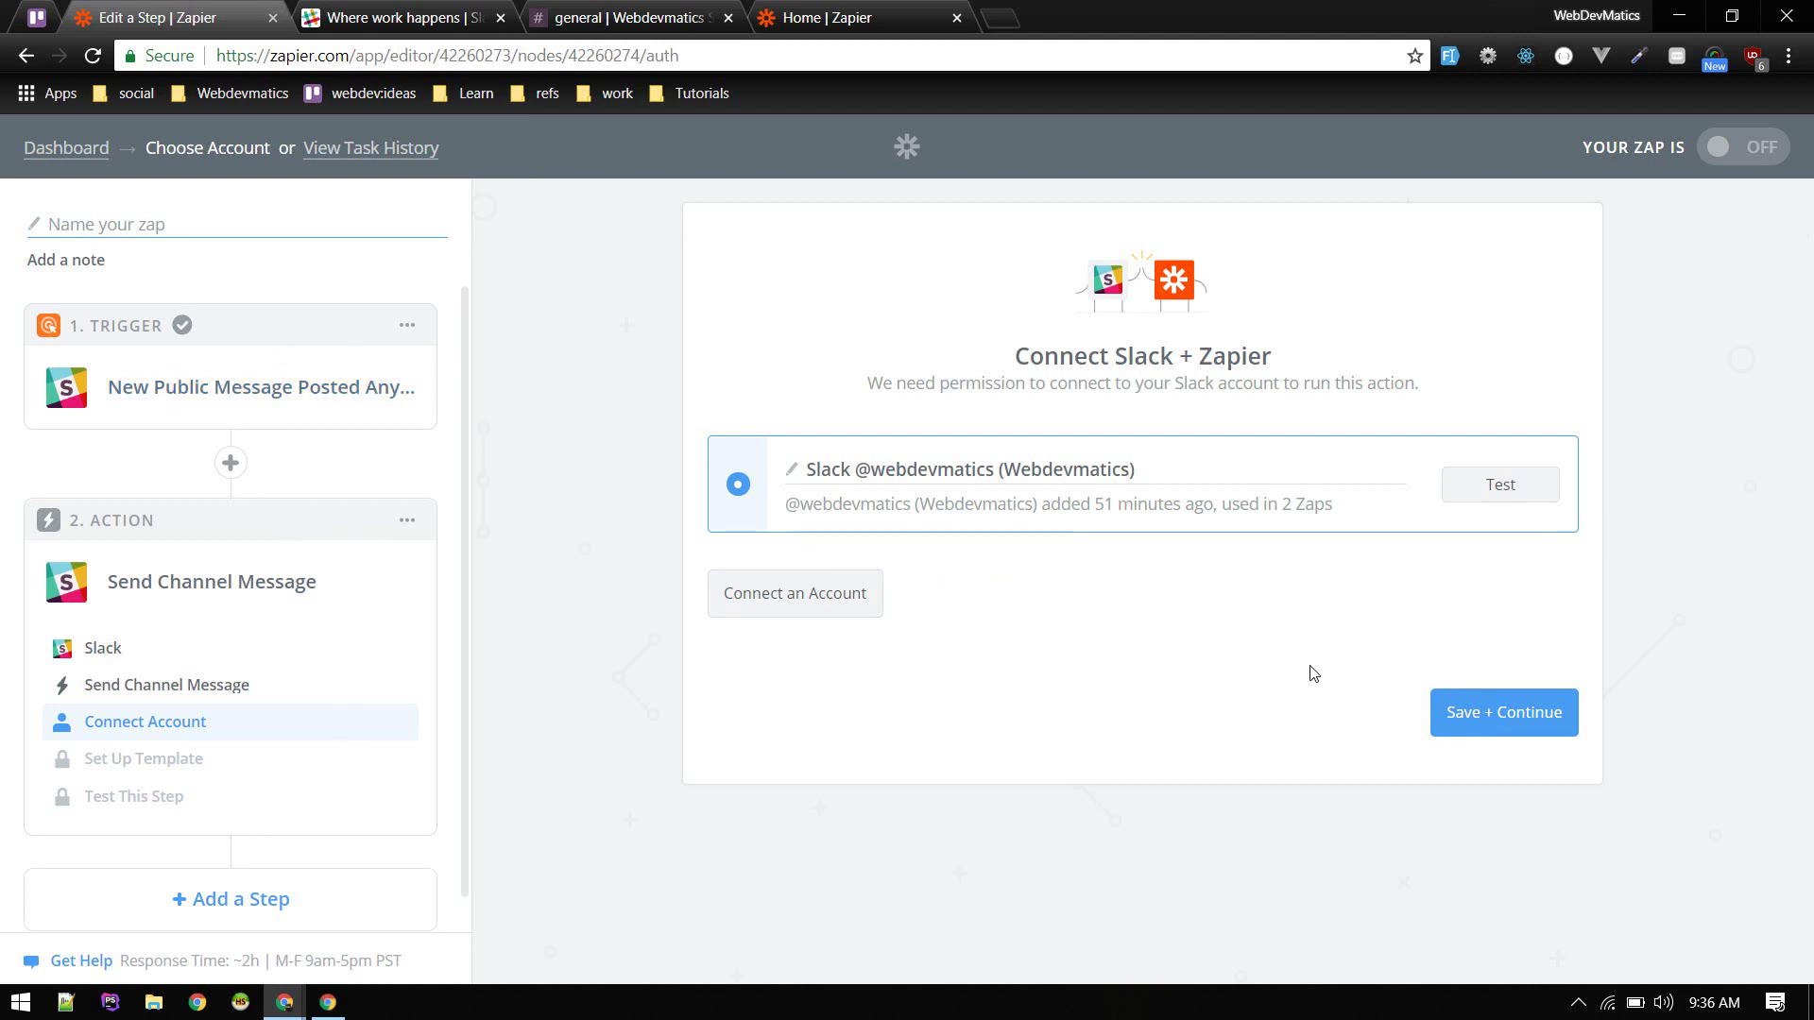
Confirm the Slack account and set the message channel to #random
left_click(1525, 728)
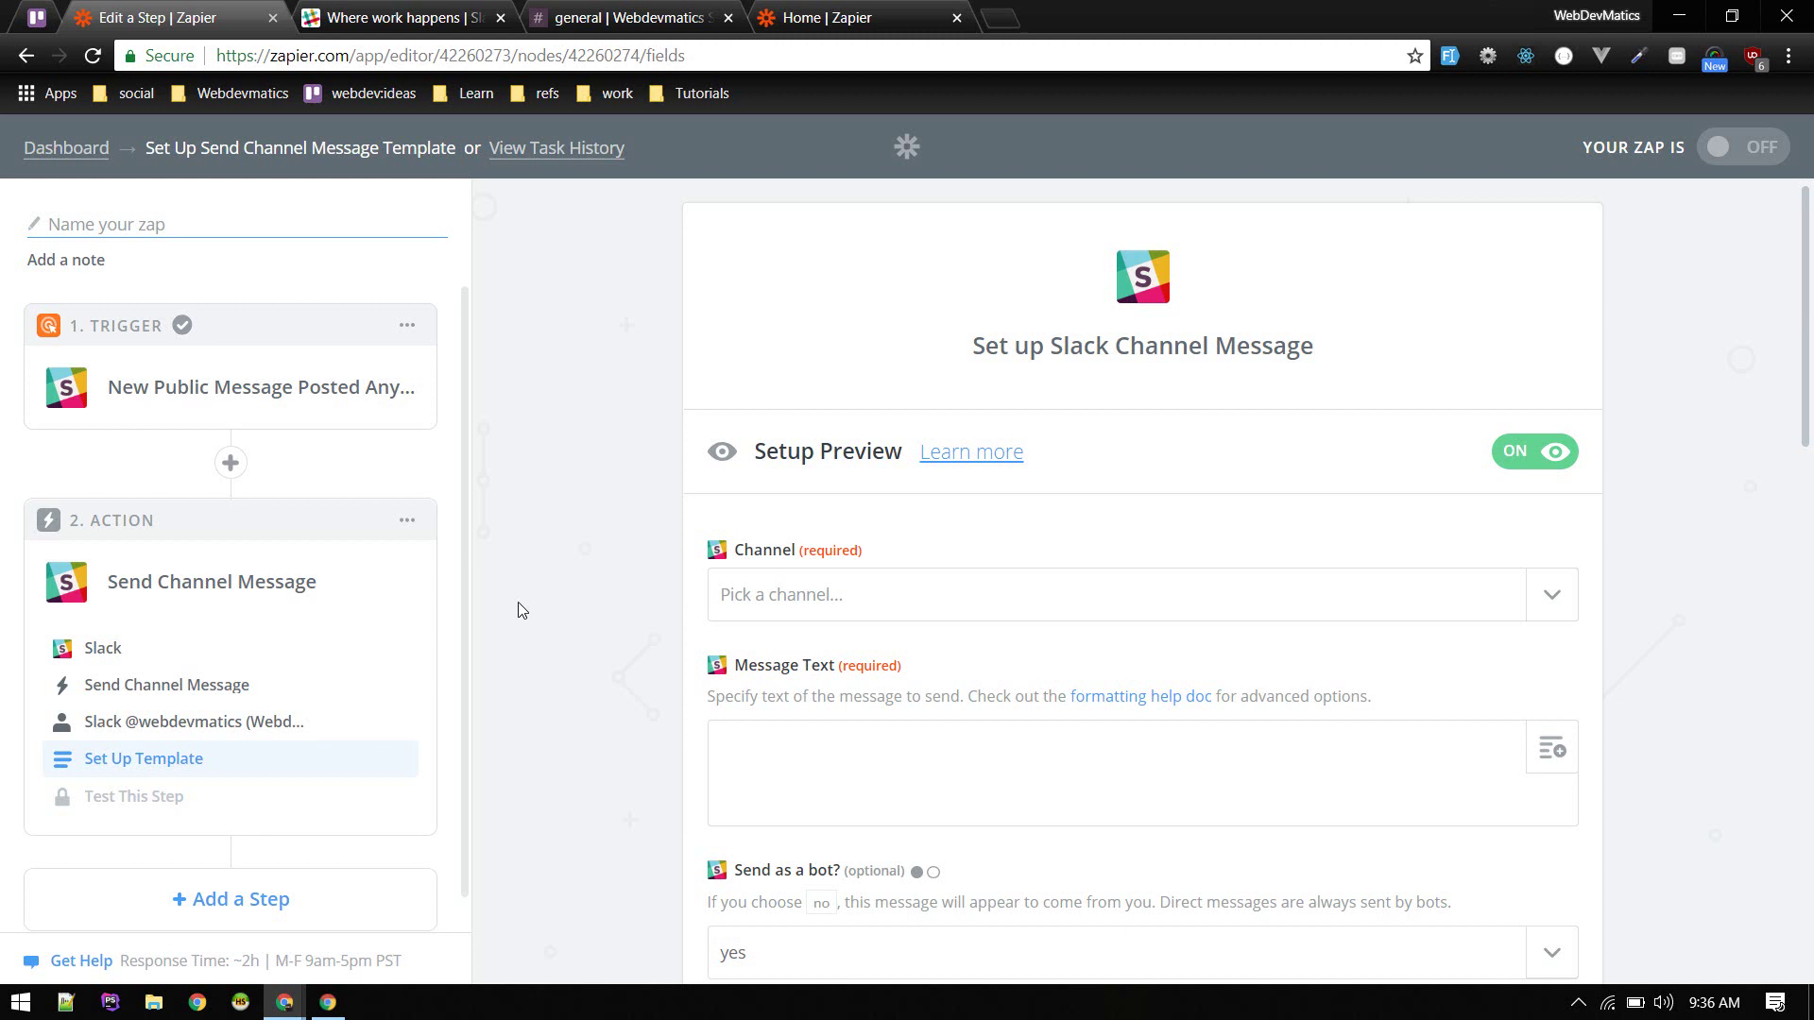
scroll(632, 591, "down", 1)
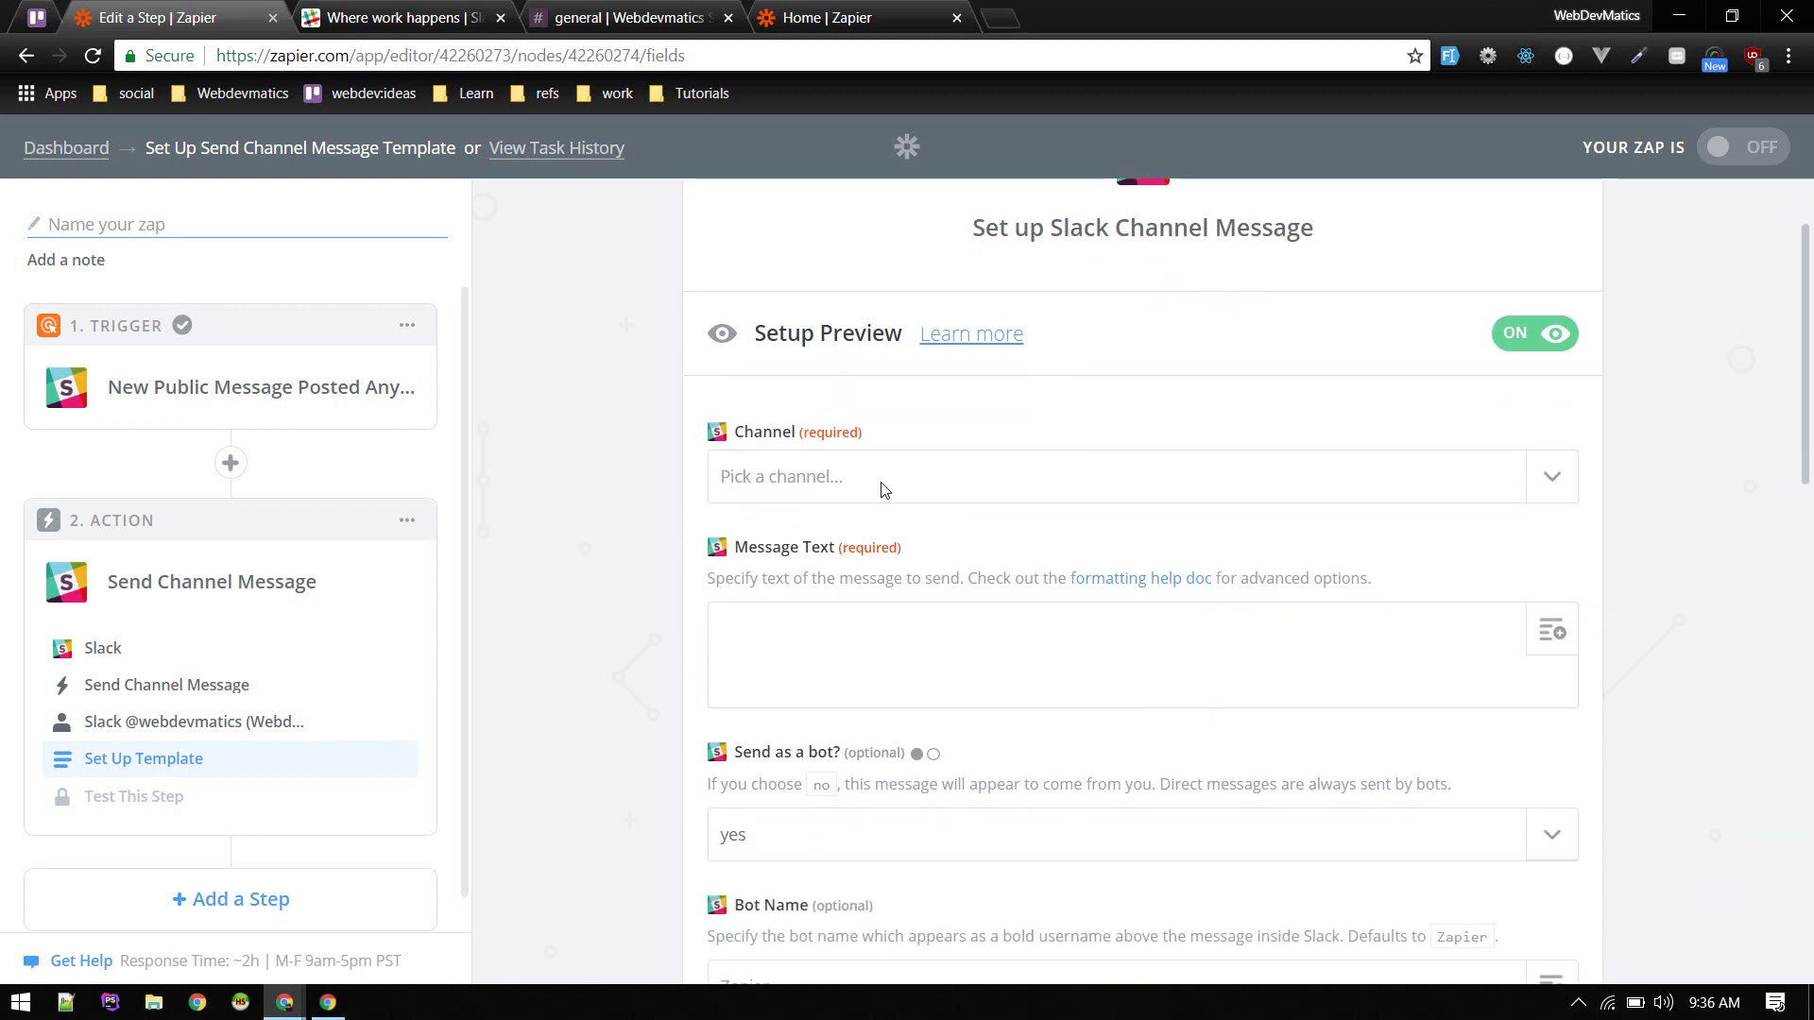
left_click(883, 488)
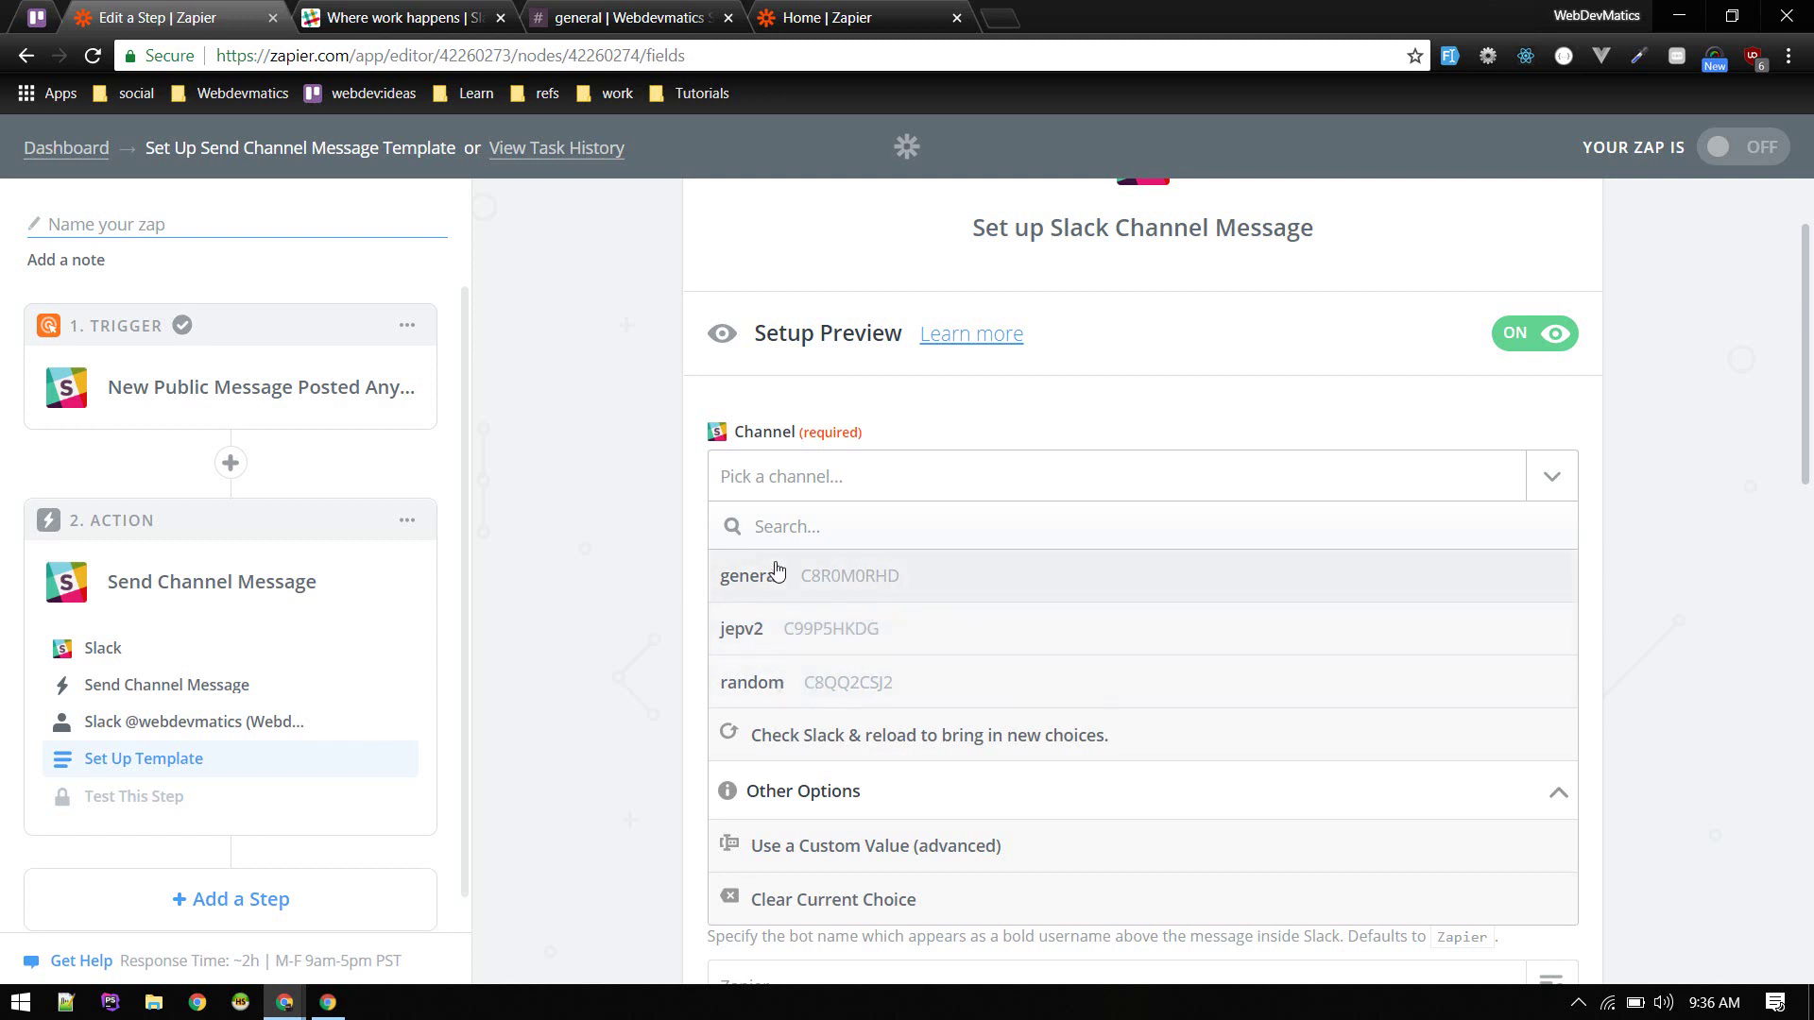
left_click(774, 684)
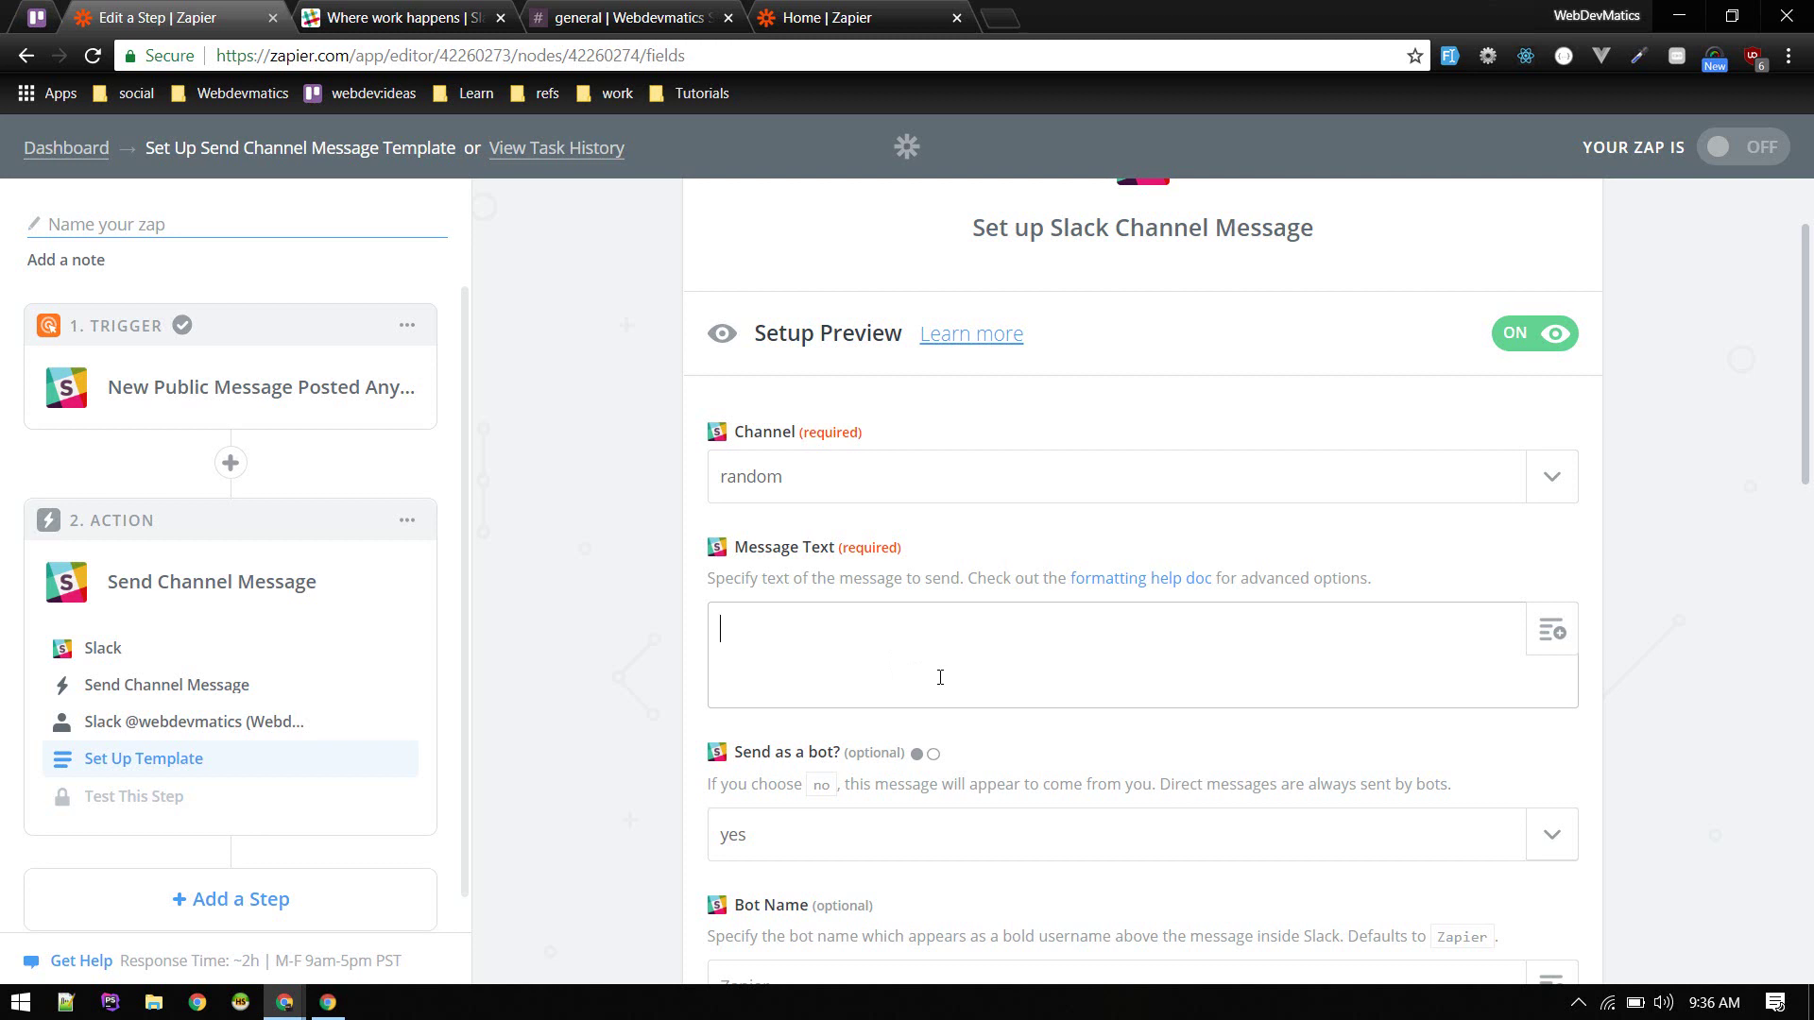
type("you")
type("you")
type(" jop")
key("BackSpace")
type("ining. Please checkout our youtube channel as well")
key("Return")
type("www.youtube.com/webdevmatics")
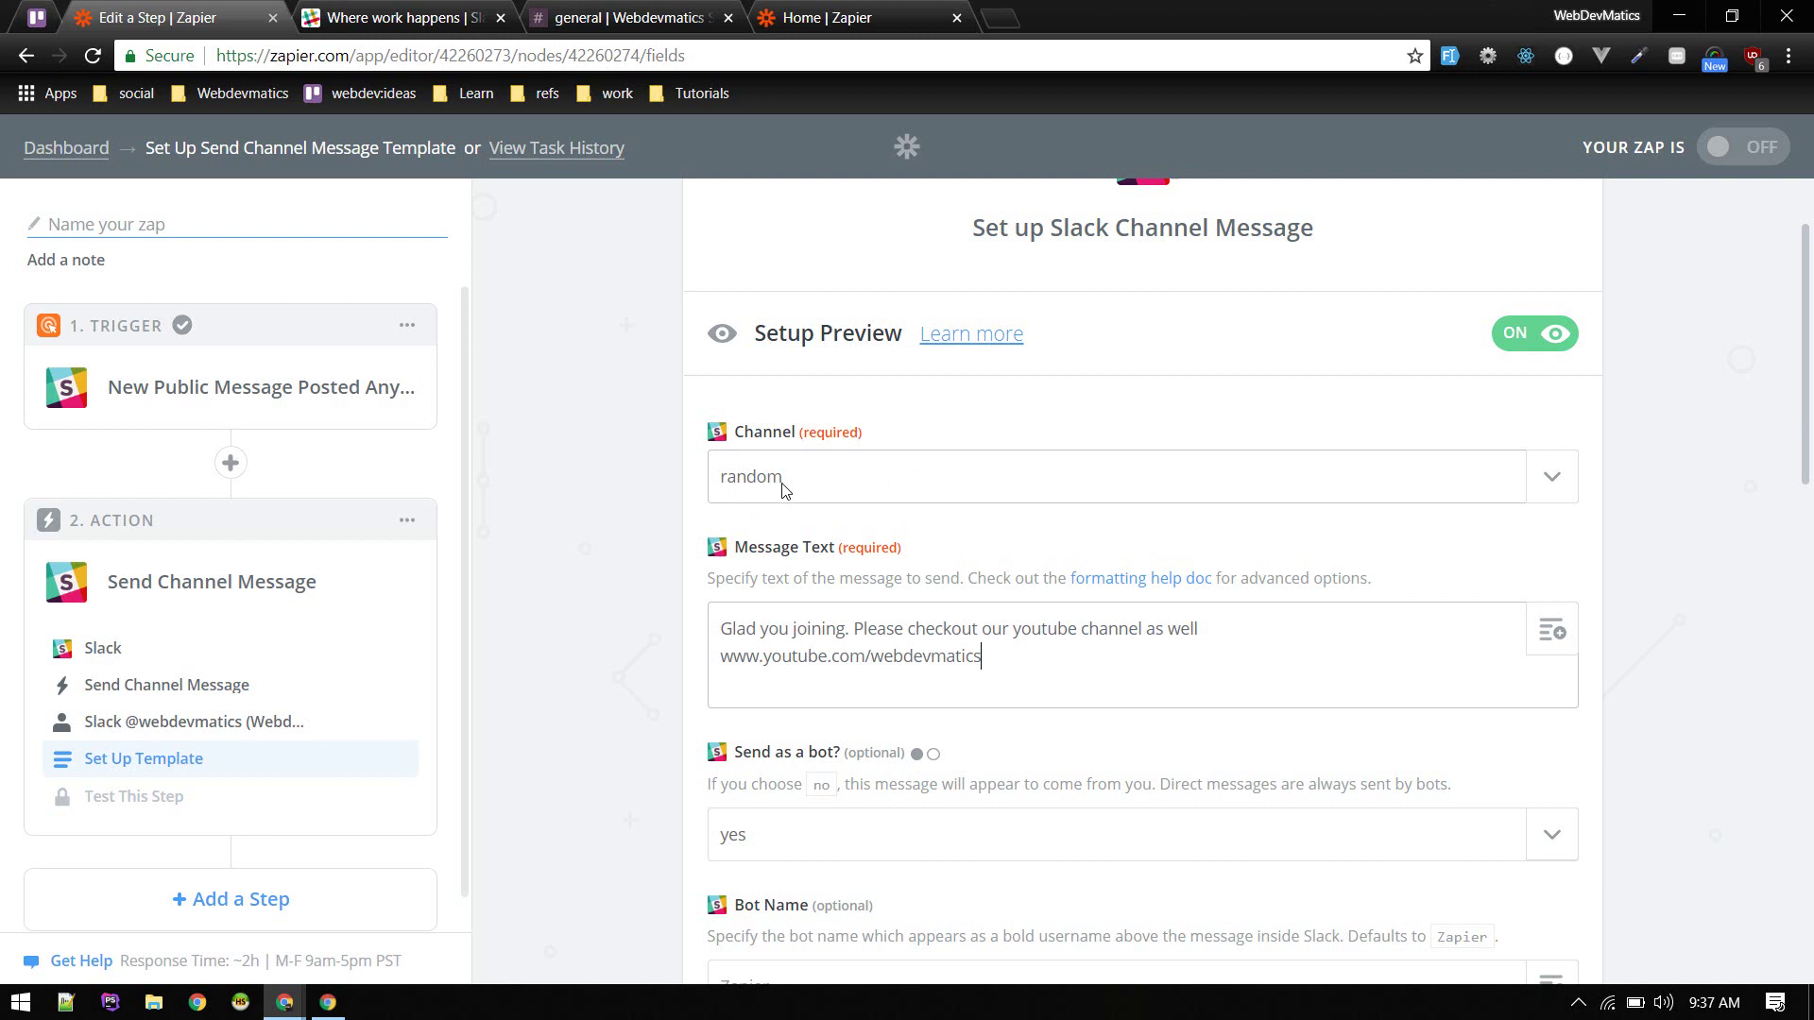
mouse_move(721, 628)
left_mouse_down()
mouse_move(1061, 668)
mouse_move(720, 631)
left_mouse_up()
left_click(1061, 668)
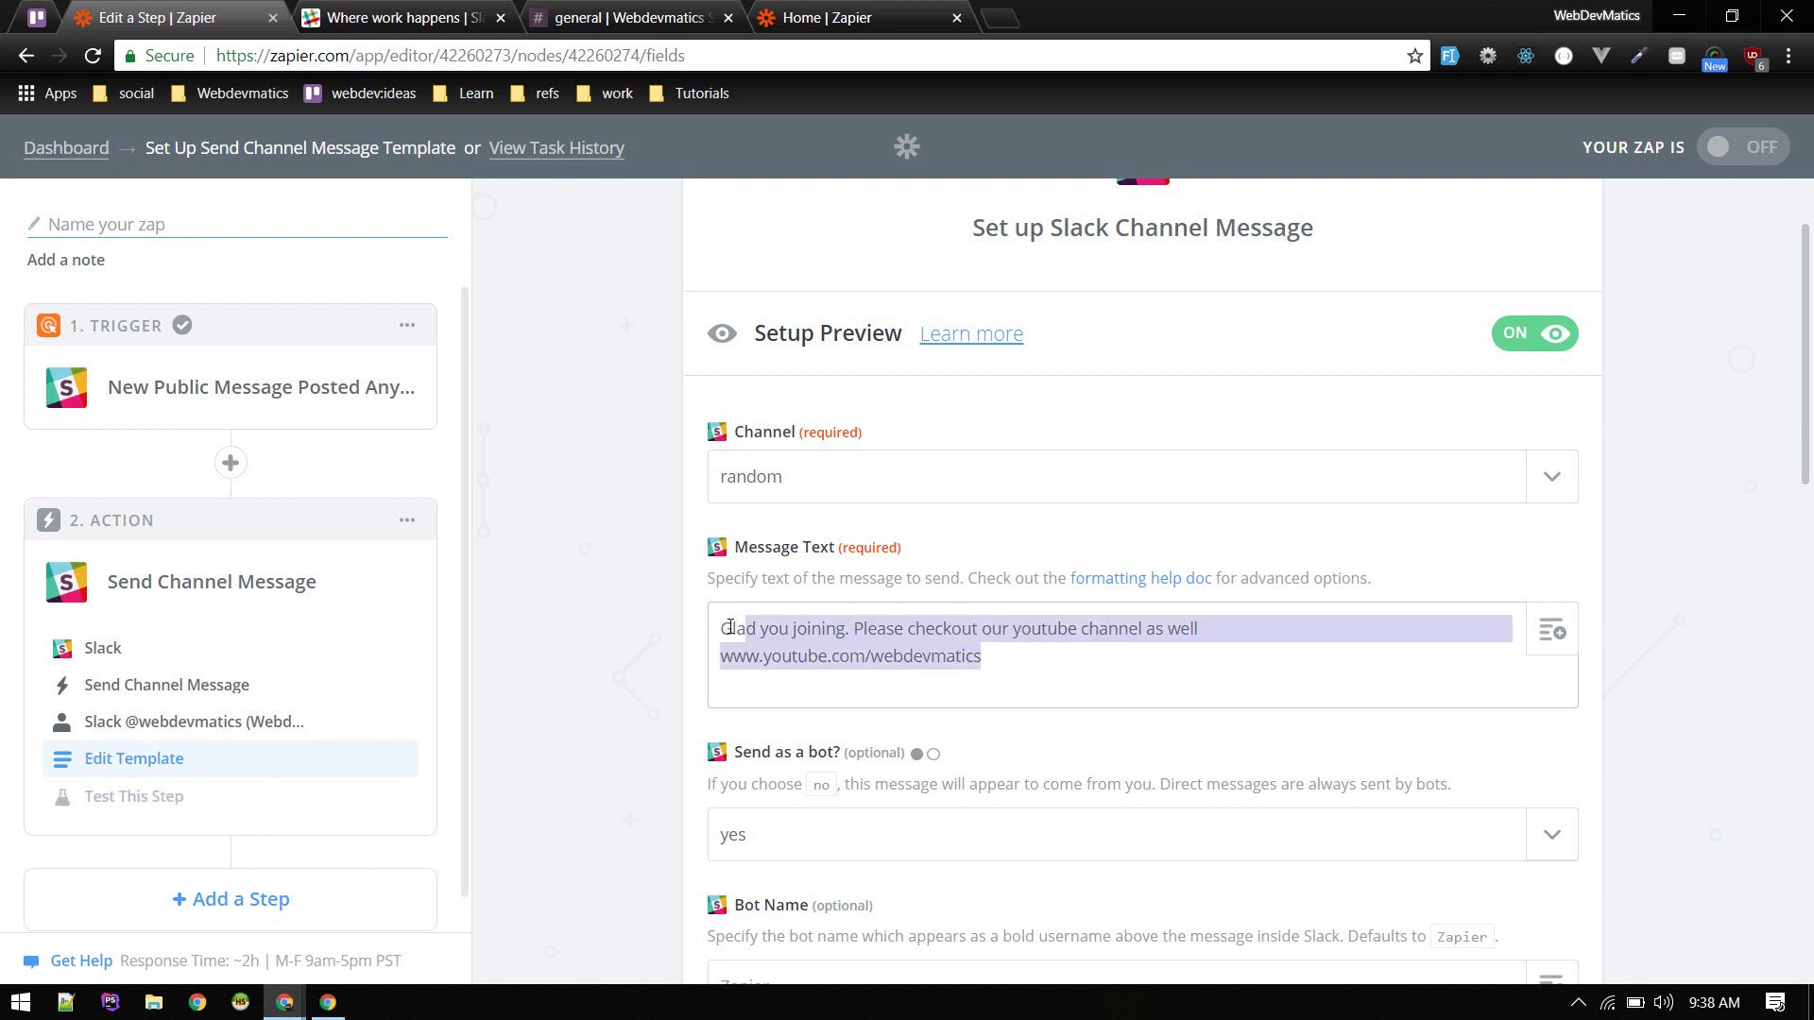
Keep 'Send as a bot?' set to yes and name the bot promobot
left_click(871, 707)
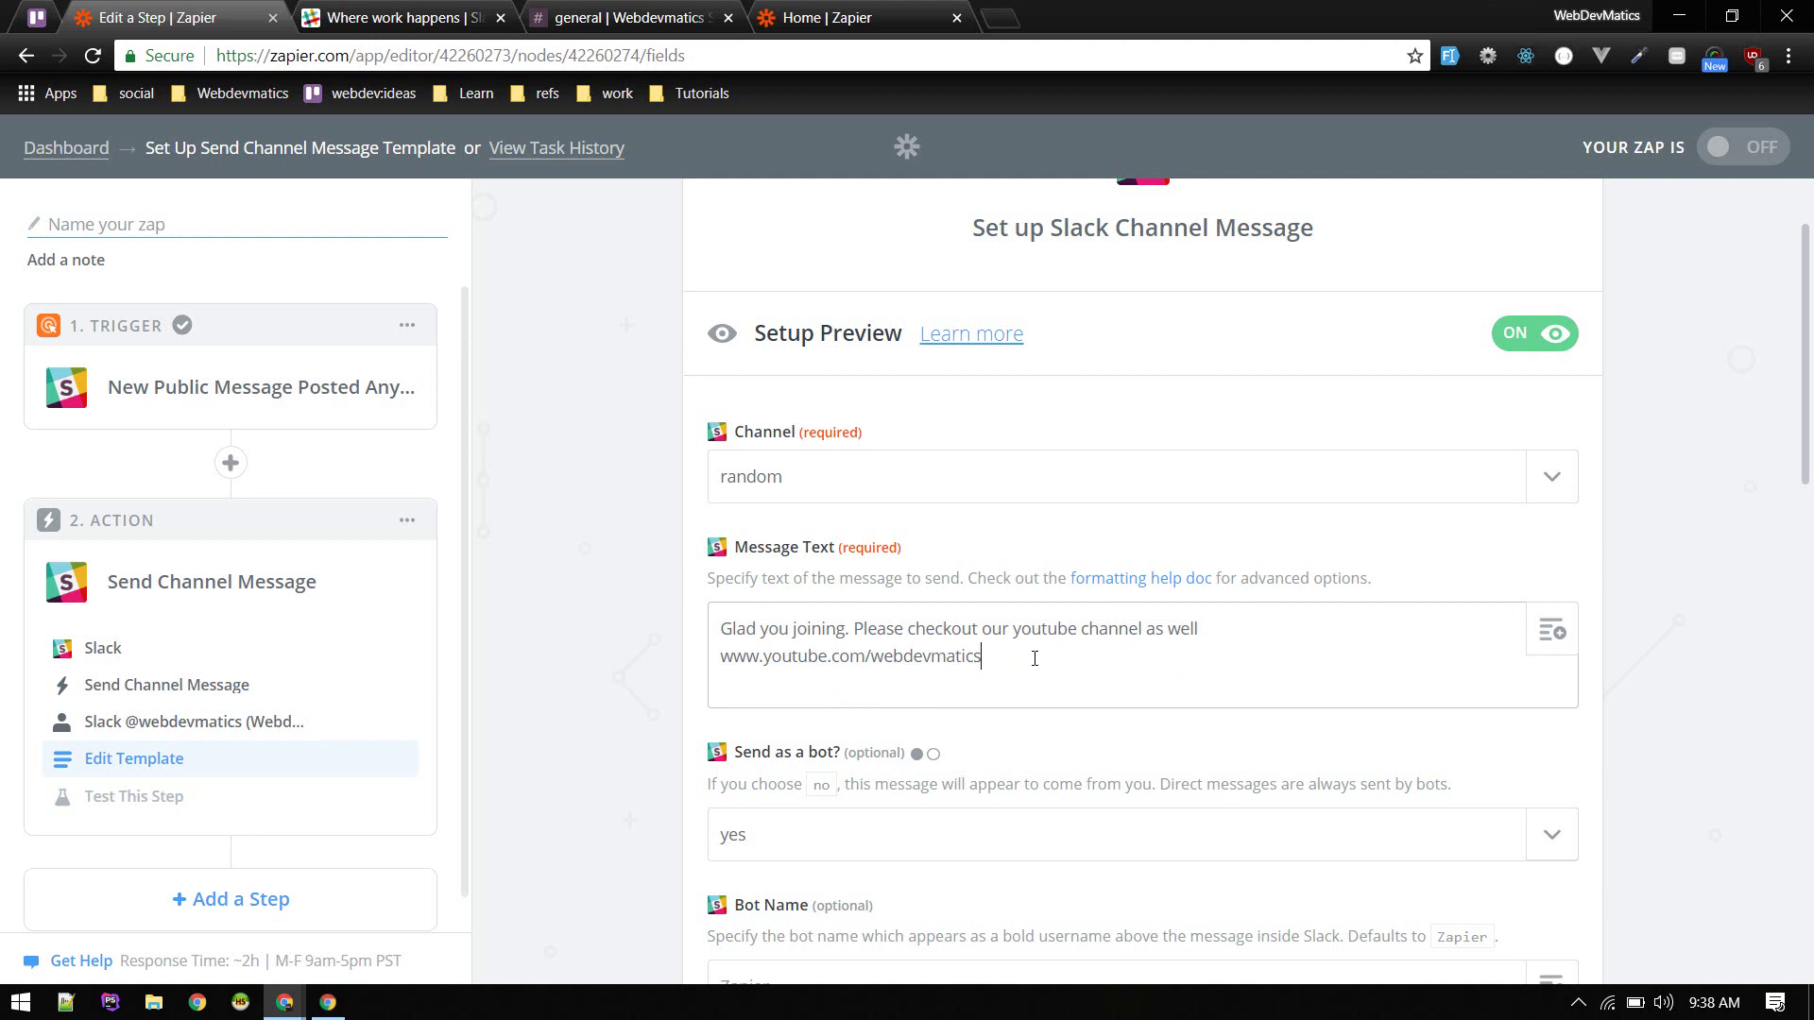
scroll(1035, 658, "down", 3)
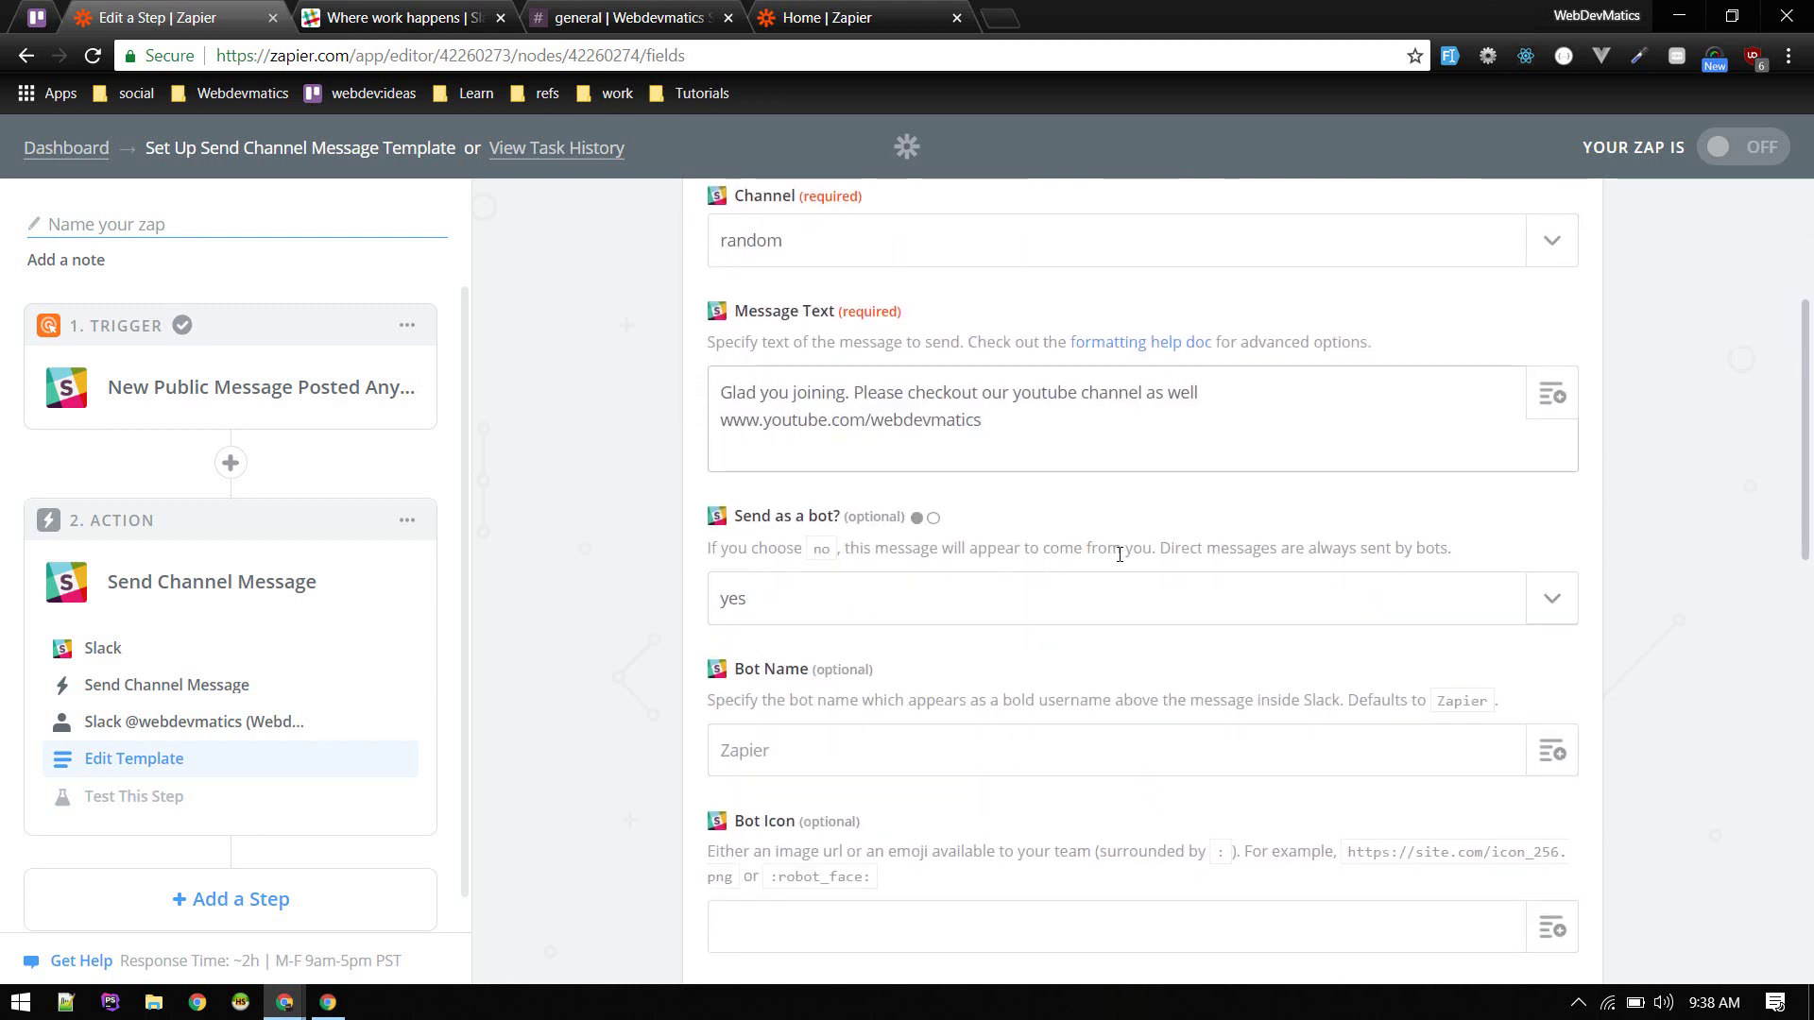
left_click(753, 599)
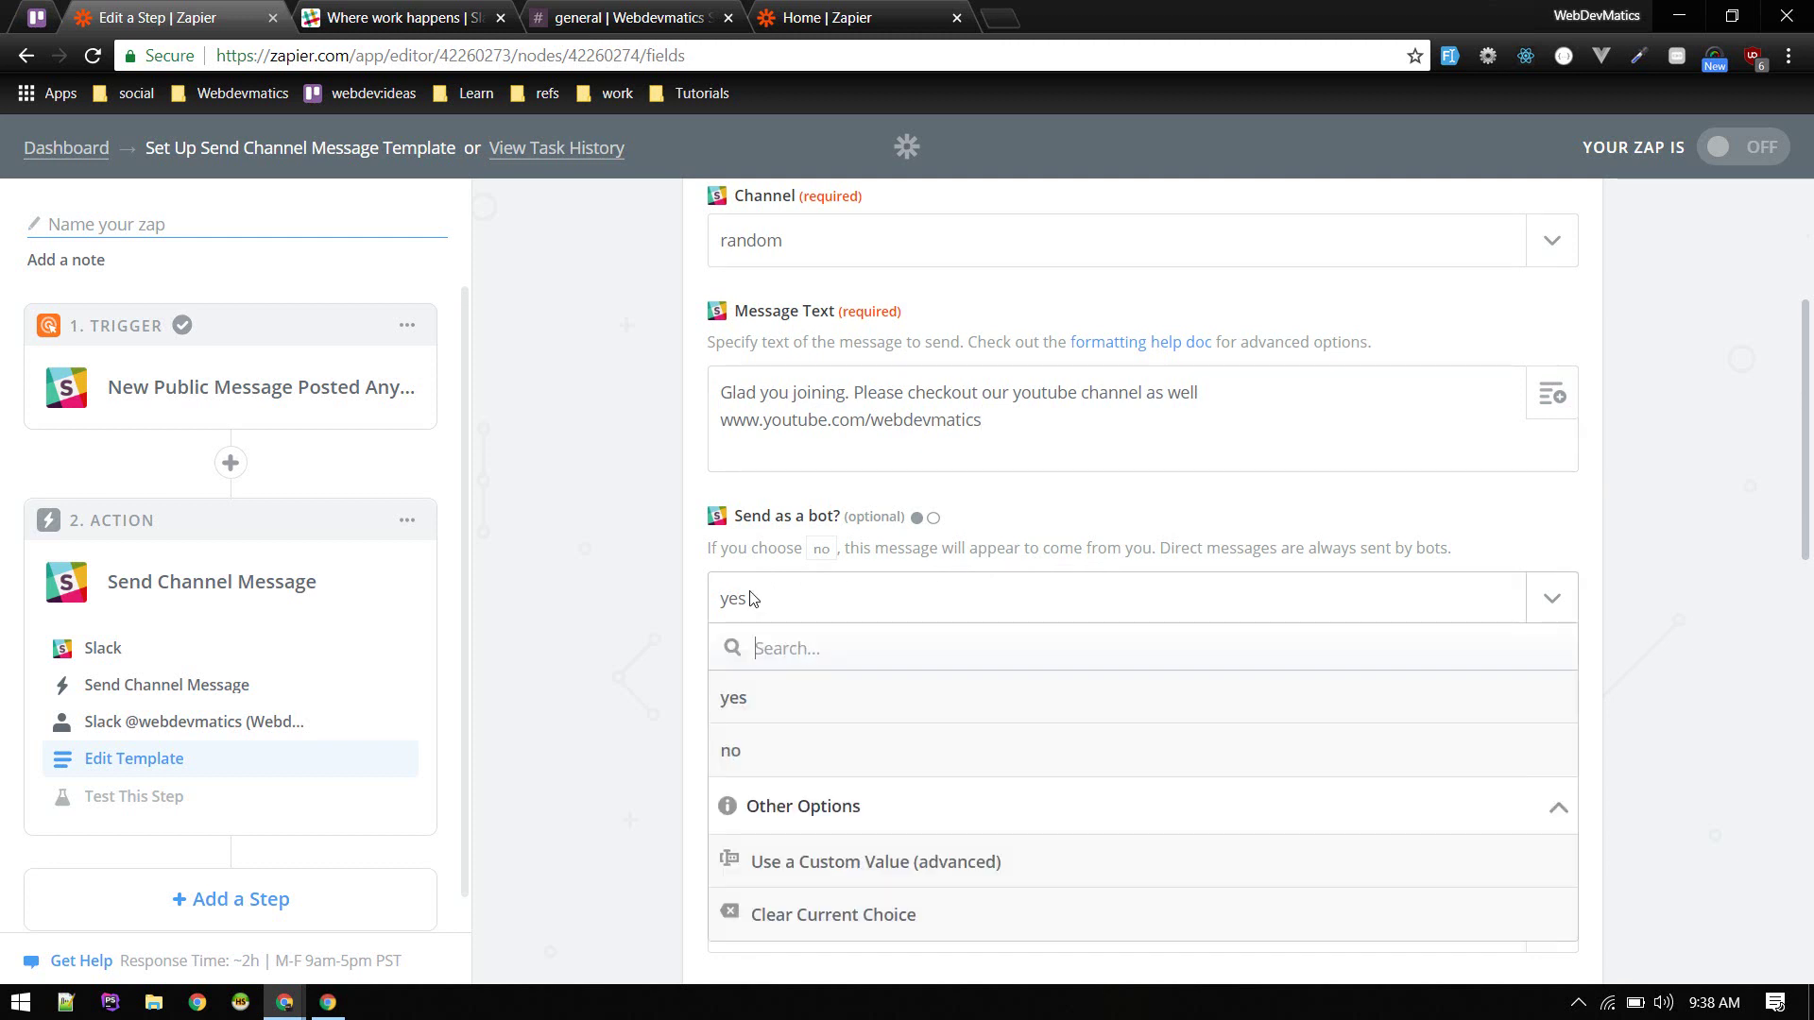
left_click(753, 599)
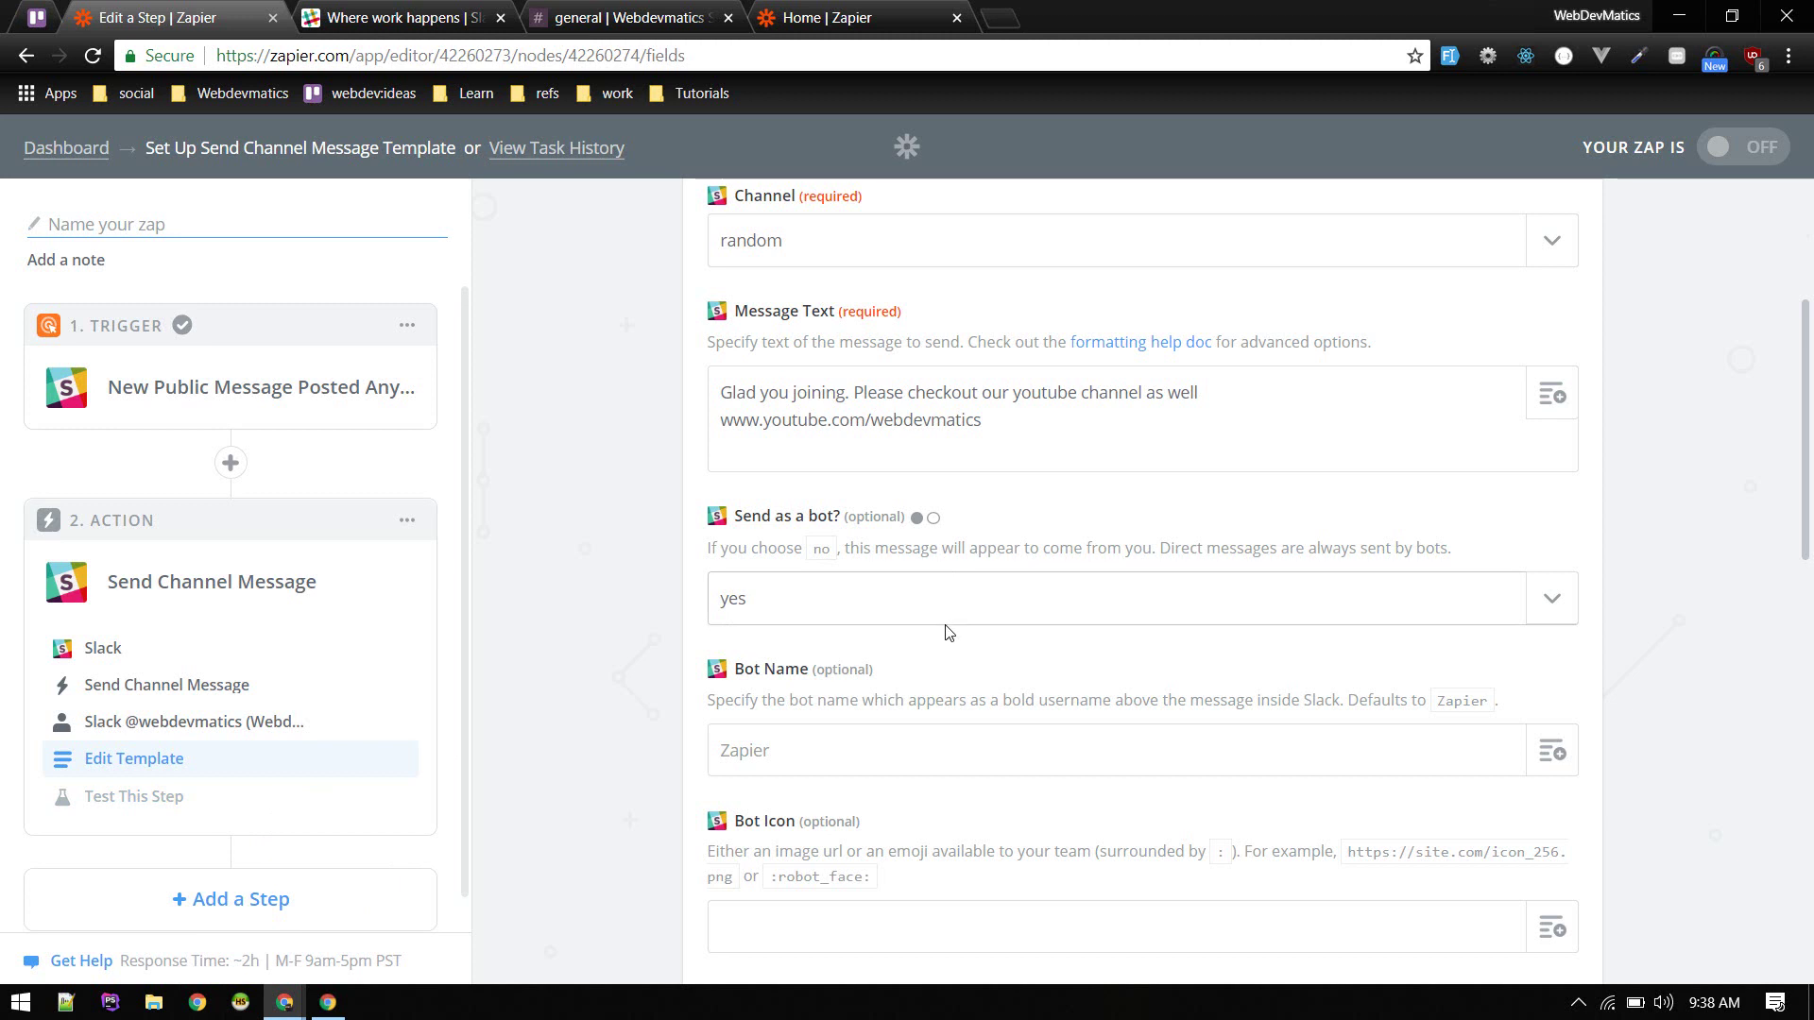
scroll(830, 697, "down", 3)
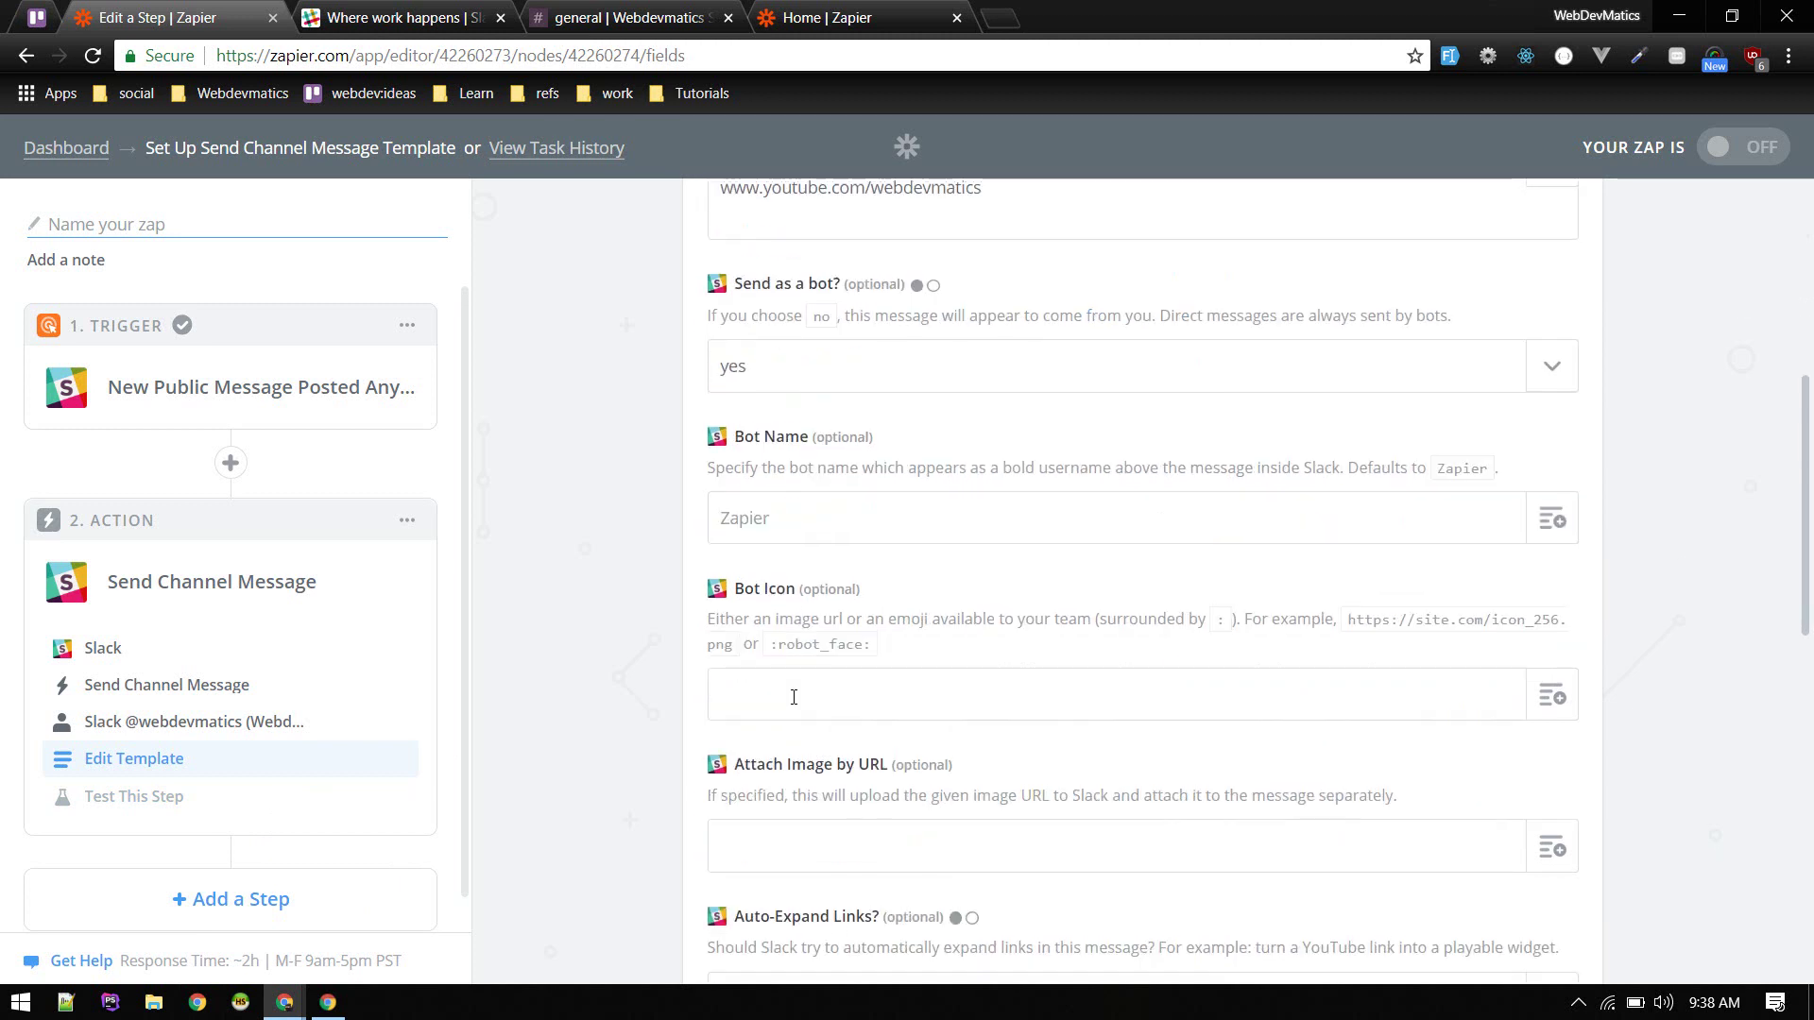
left_click(781, 511)
type("promobot")
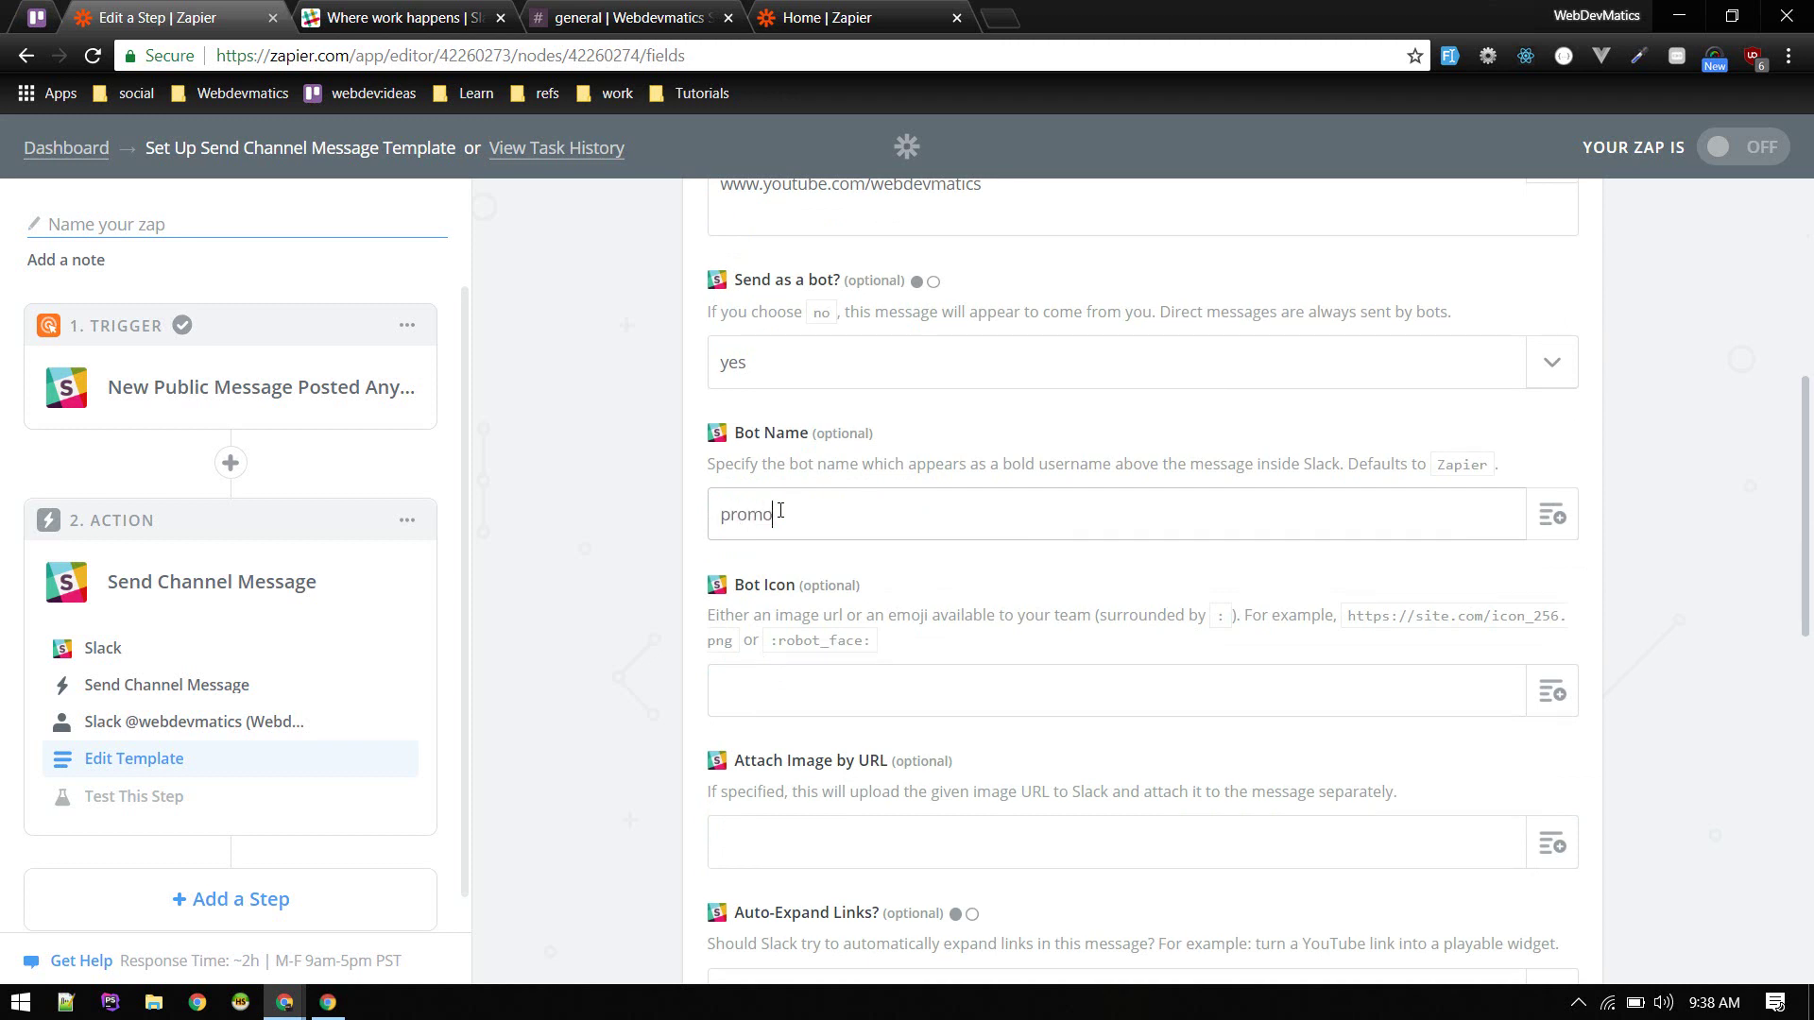
Give the bot the :robot_face: emoji icon and continue to the test step
left_click(857, 695)
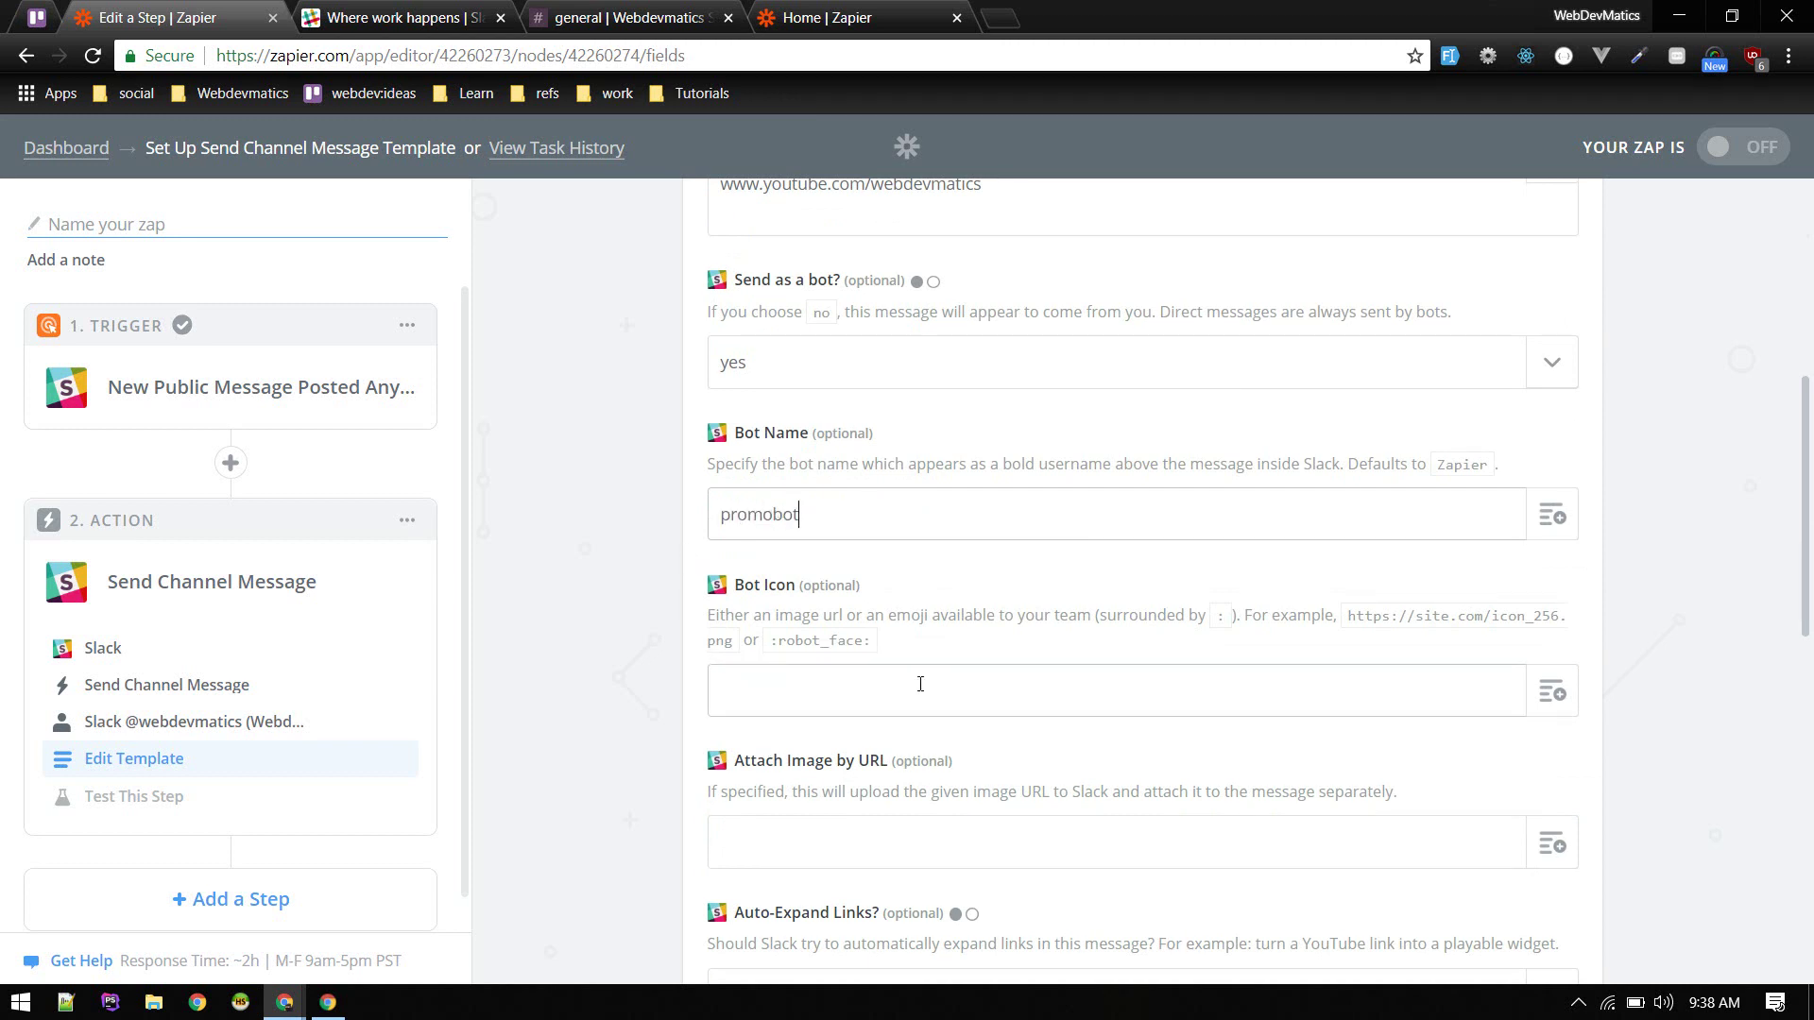
scroll(831, 661, "down", 1)
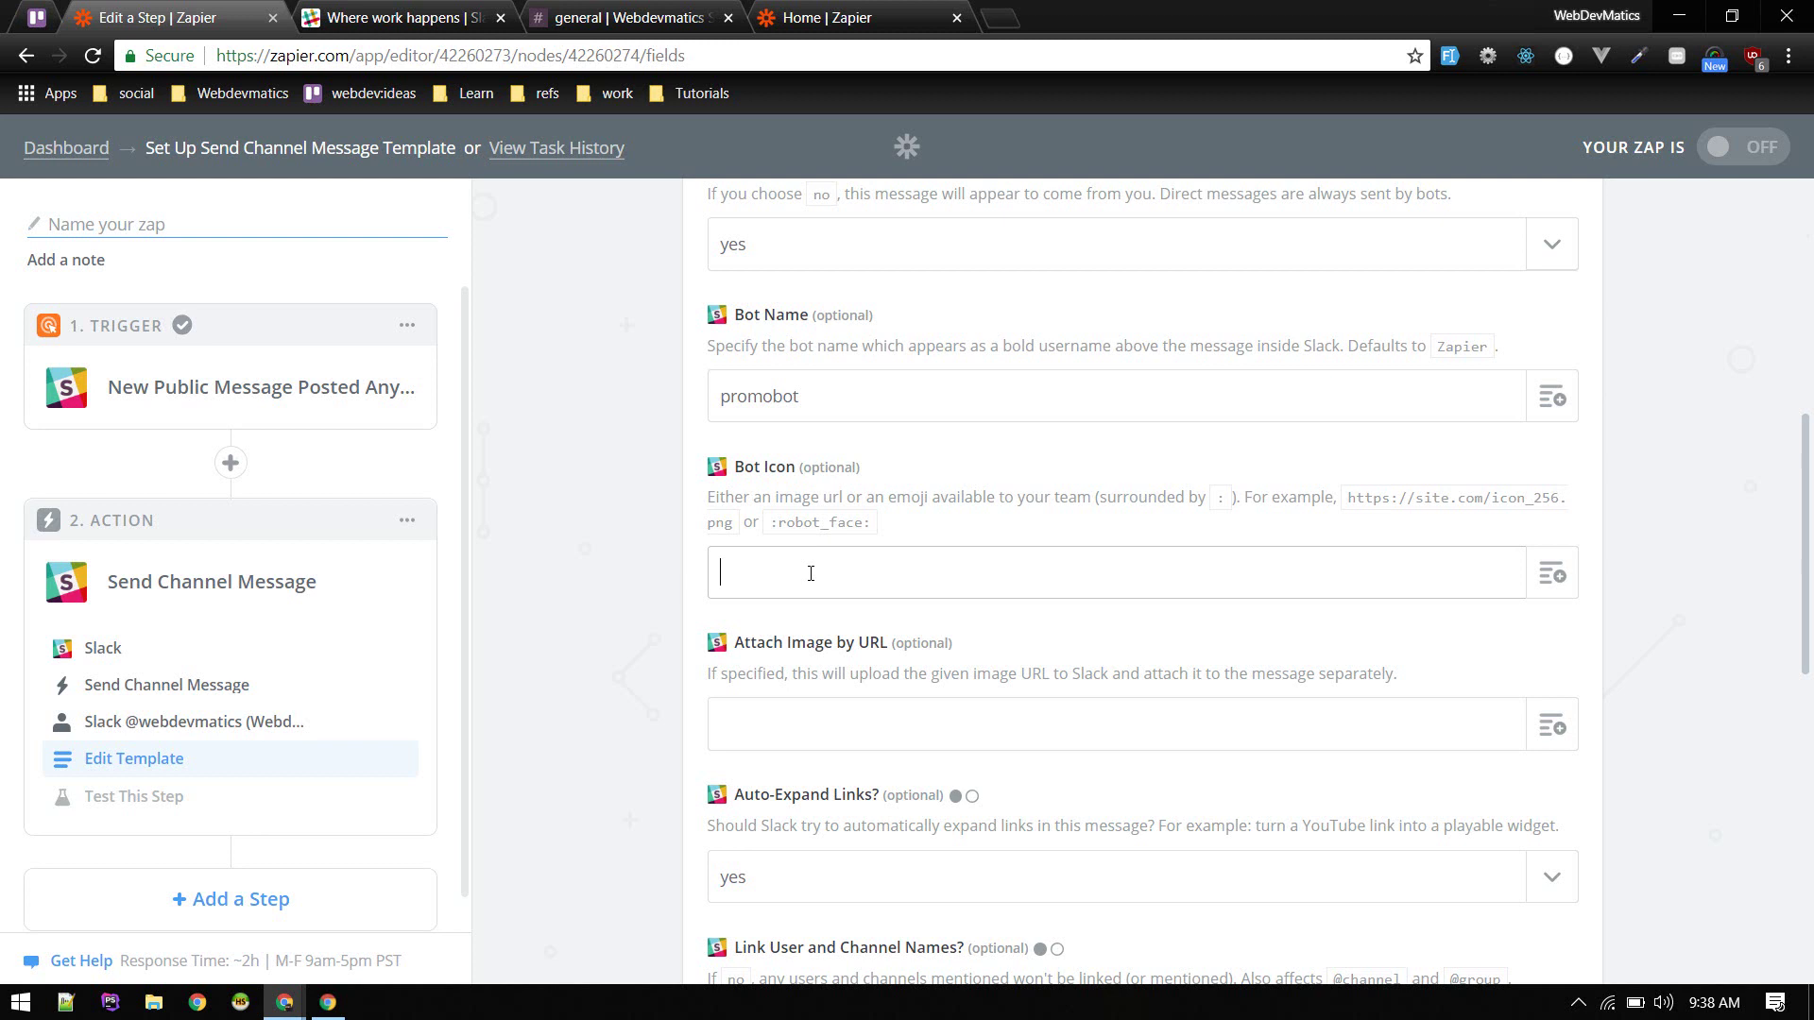
type(":robot_face")
scroll(867, 628, "down", 10)
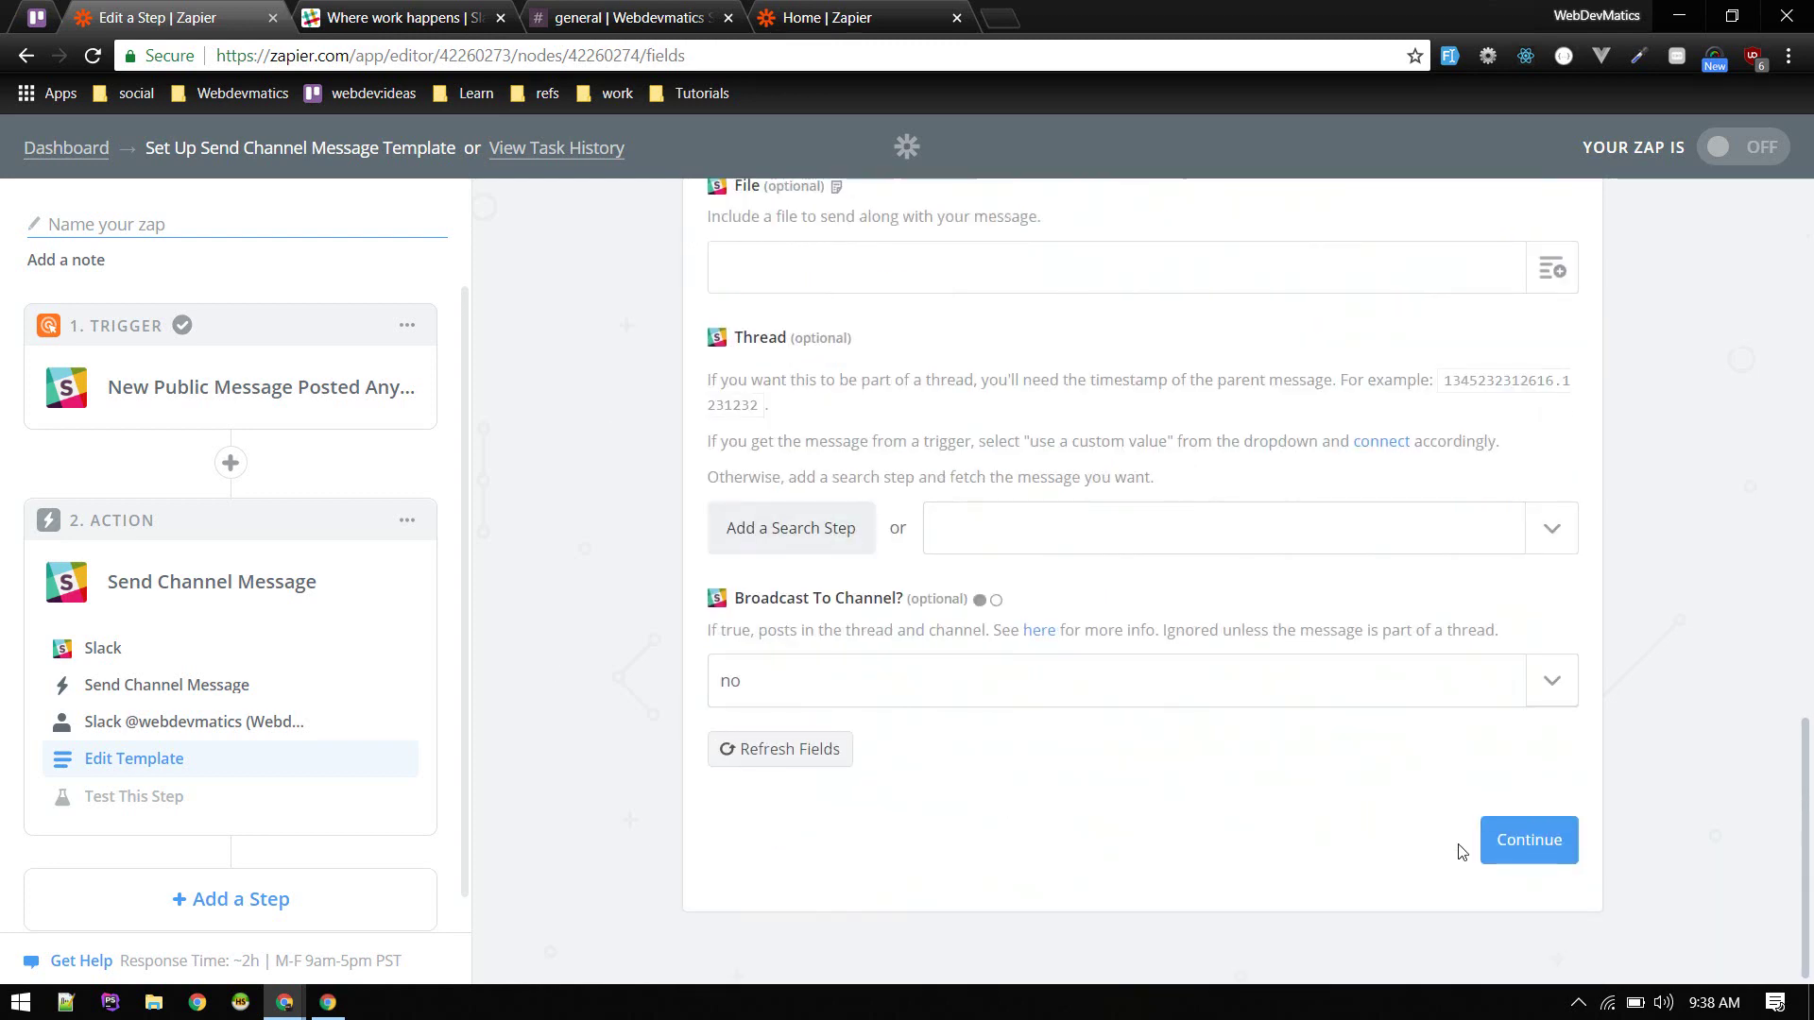
left_click(1530, 841)
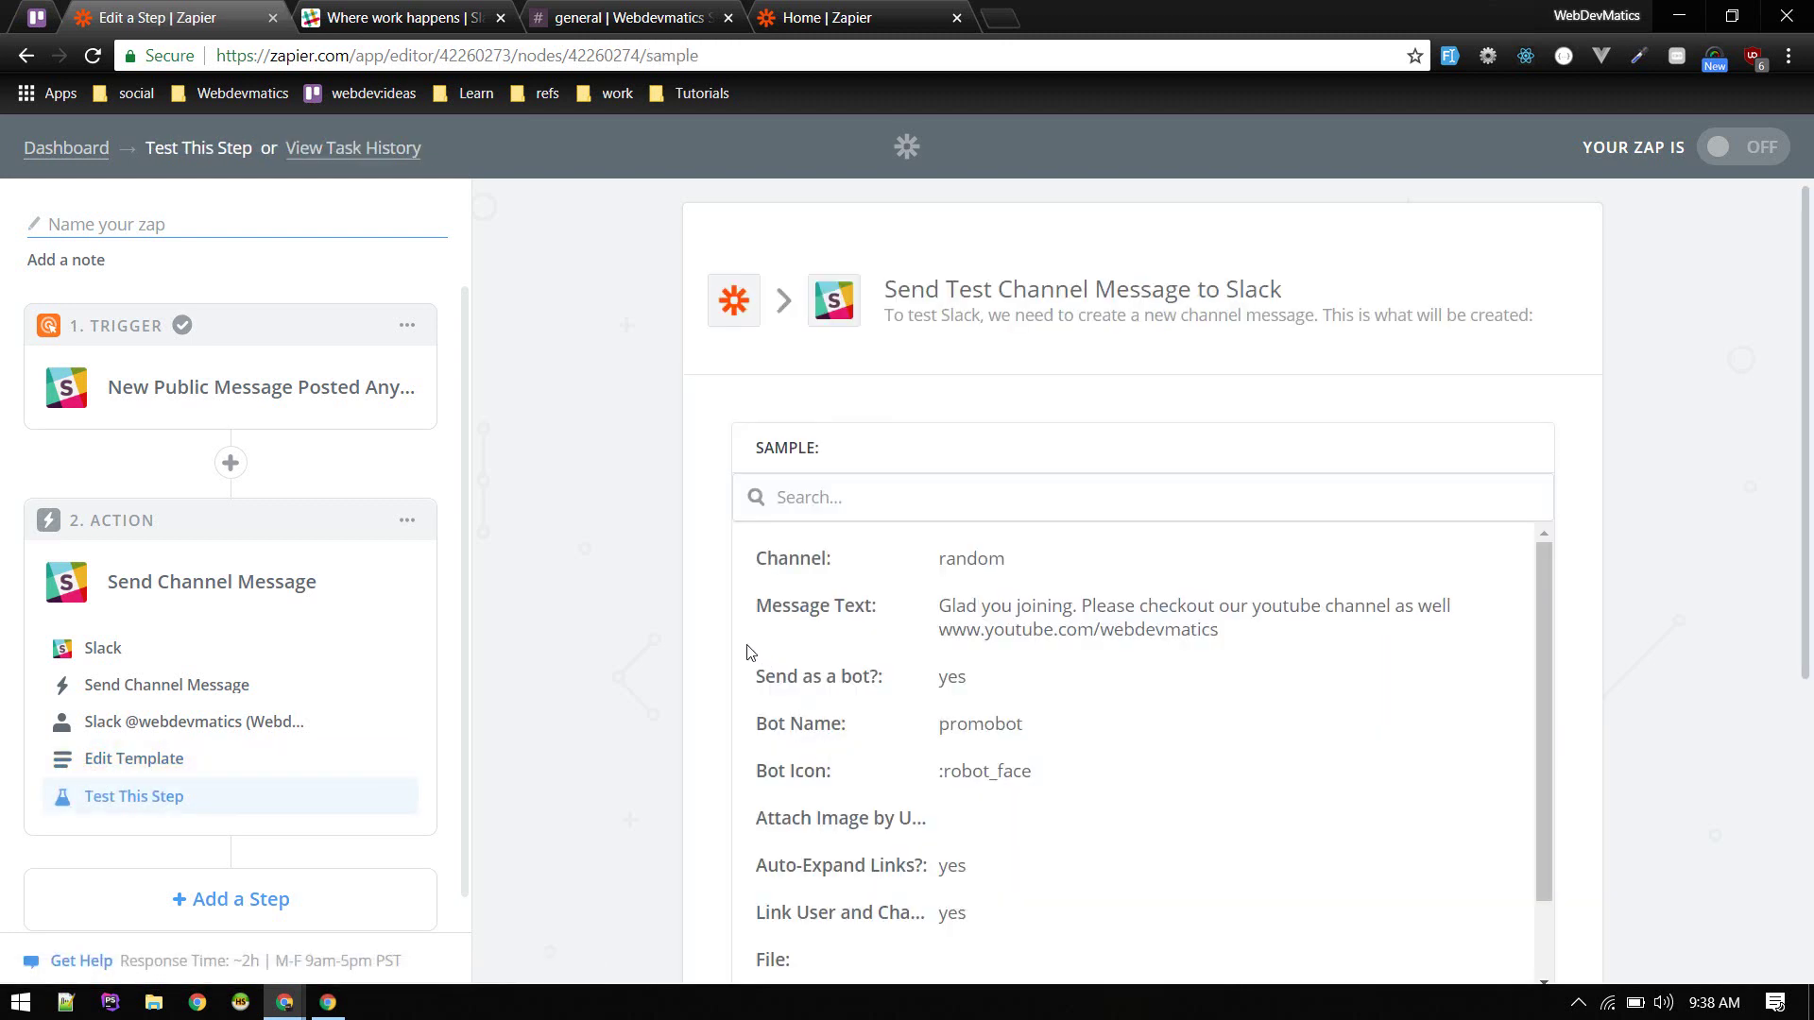
Review the sample channel message, send a test to Slack, and finish the action step
scroll(700, 648, "down", 4)
scroll(1009, 342, "up", 1)
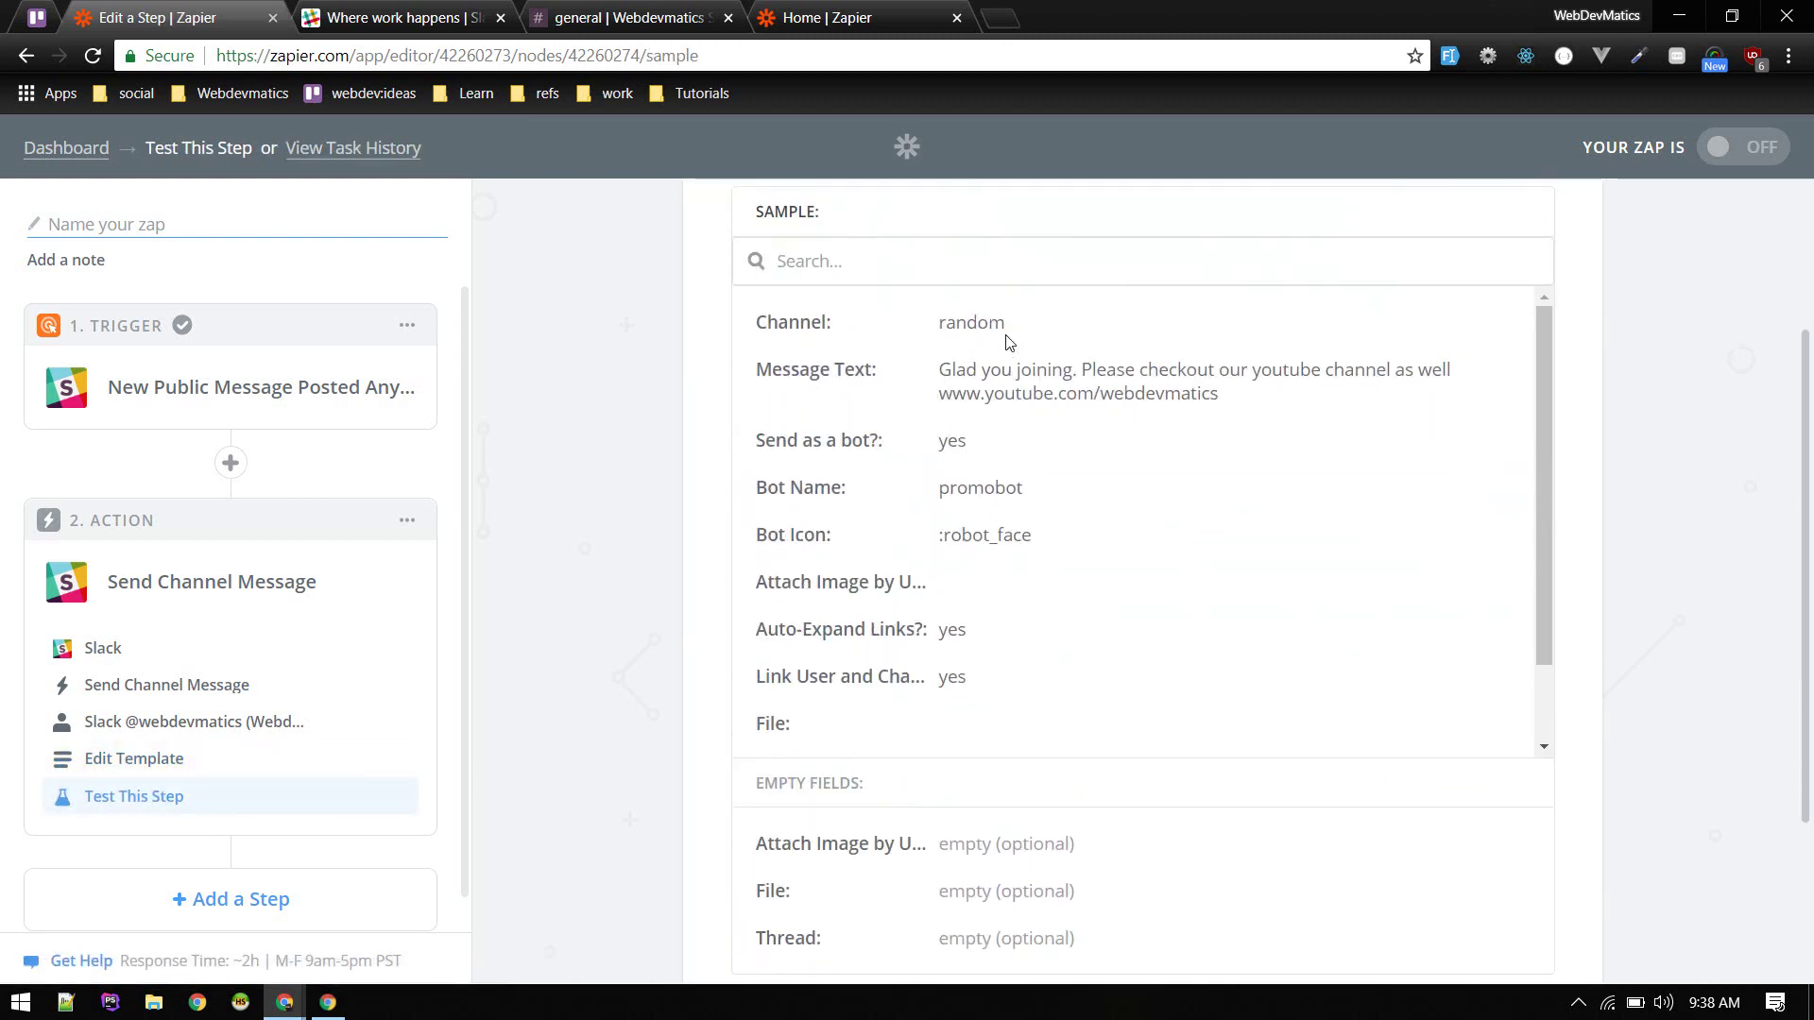
left_click_drag(941, 370, 1290, 393)
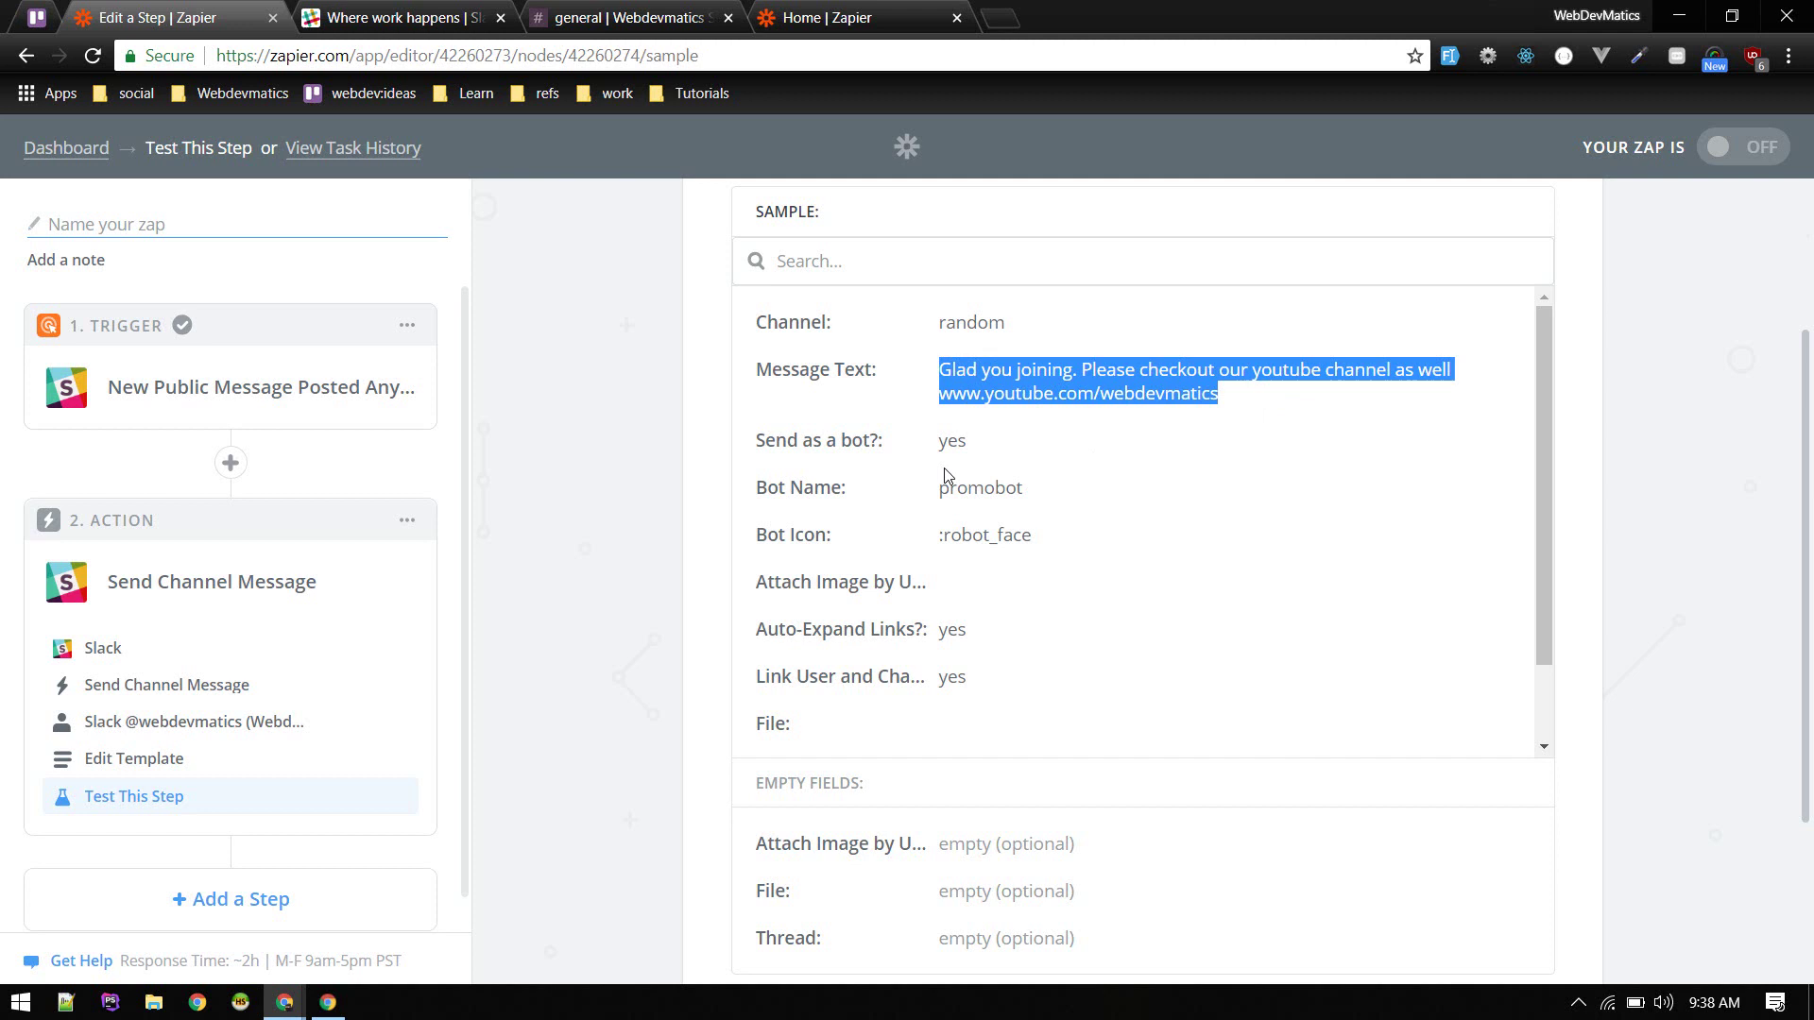
scroll(948, 732, "down", 5)
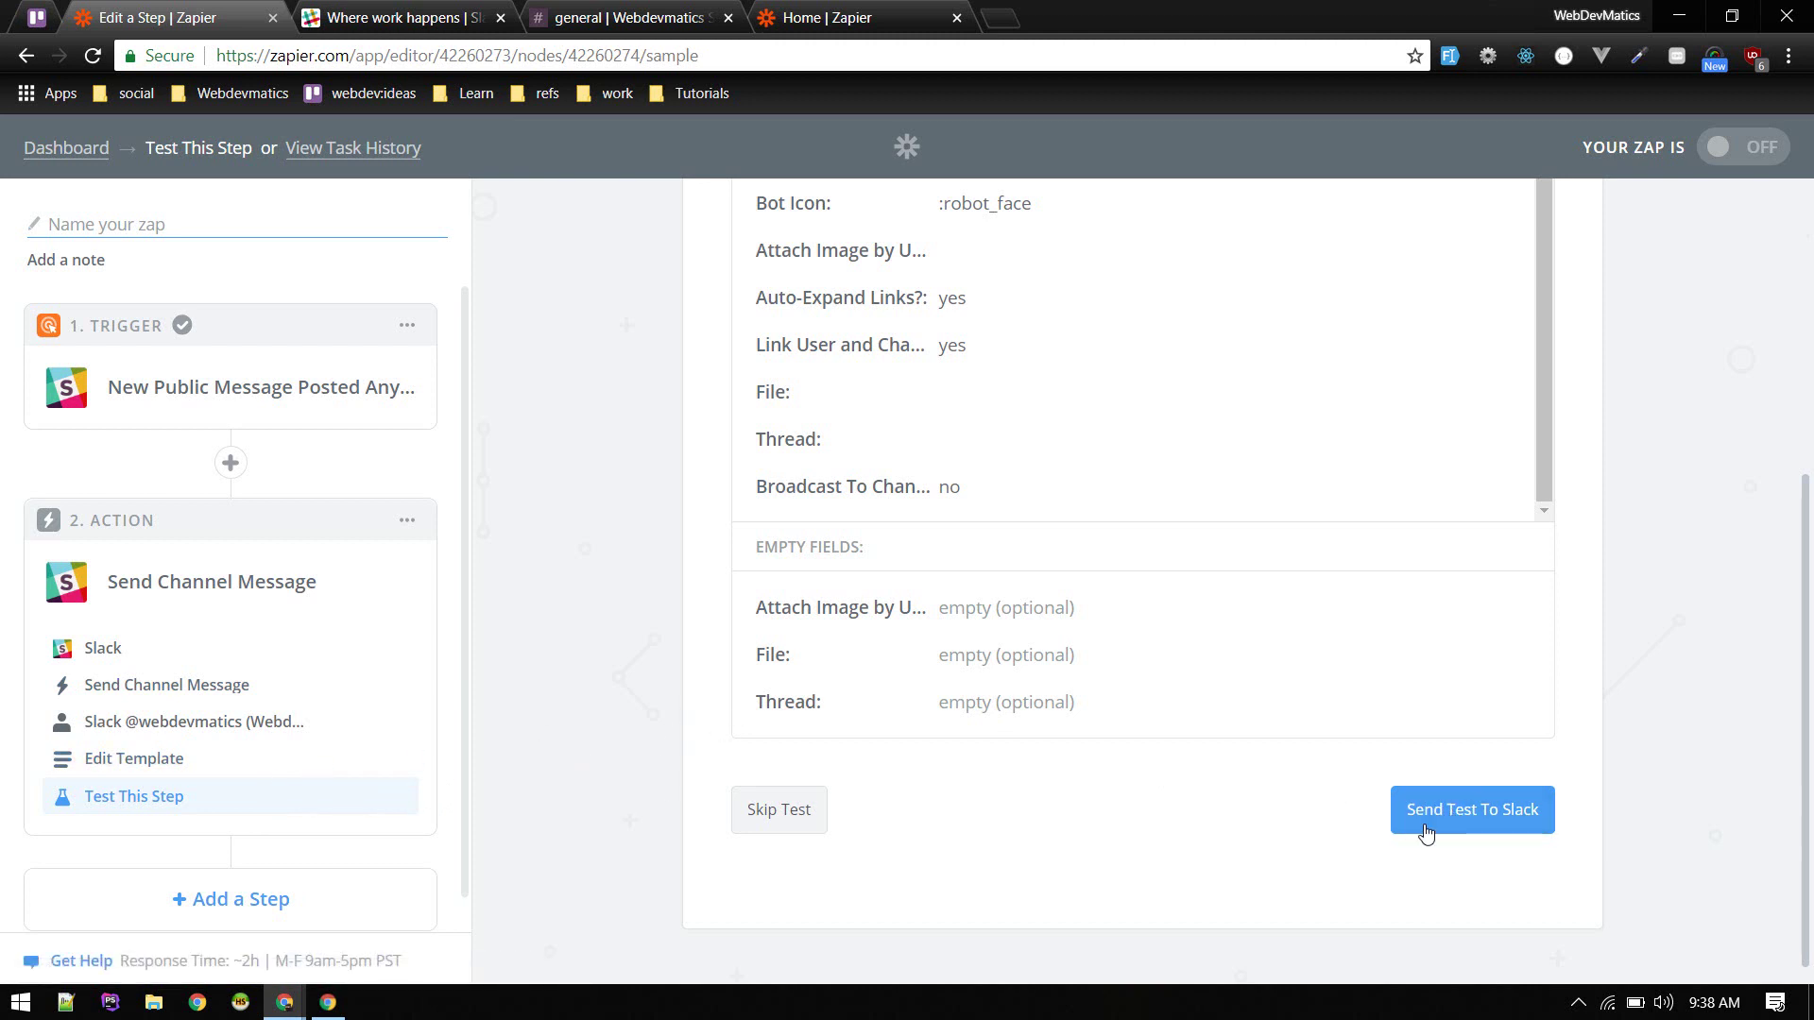
left_click(1480, 822)
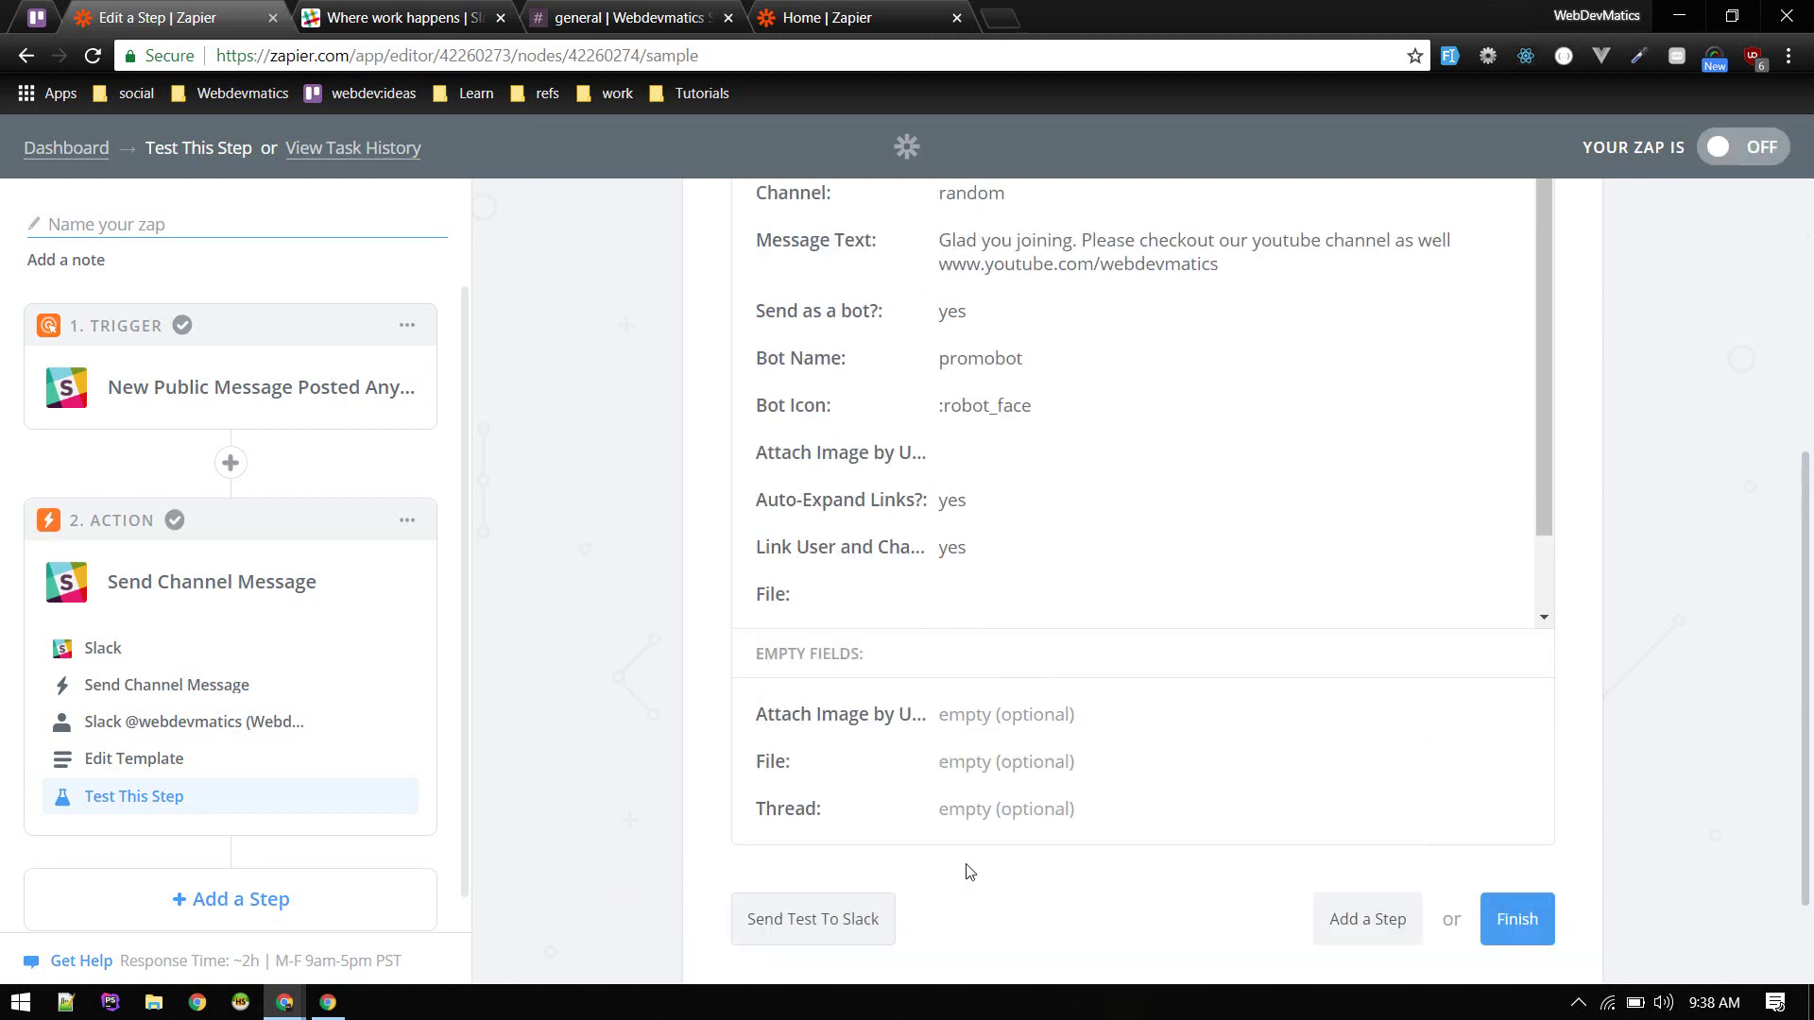
left_click(1517, 798)
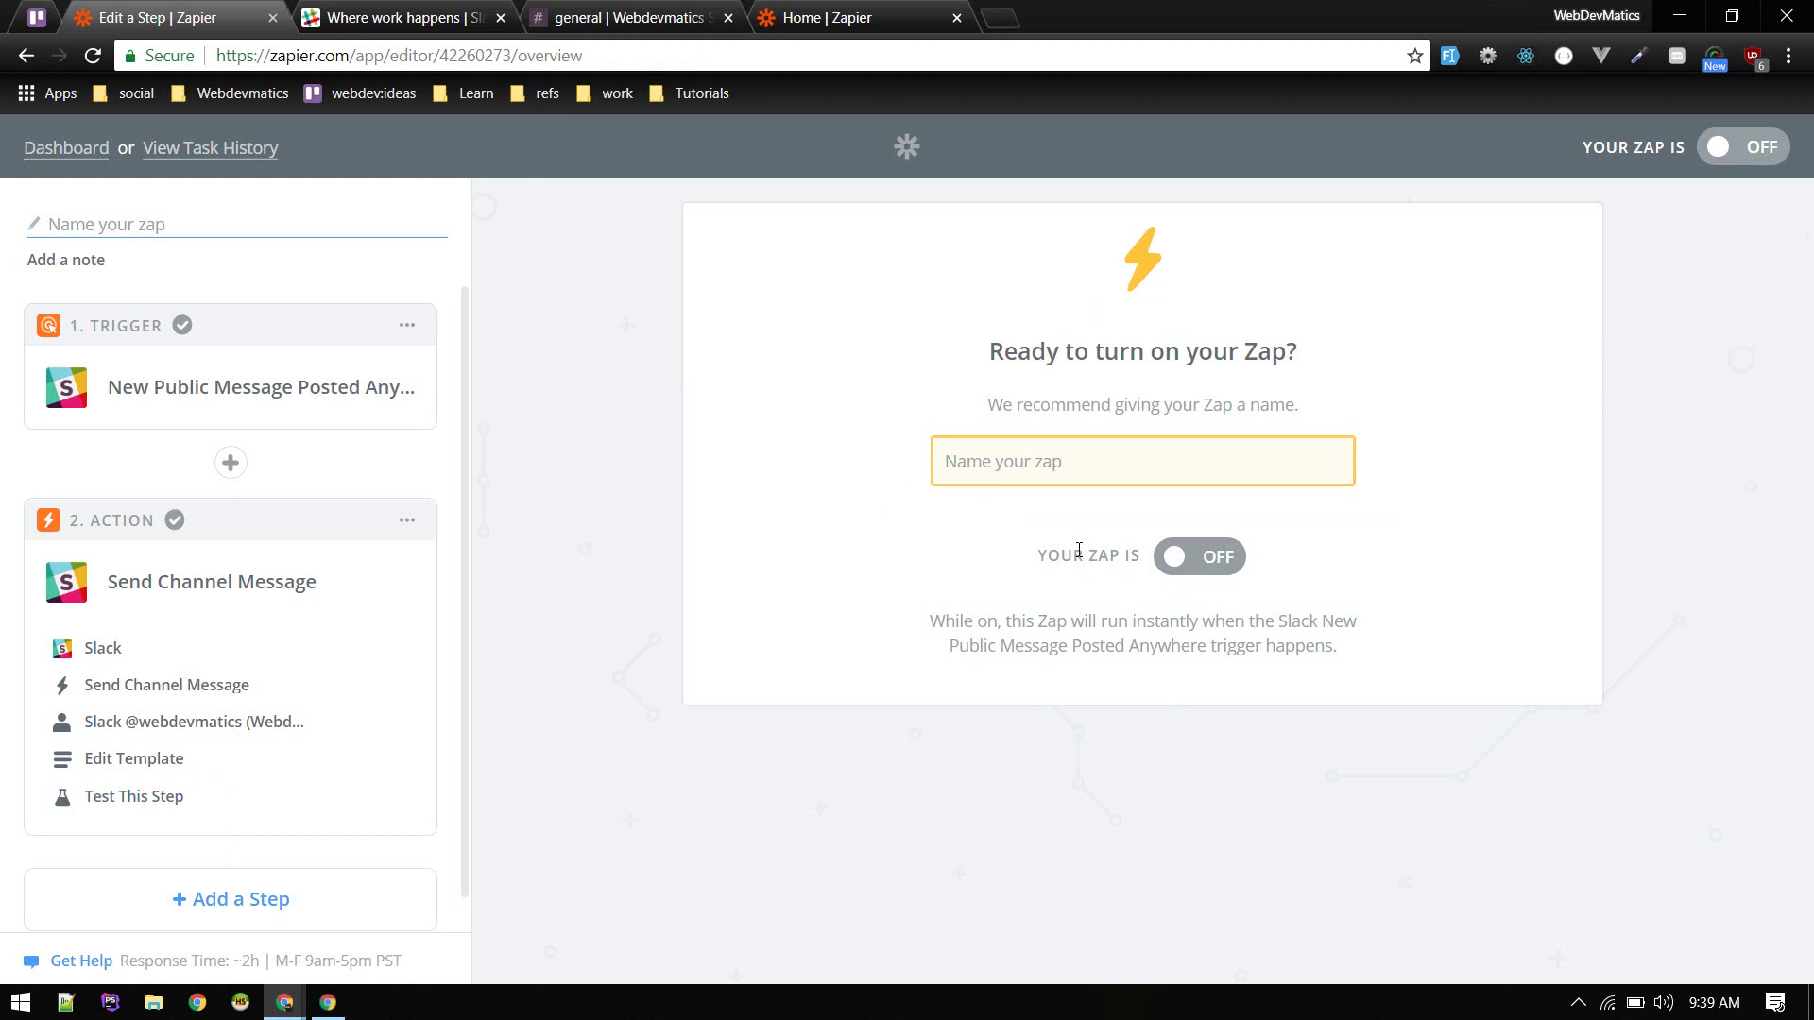
Flip the Your Zap Is toggle to ON and paste promozap as the zap name
left_click(1240, 554)
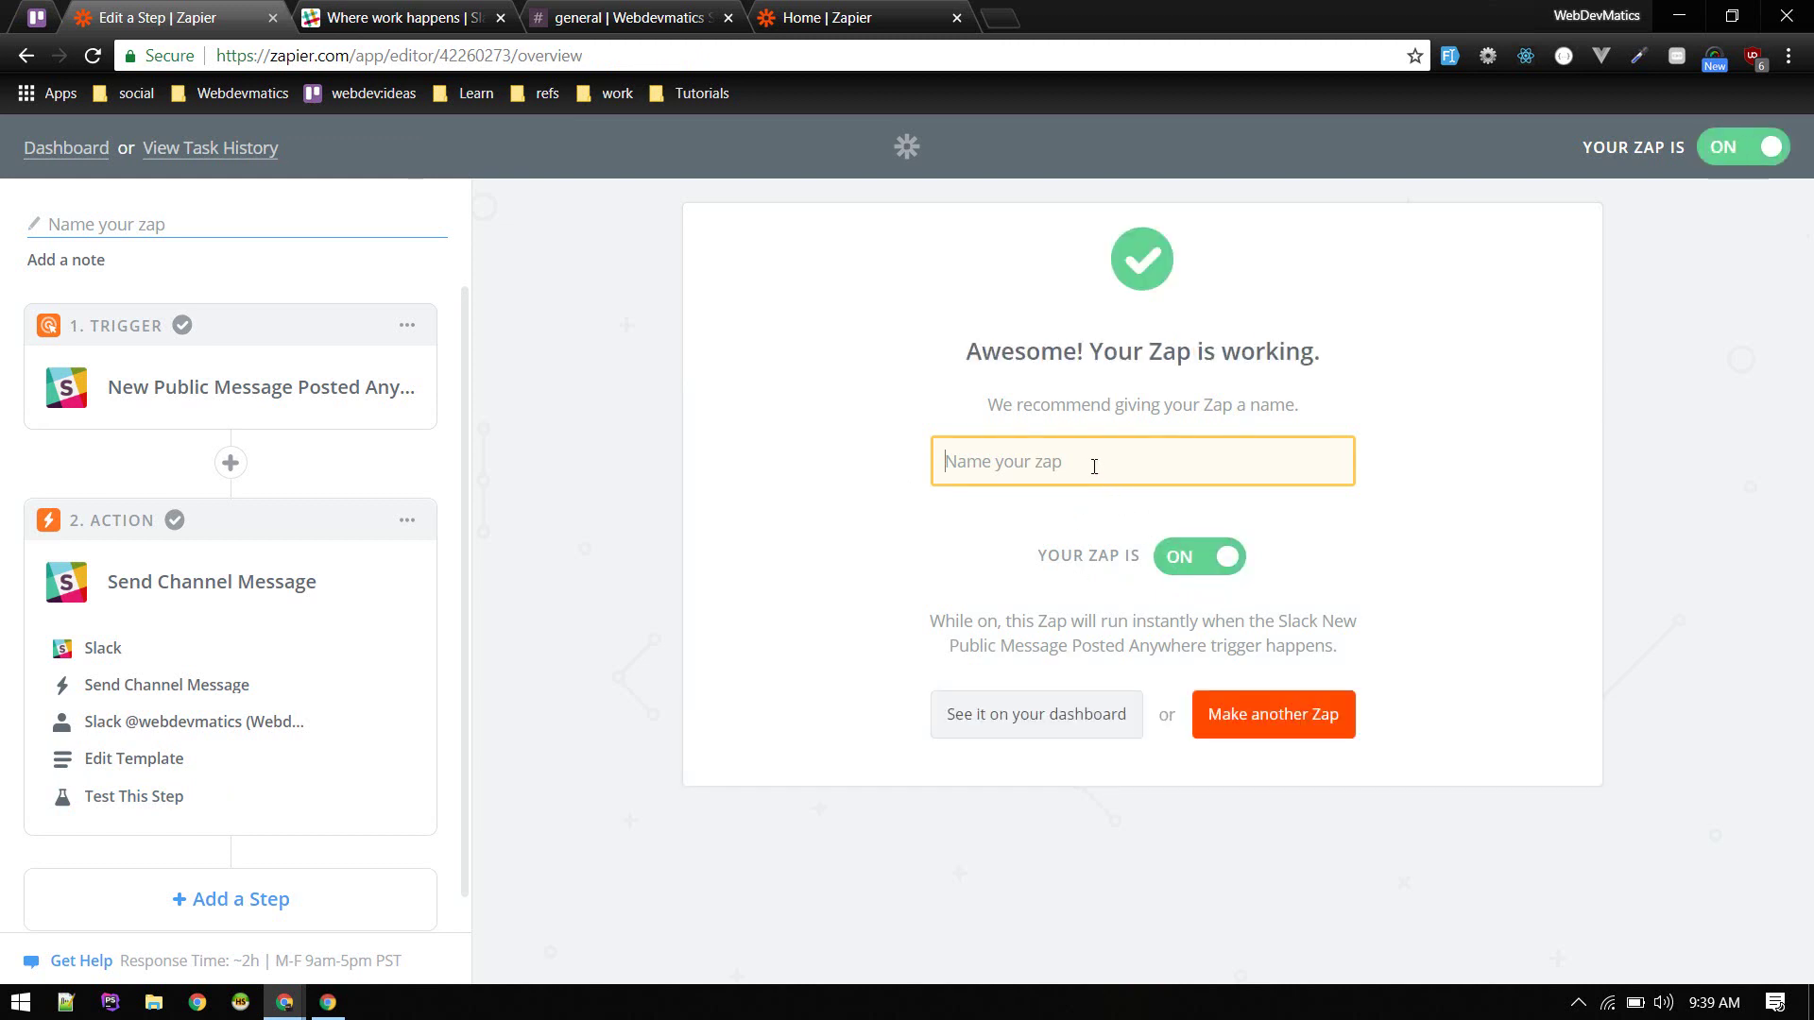
type("promozap")
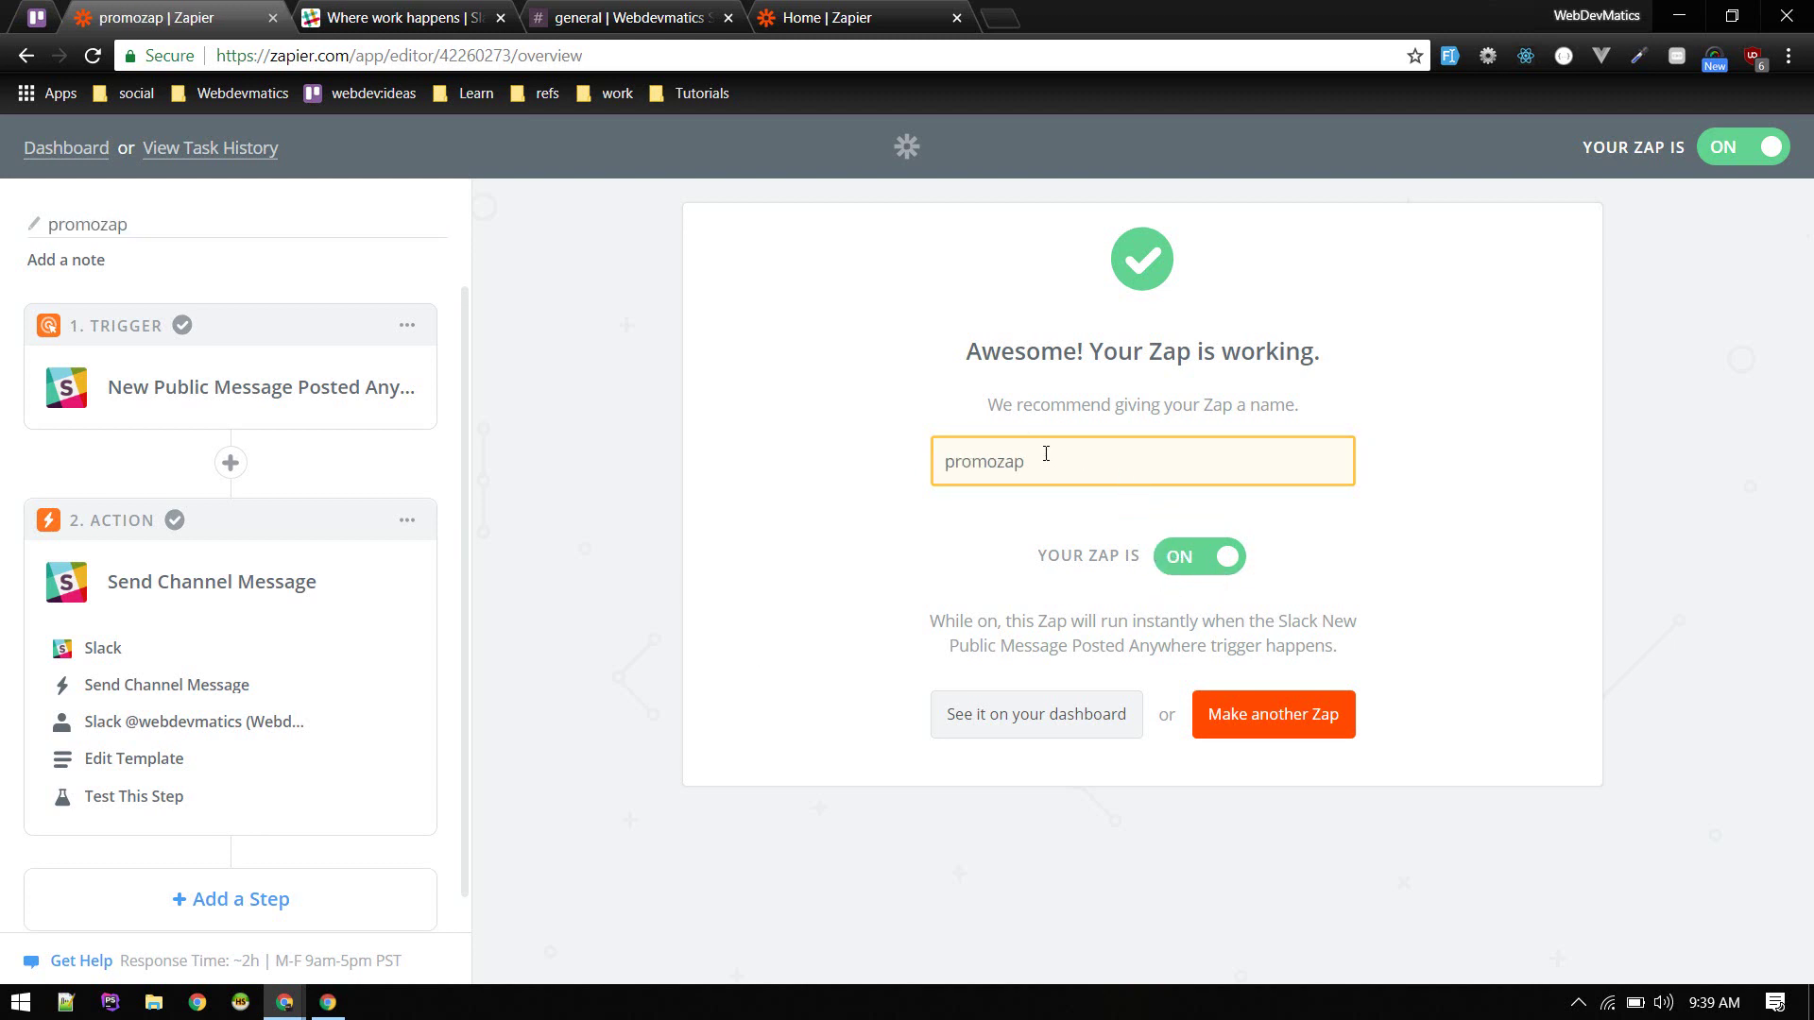
left_click_drag(1046, 453, 915, 468)
left_click(971, 548)
In Slack's #random channel, post the test message 'hey man'
left_click(629, 17)
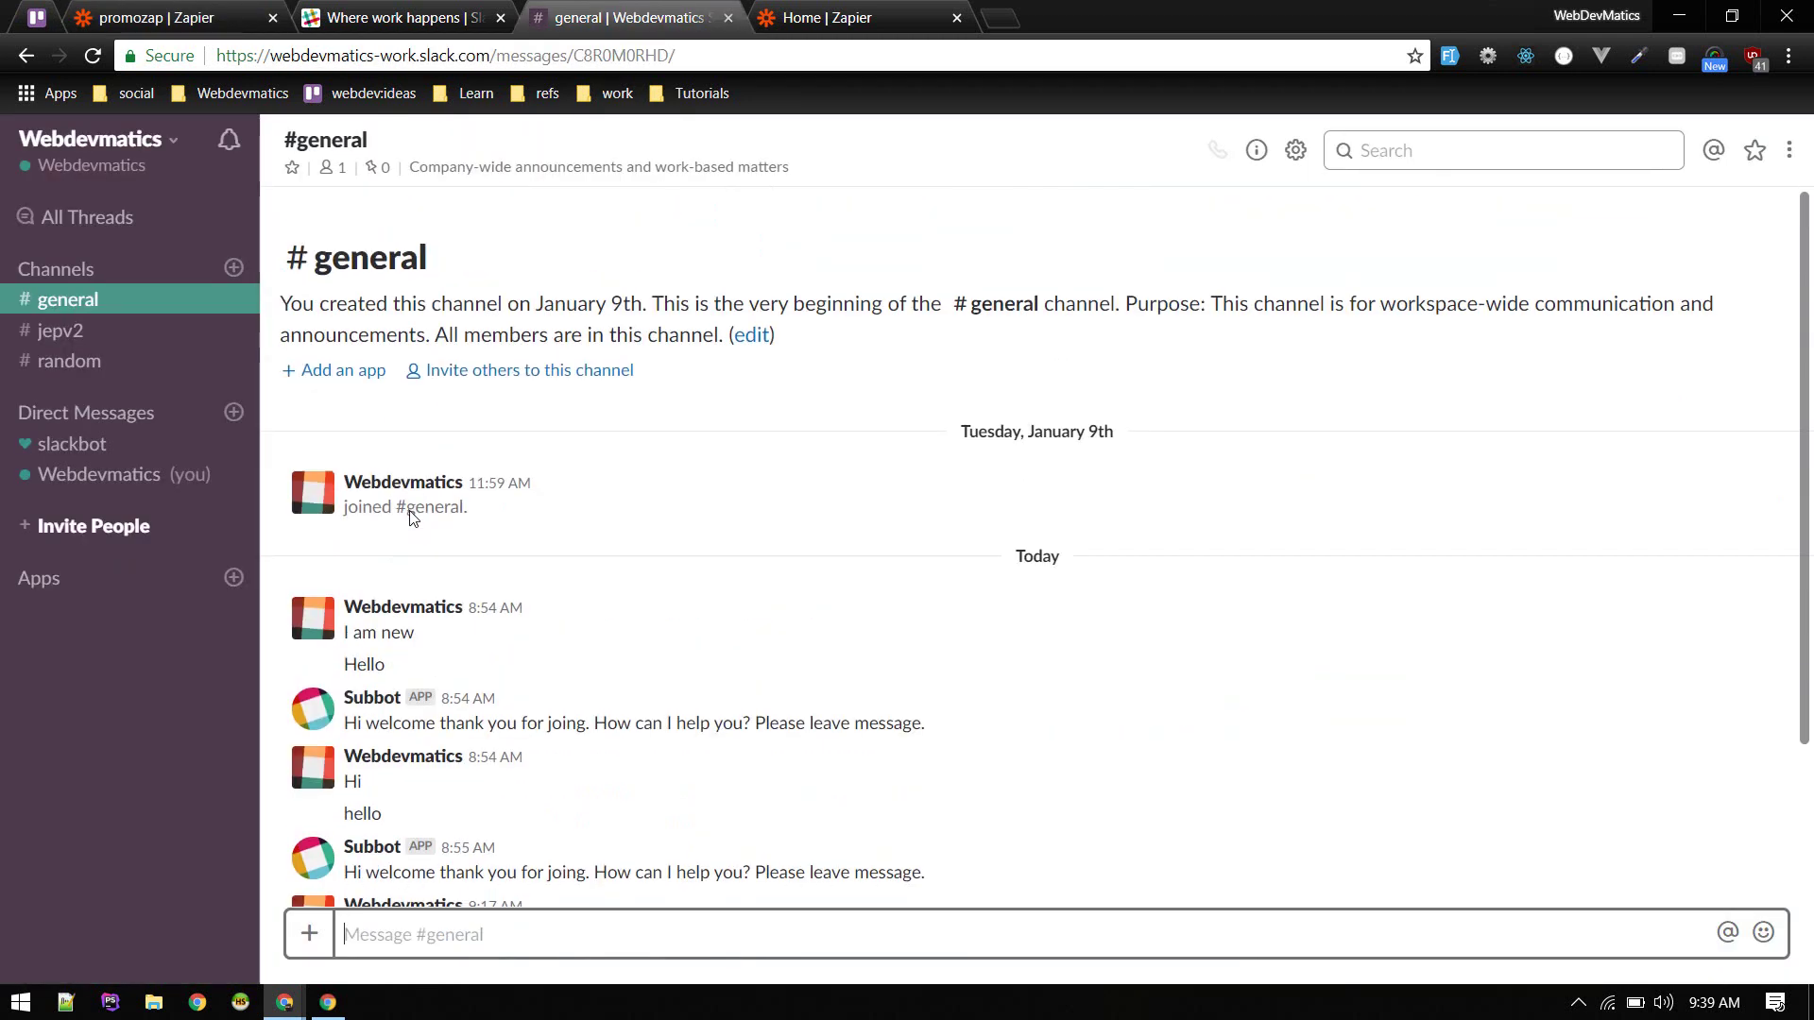
left_click(100, 366)
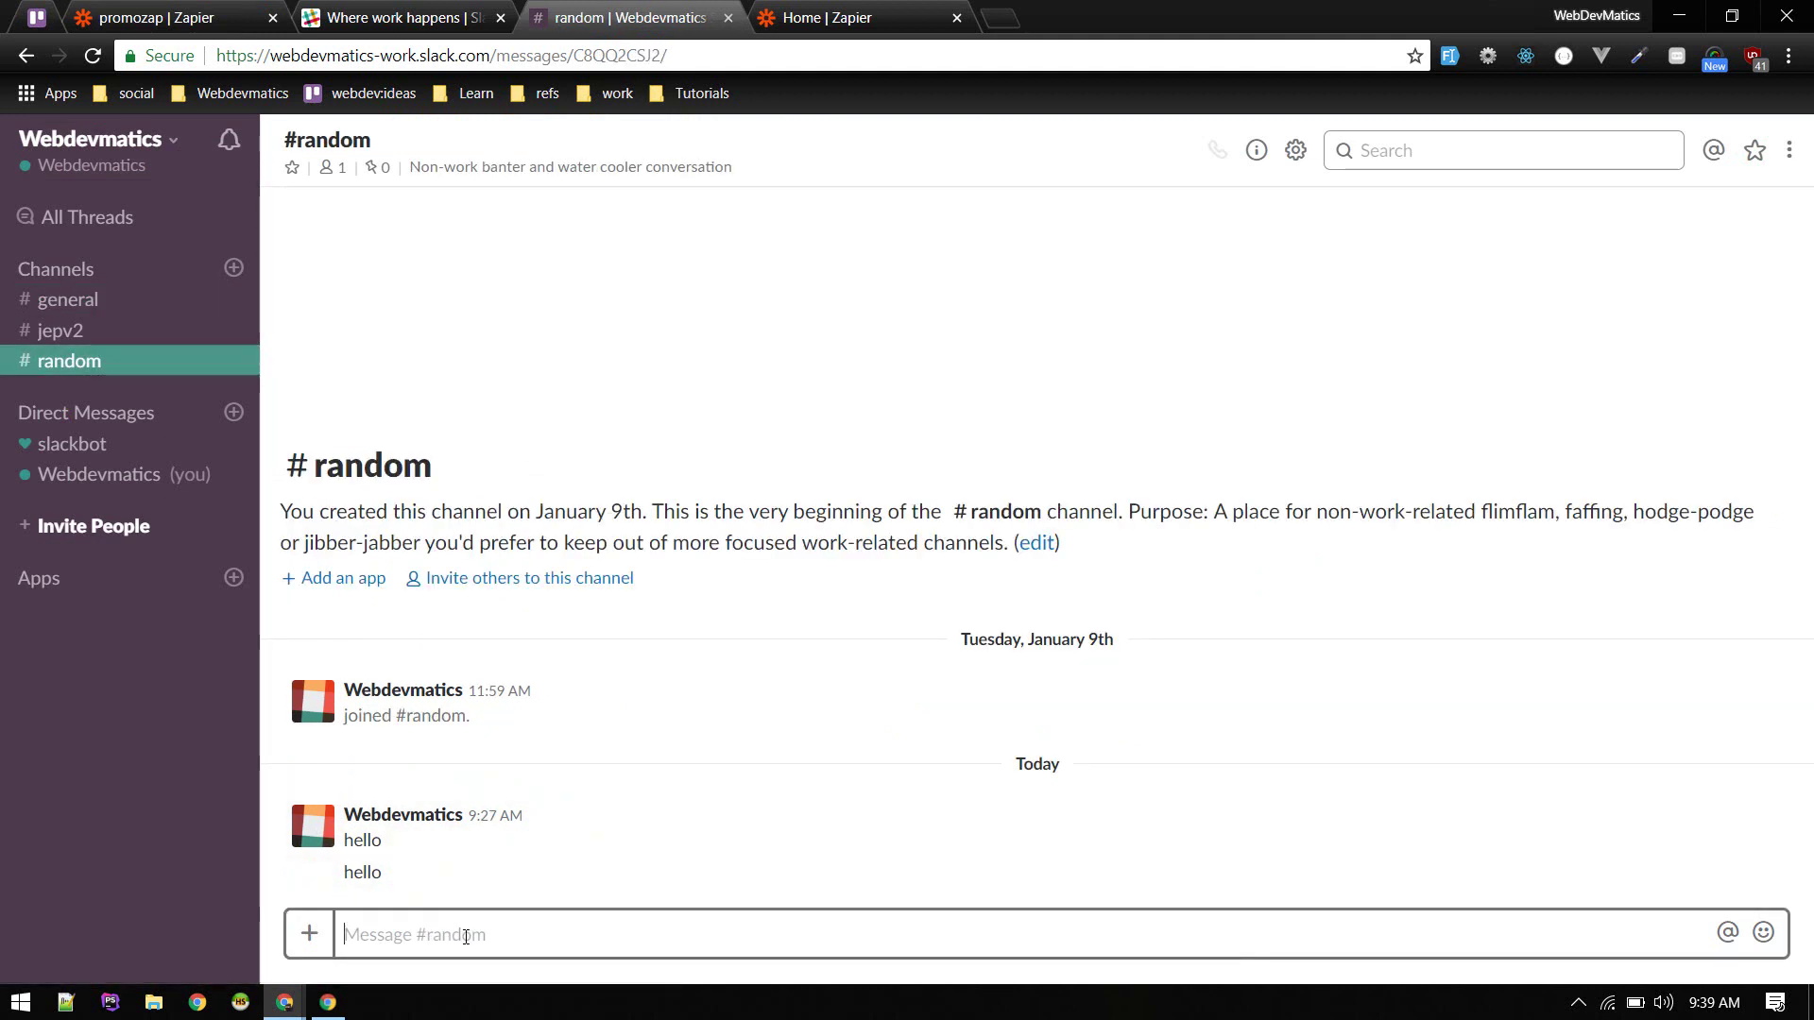
type("s")
key("BackSpace")
type("any me")
key("BackSpace")
key("BackSpace")
key("BackSpace")
key("BackSpace")
key("BackSpace")
type("hey man")
key("Return")
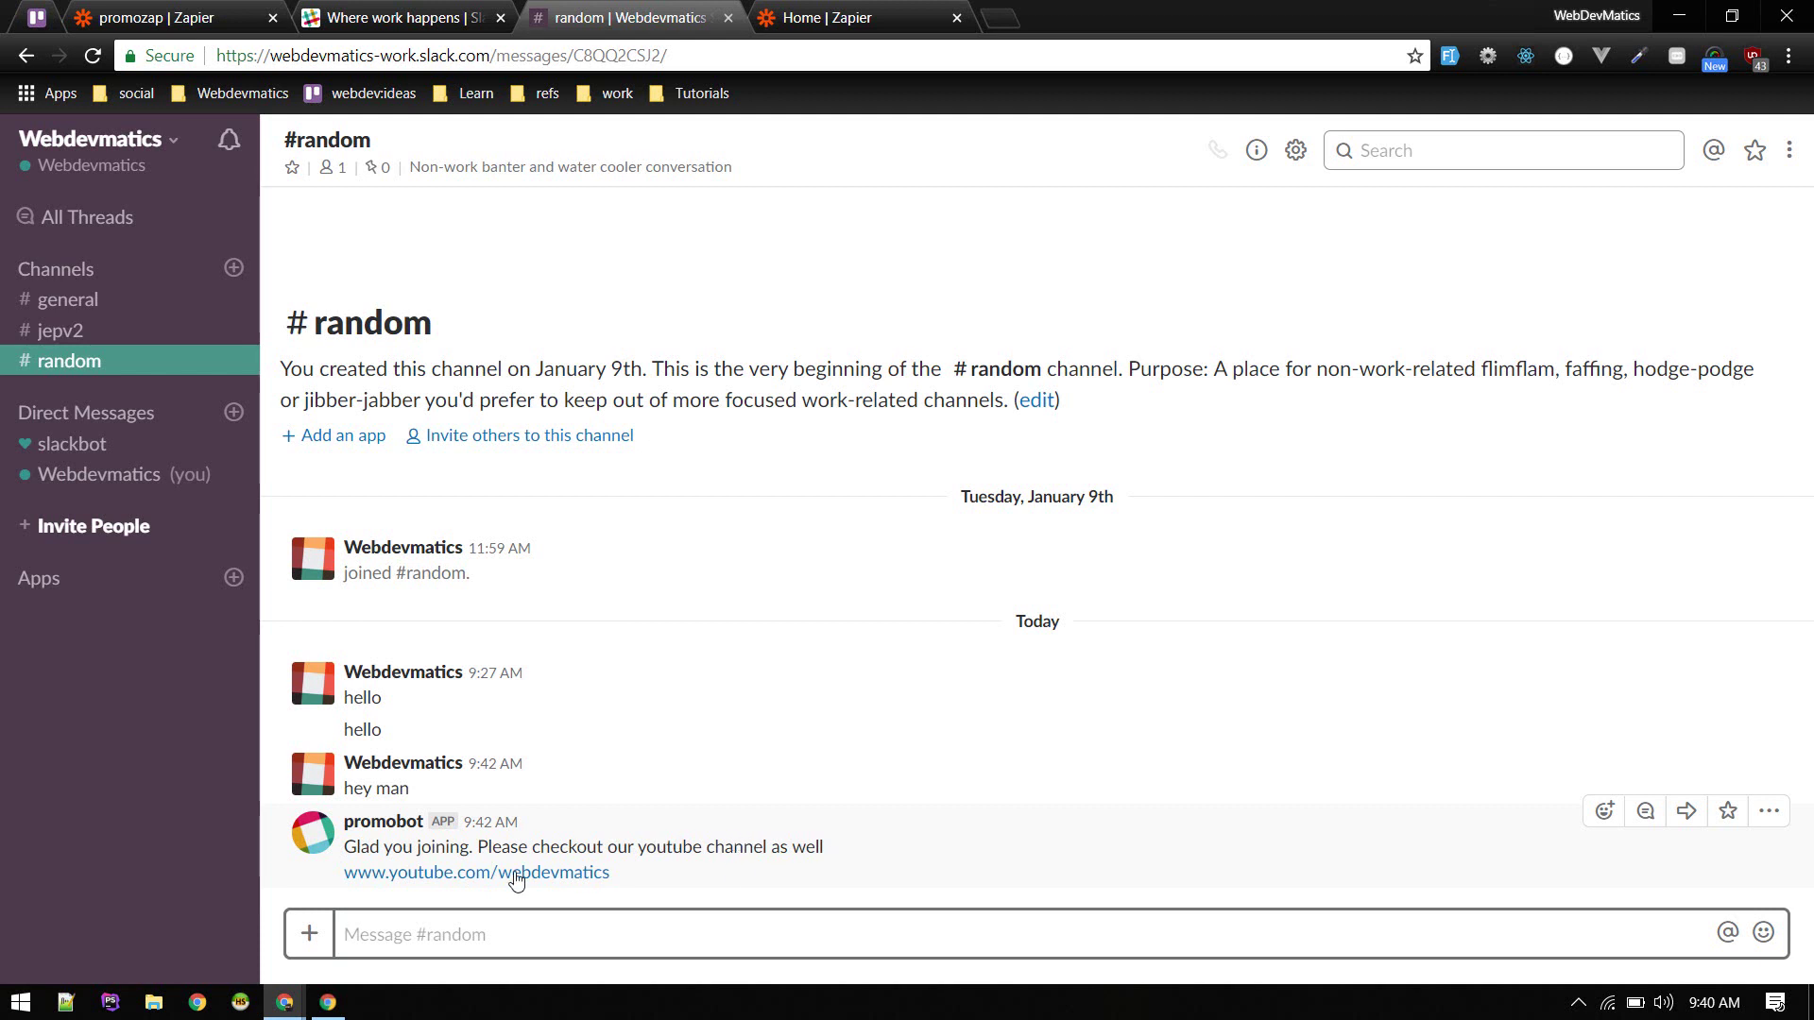
Post 'dkjfklsjdf' and check that promobot answers each post with the YouTube invitation
type("dkjfklsjdf")
key("Return")
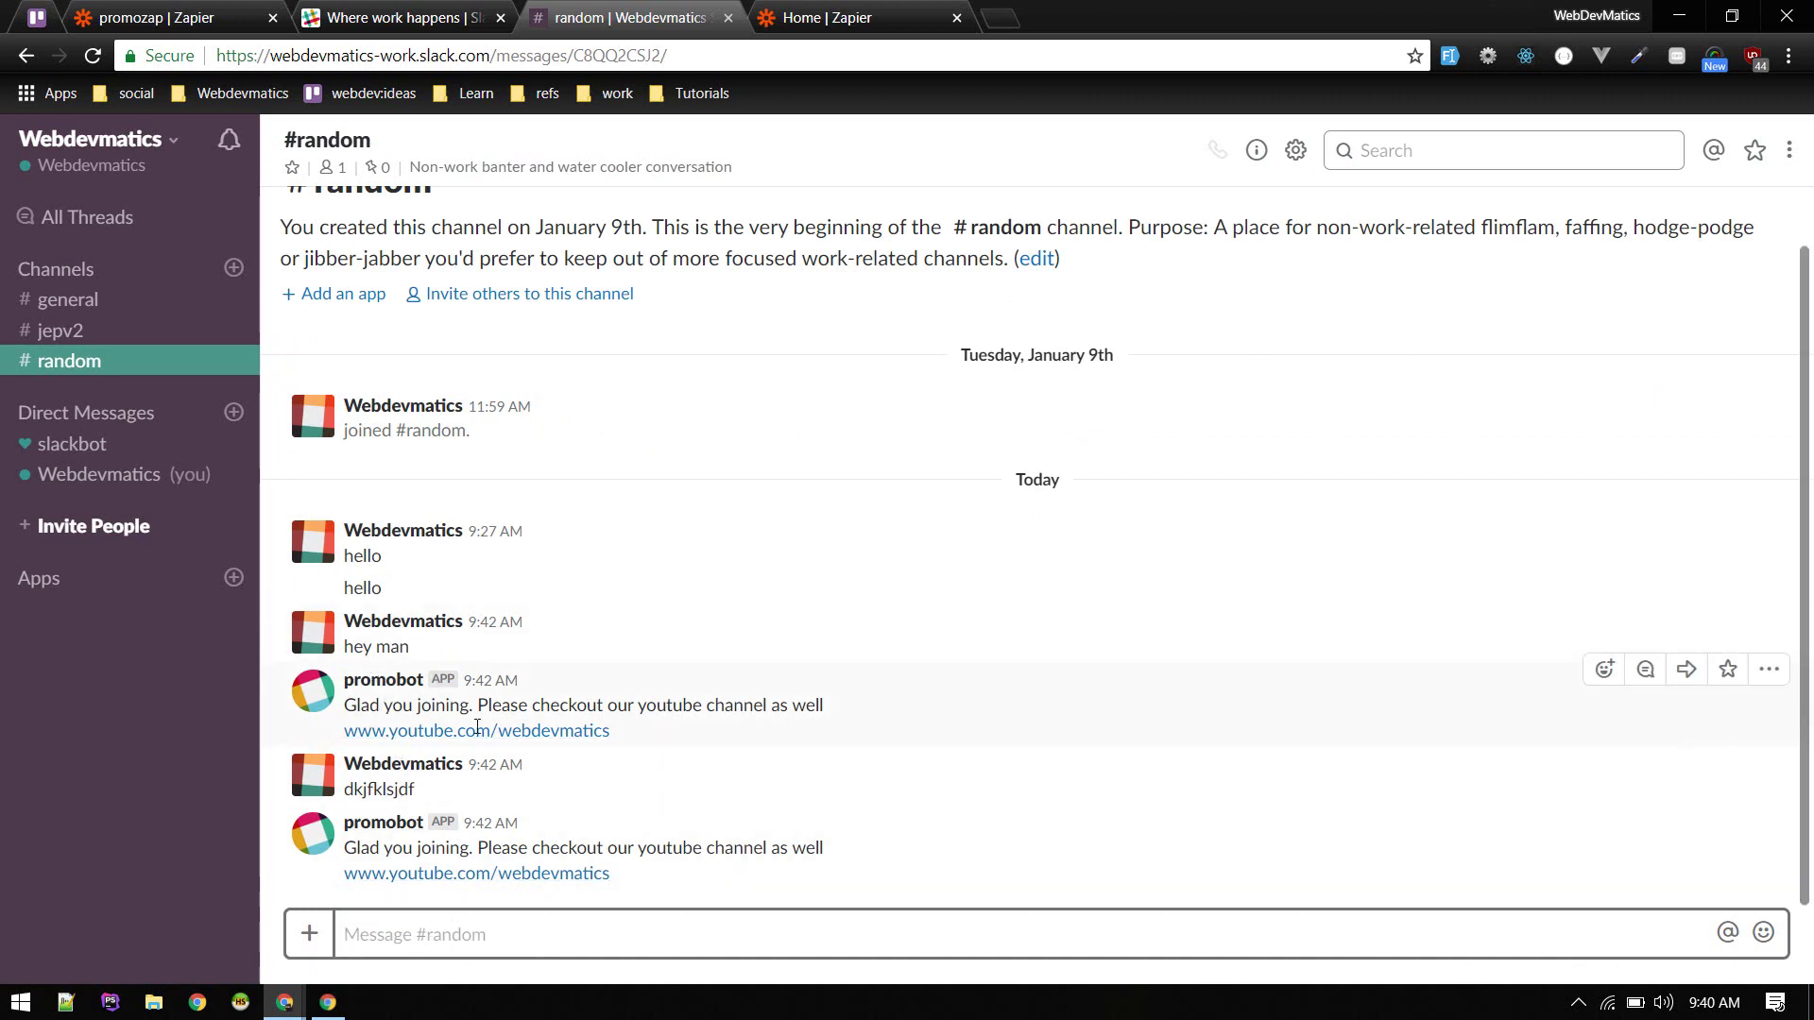
key("alt+Tab")
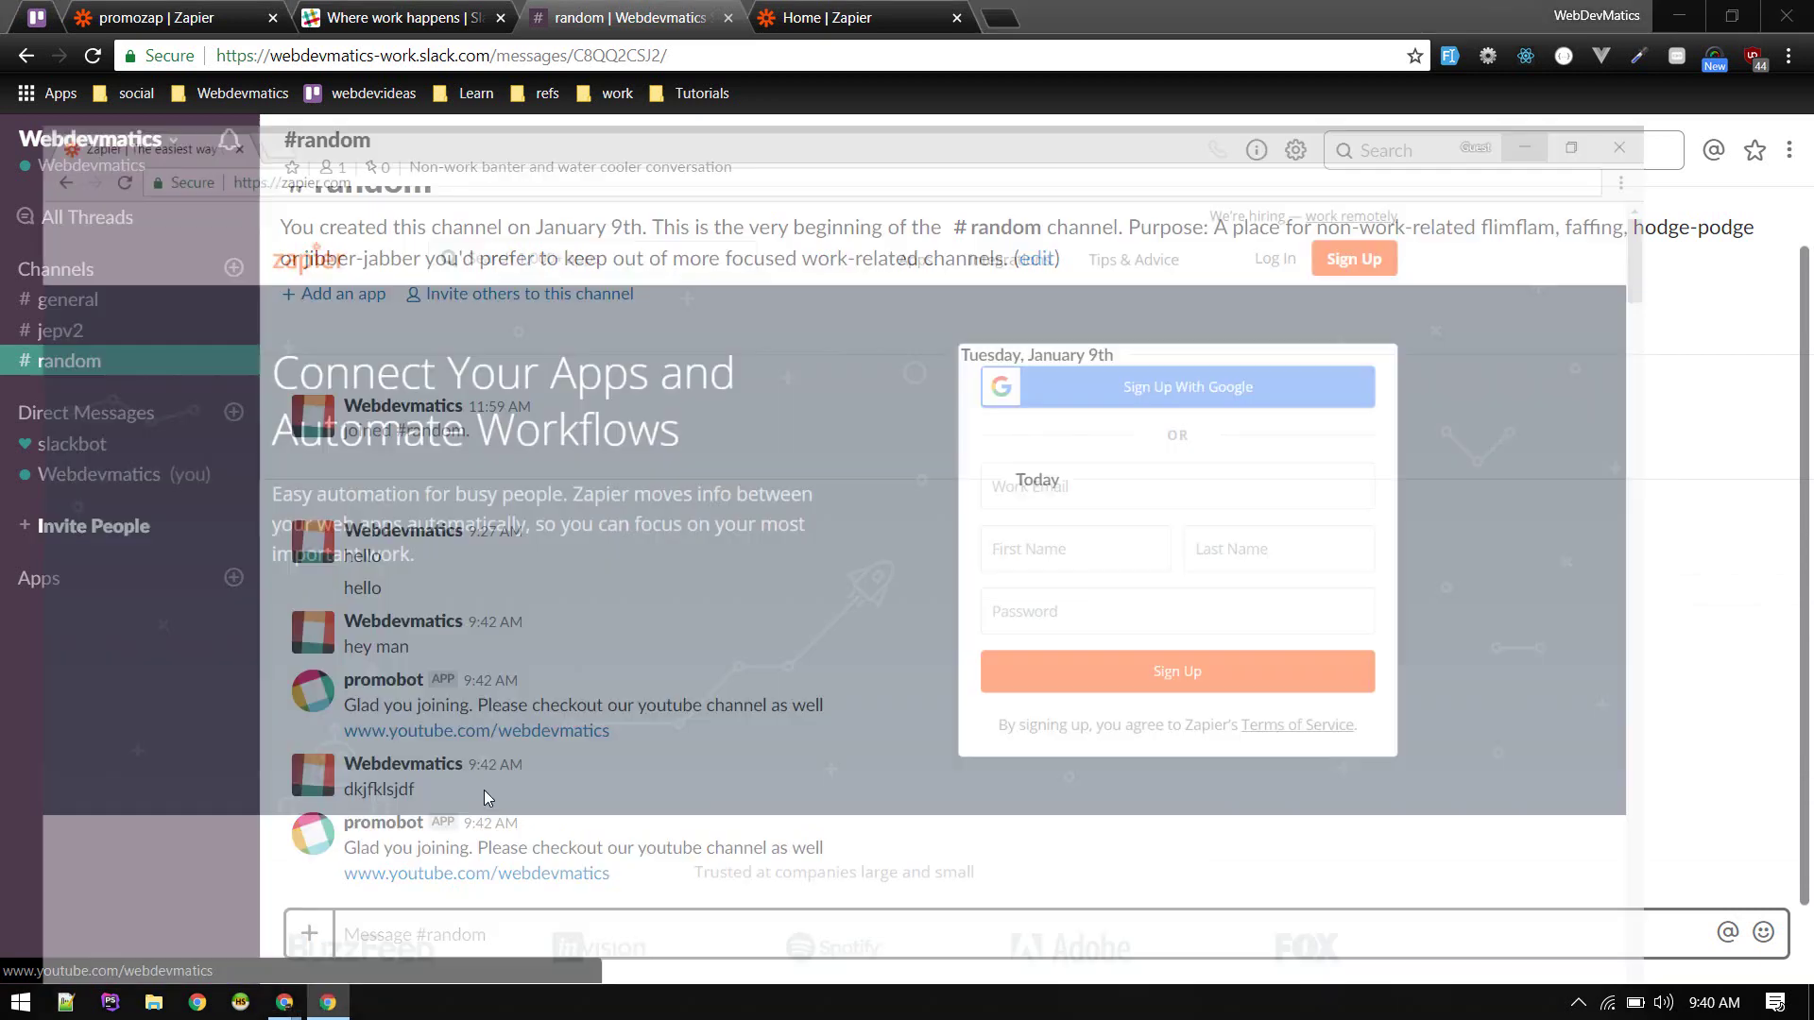
key("alt+Tab")
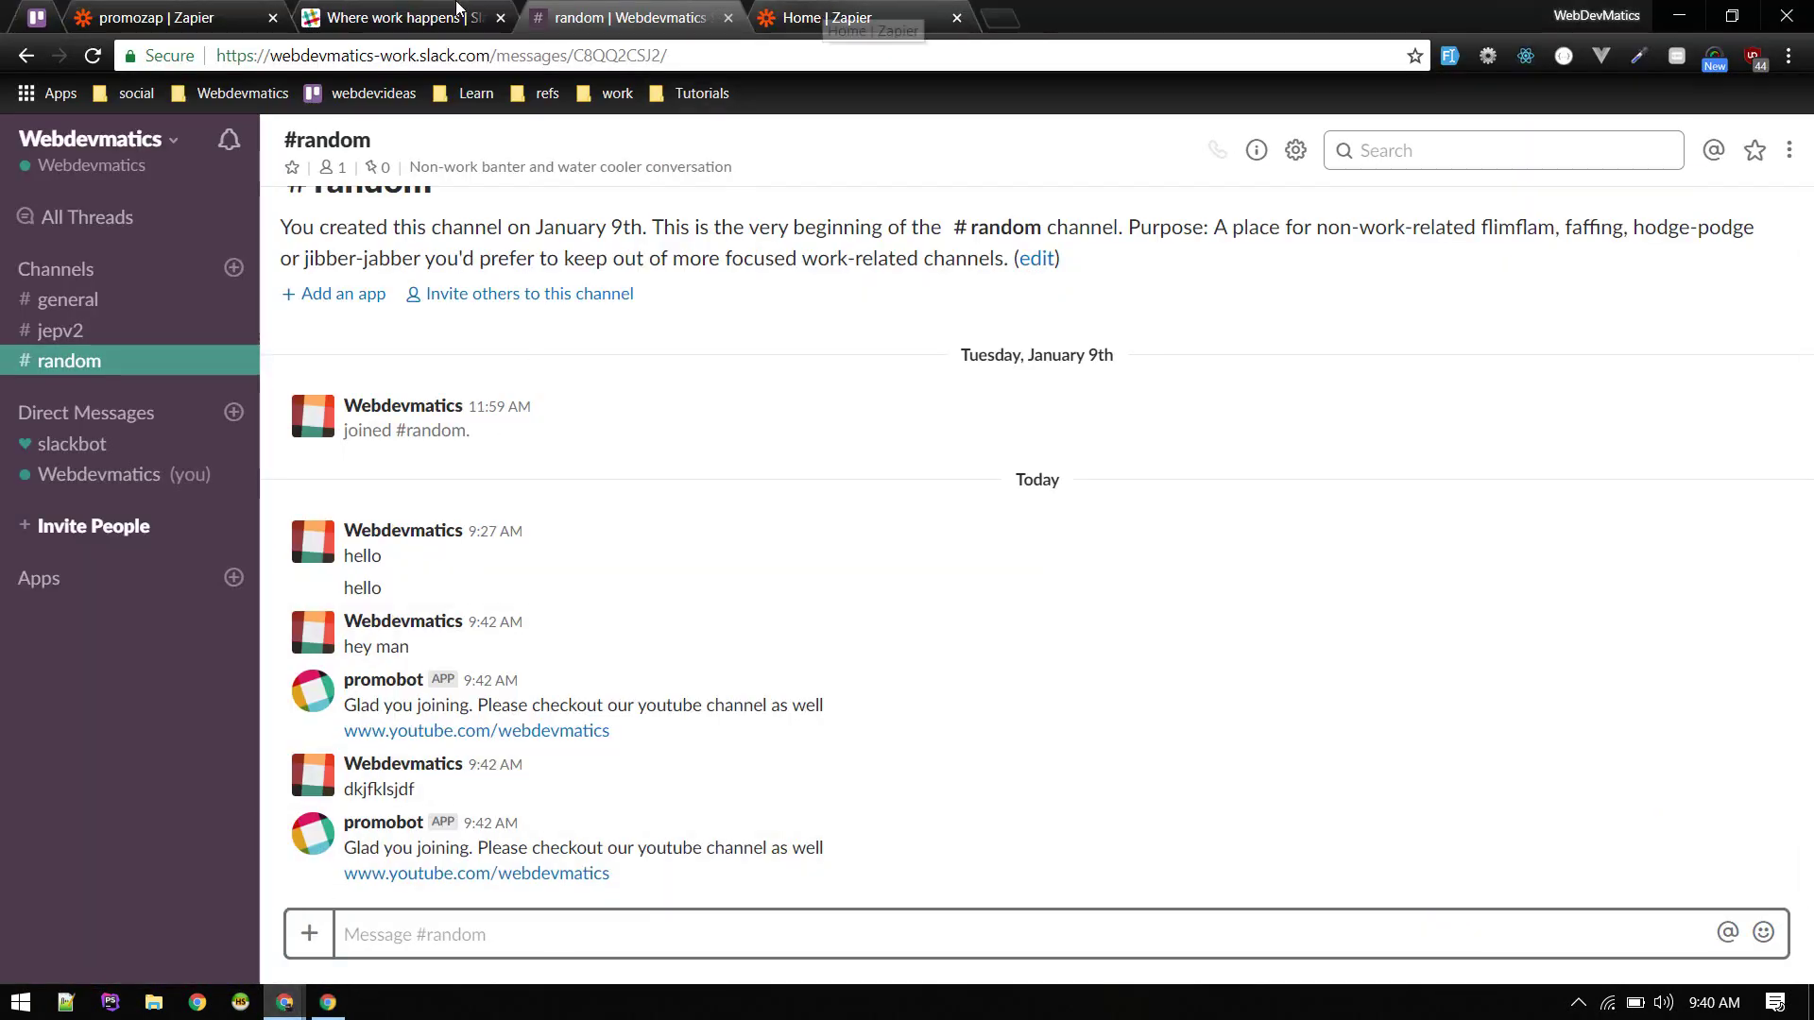
Add an 'Only continue if' filter step between the promozap trigger and action
key("ctrl+1")
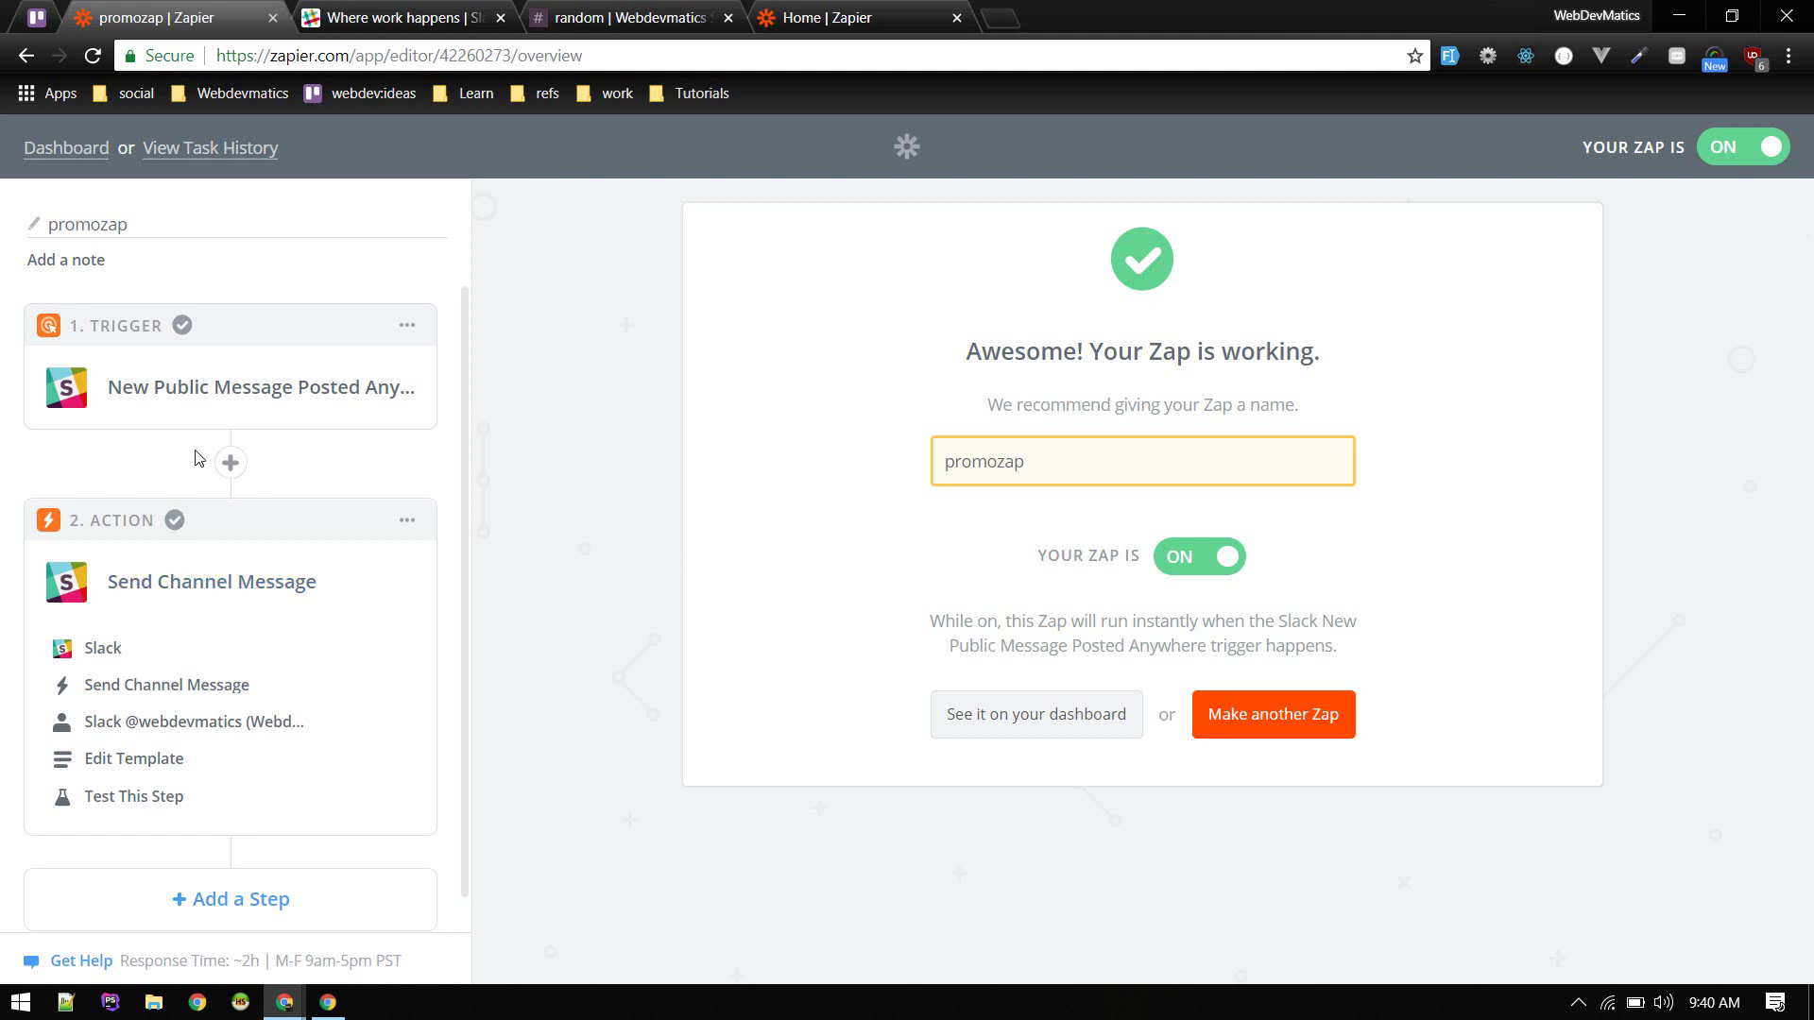
left_click(231, 462)
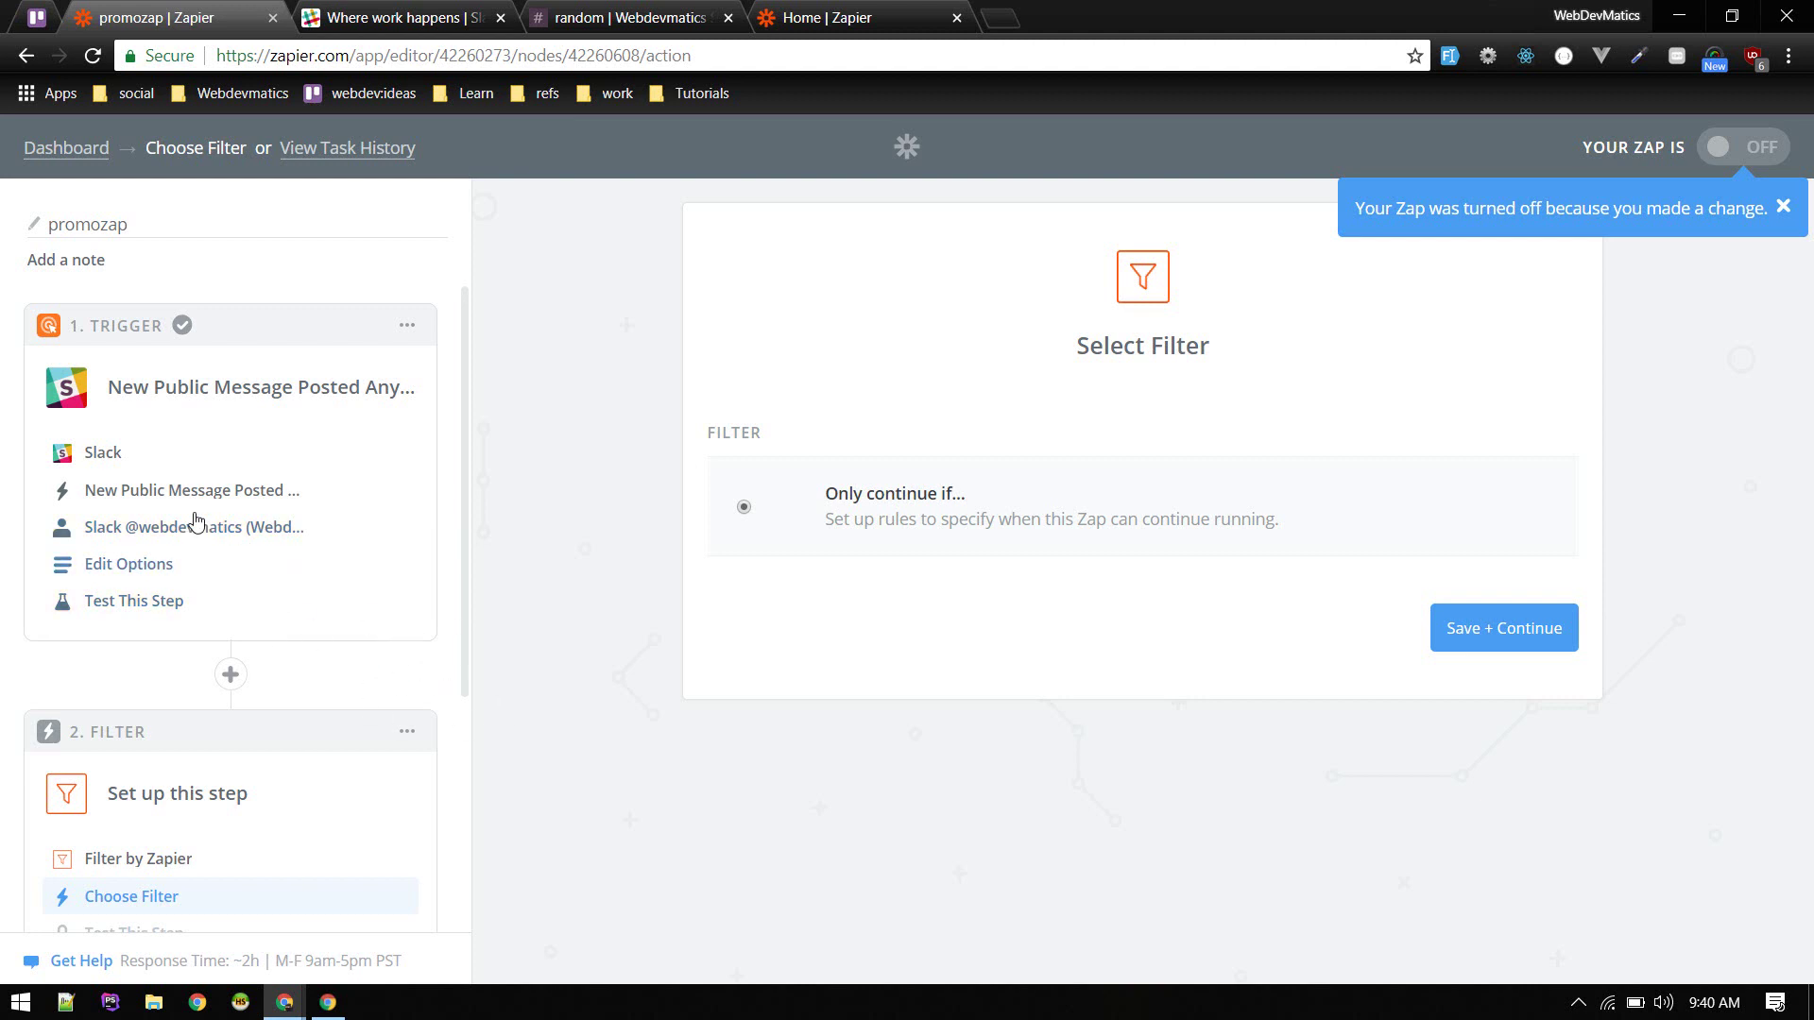
left_click(1497, 629)
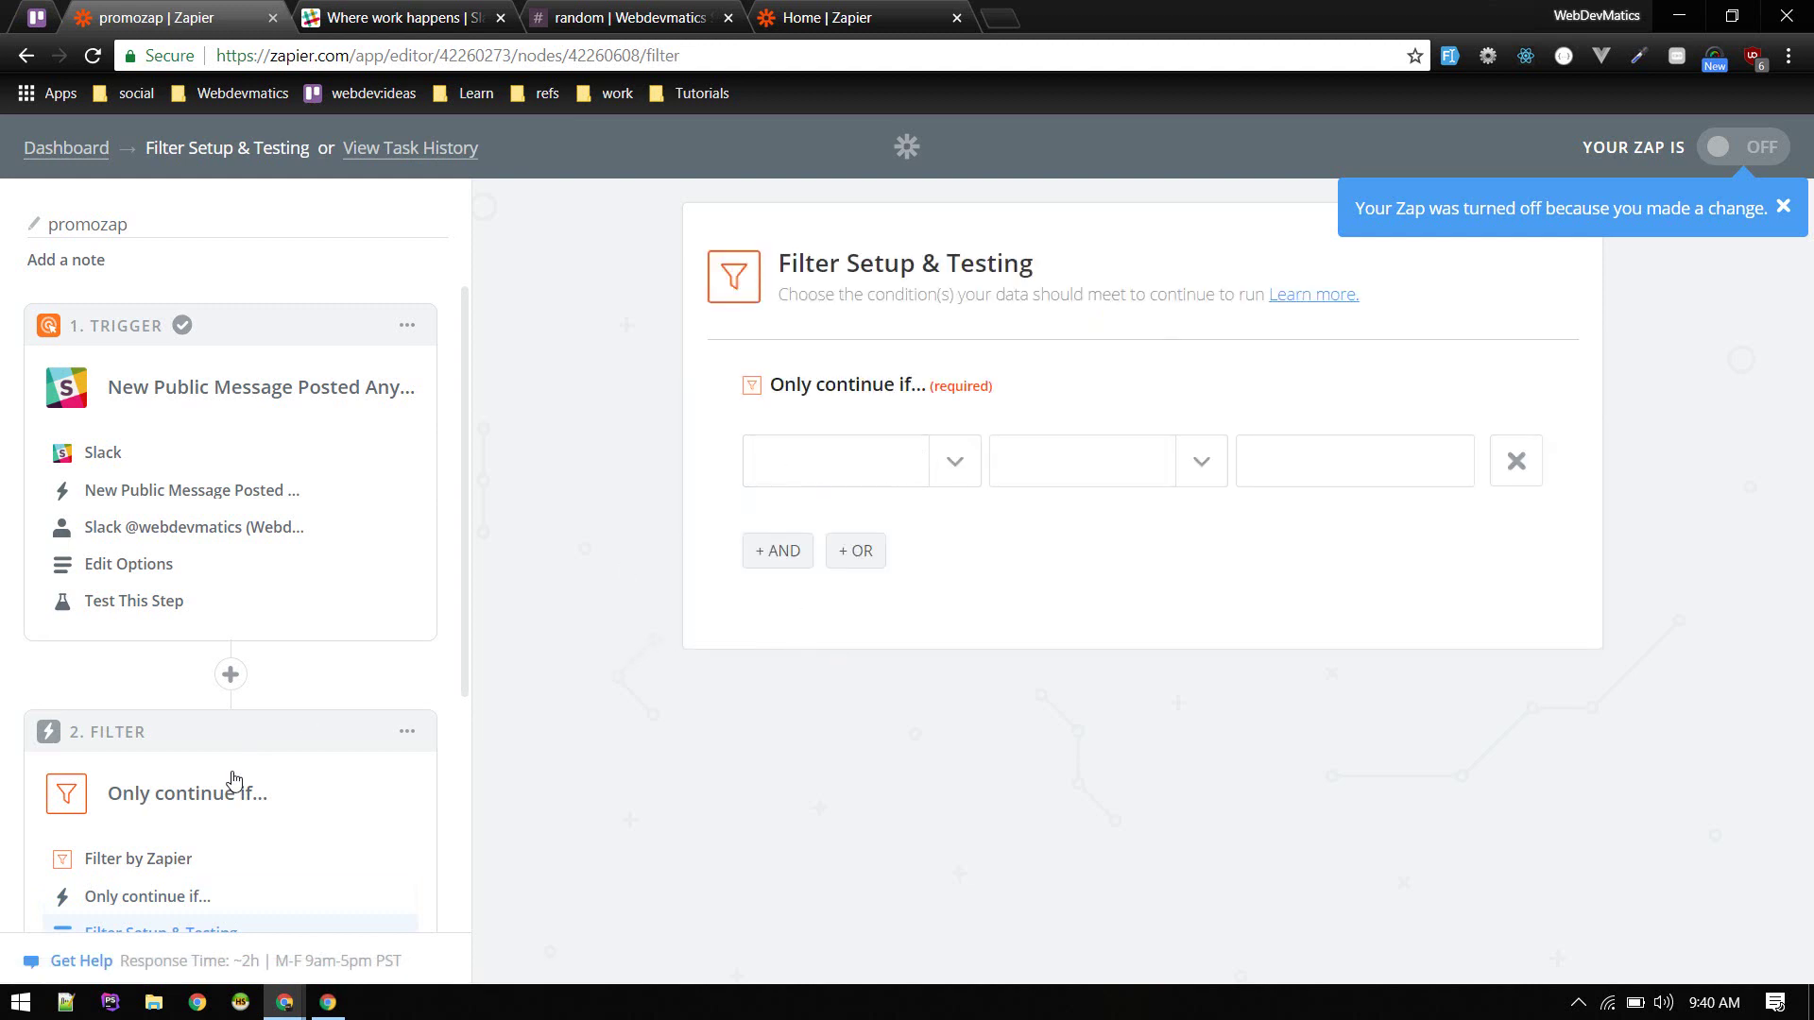
scroll(154, 794, "down", 3)
scroll(137, 801, "down", 2)
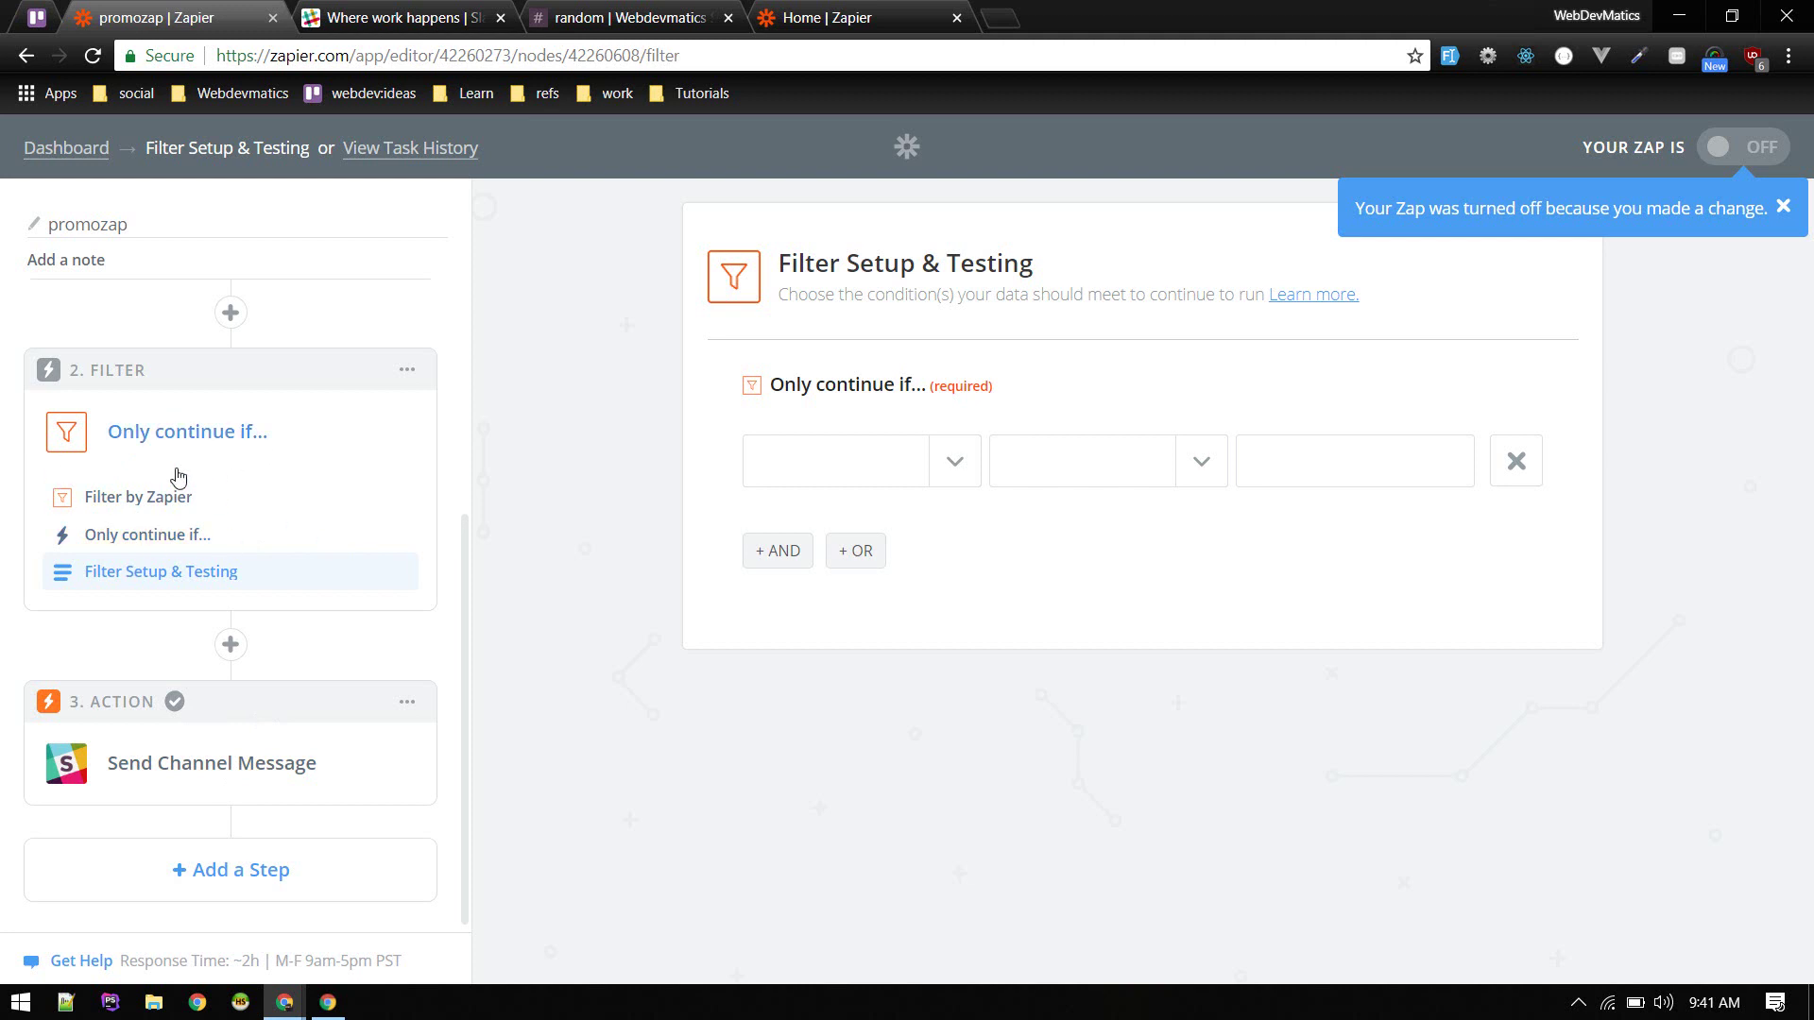
Choose Text as the field the filter checks
left_click(873, 464)
scroll(857, 673, "down", 1)
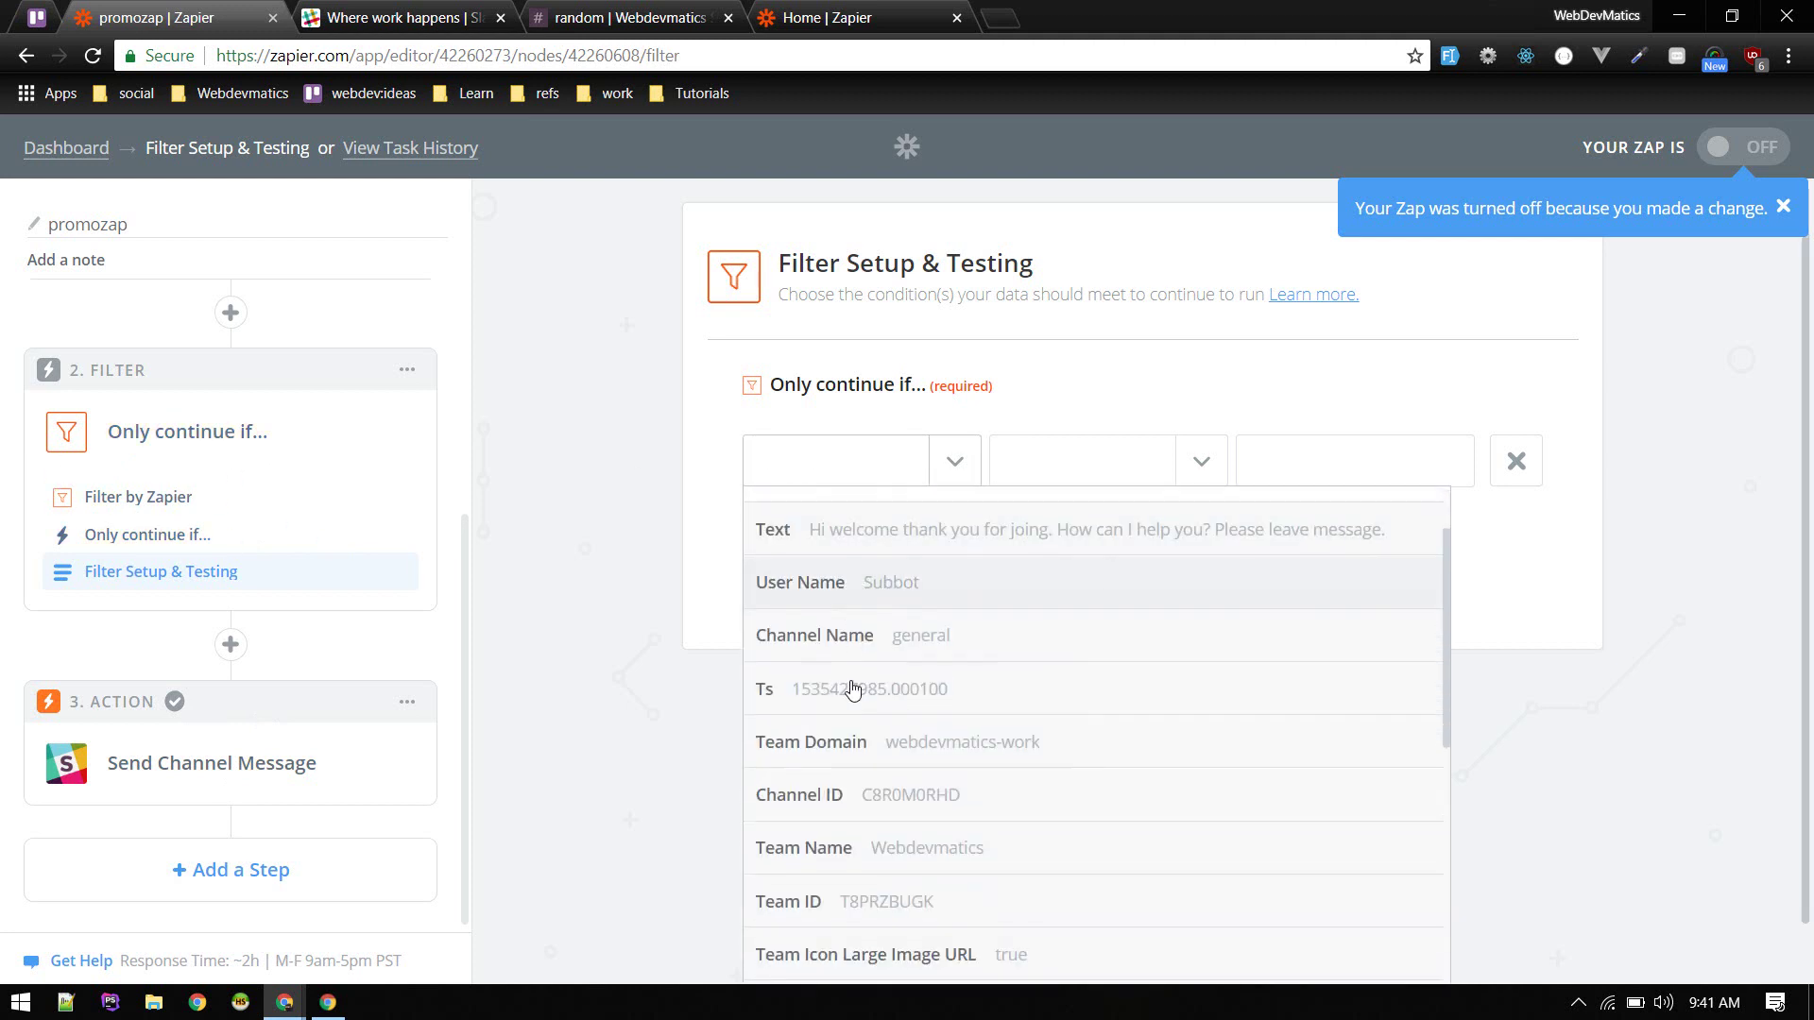
scroll(859, 702, "up", 1)
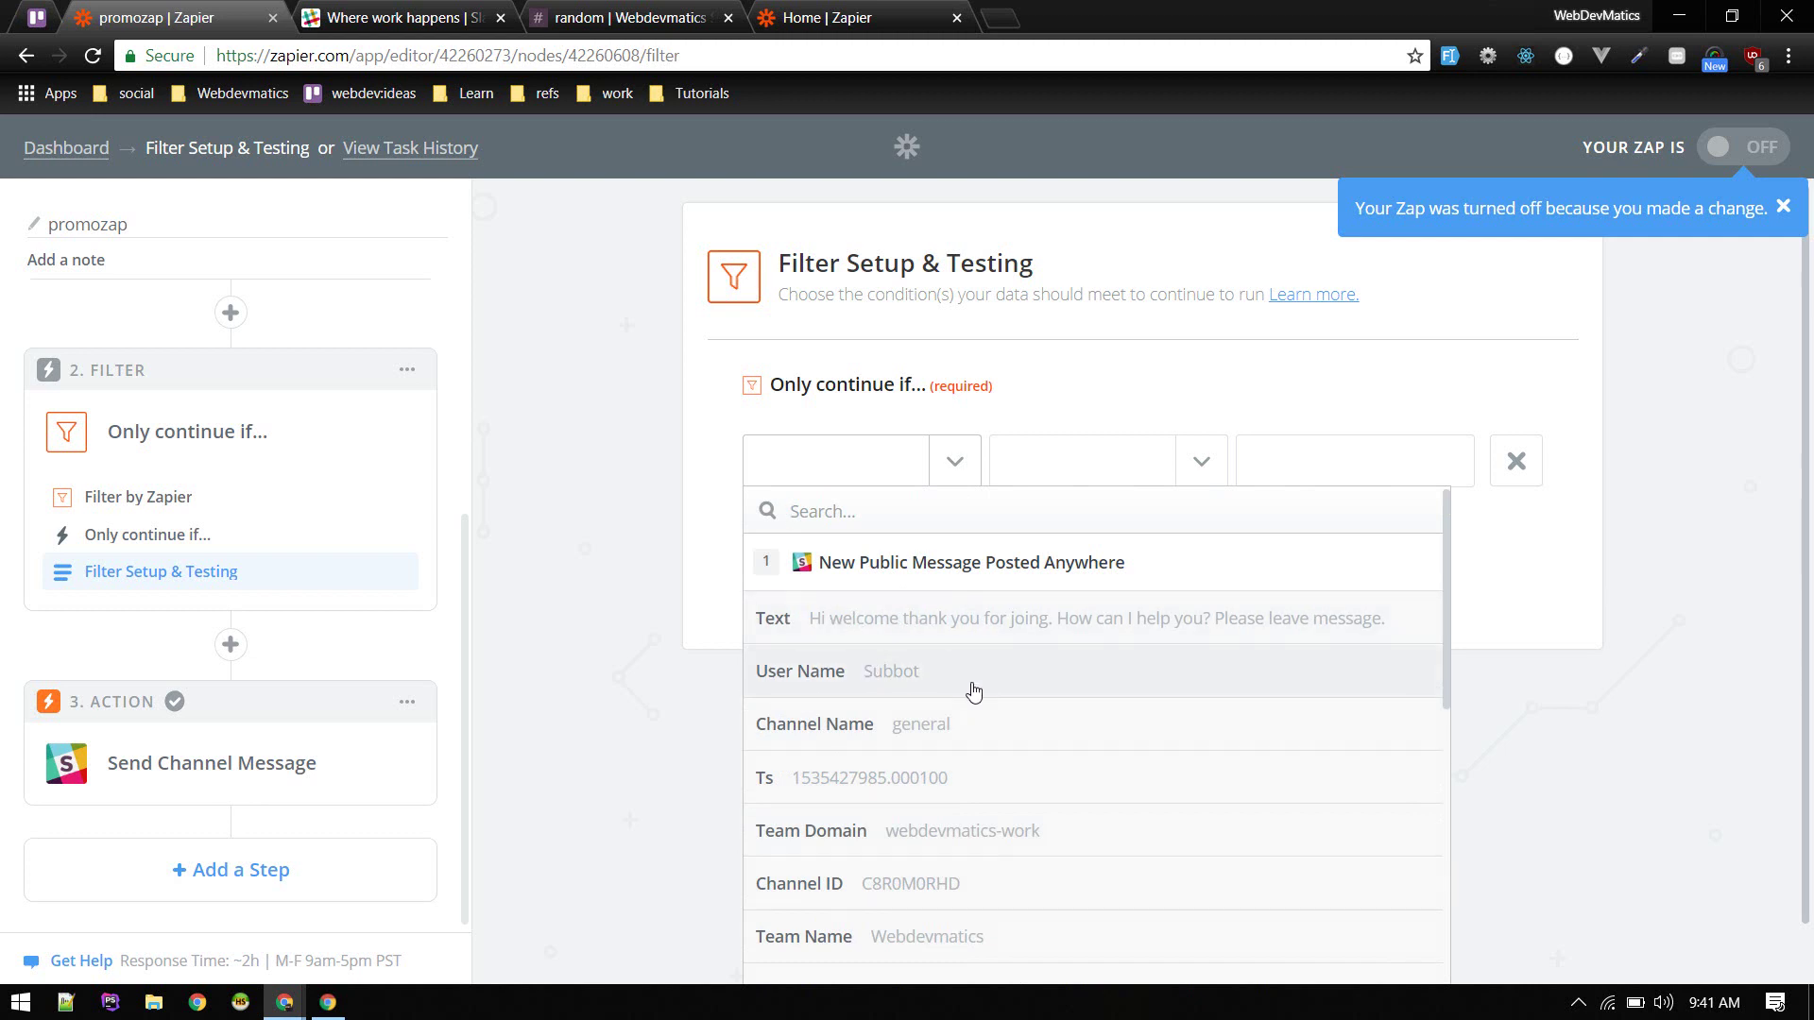
scroll(867, 825, "down", 2)
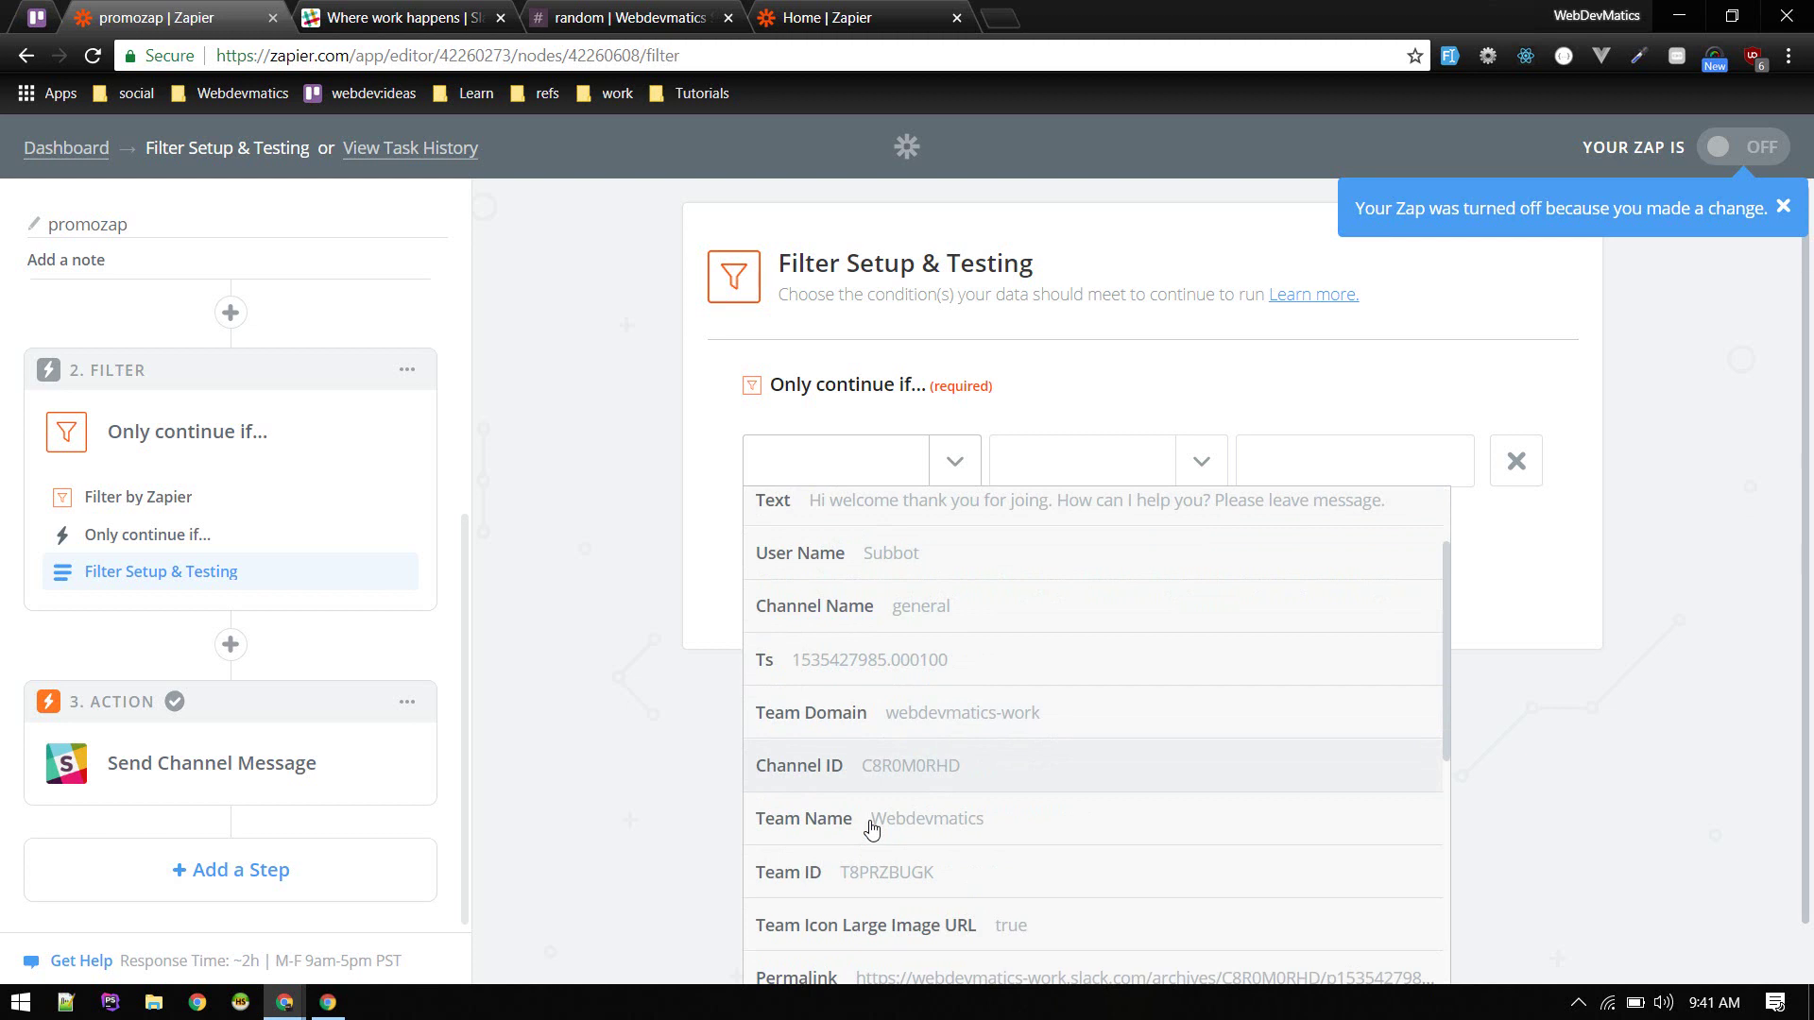
scroll(871, 829, "down", 3)
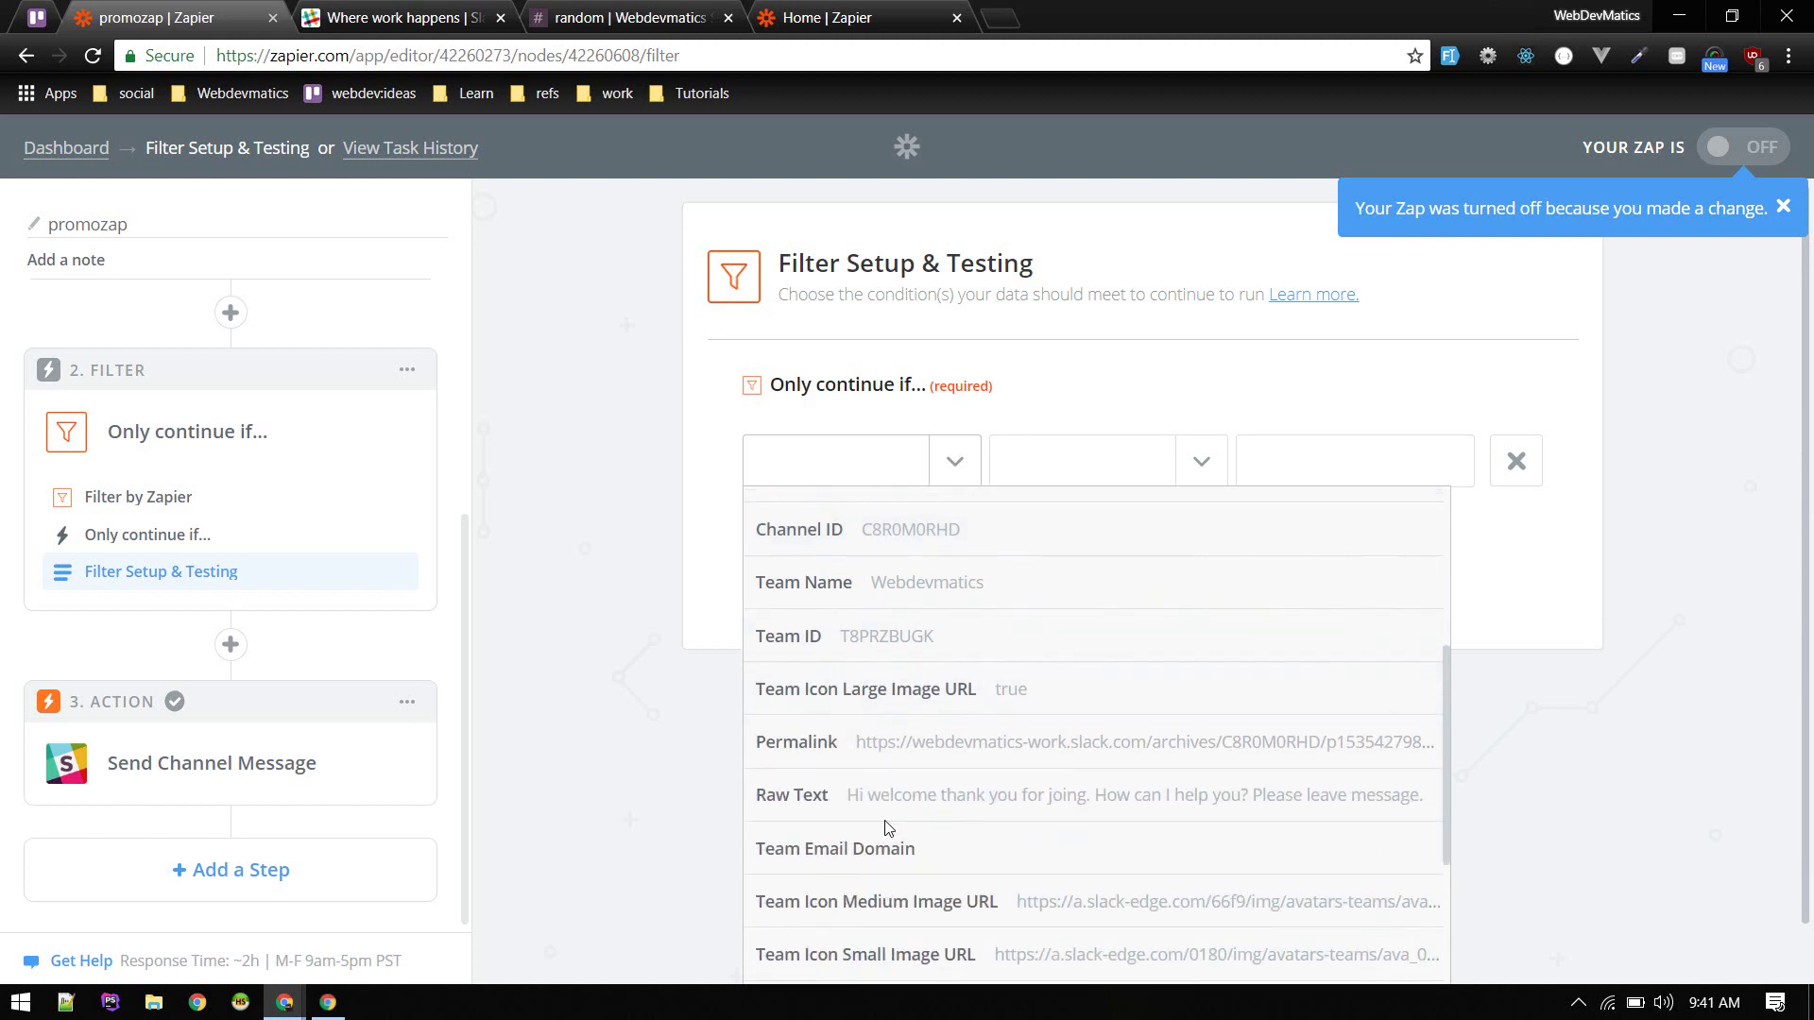
scroll(938, 804, "down", 1)
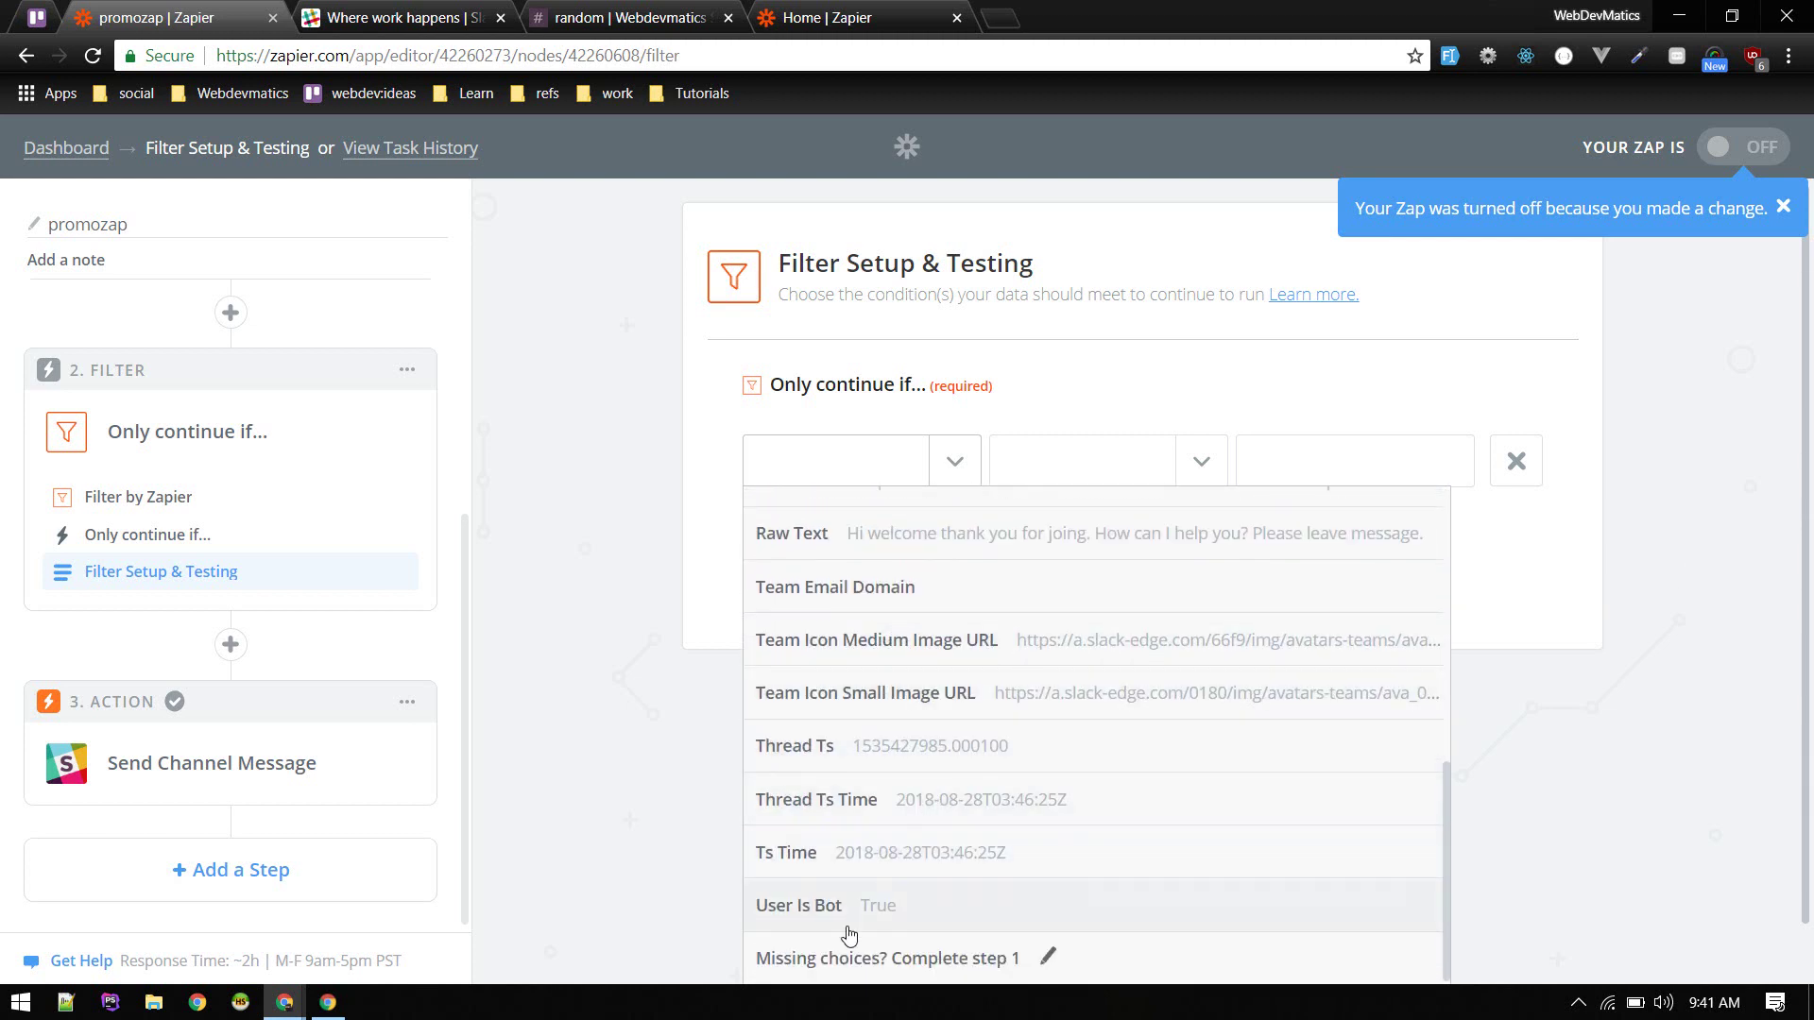
scroll(850, 945, "up", 6)
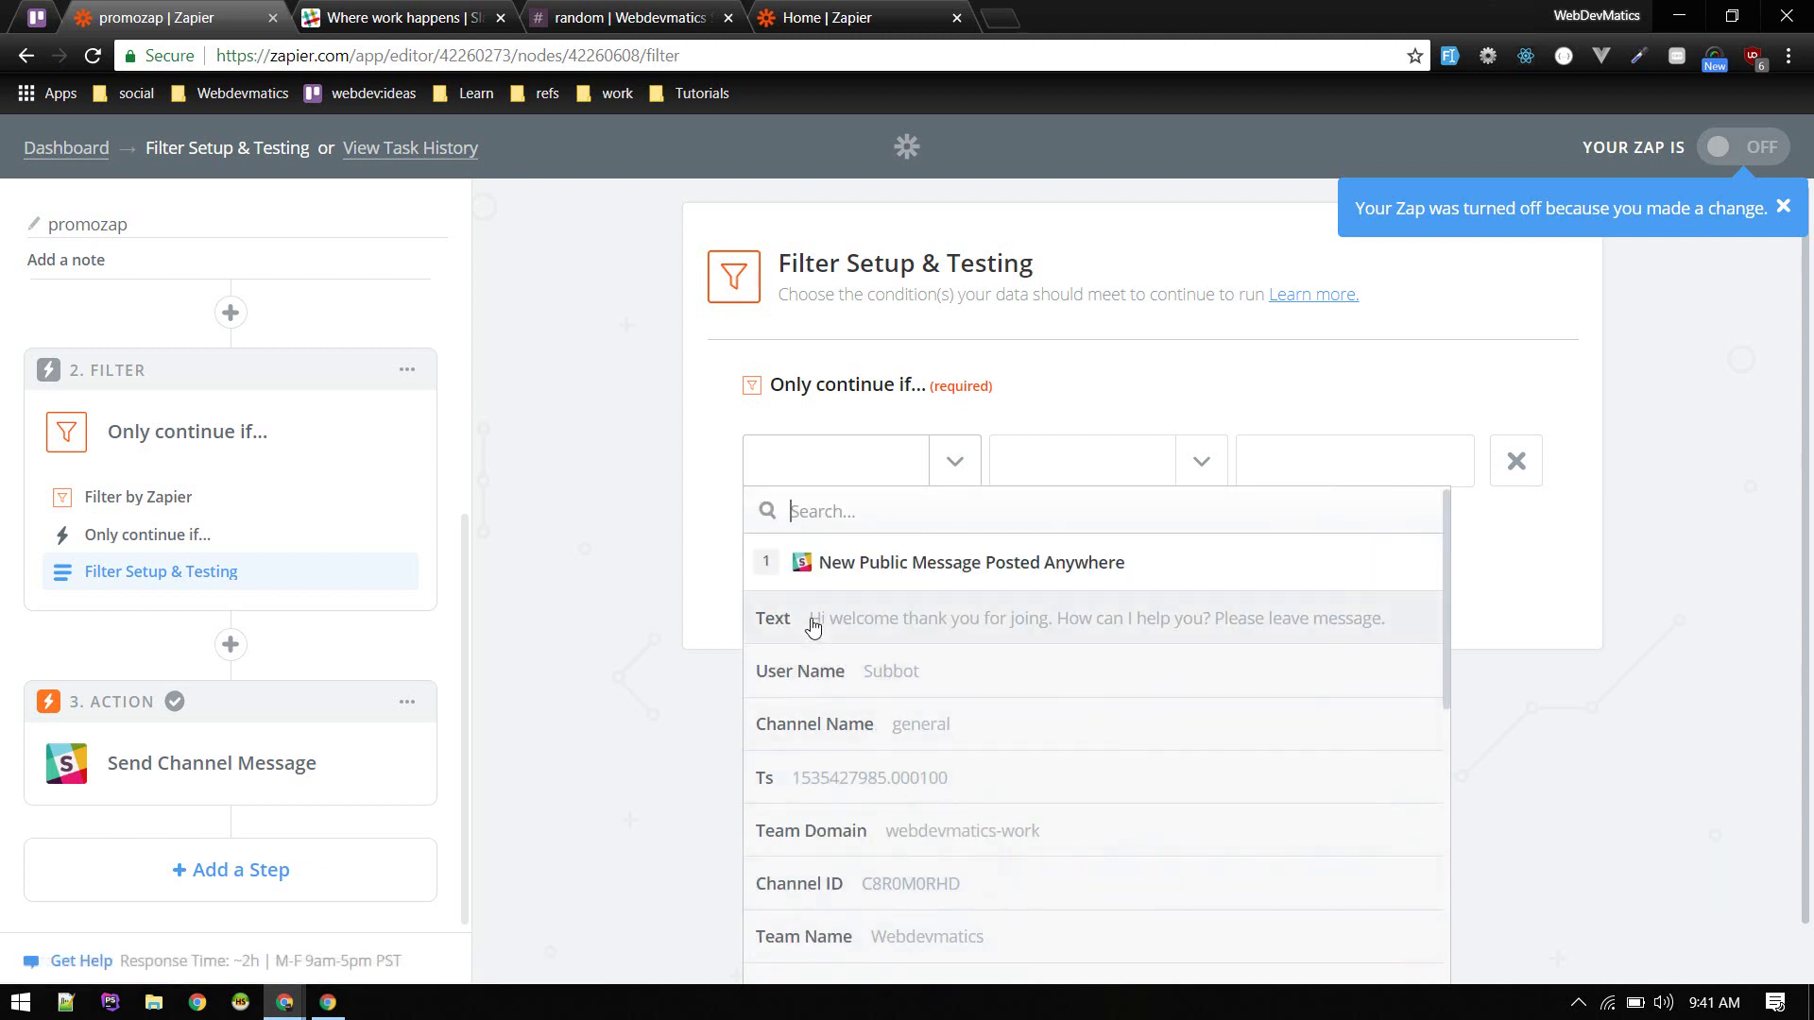
left_click(803, 620)
Set the condition to (Text) Contains 'hi', then add and remove an extra OR group
left_click(1068, 472)
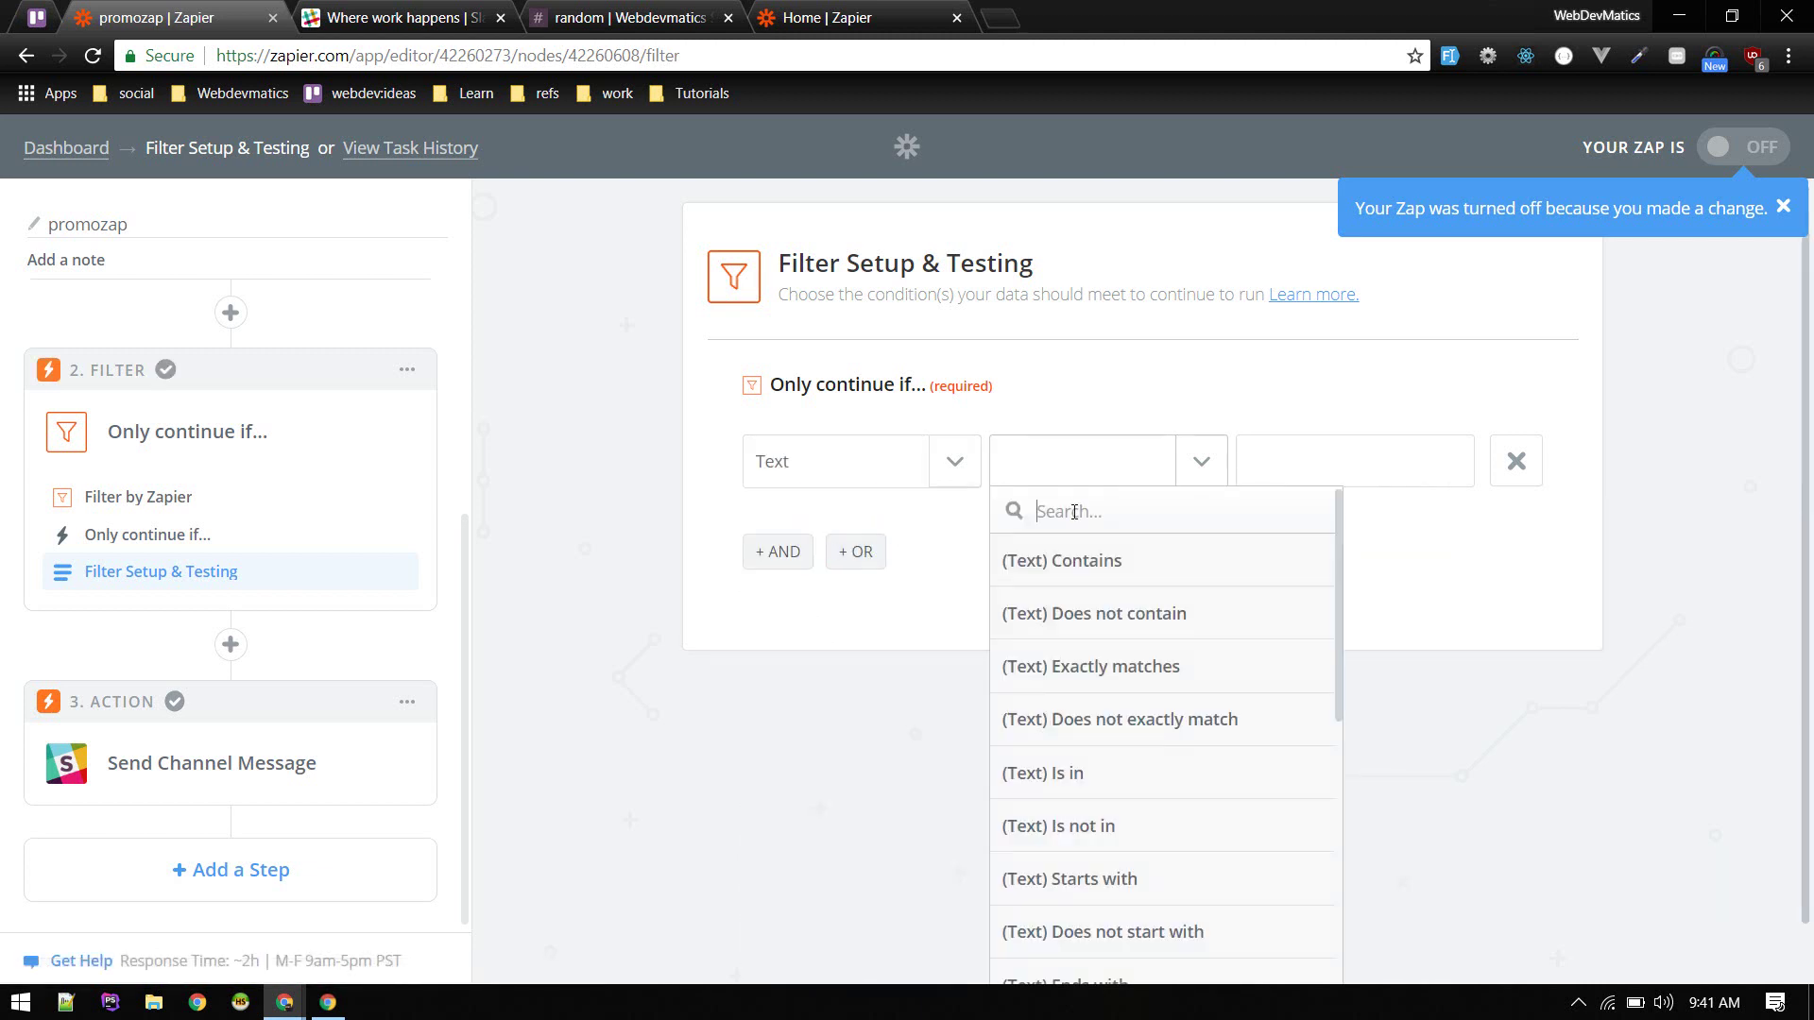
left_click(1079, 572)
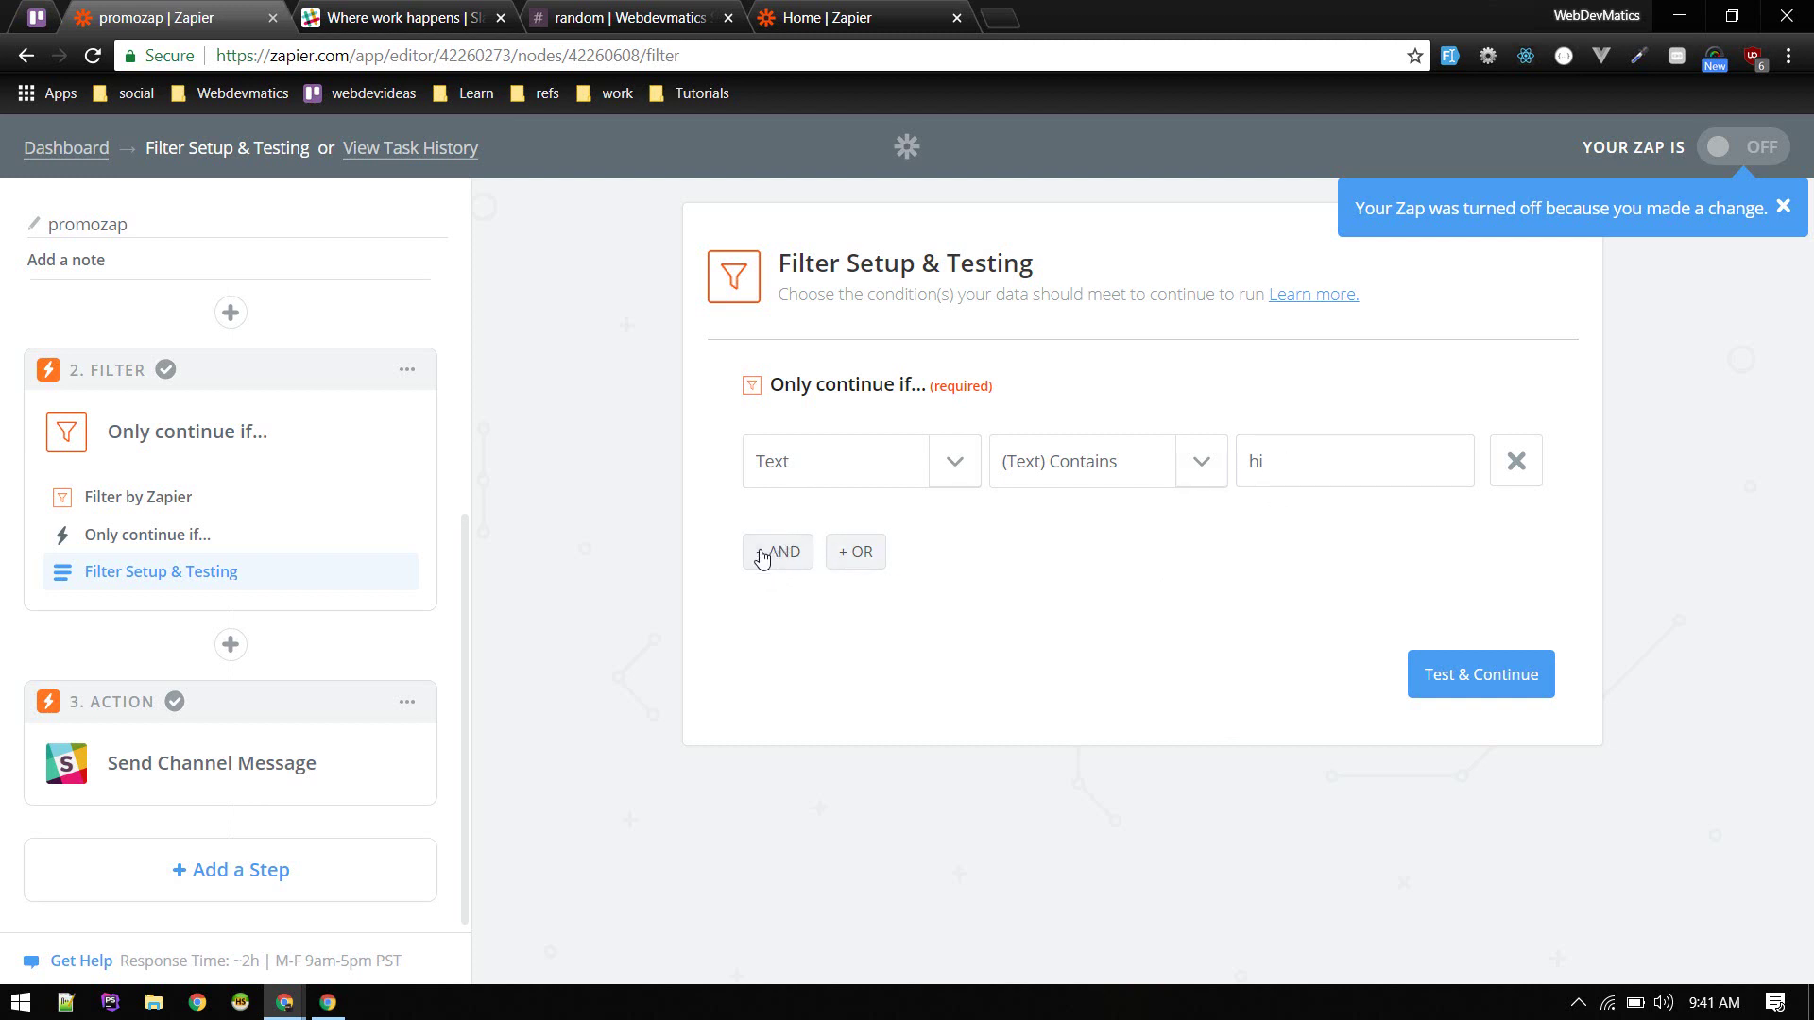
left_click(860, 549)
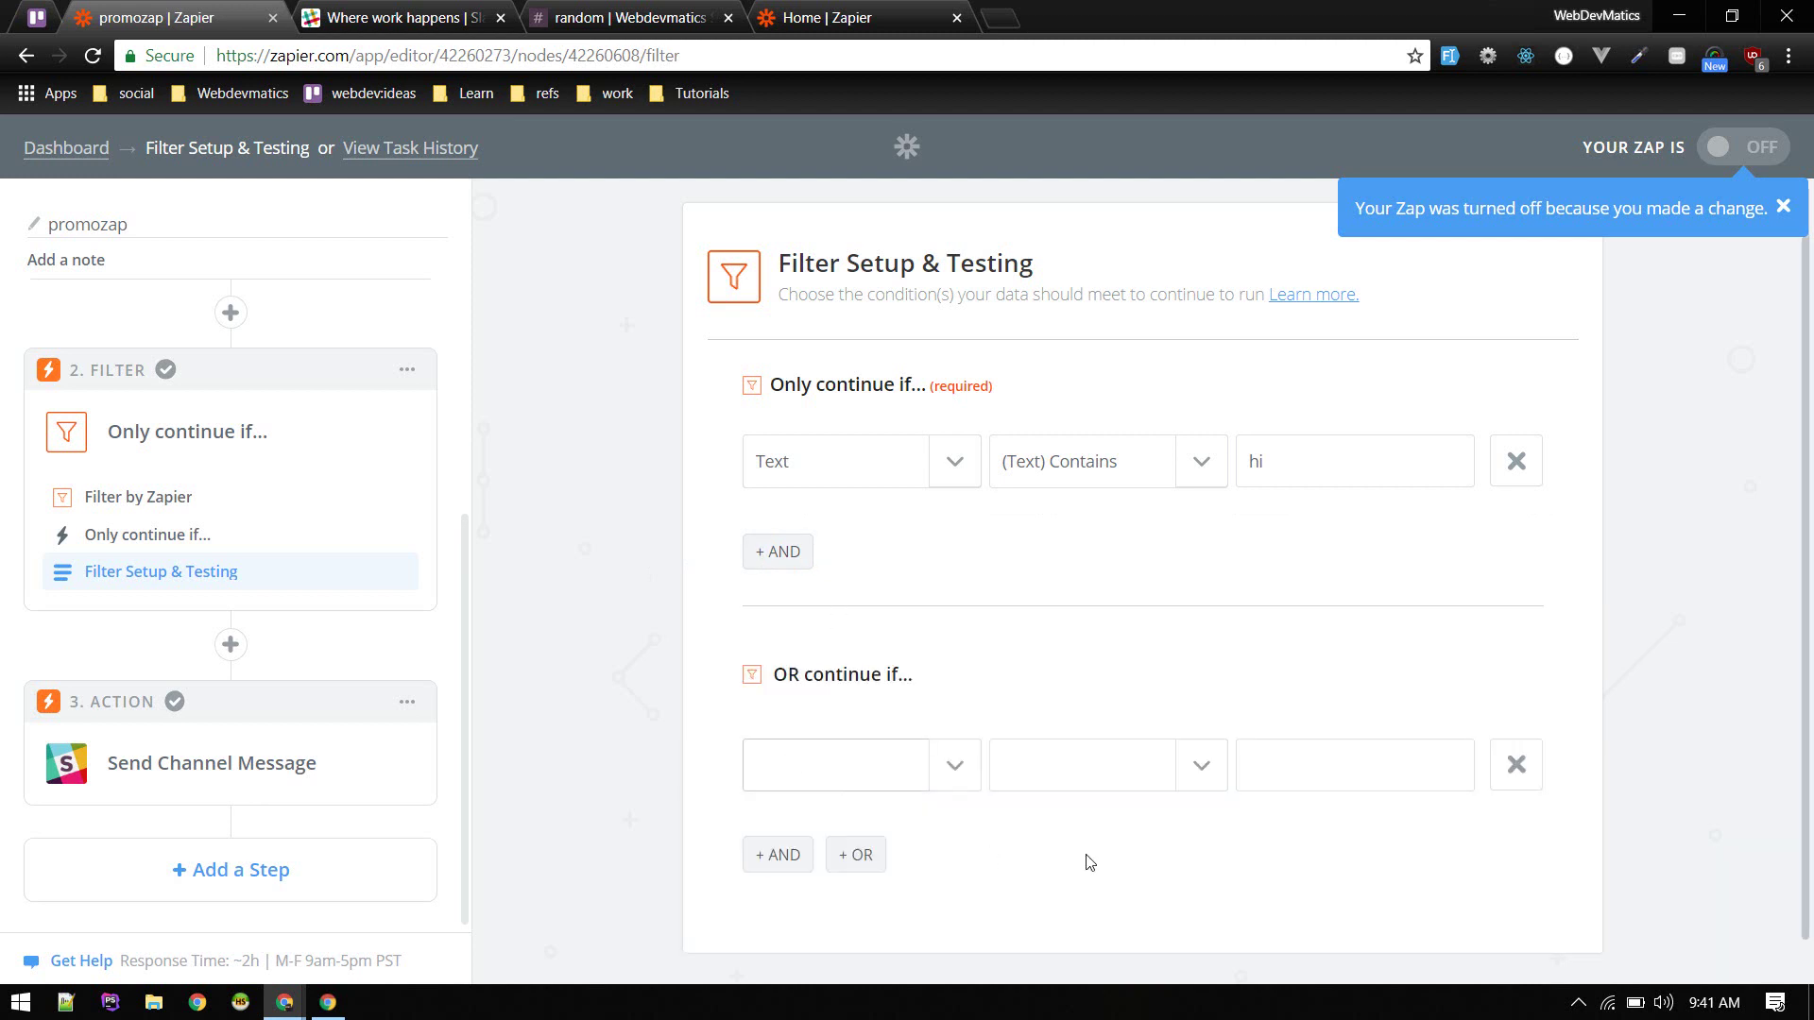
scroll(1125, 841, "down", 1)
left_click(1517, 723)
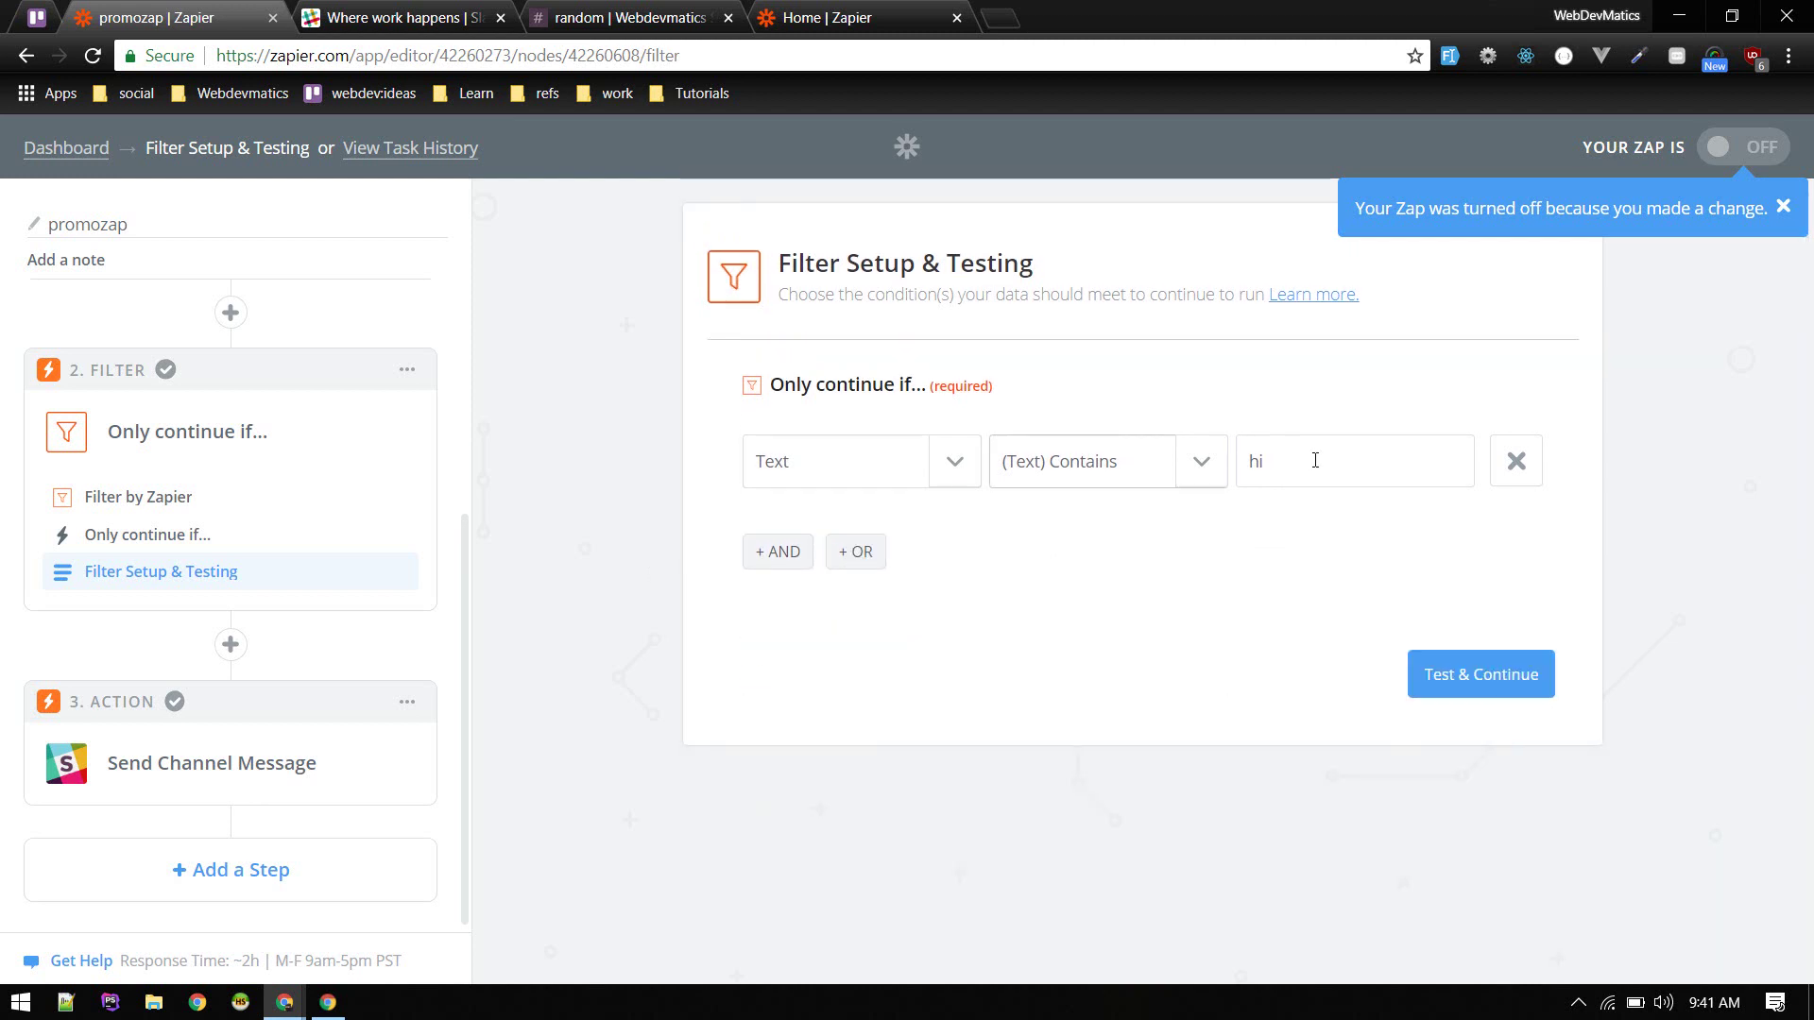
Test the filter, turn promozap ON, and reopen it from the dashboard
left_click(1503, 676)
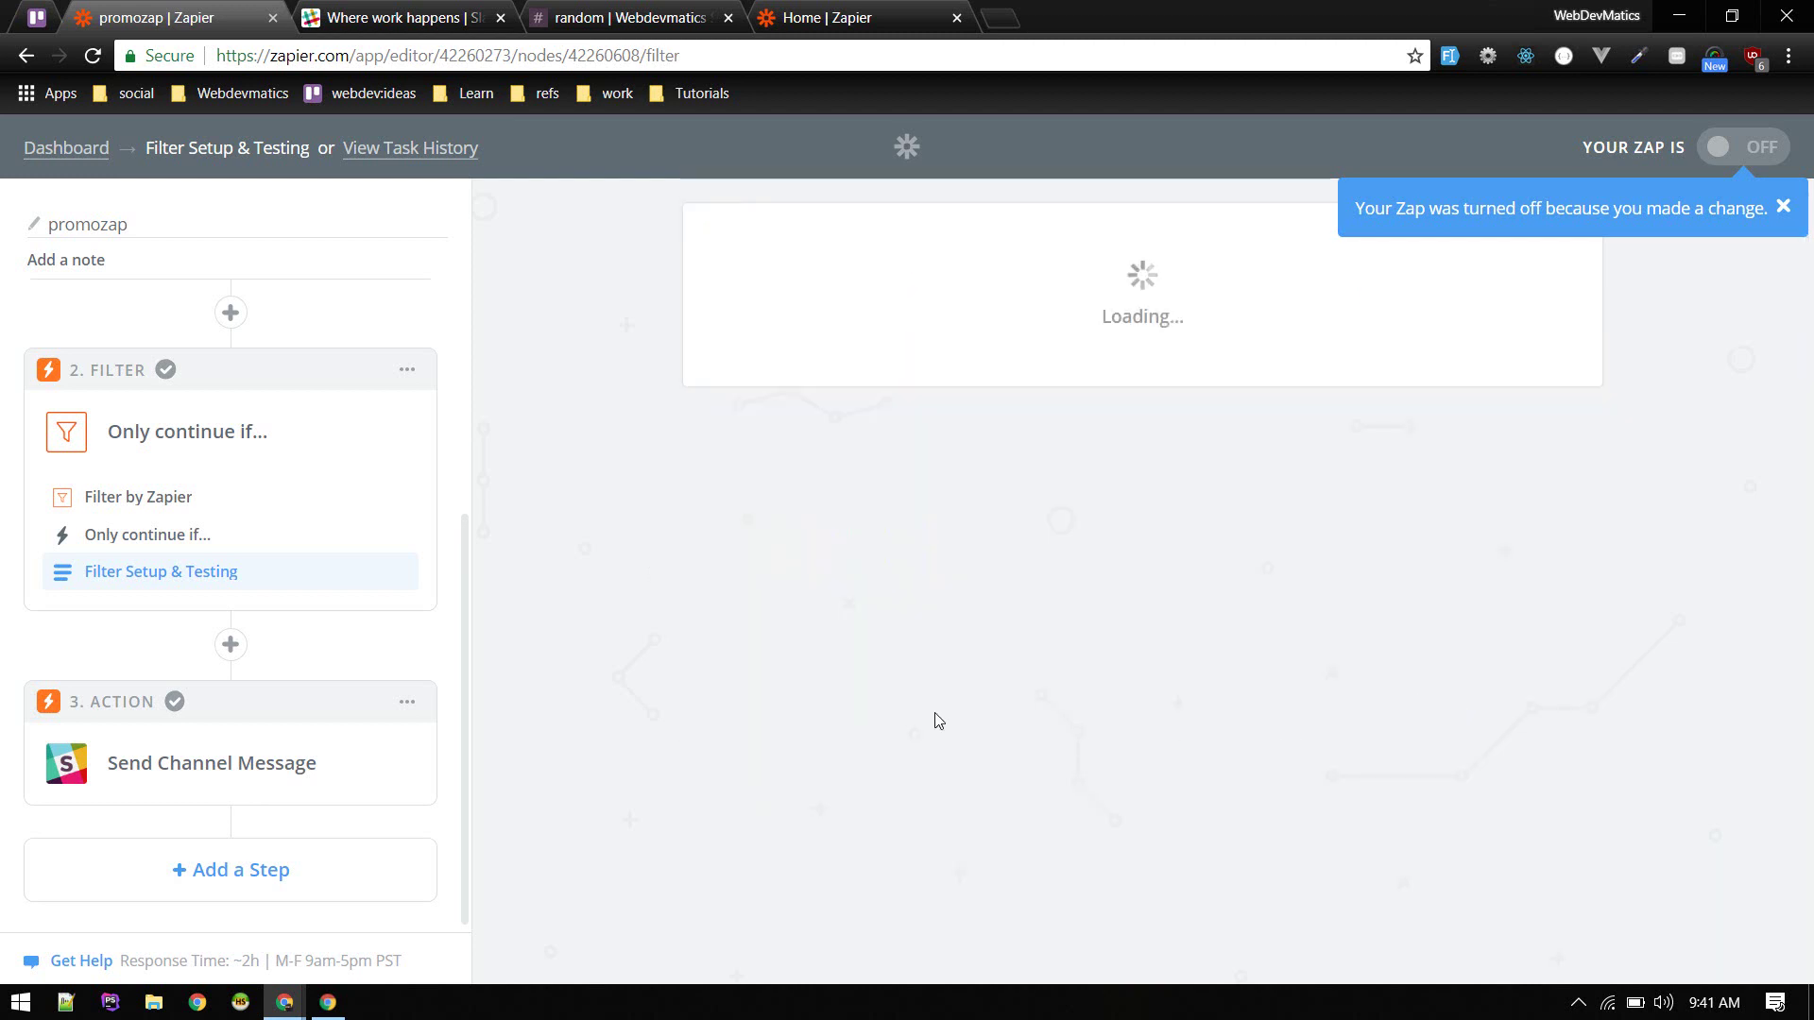
scroll(932, 733, "down", 1)
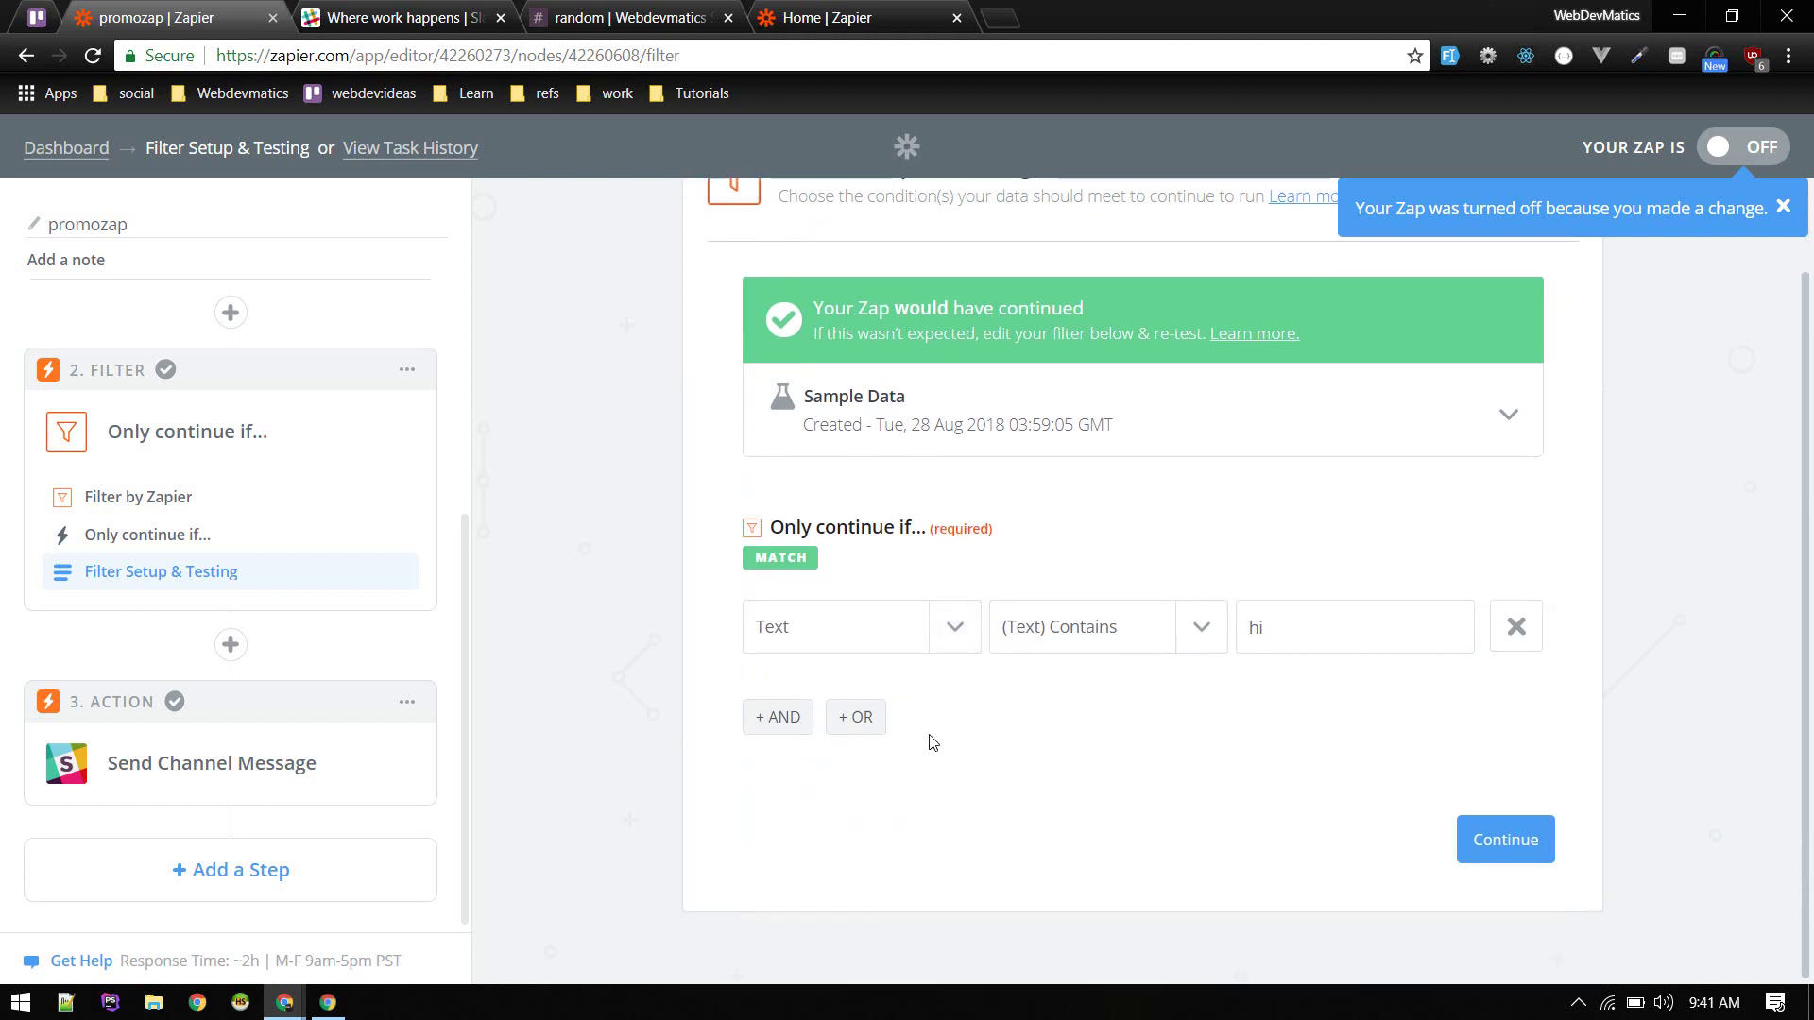
left_click(1464, 850)
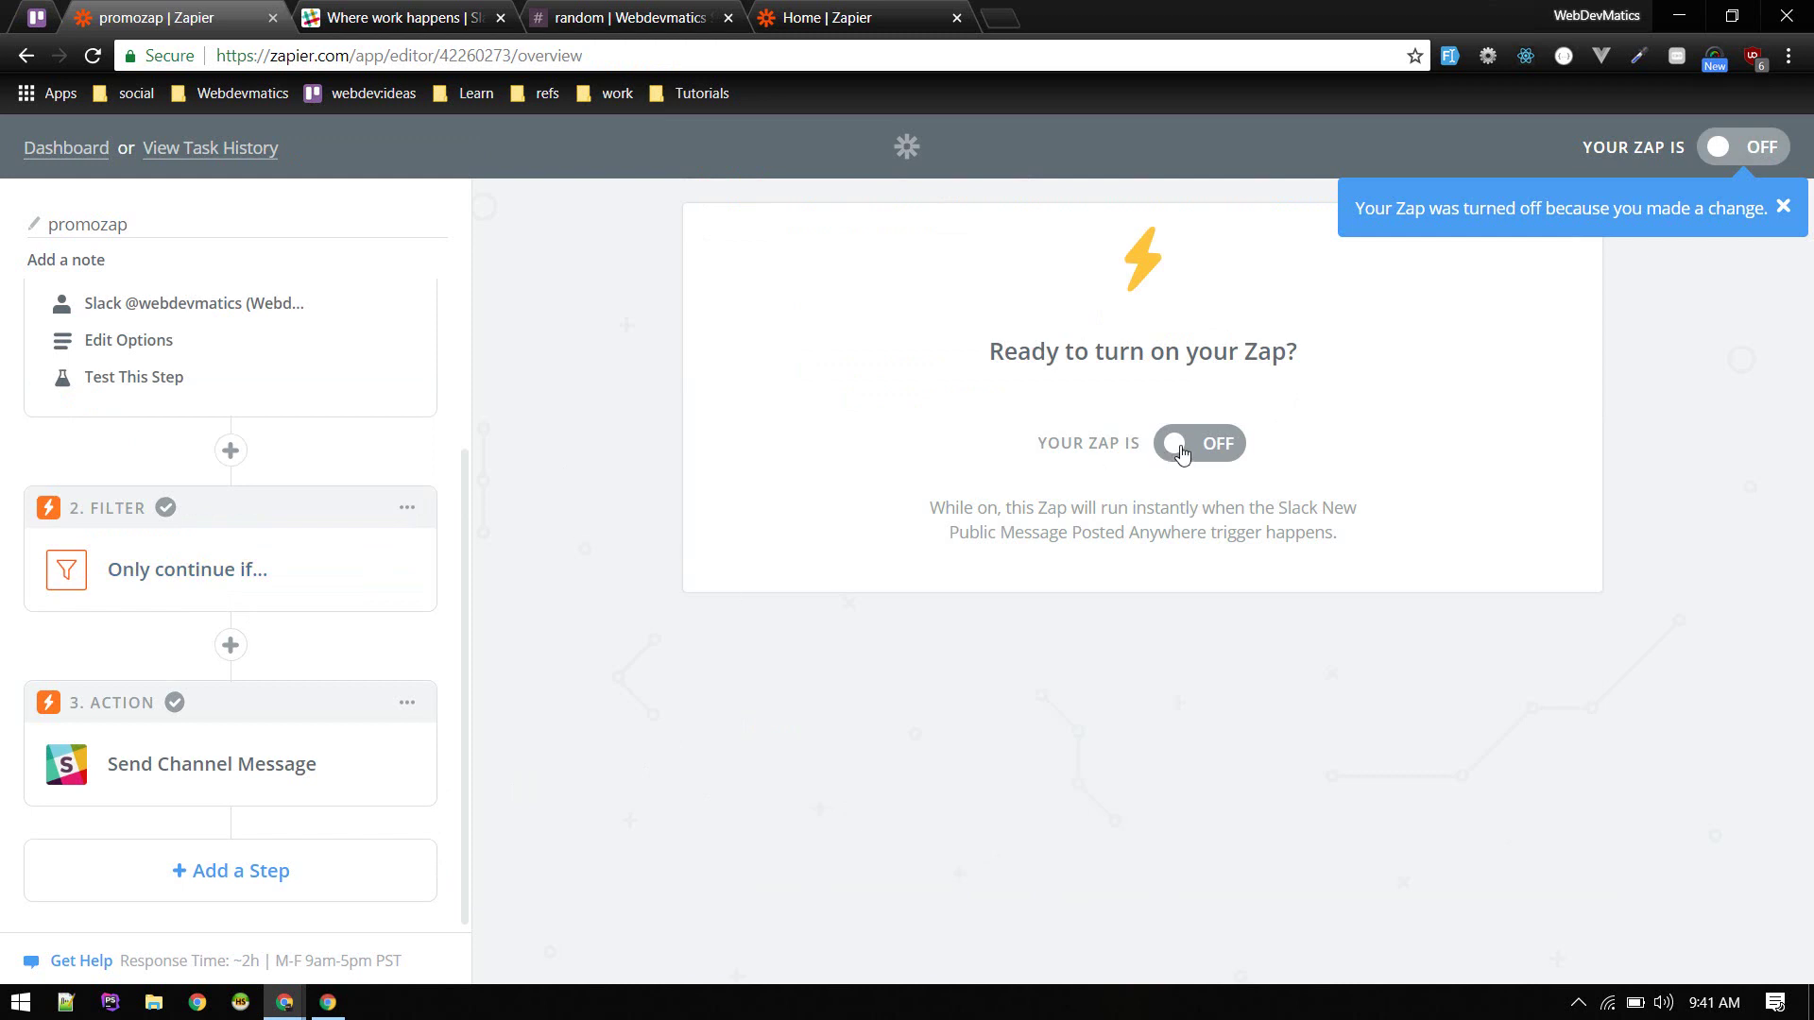
left_click(1181, 450)
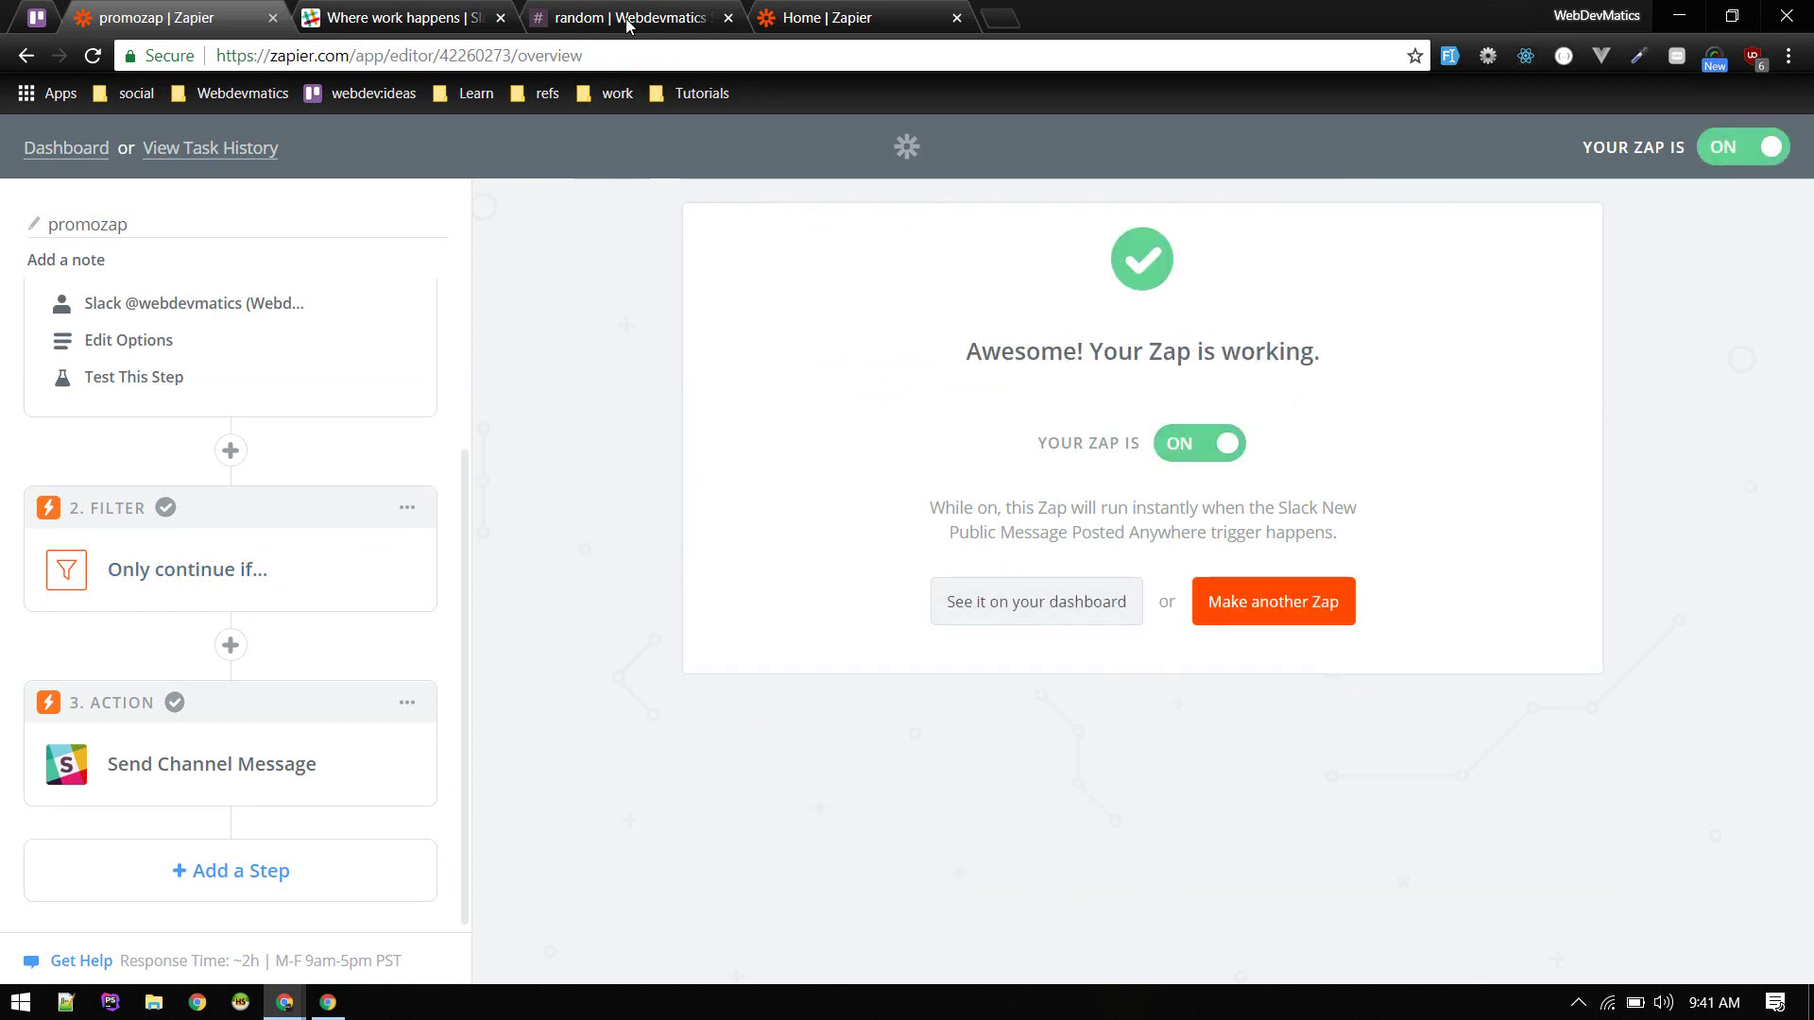
left_click(1010, 624)
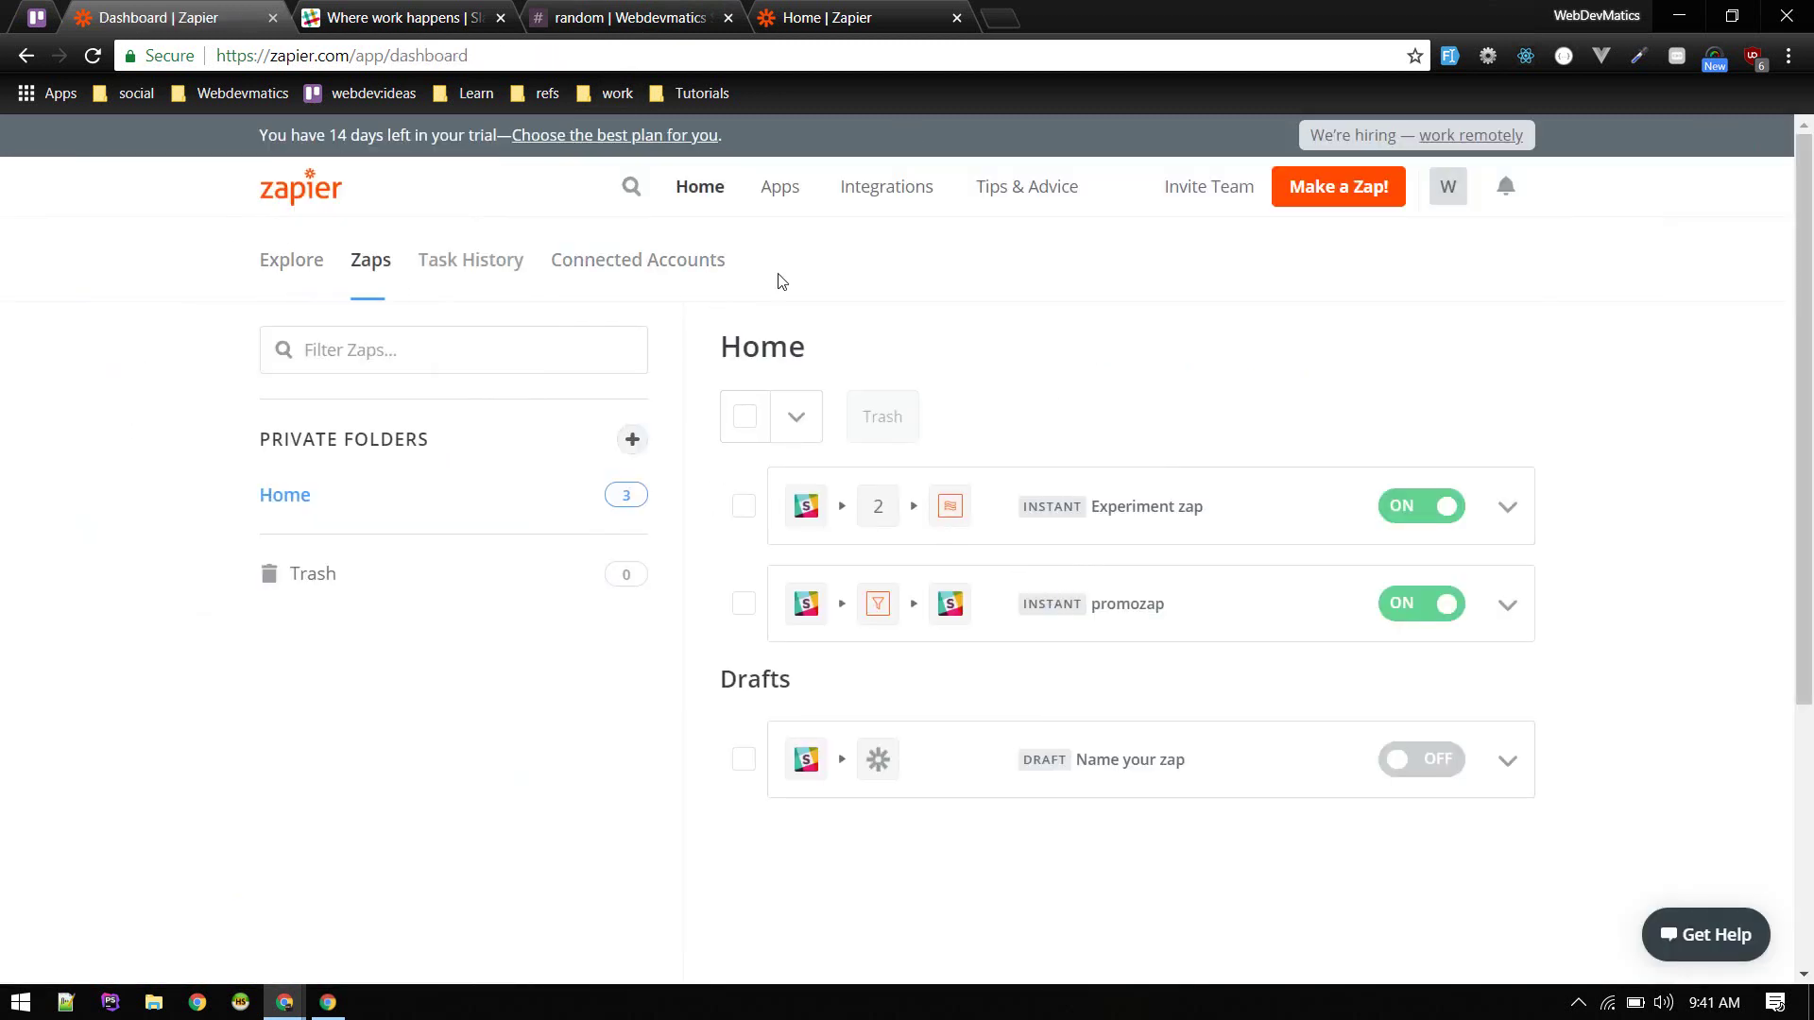
left_click_drag(1102, 514, 1223, 514)
left_click(1131, 606)
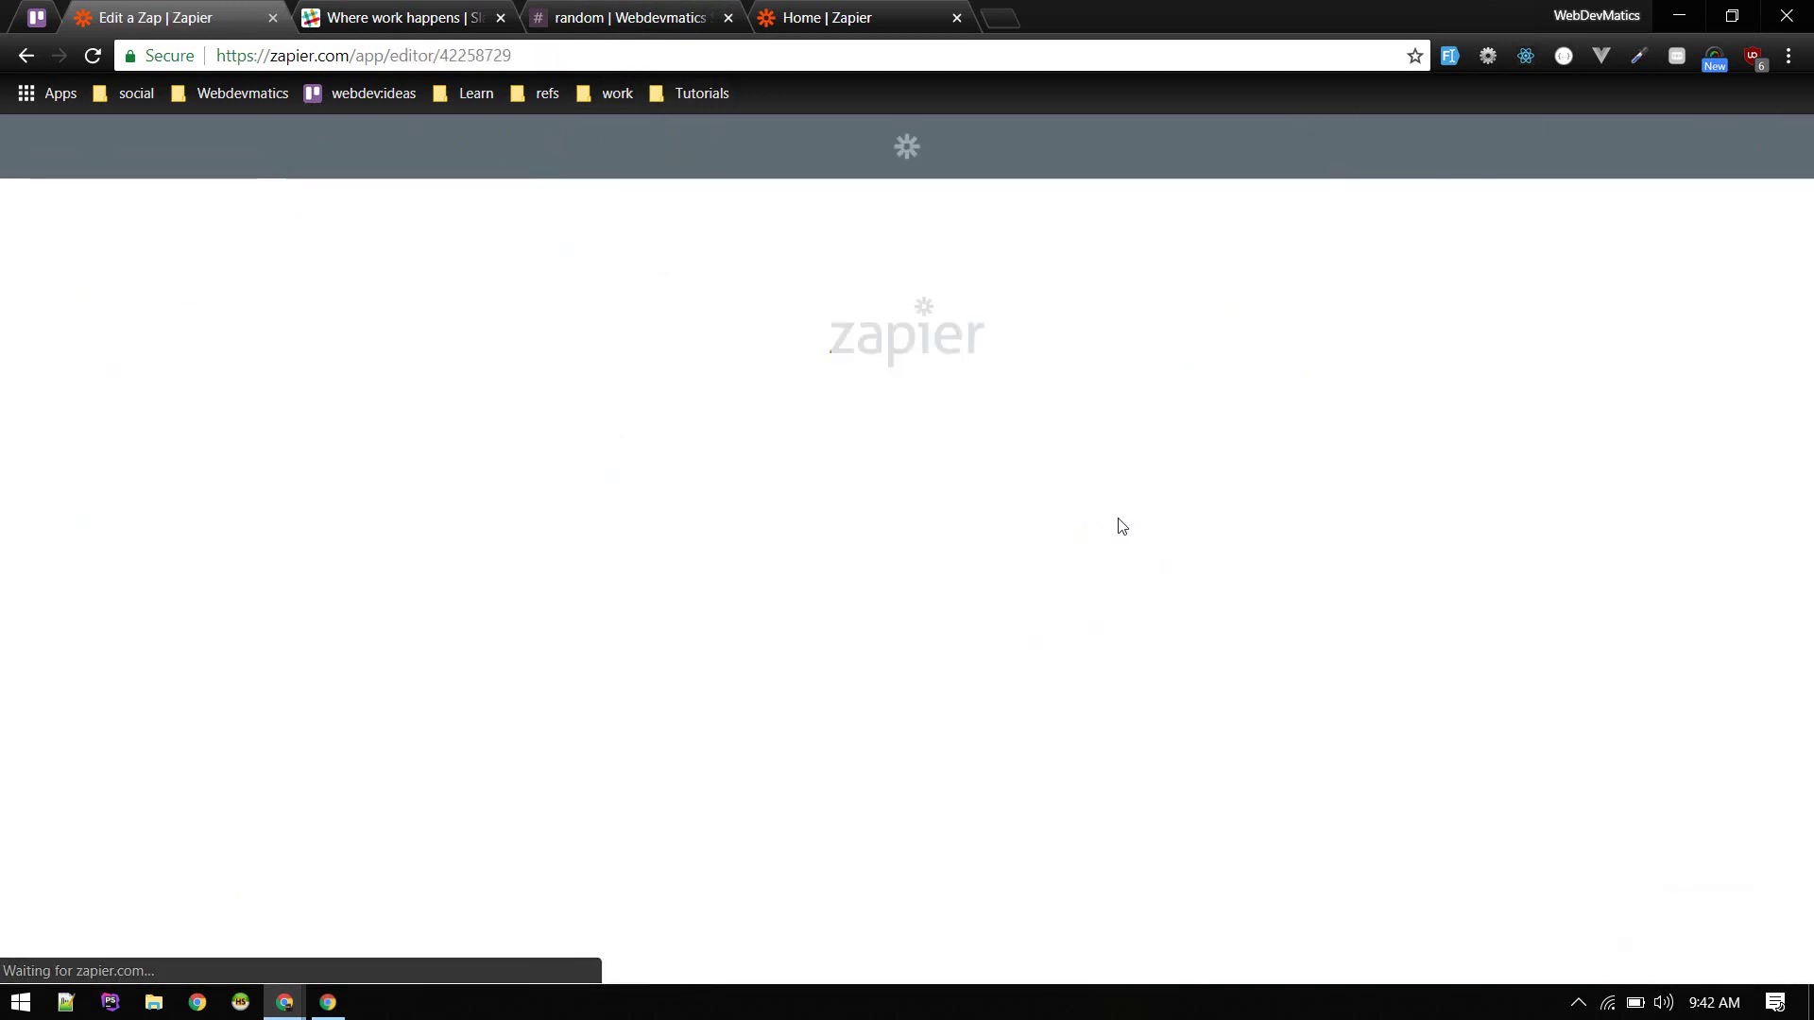
In #random, send 'djsfksjdklf' and then 'hi', confirming promobot replies only to hi
left_click(605, 18)
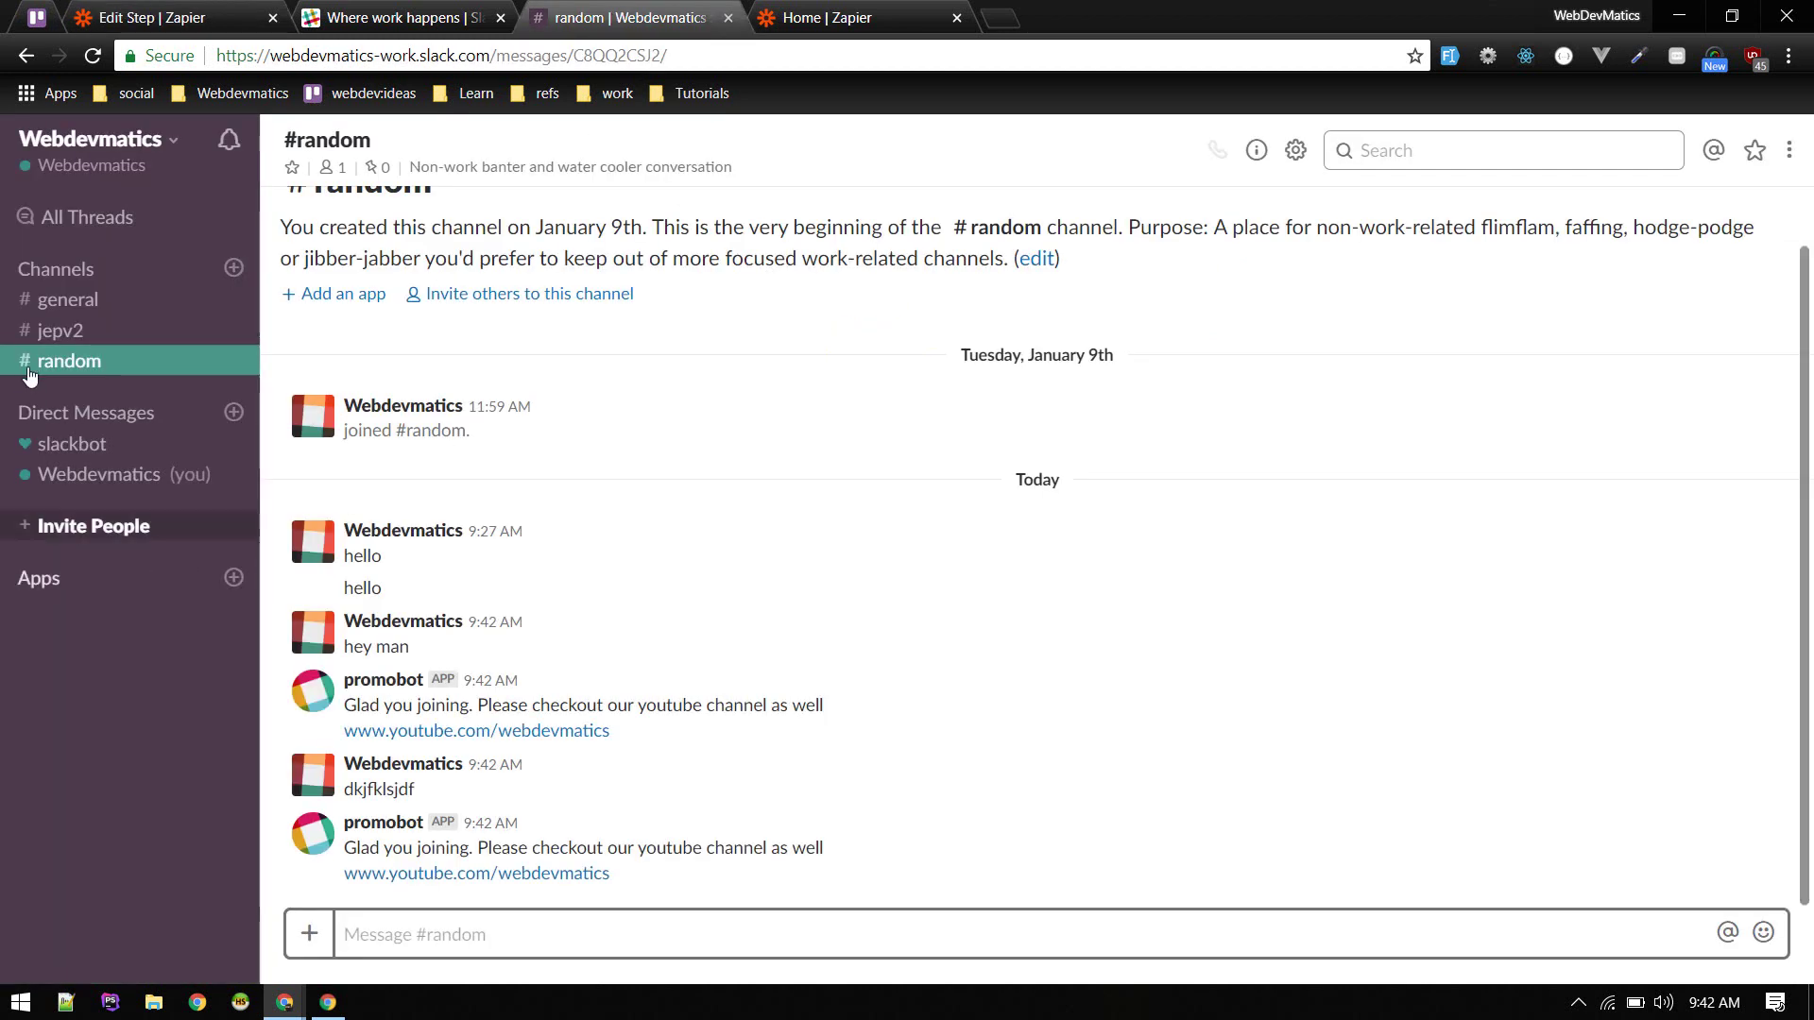
left_click(445, 925)
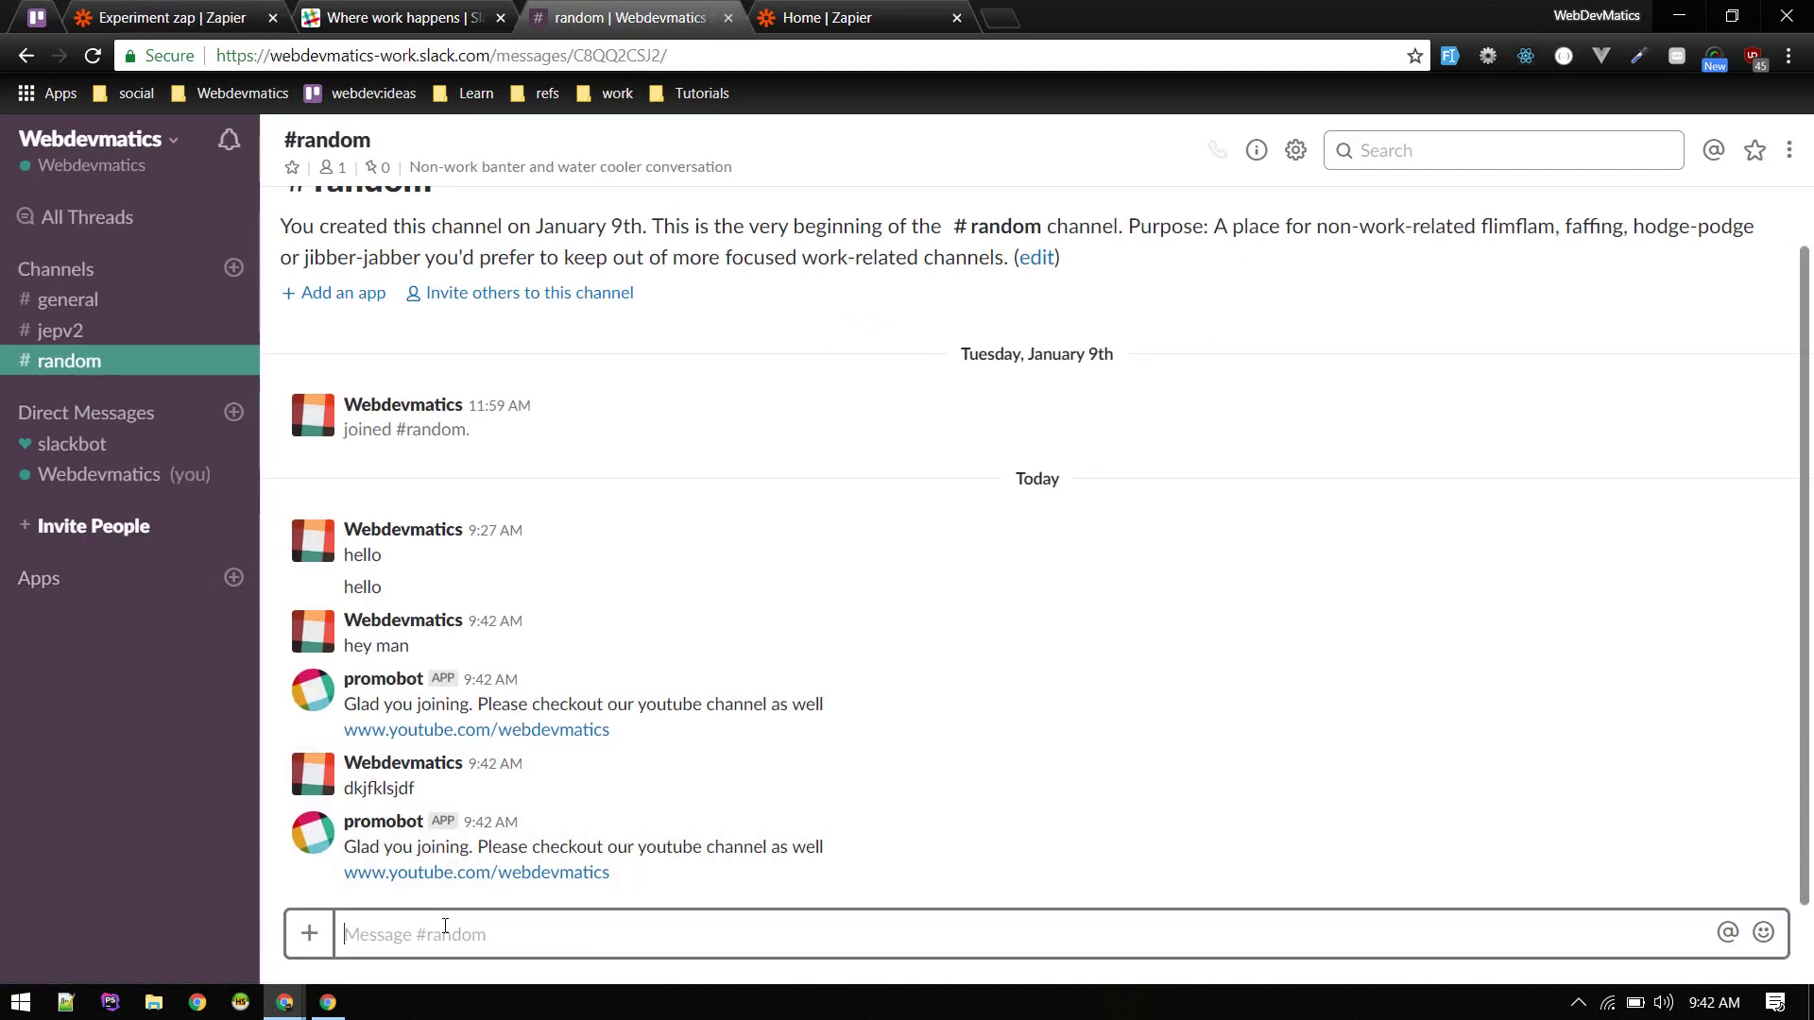
type("djsfksjdklf")
key("Return")
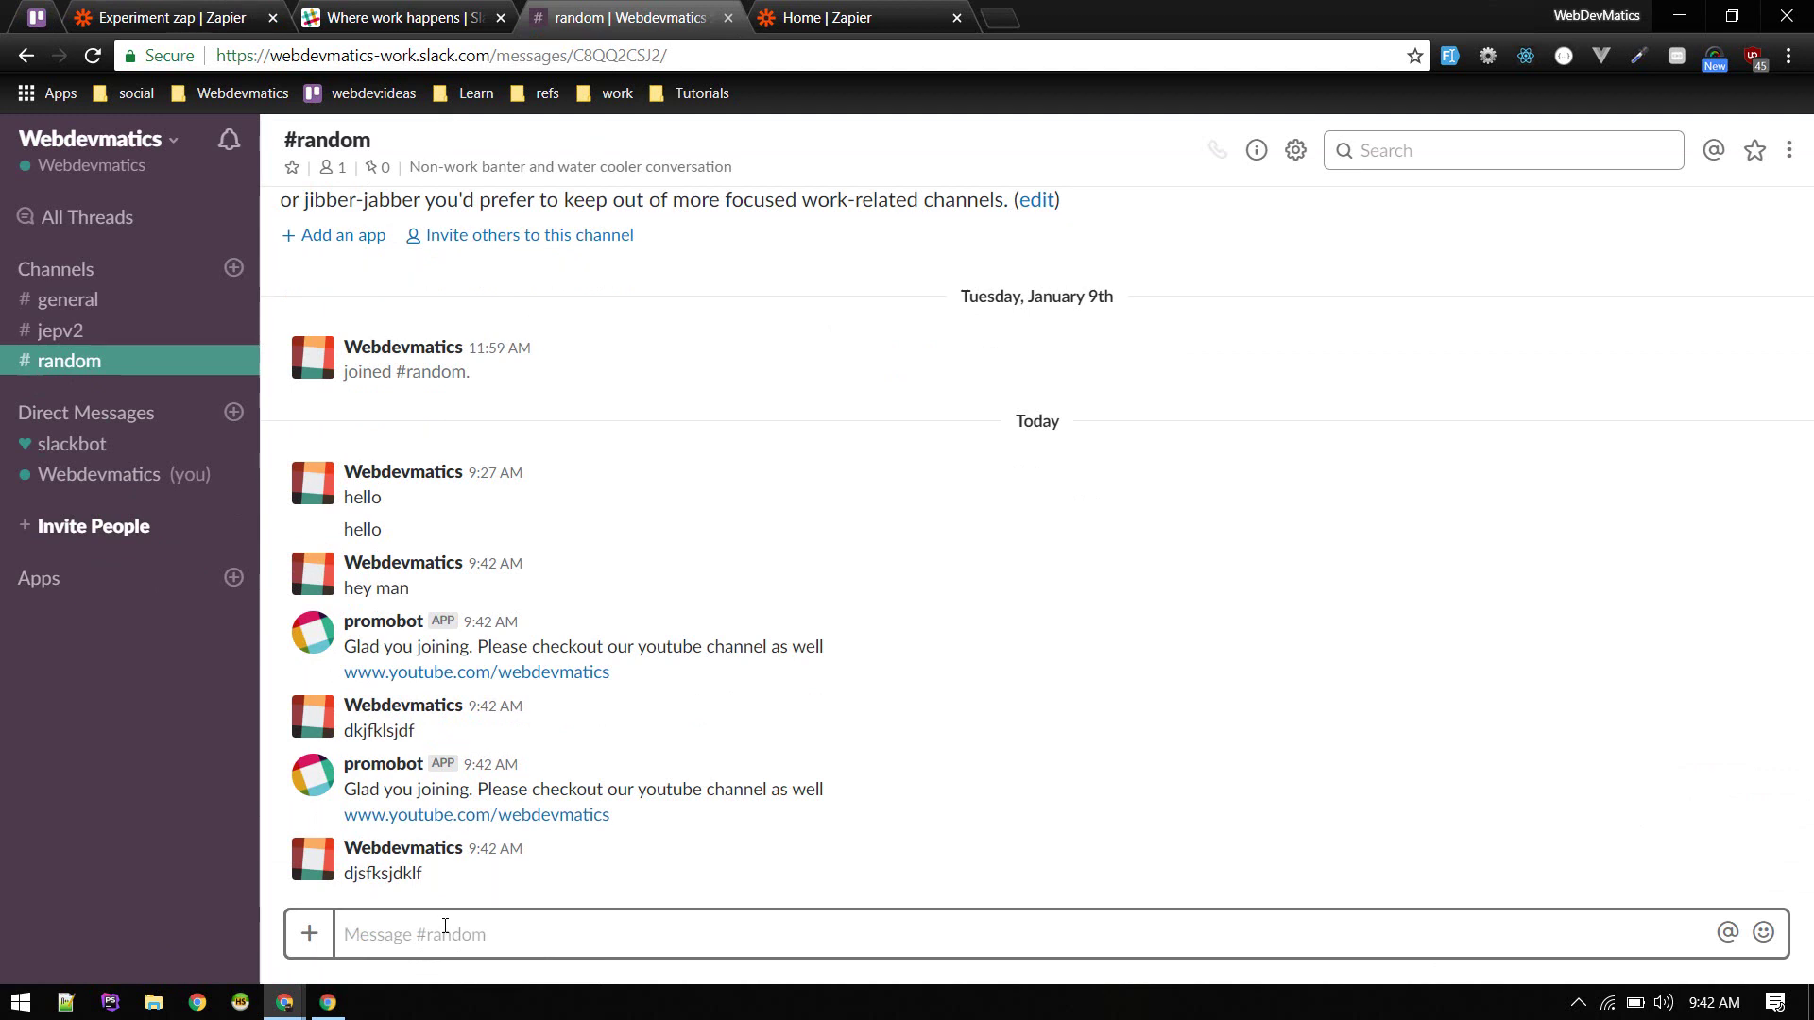
type("hi")
key("Return")
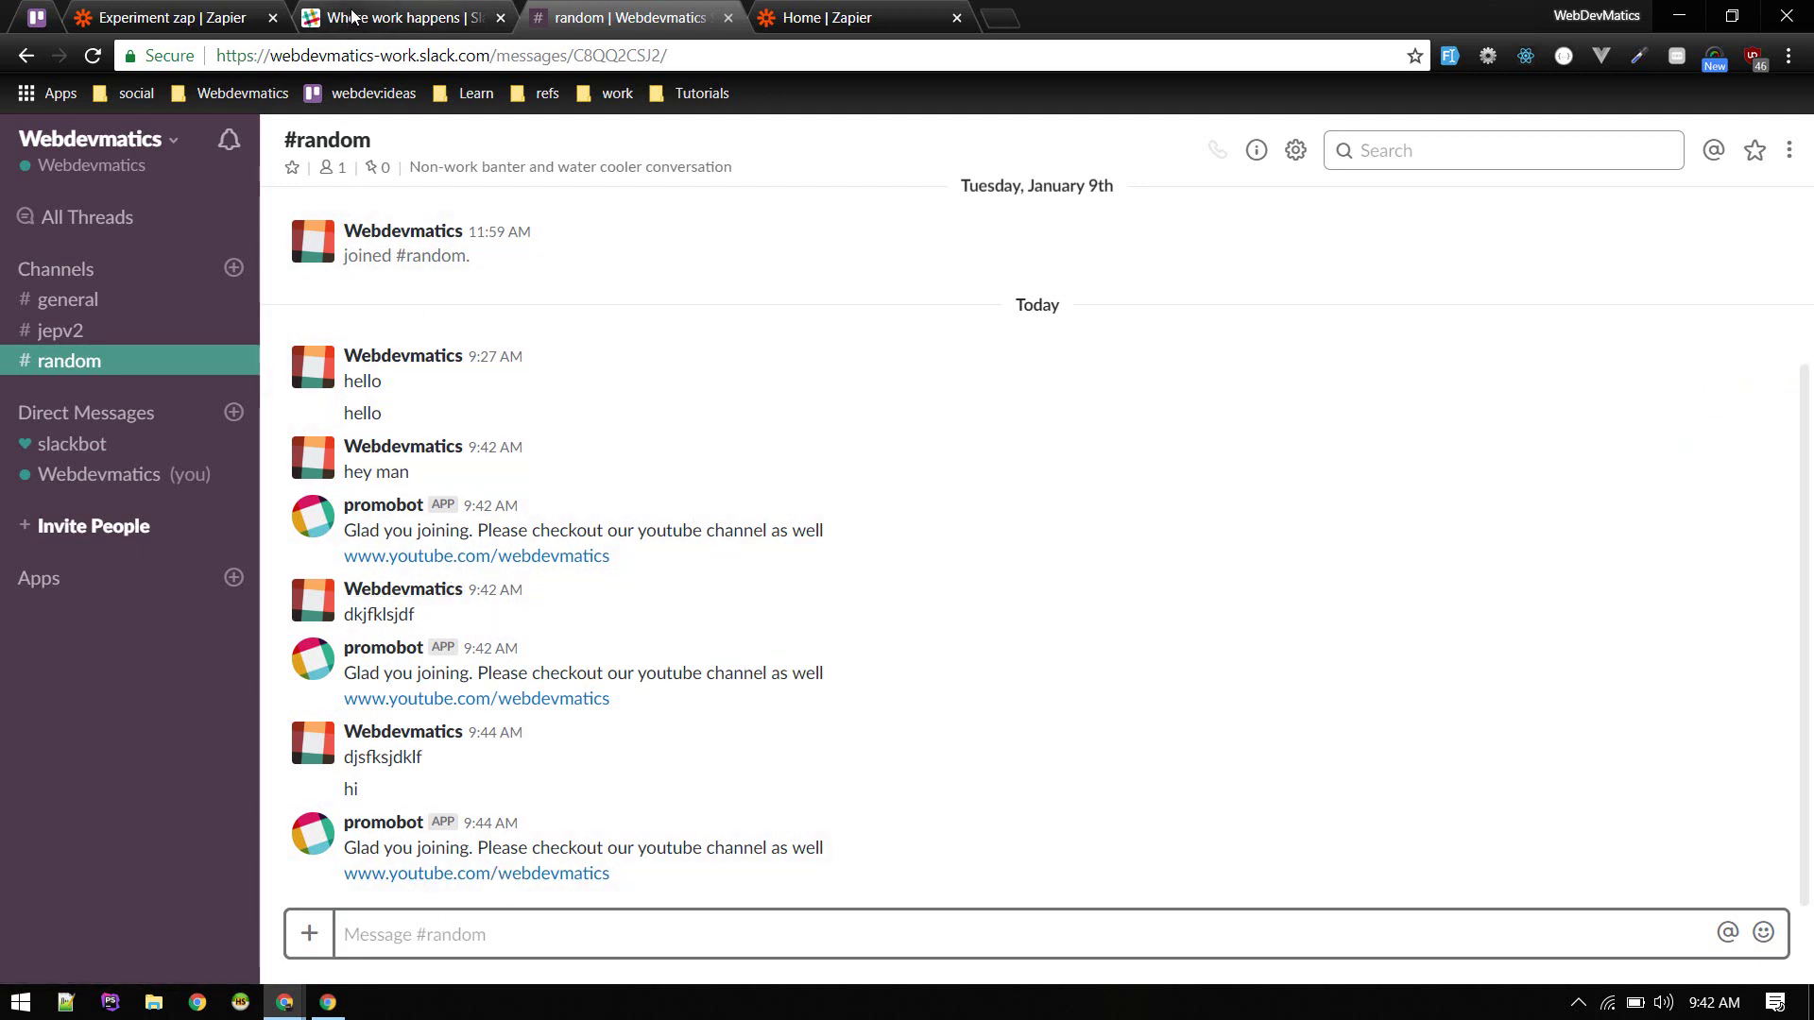
left_click(170, 17)
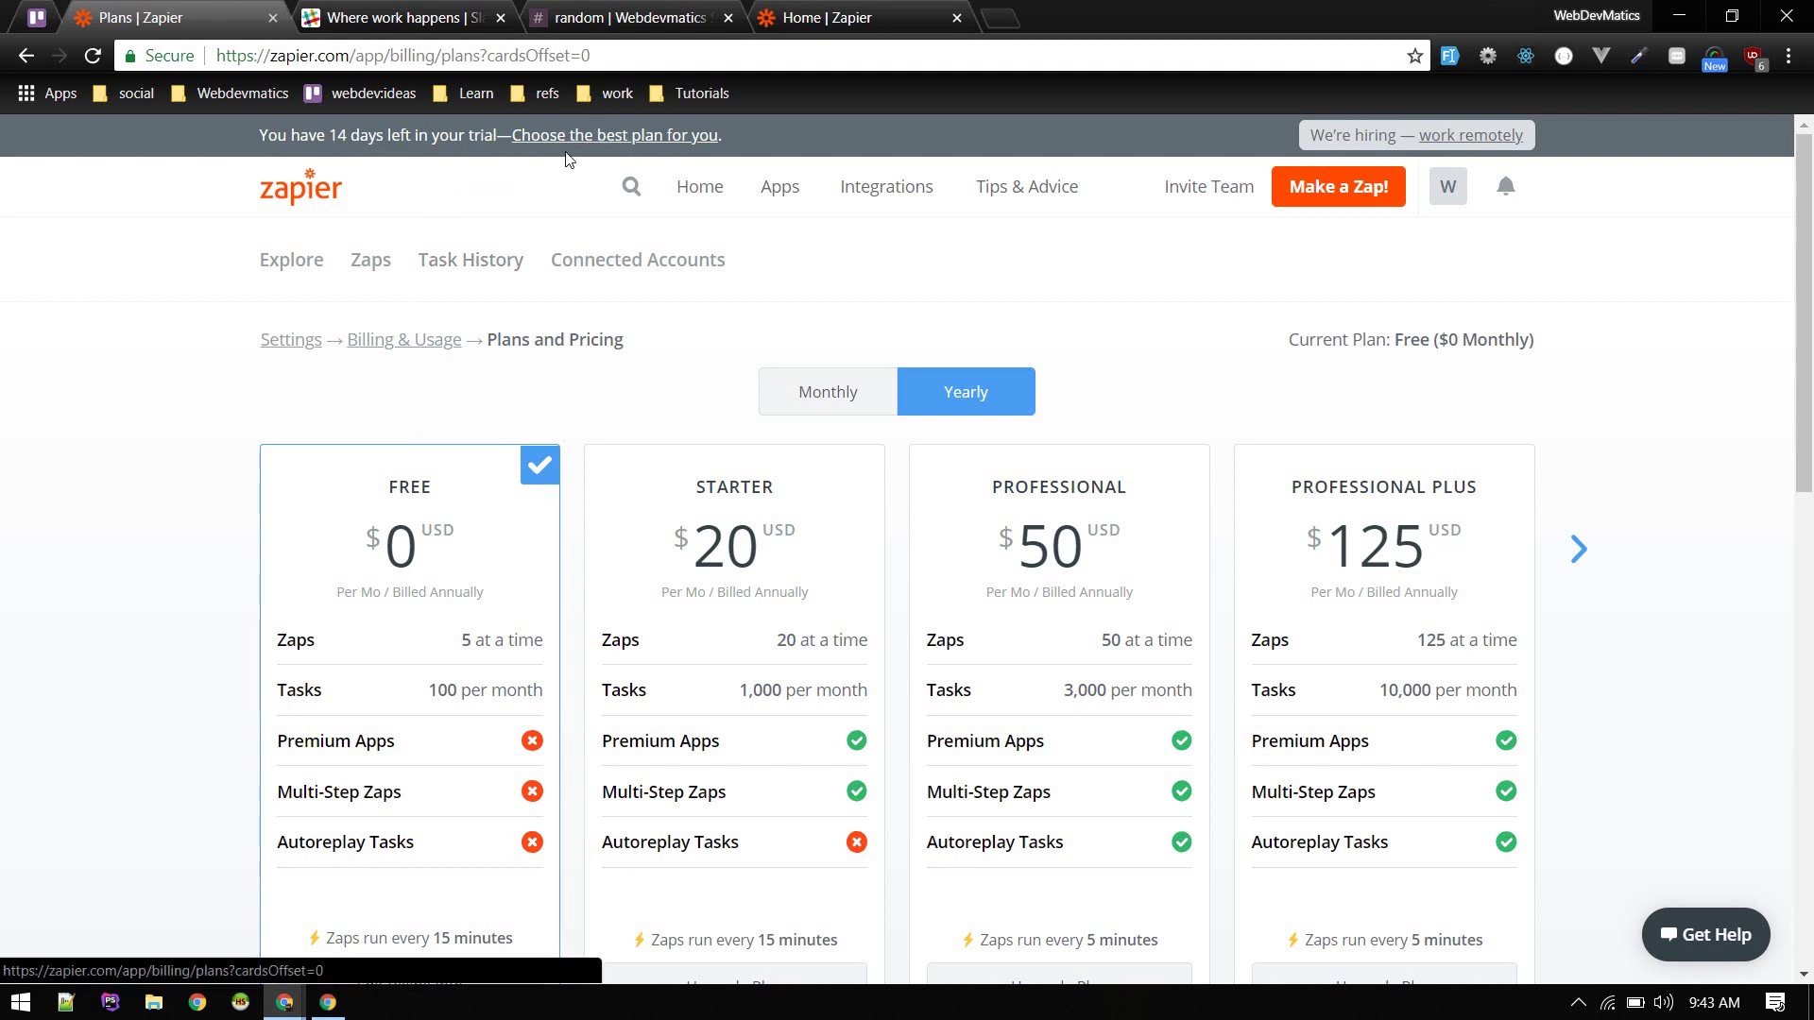
scroll(413, 694, "down", 1)
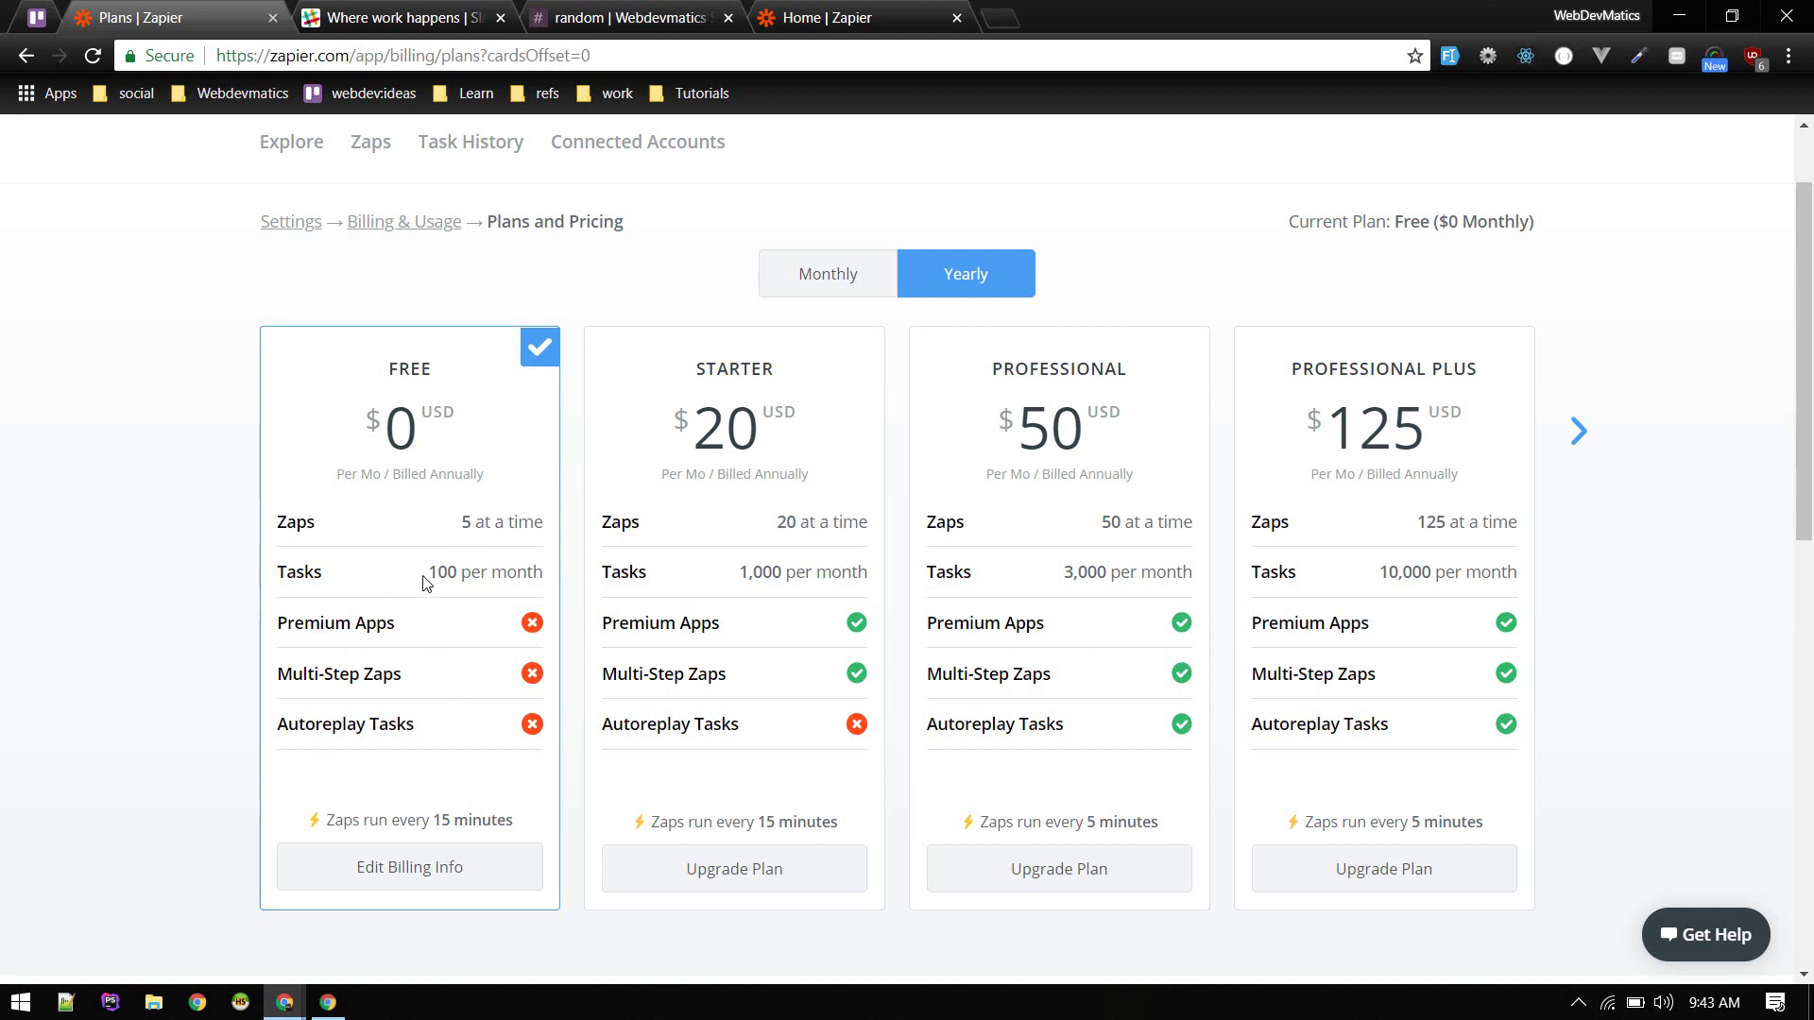
left_click_drag(423, 582, 506, 569)
Highlight promobot's latest reply to 'hi' in #random, then return to Zapier's Plans page
left_click(391, 9)
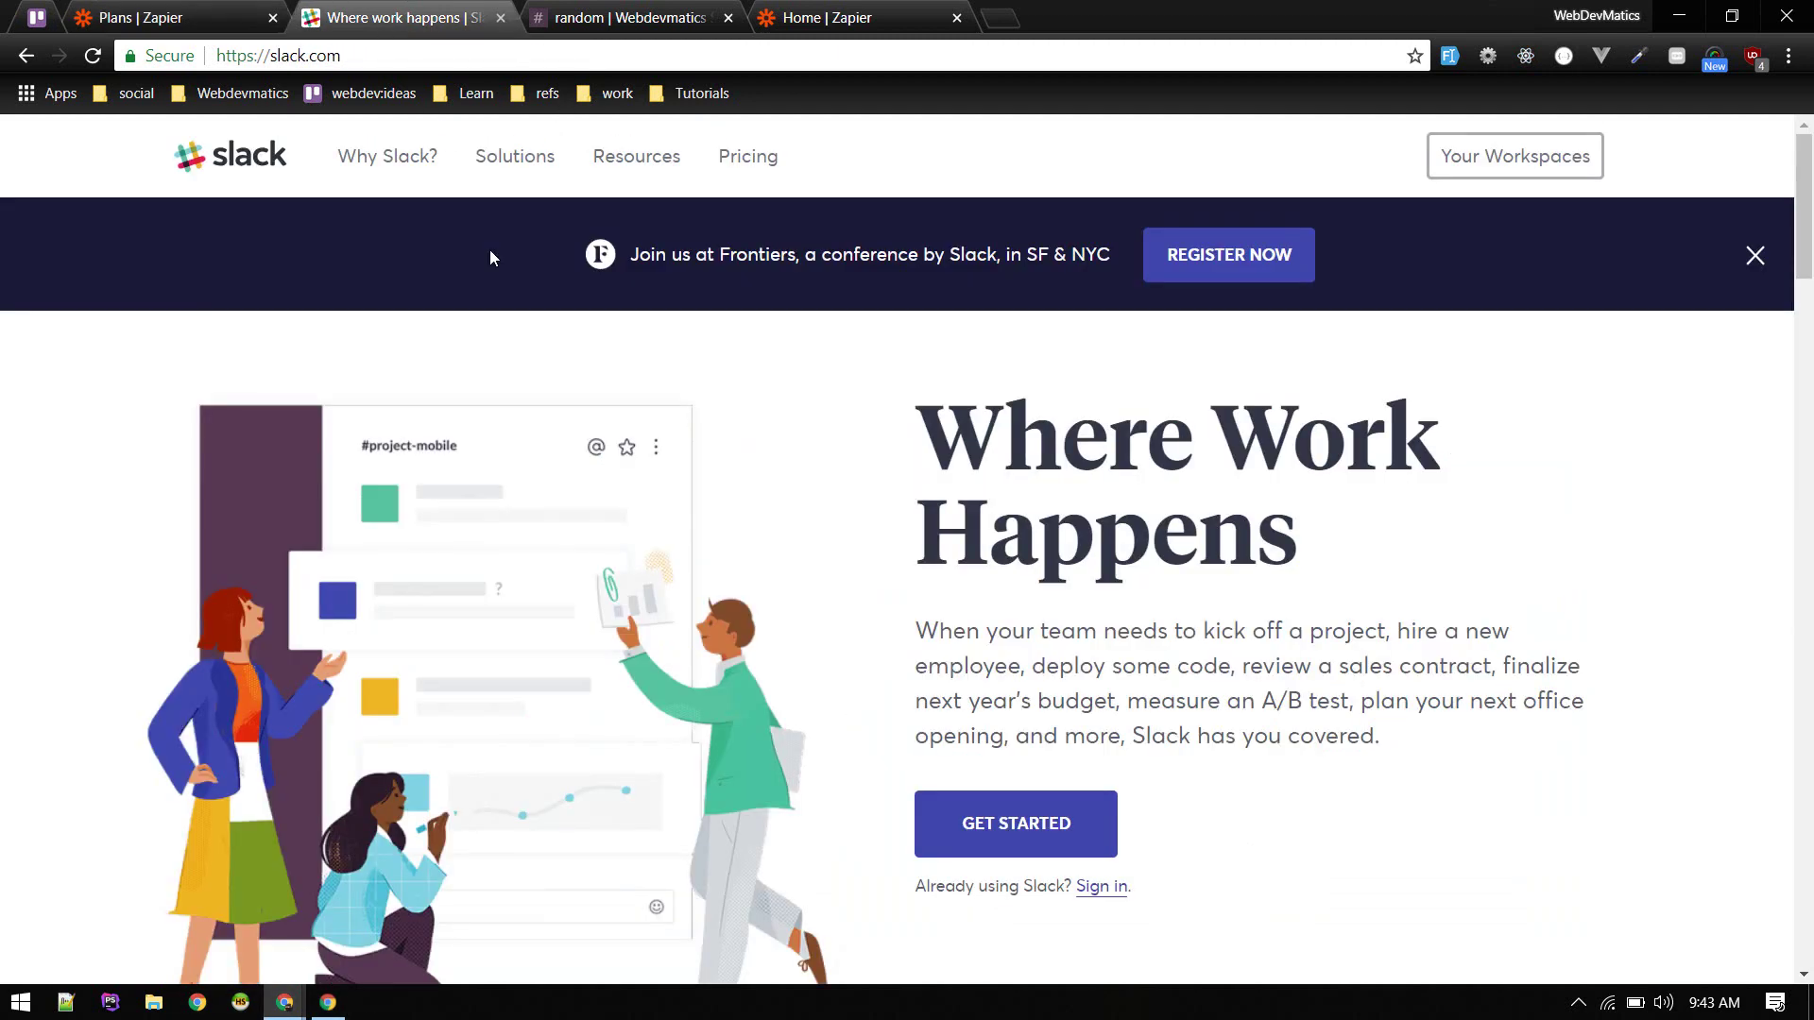
left_click(633, 5)
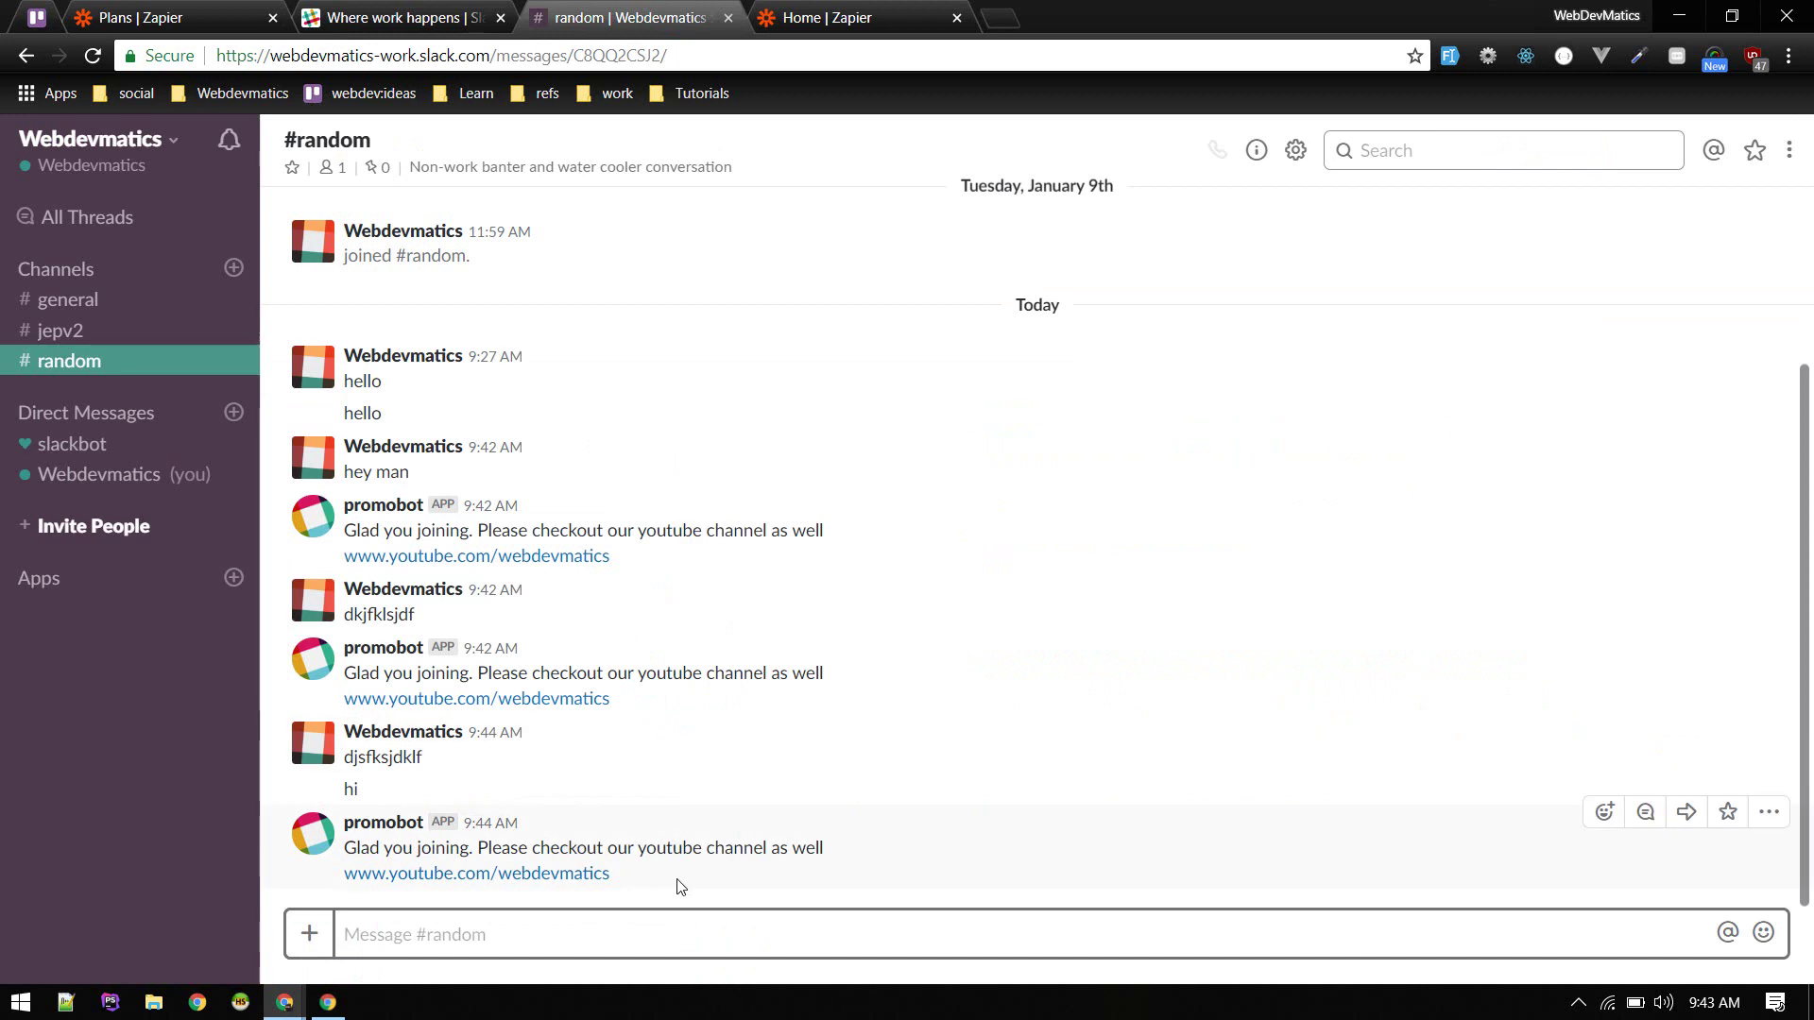
left_click_drag(677, 882, 342, 842)
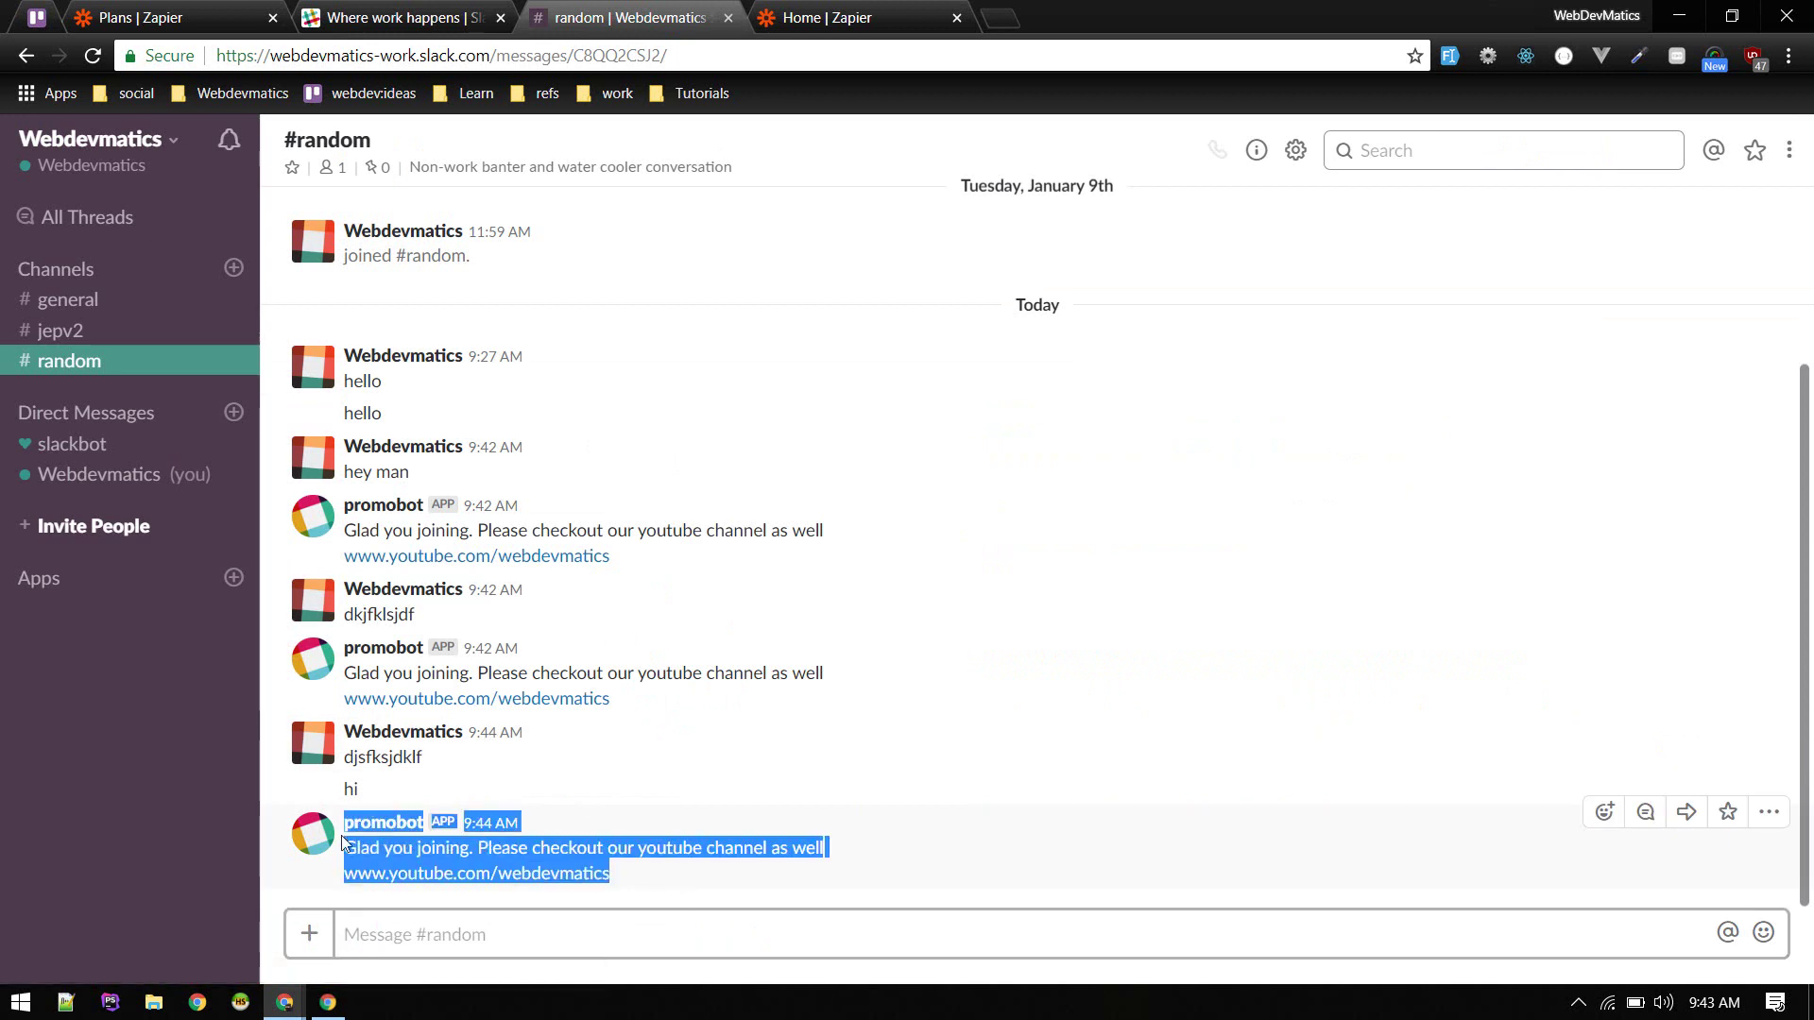
left_click(675, 882)
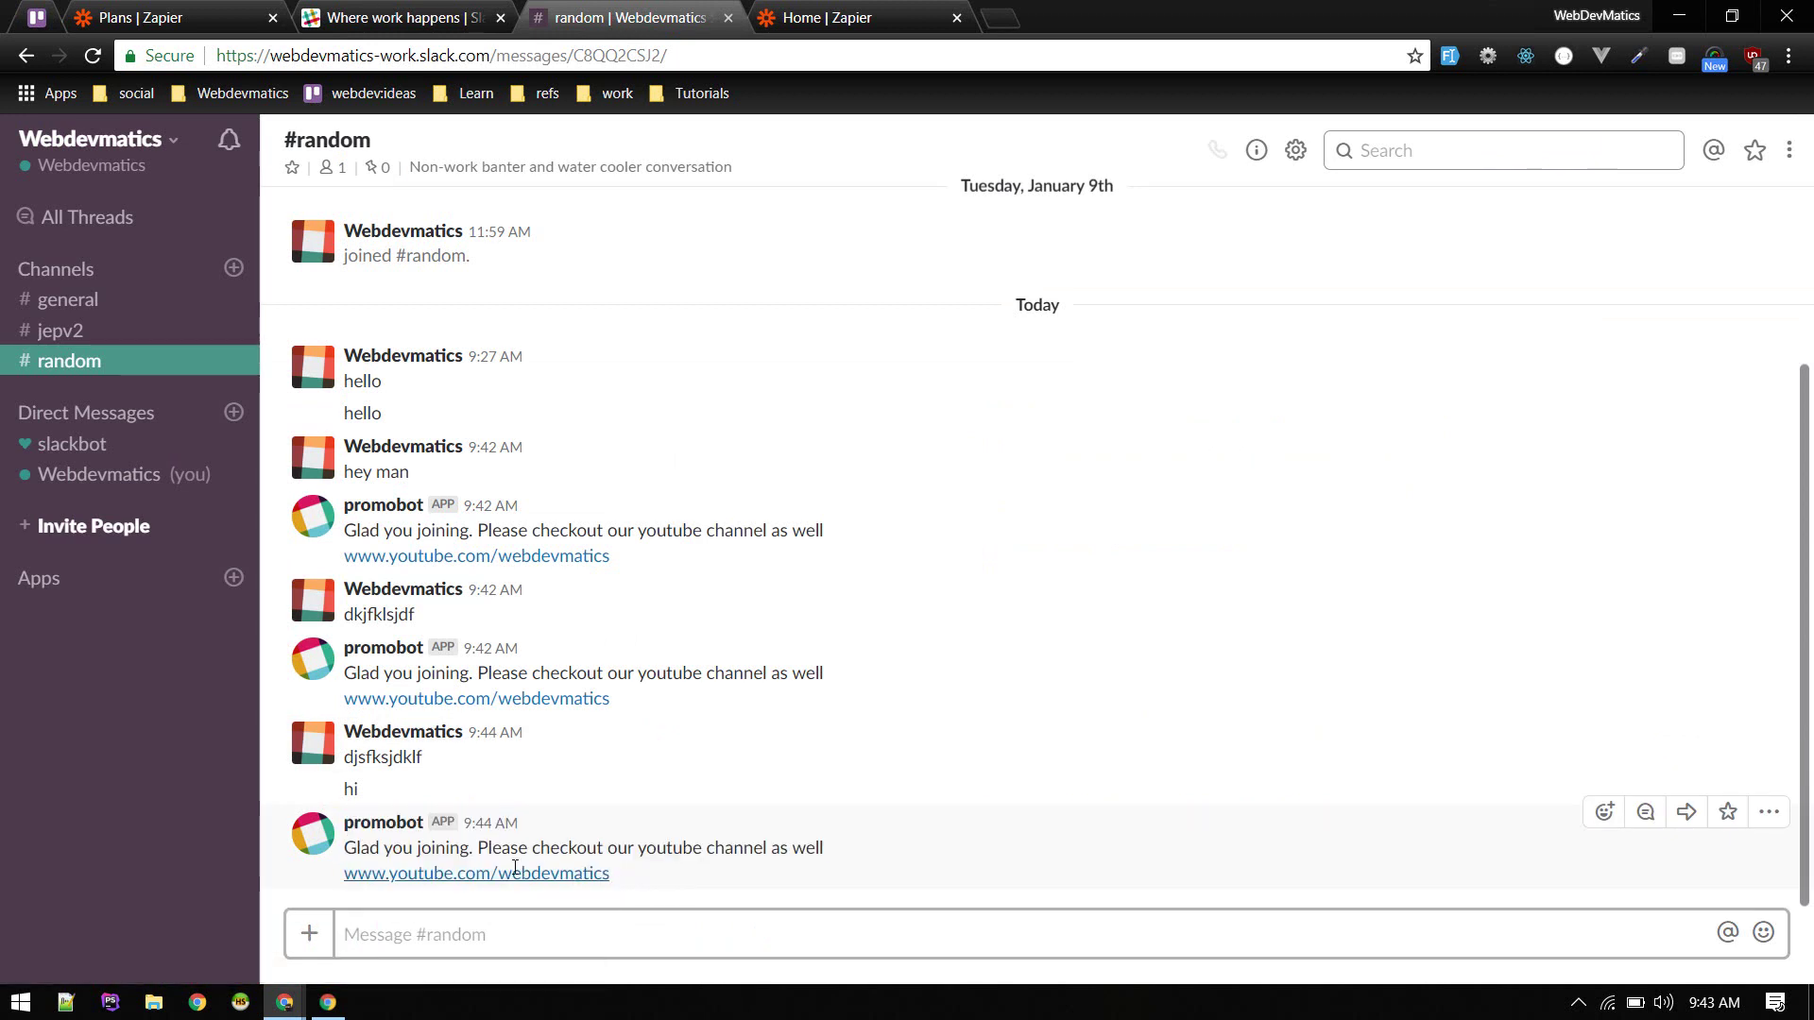
left_click(350, 841, "shift")
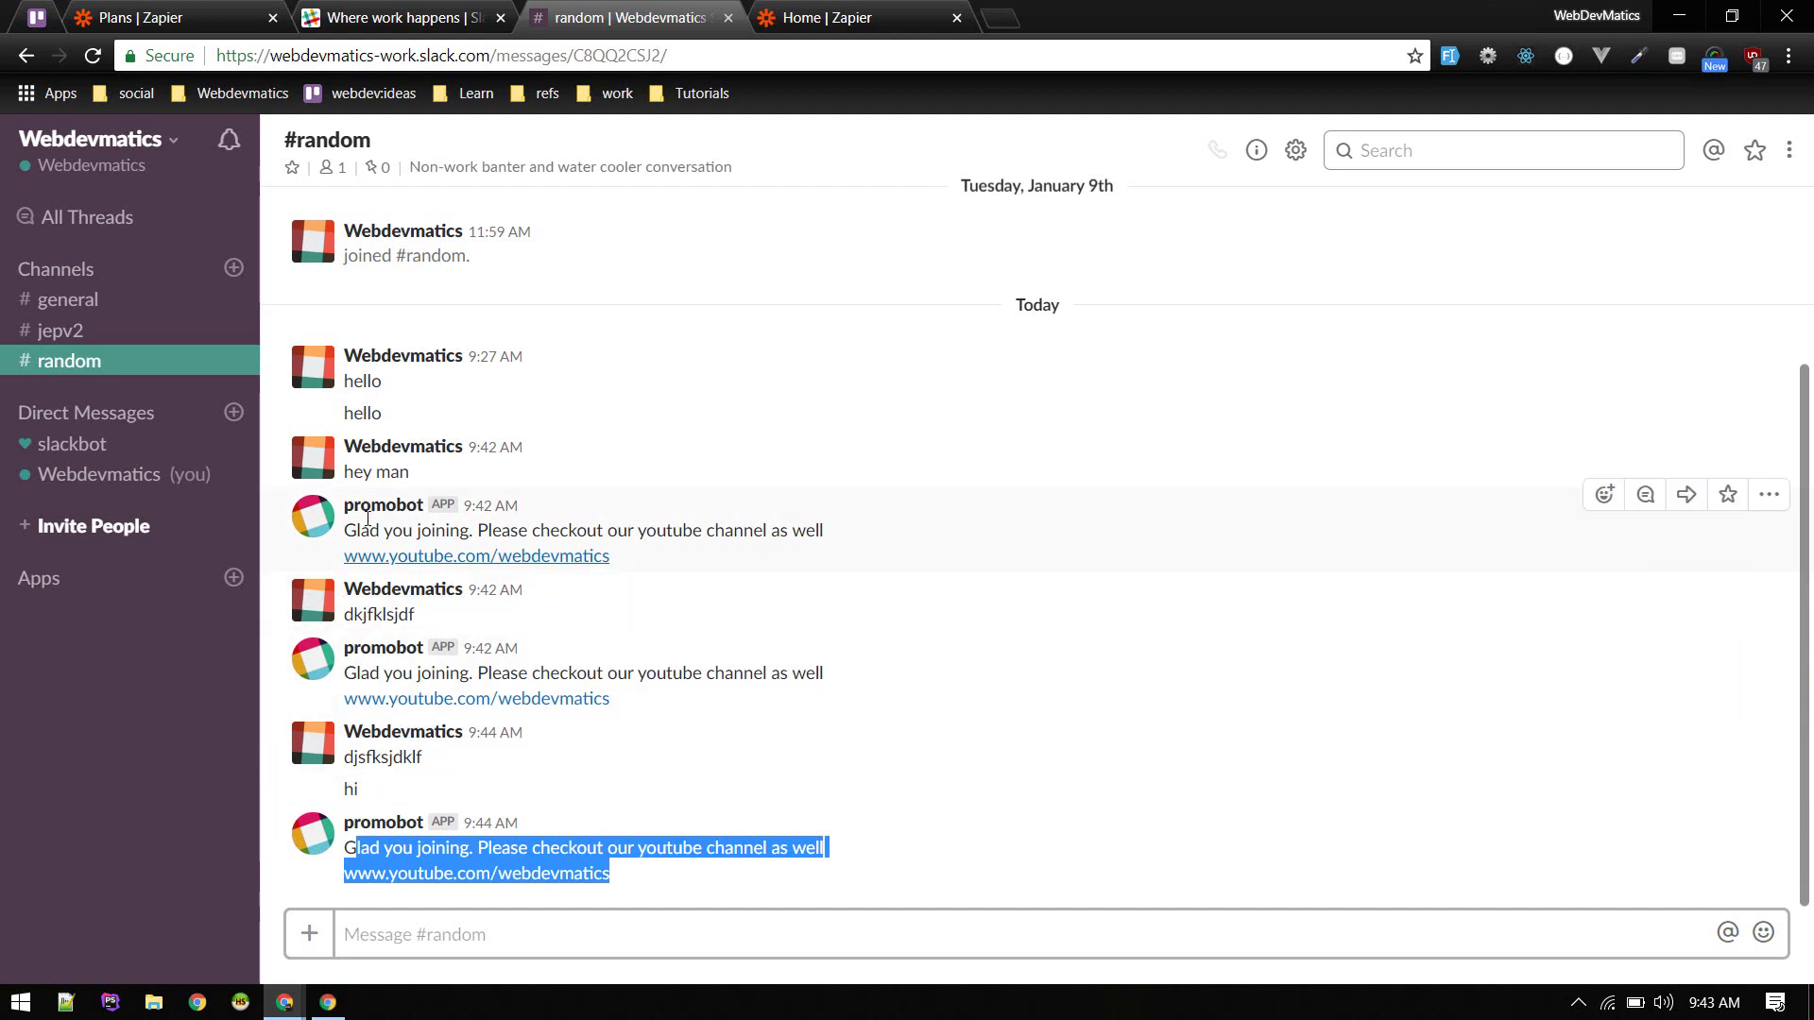
left_click_drag(624, 565, 479, 673)
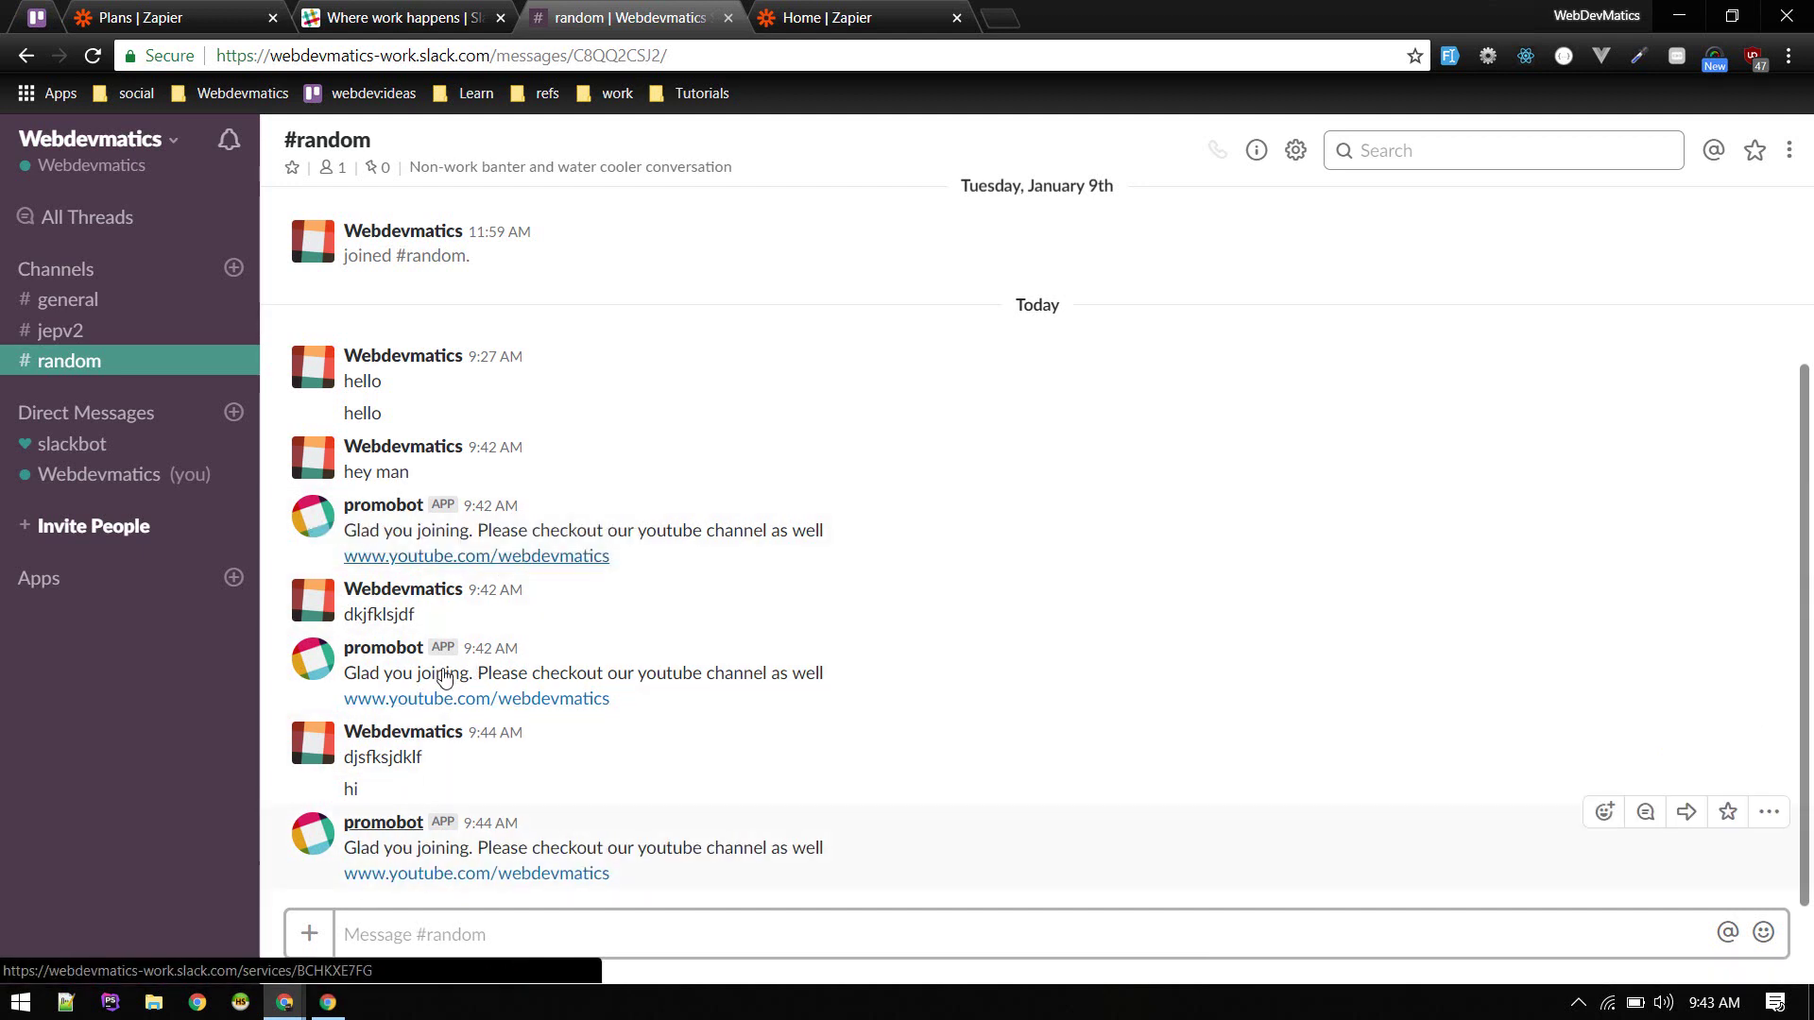
key("ctrl+shift+Tab")
key("ctrl+shift+Tab")
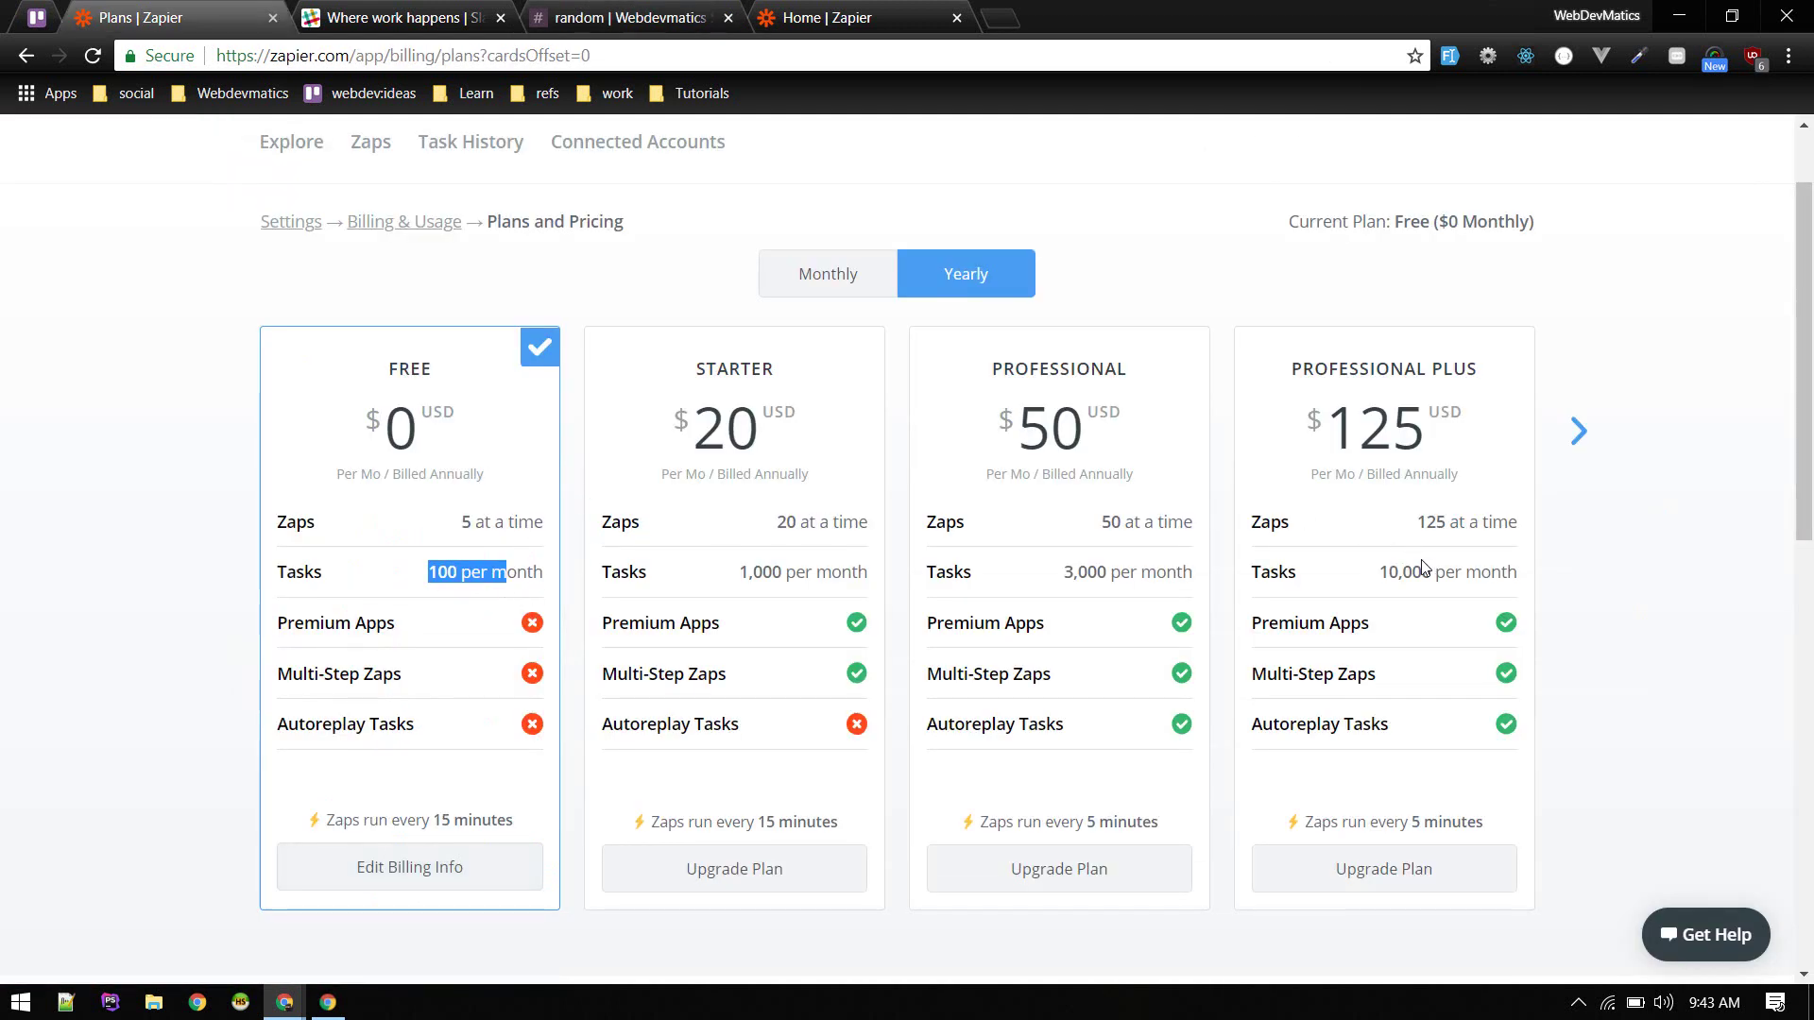
left_click(105, 502)
scroll(406, 685, "up", 2)
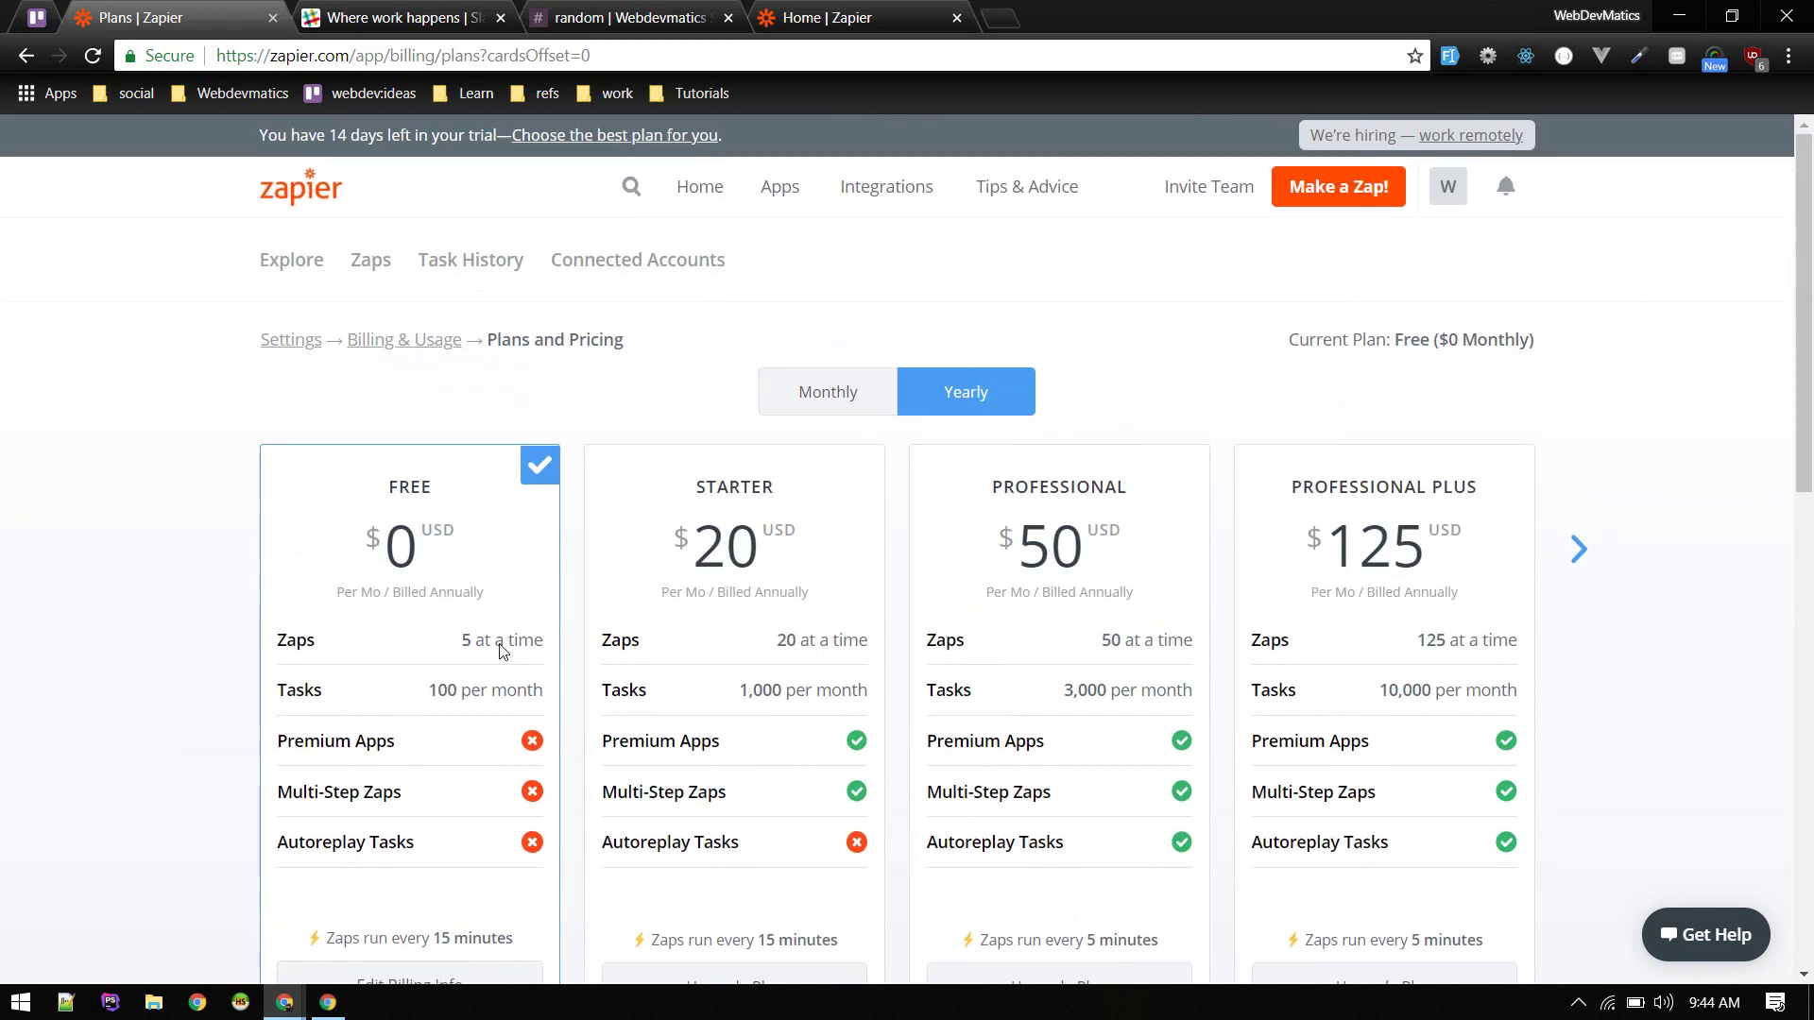